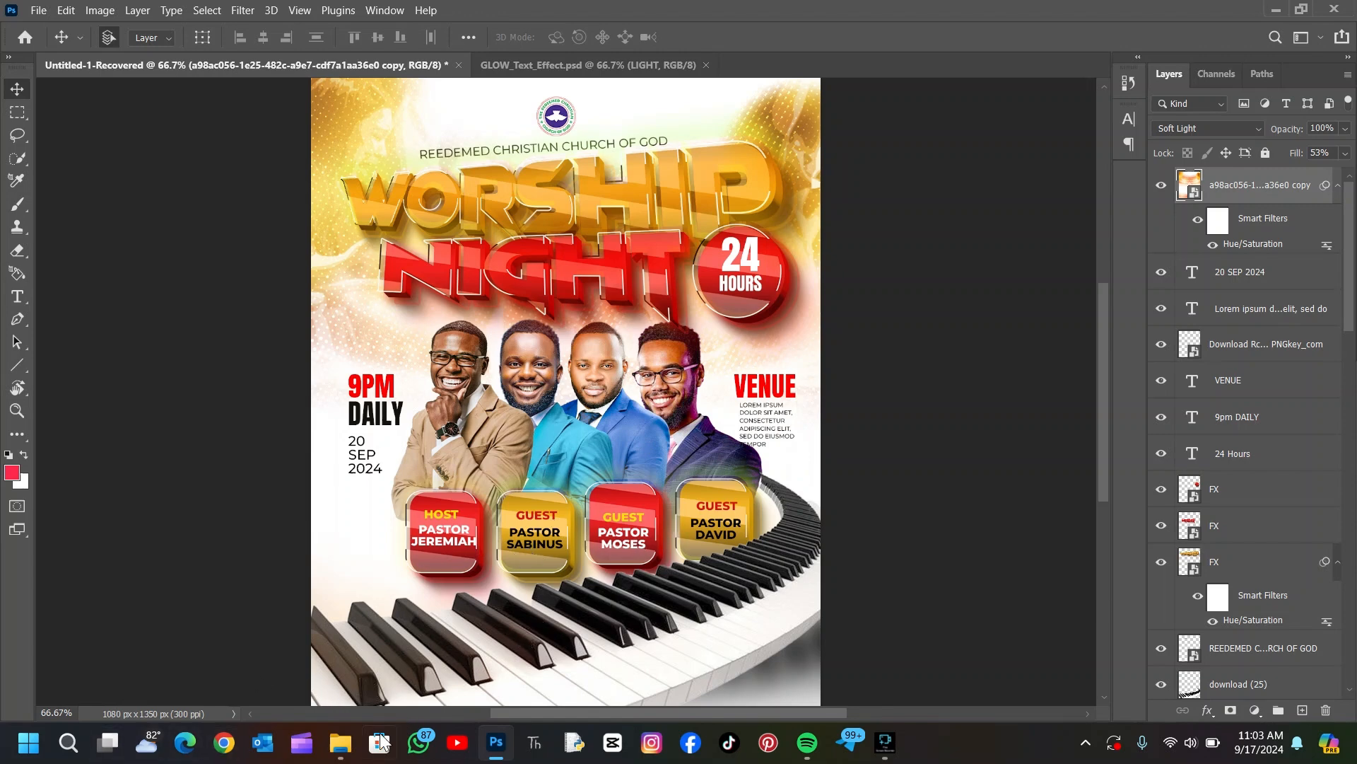
pyautogui.click(340, 749)
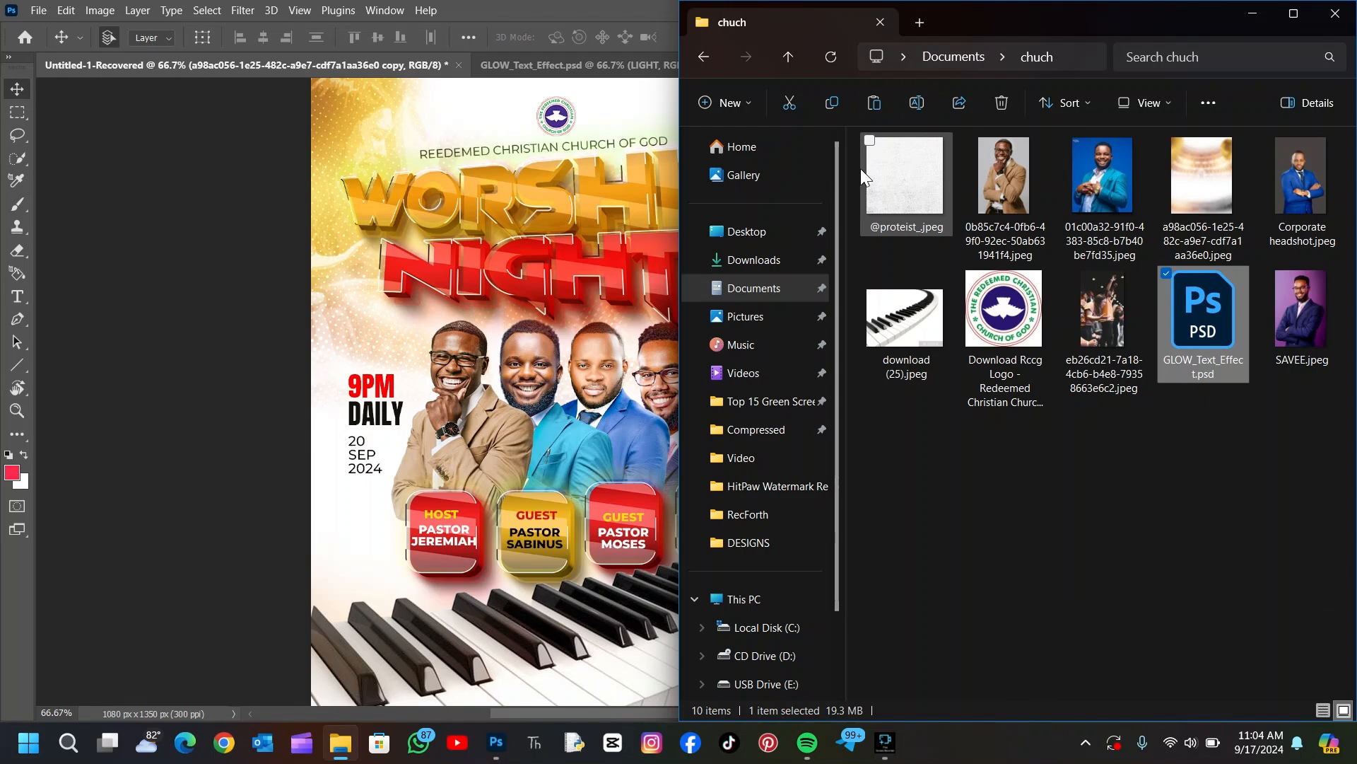
pyautogui.click(899, 178)
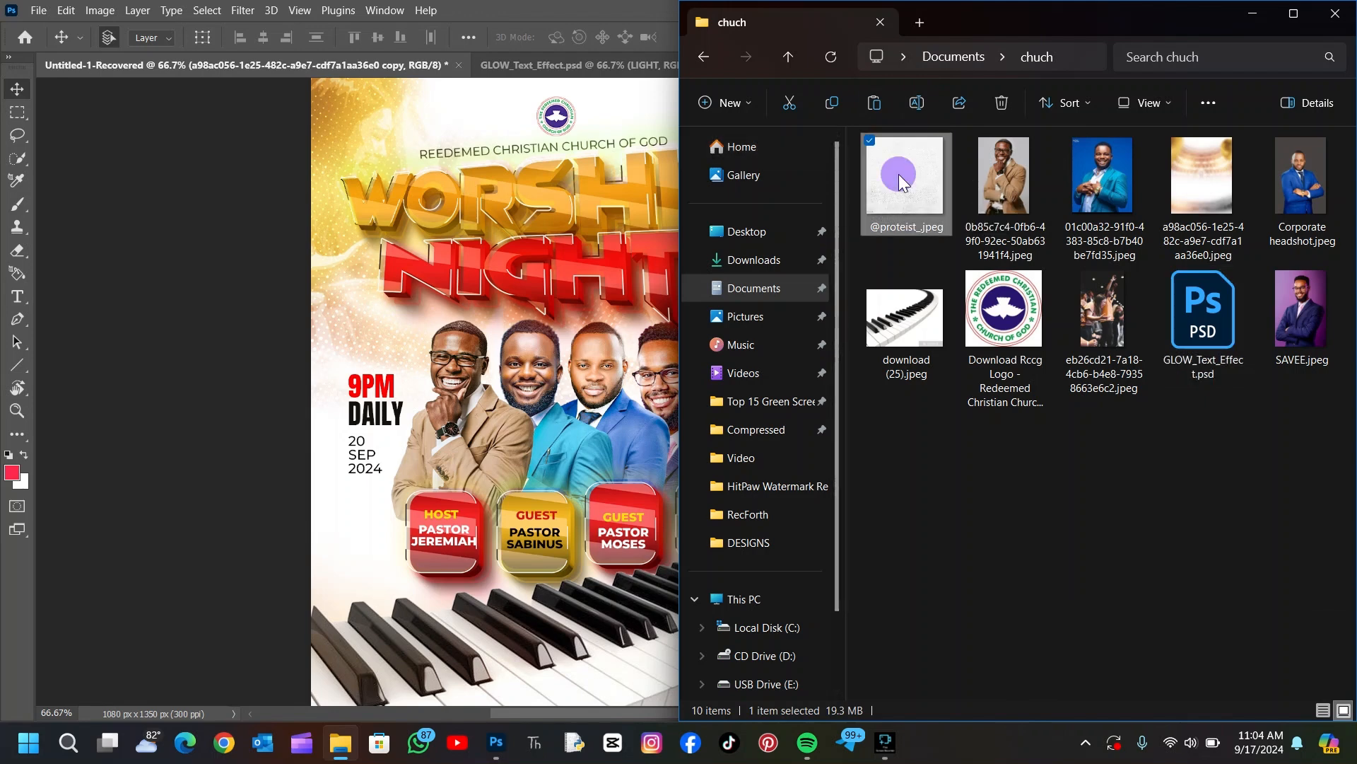
pyautogui.doubleClick(899, 178)
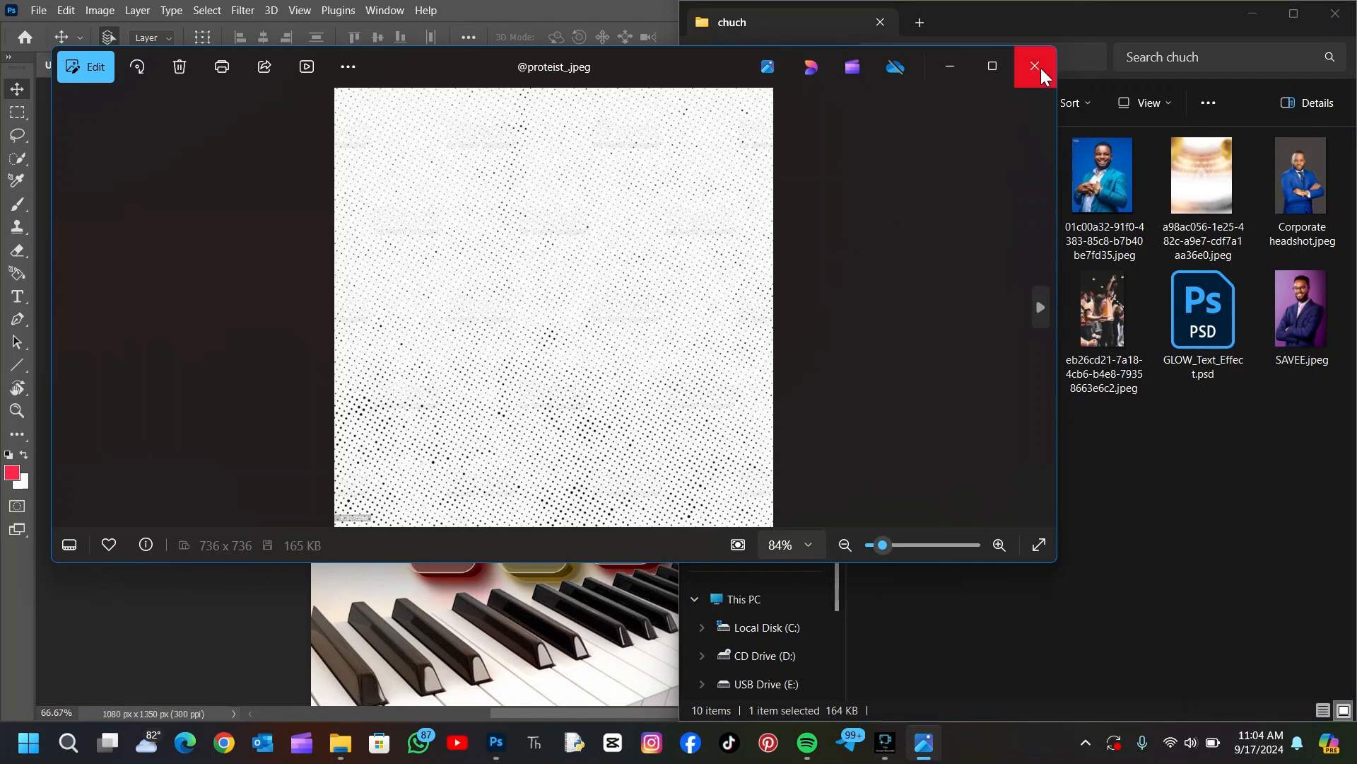
pyautogui.click(1035, 67)
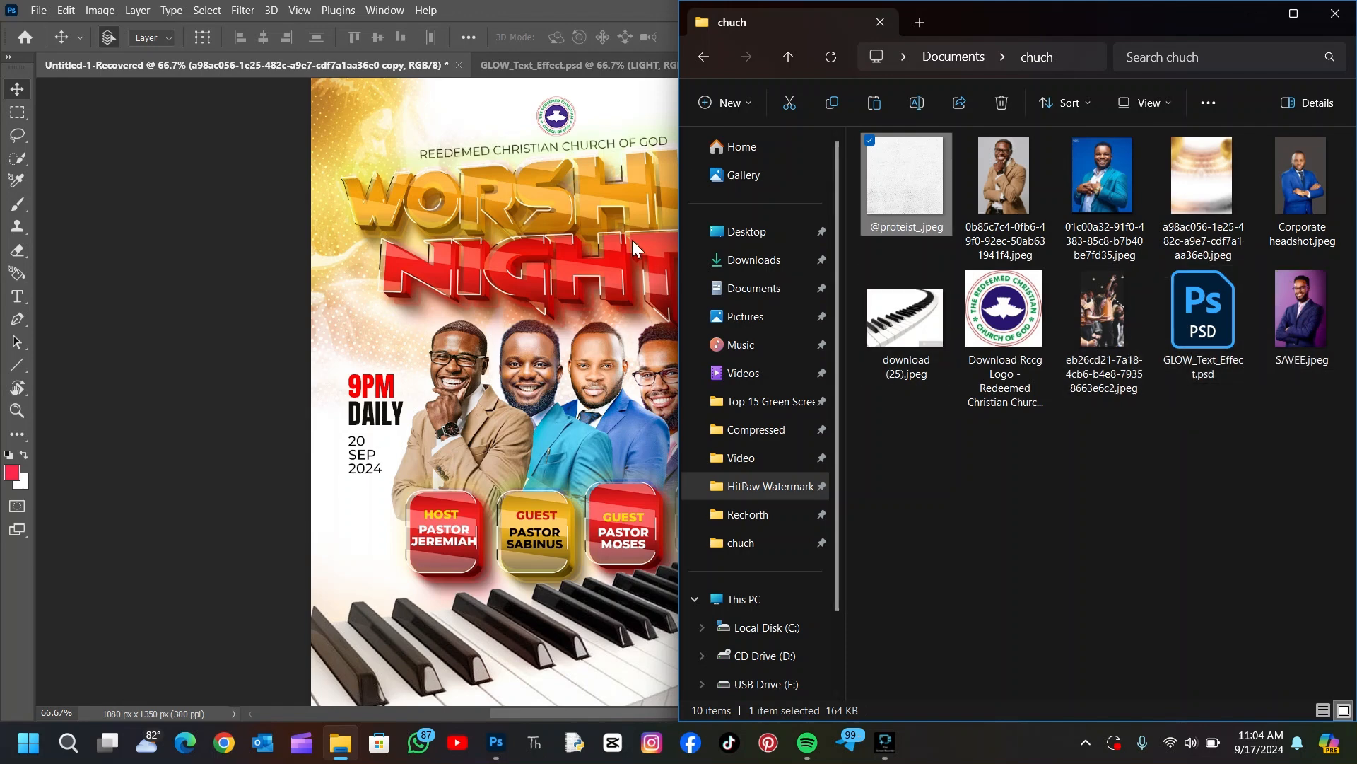
# - Return to Photoshop, create a white 1080 x 1350 px RGB document at 300 pixels/inch, and unlock its background layer
pyautogui.click(590, 157)
pyautogui.click(31, 12)
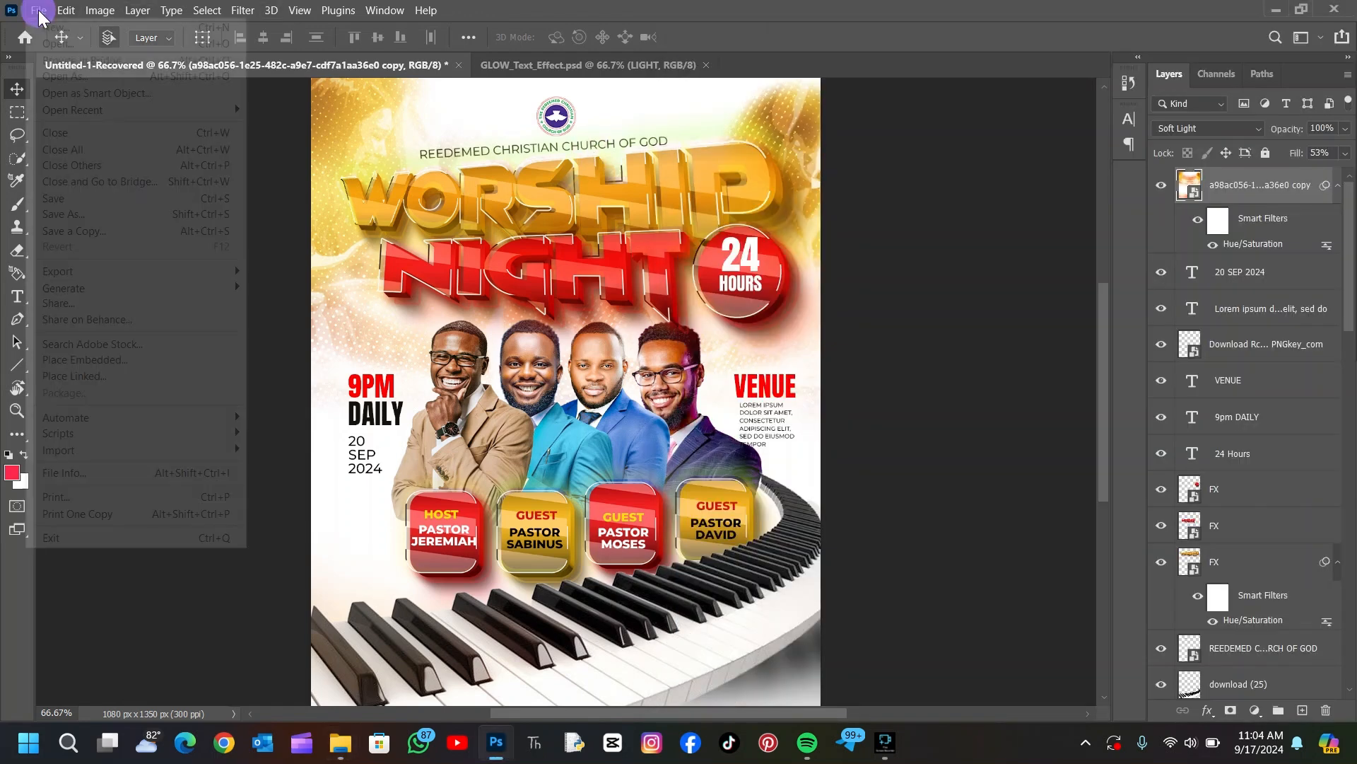
pyautogui.click(44, 27)
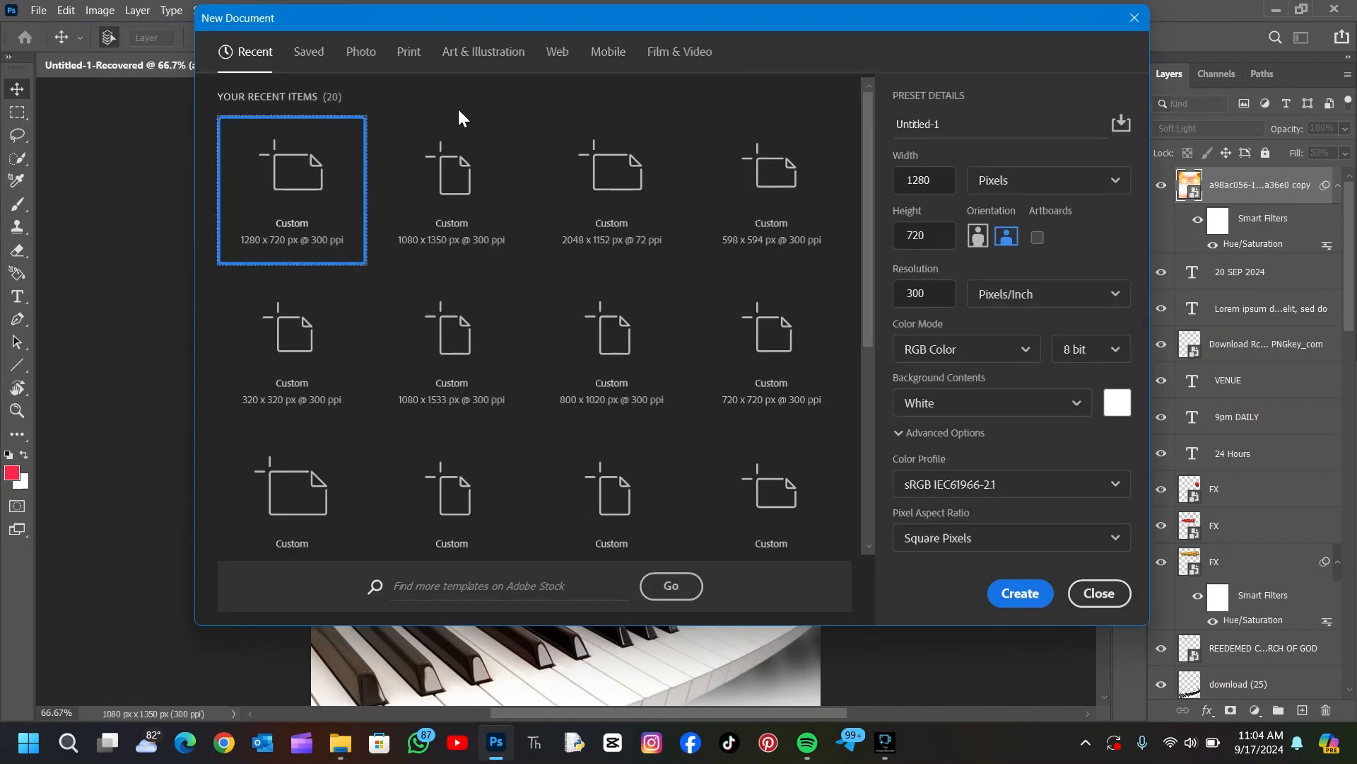
pyautogui.click(450, 177)
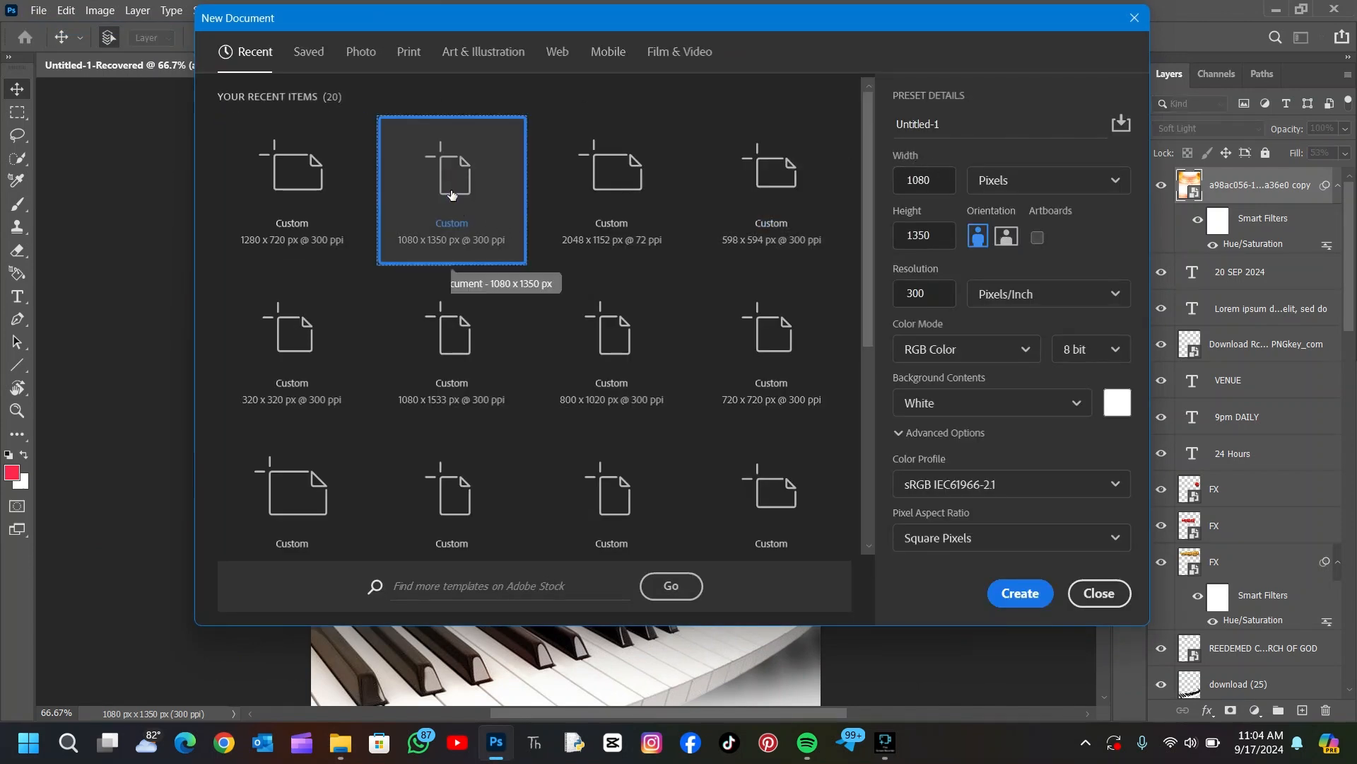
pyautogui.click(937, 240)
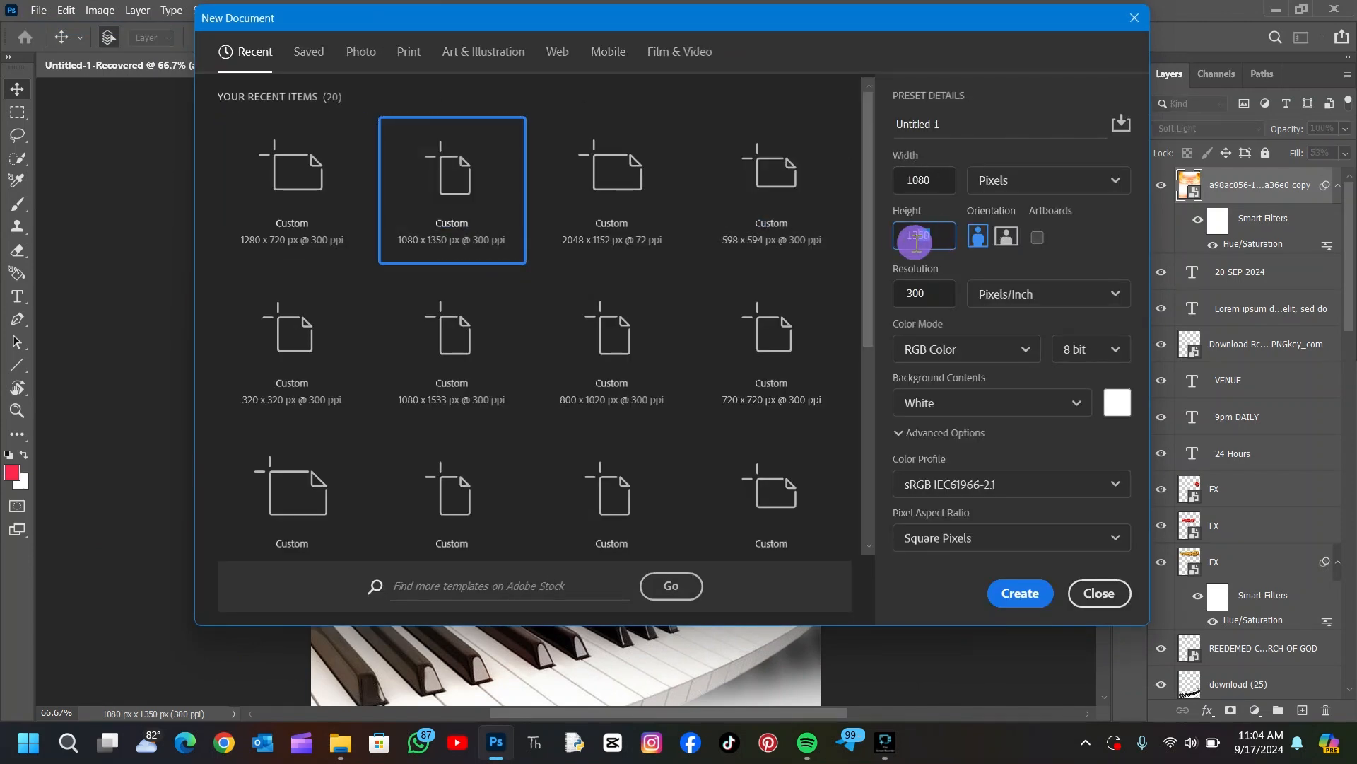
pyautogui.moveTo(939, 182); pyautogui.dragTo(894, 182)
pyautogui.click(934, 184)
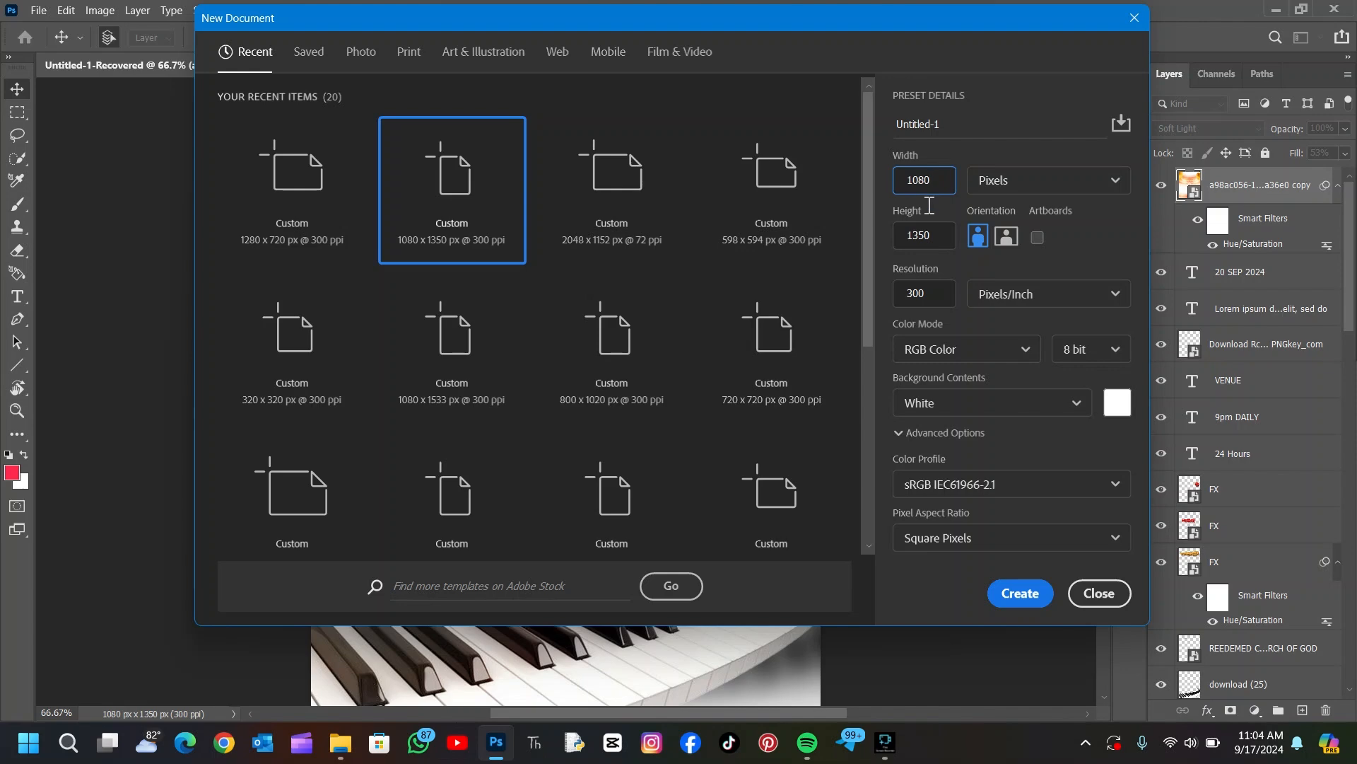
pyautogui.click(1021, 593)
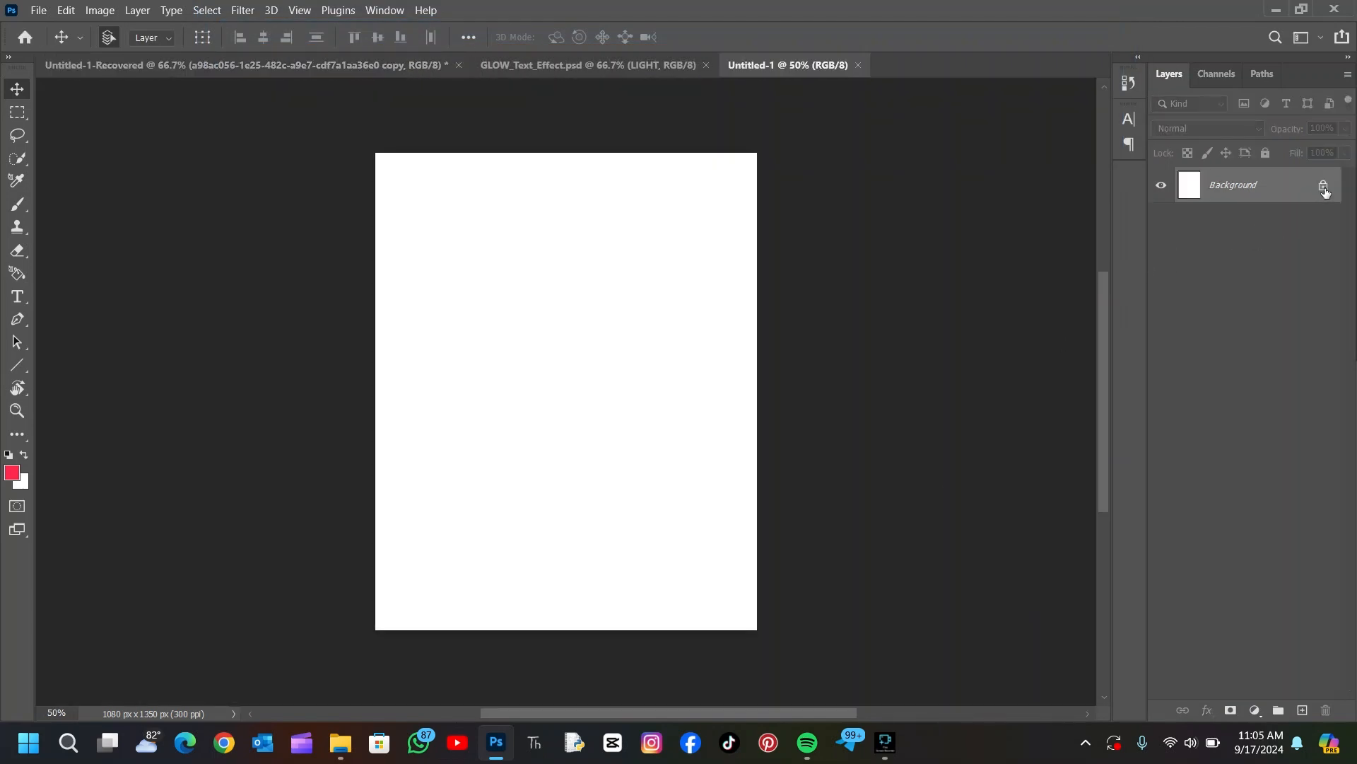
pyautogui.click(1322, 187)
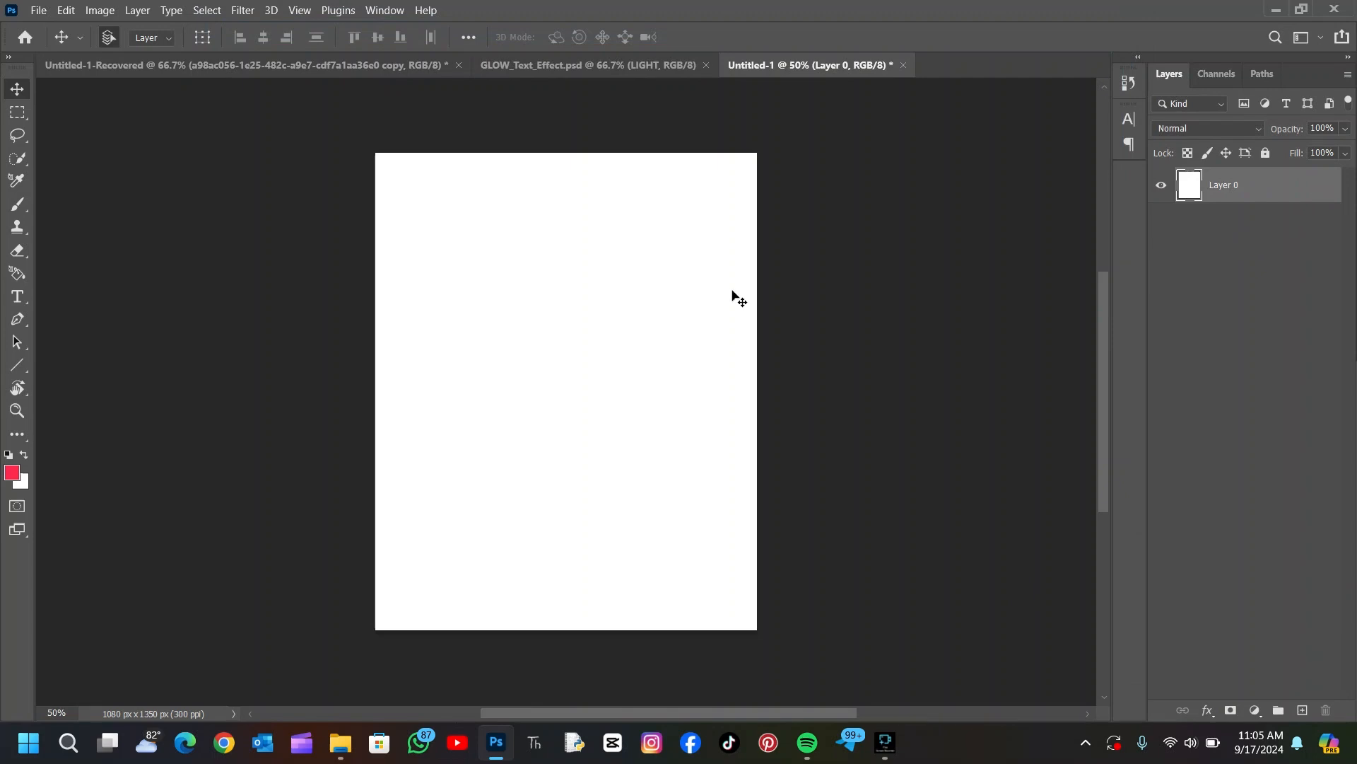
# - Place the blurred gold background image a98ac056 from the chuch folder and scale it to about 36.6% to overfill the canvas
pyautogui.click(340, 742)
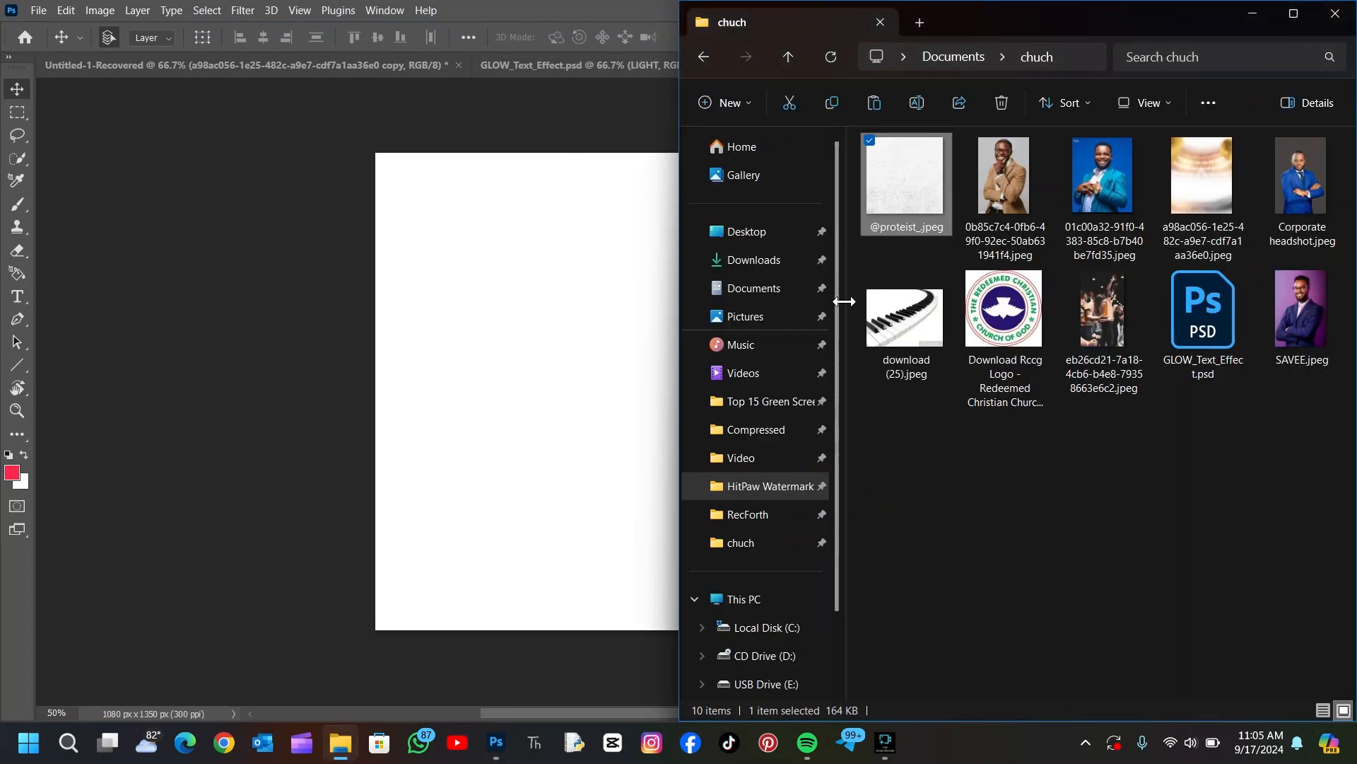
pyautogui.moveTo(1193, 175); pyautogui.dragTo(581, 367)
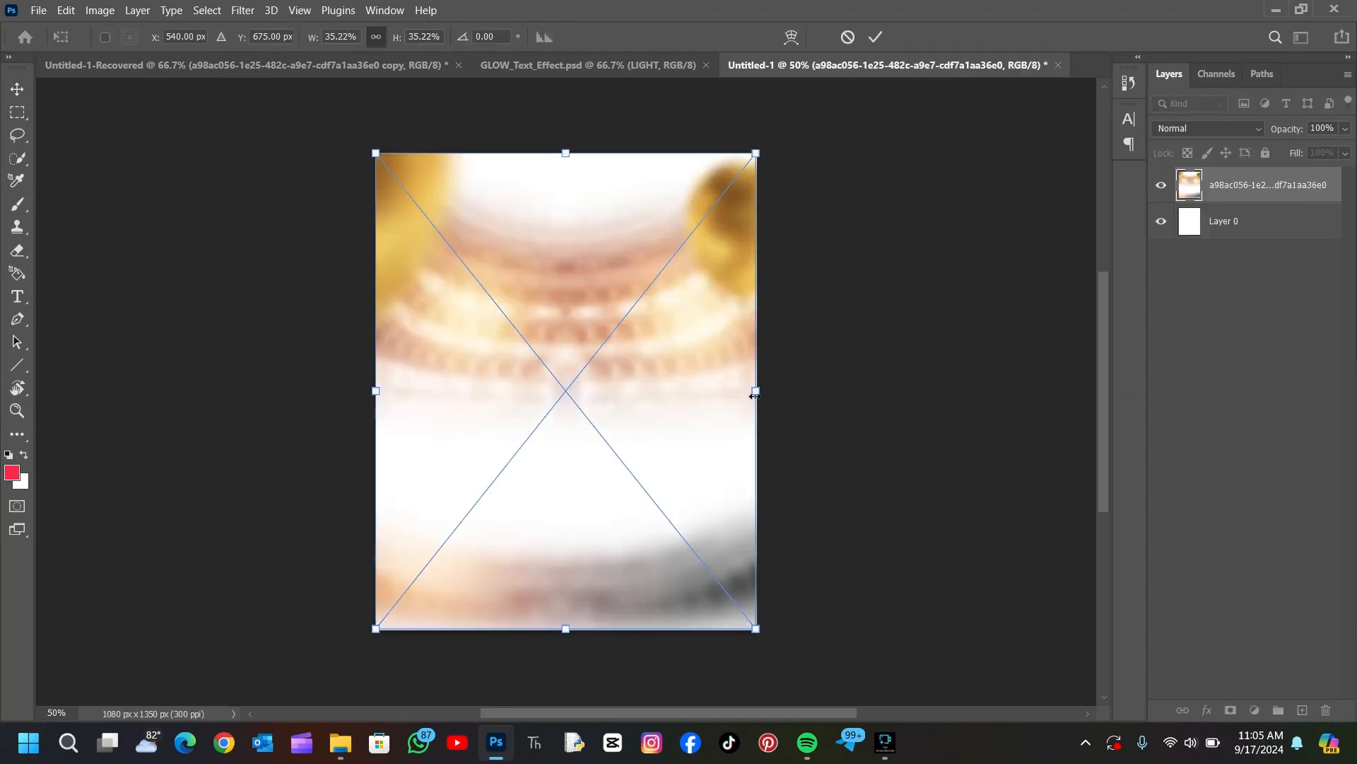
pyautogui.moveTo(755, 393); pyautogui.dragTo(763, 394)
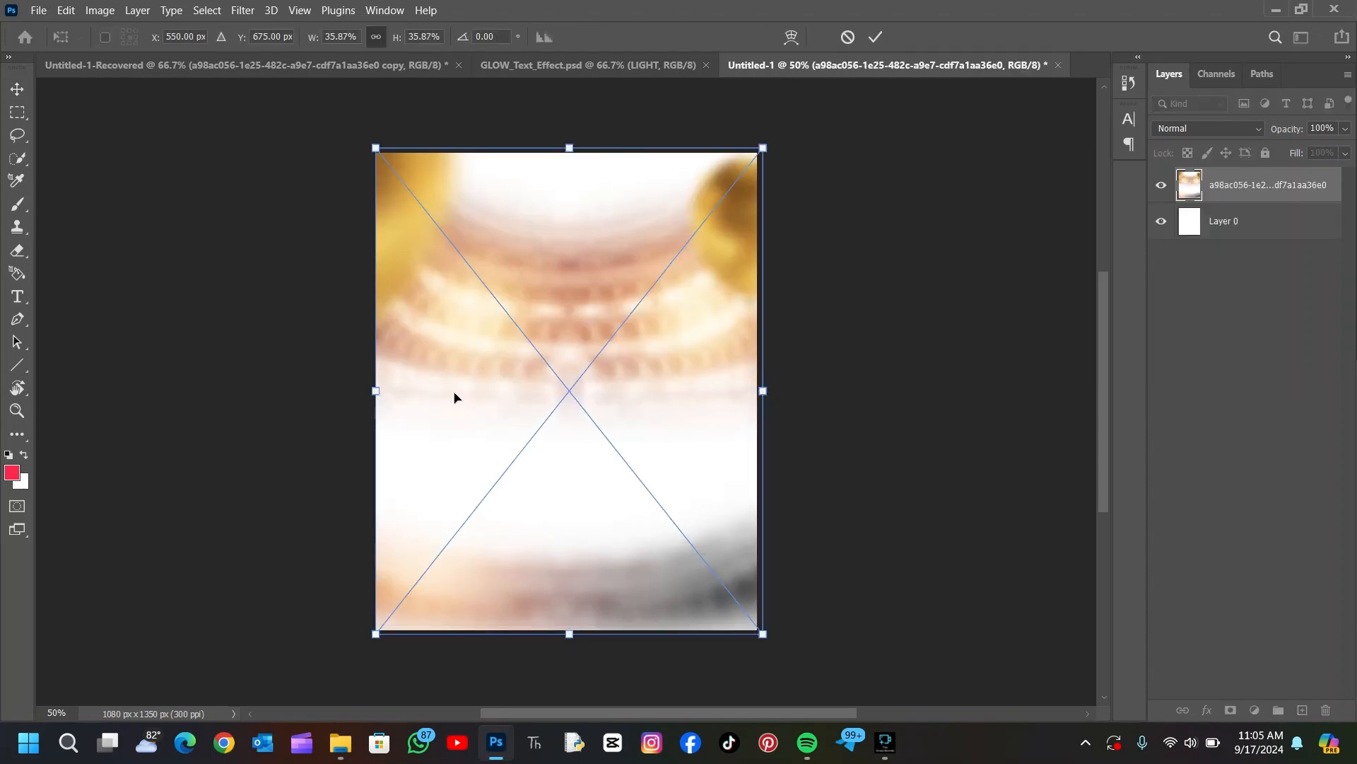
pyautogui.moveTo(375, 393); pyautogui.dragTo(372, 394)
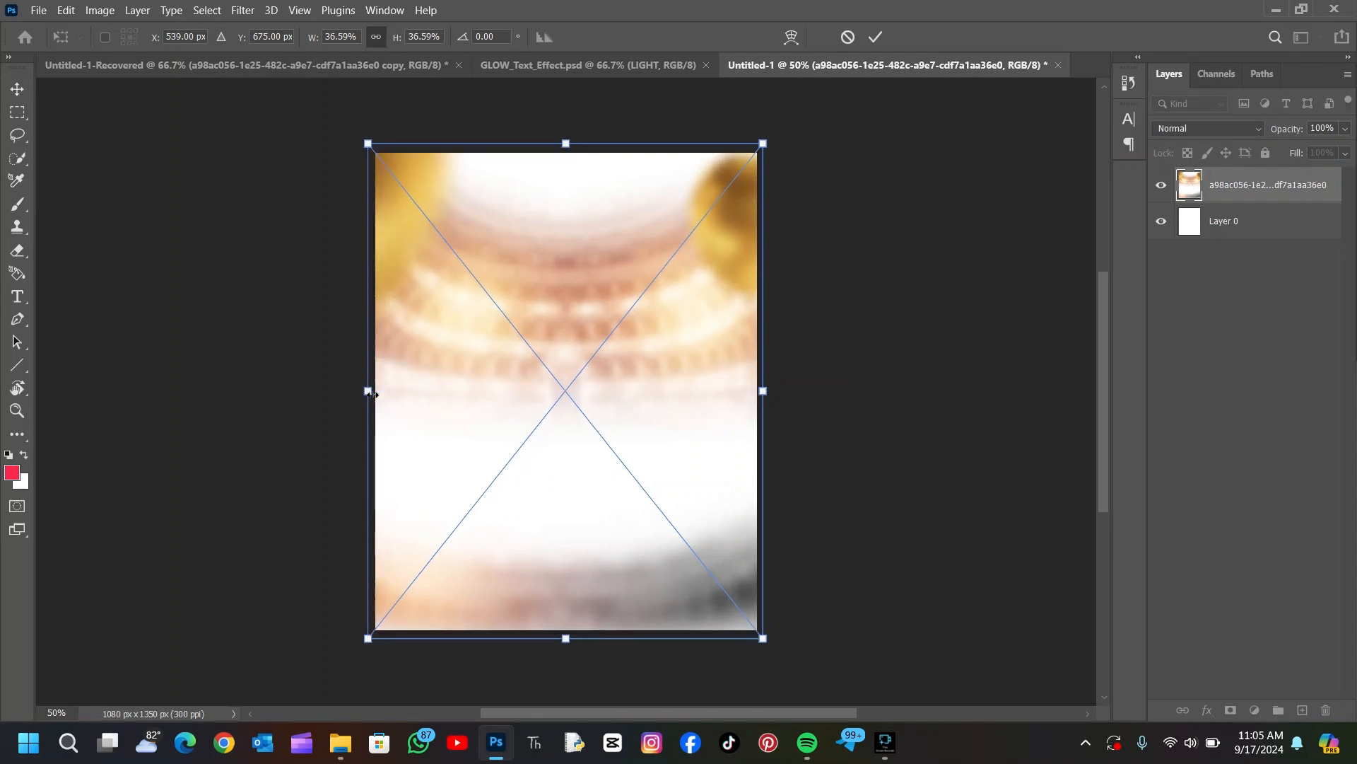
pyautogui.click(876, 37)
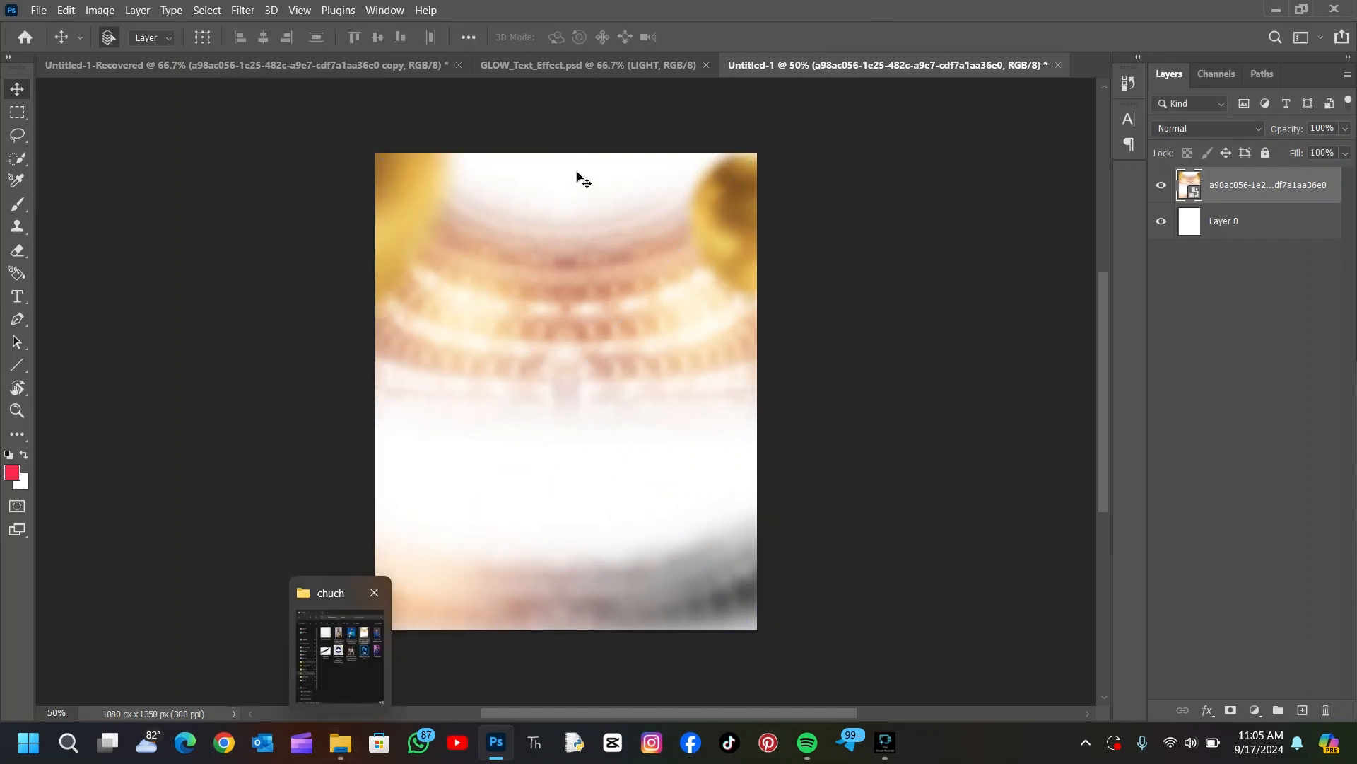
# - Examine the upper background of the finished Worship Night flyer at 100%, and return to the new document
pyautogui.click(328, 65)
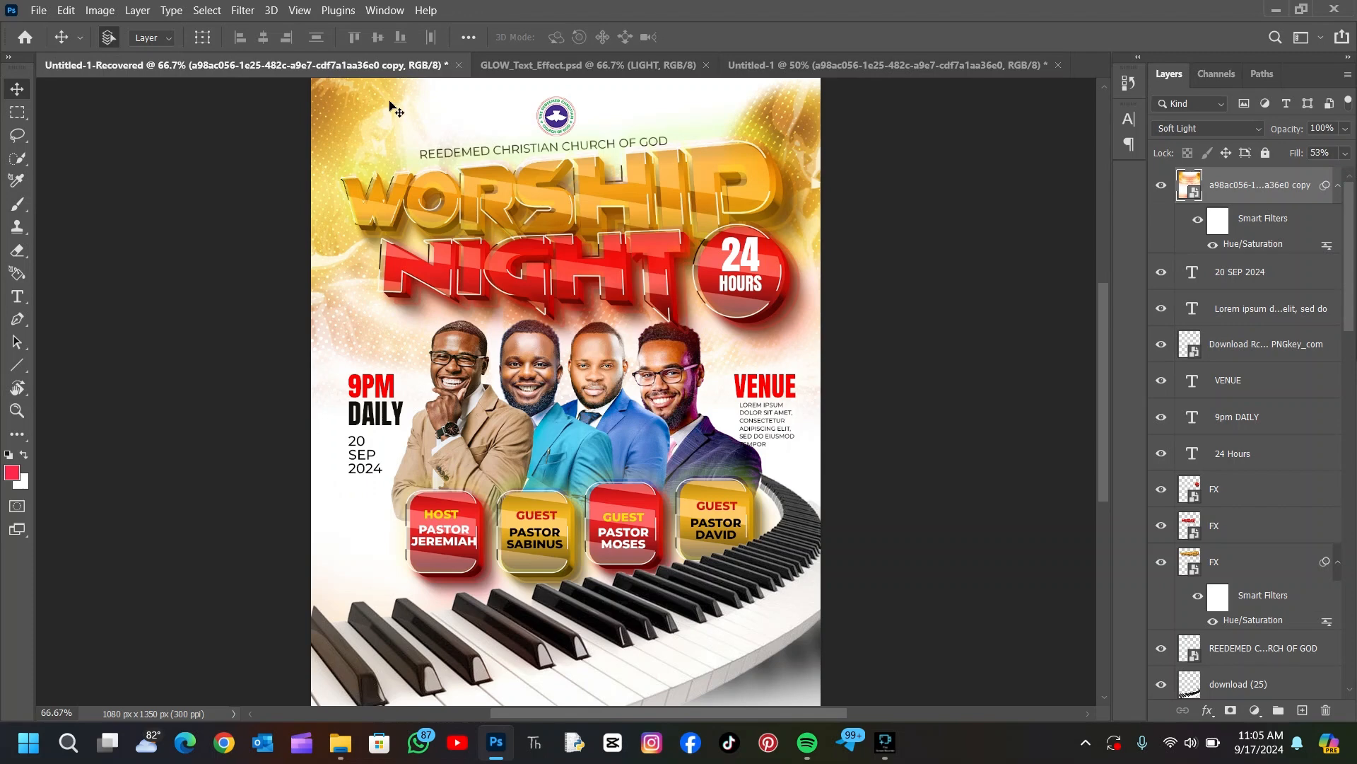
pyautogui.hotkey('ctrl', '1')
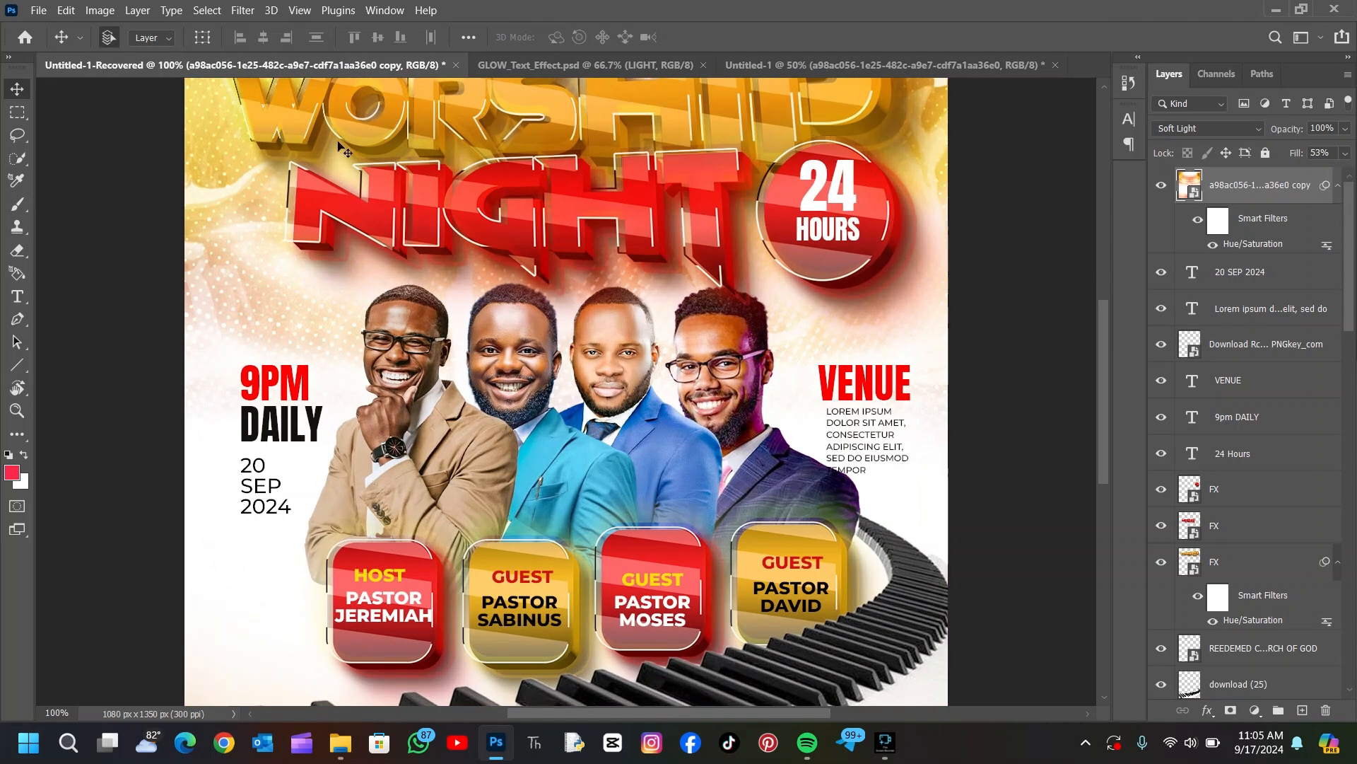
pyautogui.scroll(3, 265, 200)
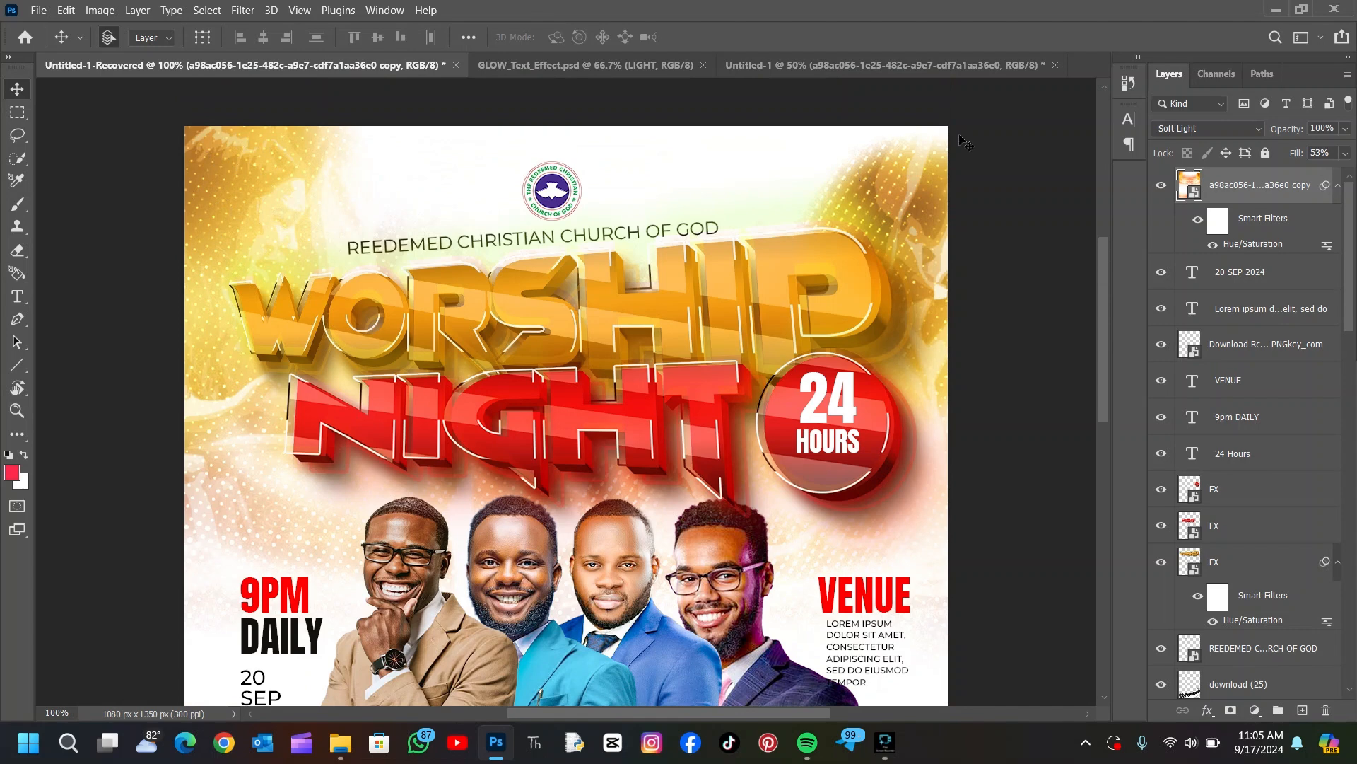
pyautogui.click(860, 58)
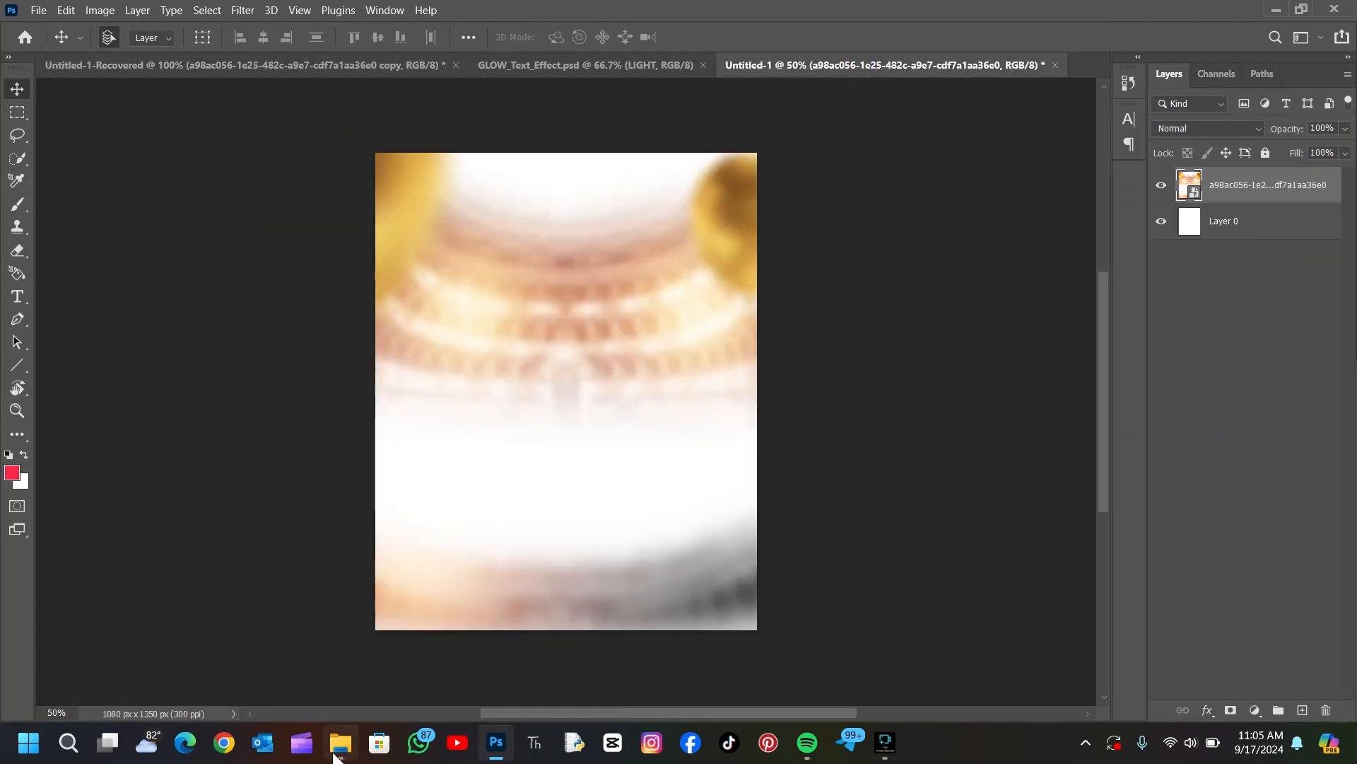
pyautogui.click(337, 749)
pyautogui.moveTo(919, 203); pyautogui.dragTo(446, 420)
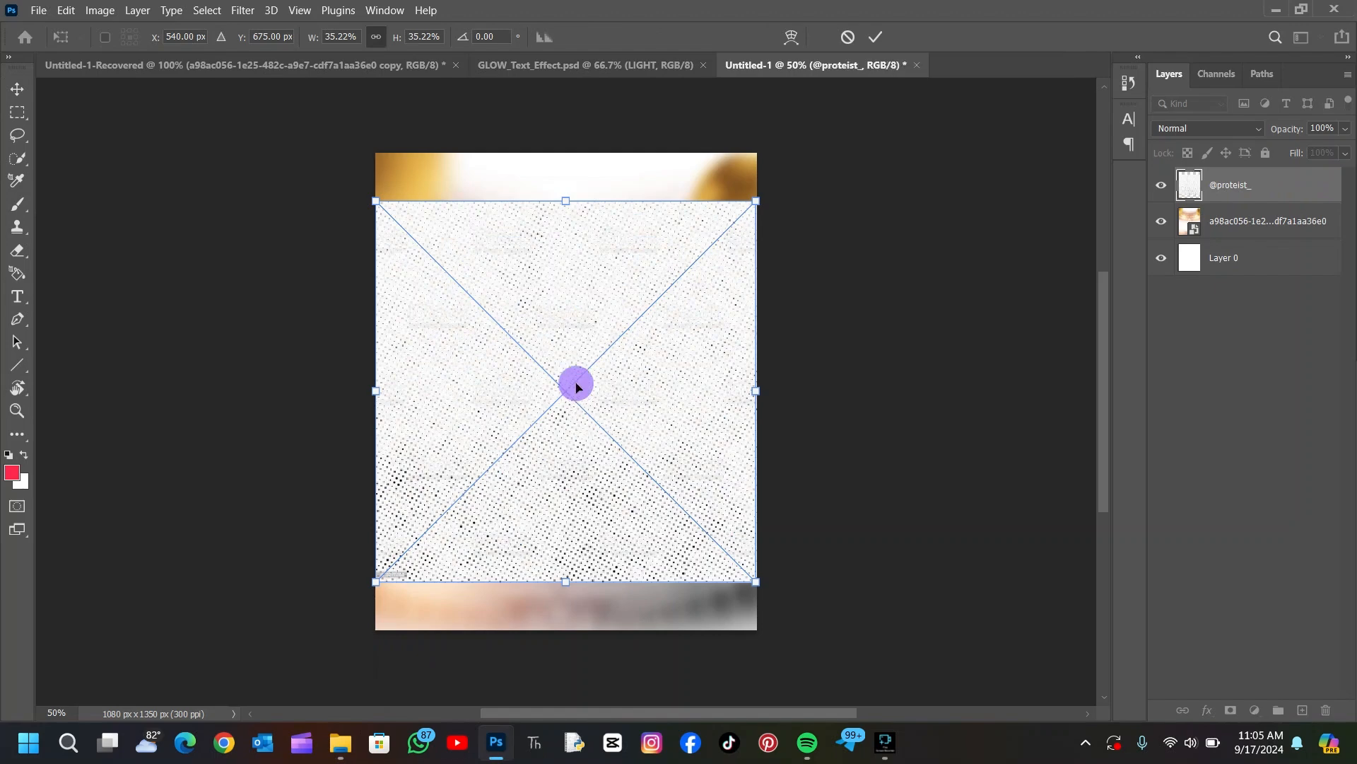
pyautogui.moveTo(575, 381); pyautogui.dragTo(580, 355)
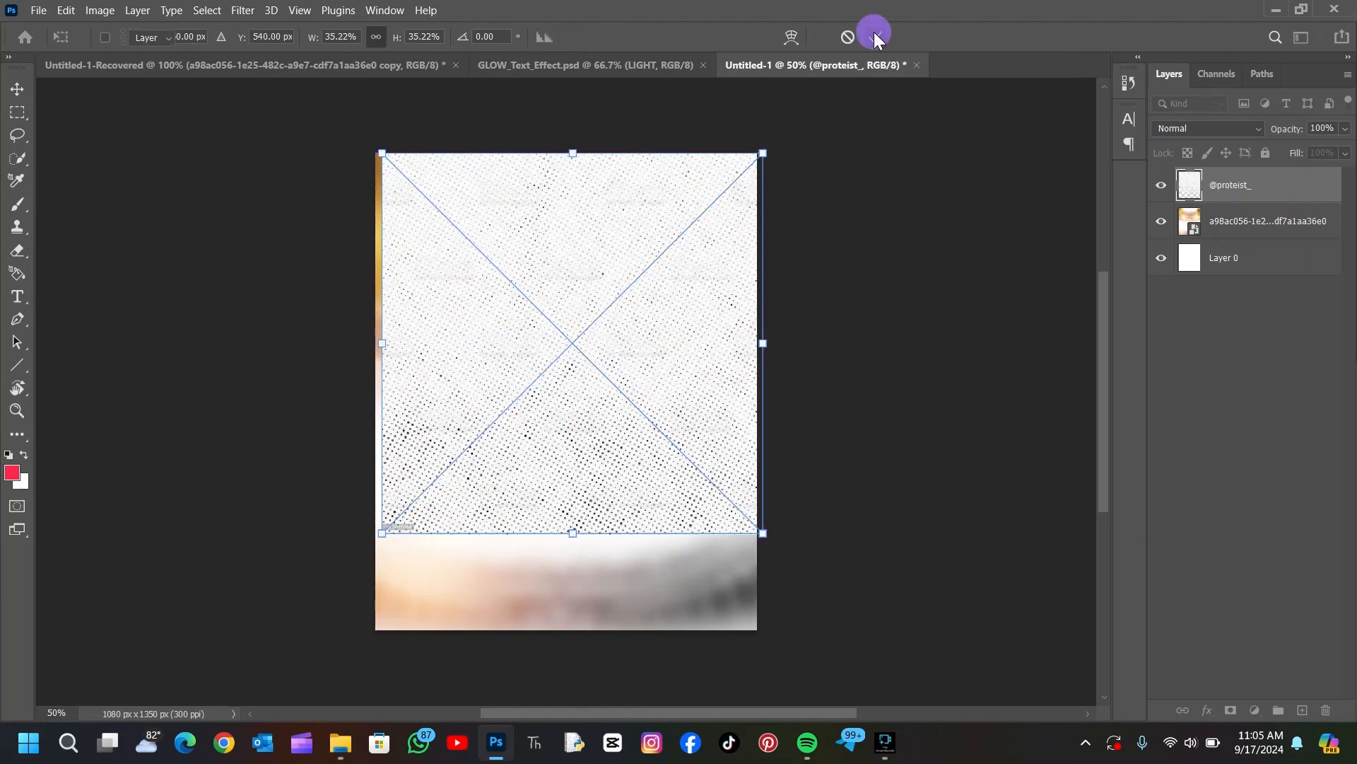
pyautogui.click(875, 36)
# - Set the halftone layer's blend mode to Divide and shift the texture slightly left to cover the canvas width
pyautogui.click(1181, 129)
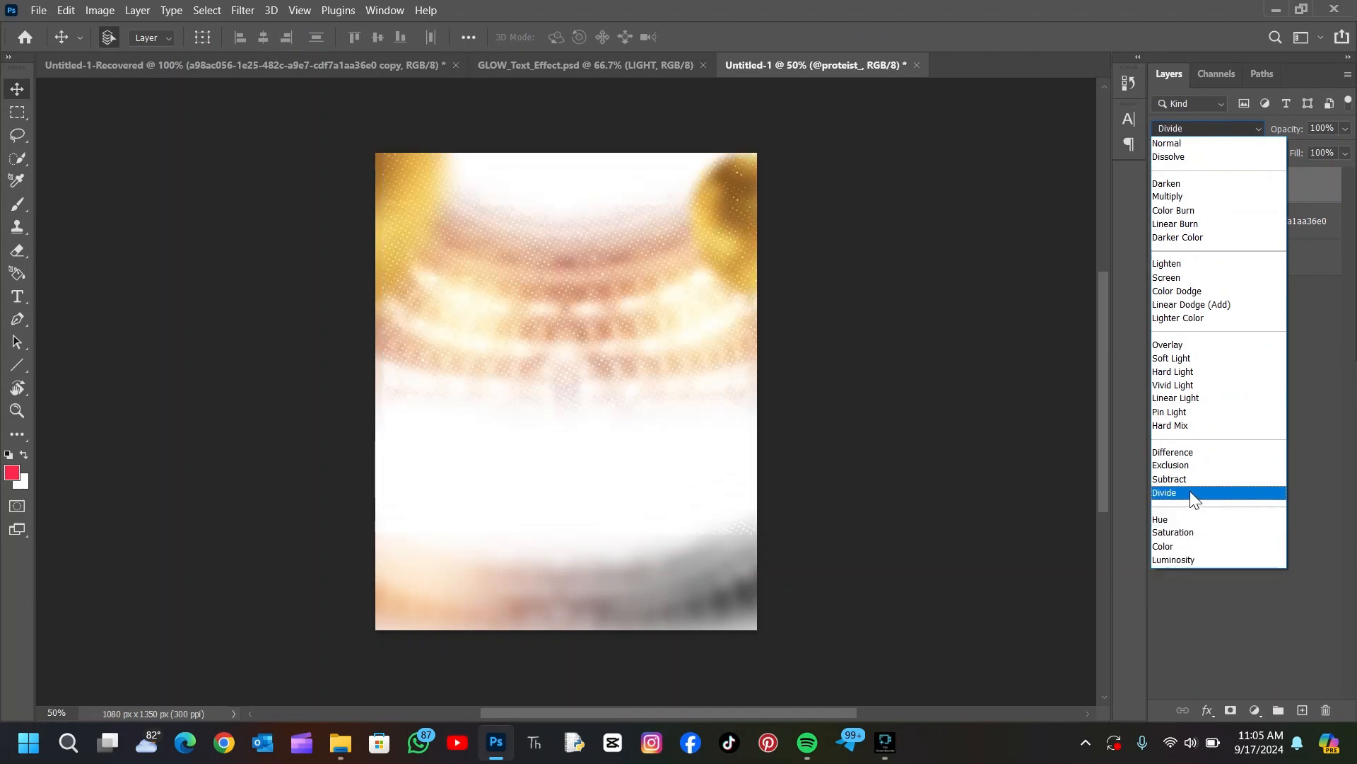
pyautogui.click(1194, 492)
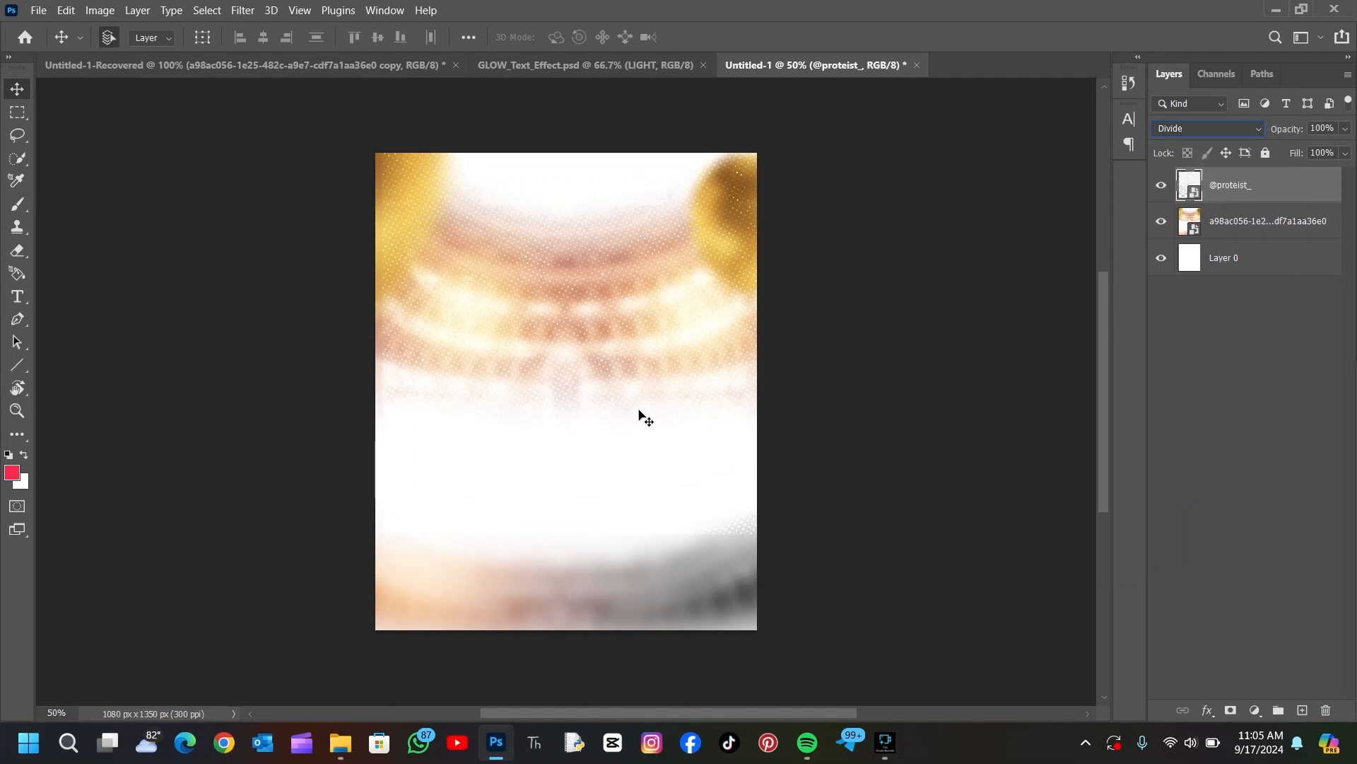
pyautogui.moveTo(601, 370); pyautogui.dragTo(564, 357)
# - Add a mask to the halftone layer and brush black over its lower left and right edges to fade them out
pyautogui.click(1231, 710)
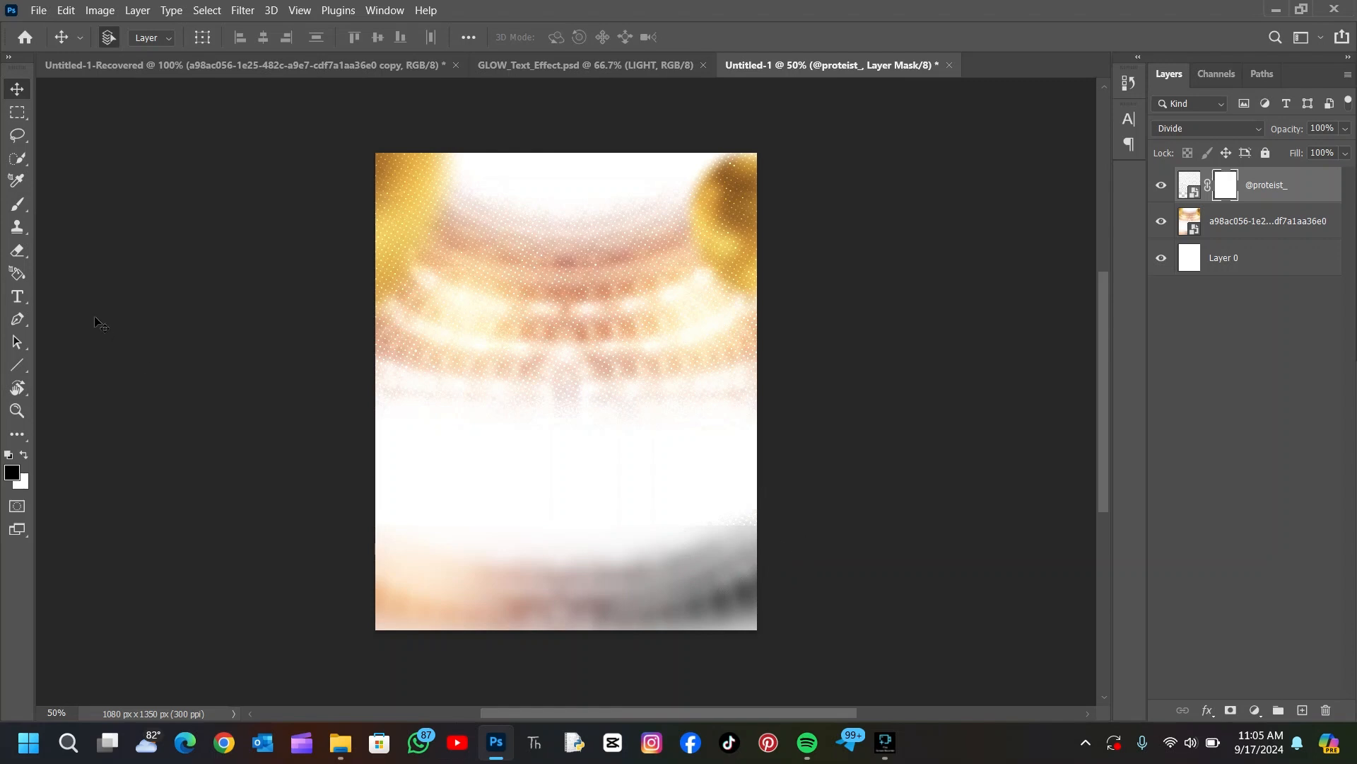
pyautogui.click(16, 206)
pyautogui.moveTo(738, 536); pyautogui.dragTo(677, 552)
pyautogui.moveTo(442, 539)
pyautogui.mouseDown()
pyautogui.moveTo(487, 543)
pyautogui.moveTo(351, 538)
pyautogui.moveTo(396, 548)
pyautogui.mouseUp()
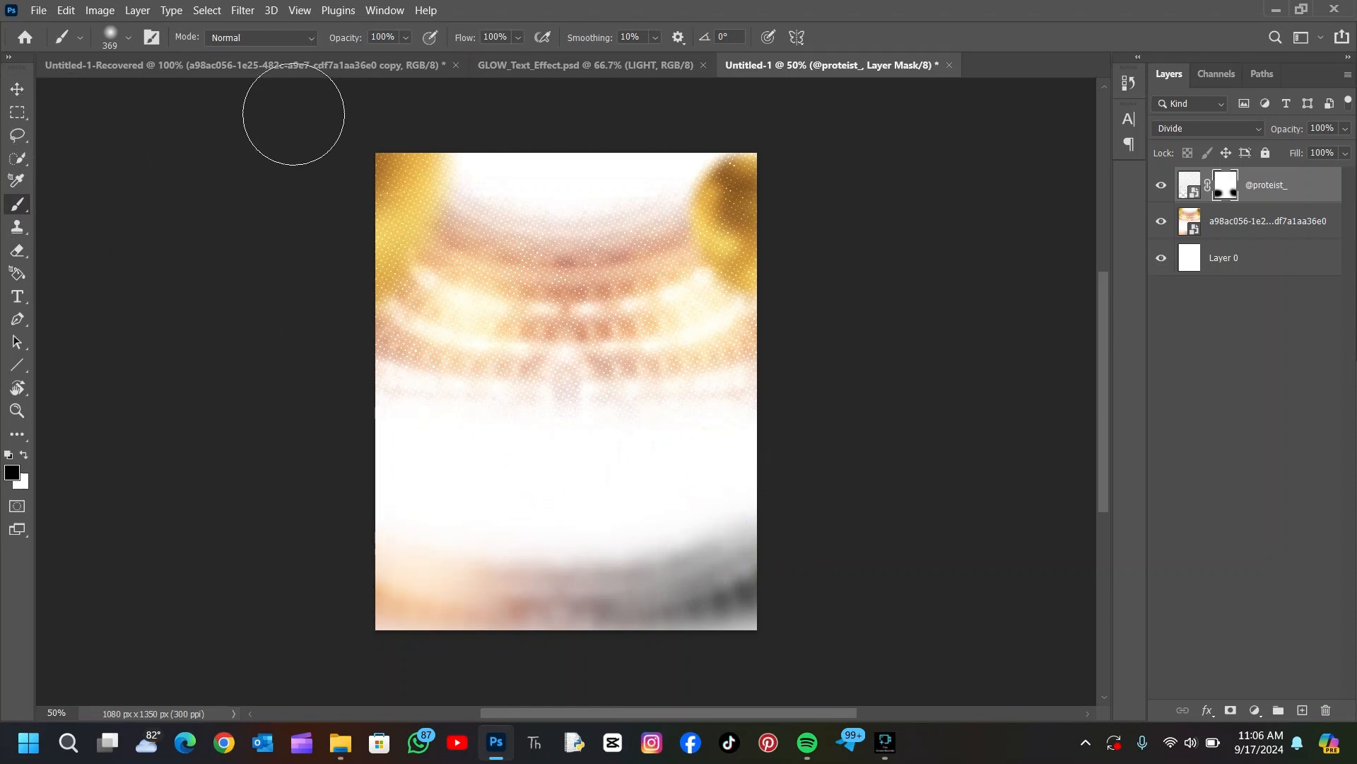
pyautogui.click(16, 91)
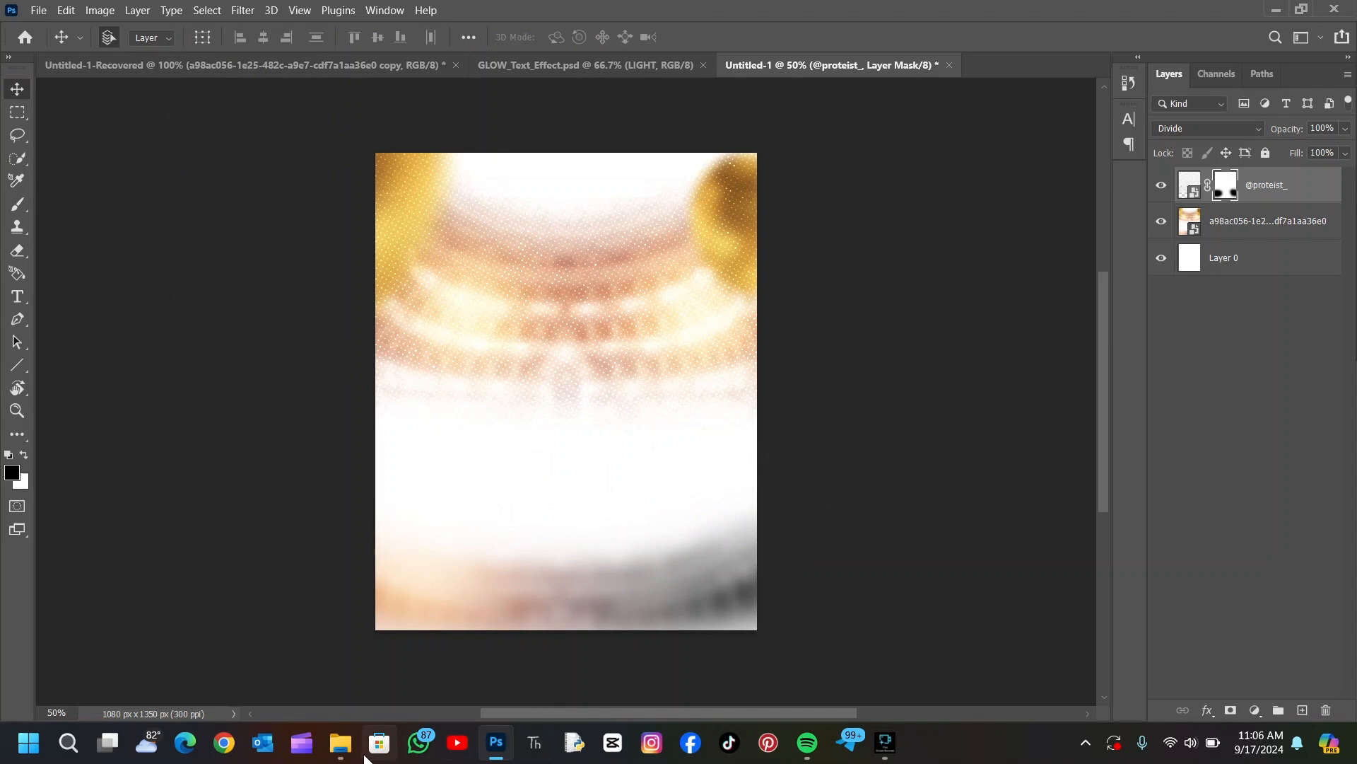
# - Place the worshipping crowd photo eb26cd21 from the chuch folder and position it in the canvas's upper-left area
pyautogui.click(340, 742)
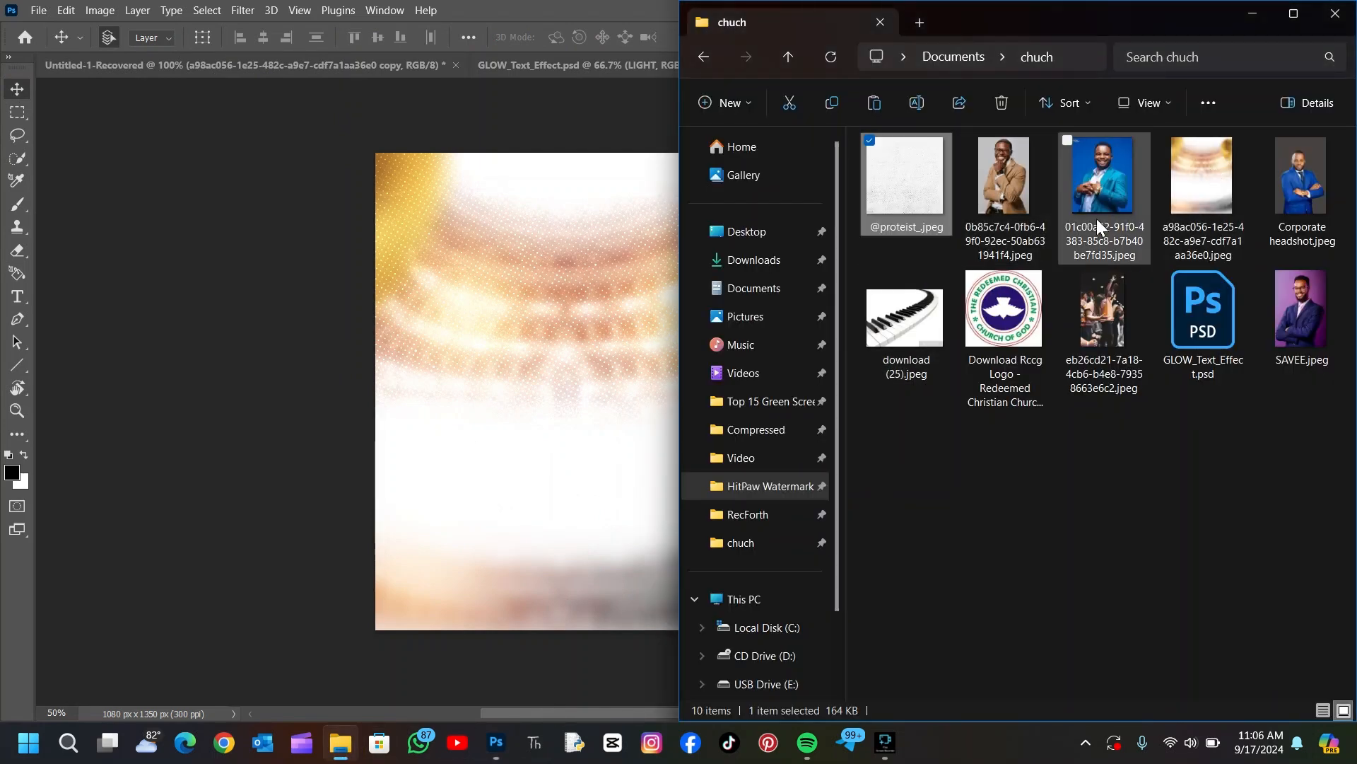
pyautogui.moveTo(1127, 312); pyautogui.dragTo(566, 308)
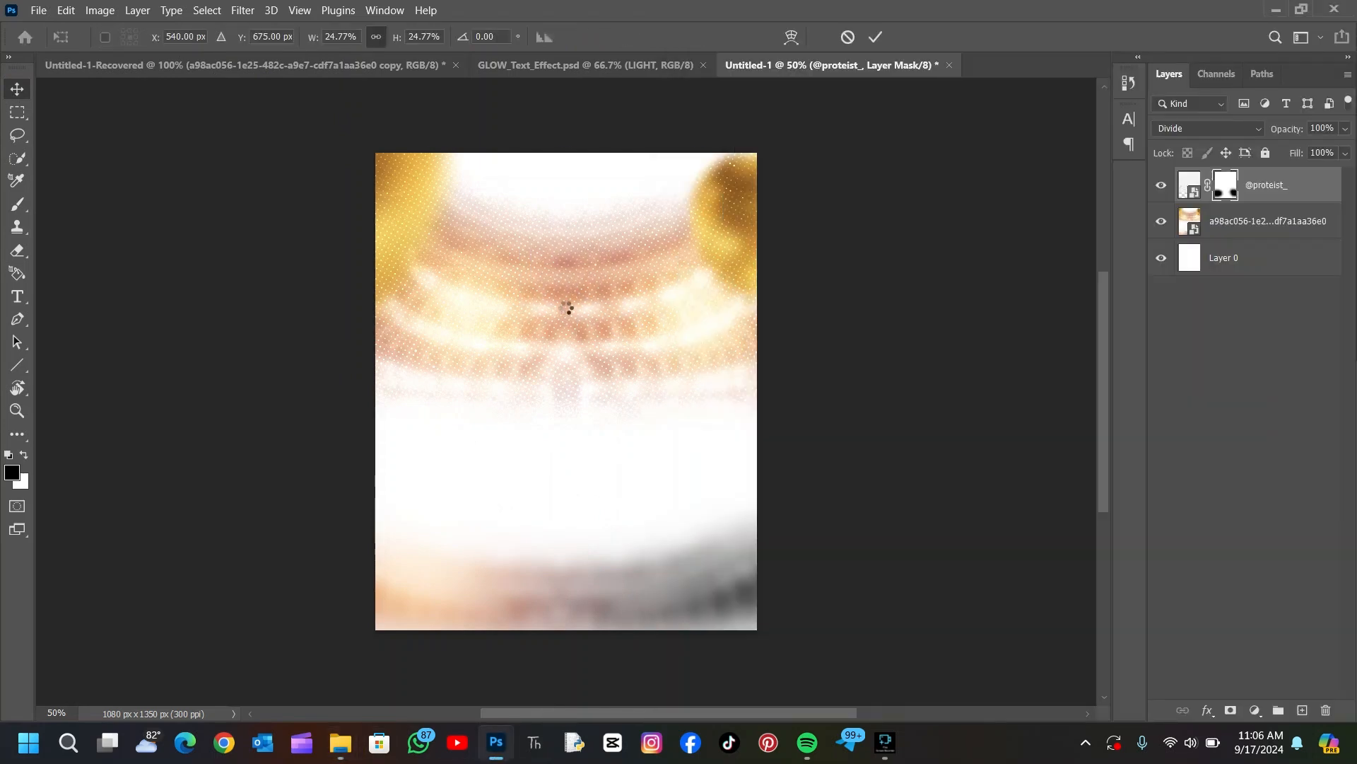
pyautogui.moveTo(601, 351); pyautogui.dragTo(509, 244)
pyautogui.click(872, 36)
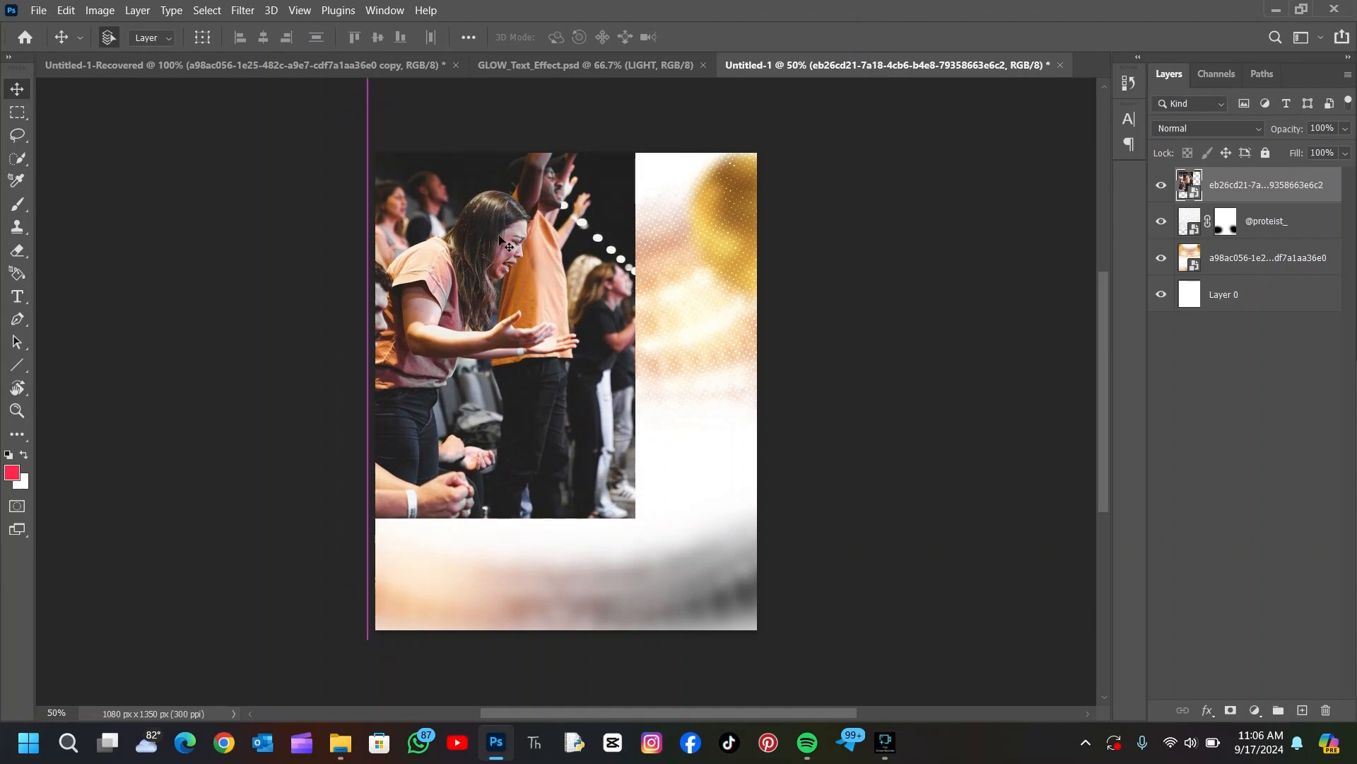
# - Apply the Filter Gallery's Cutout effect to the crowd photo with 4 levels, edge simplicity 4 and edge fidelity 2
pyautogui.click(236, 11)
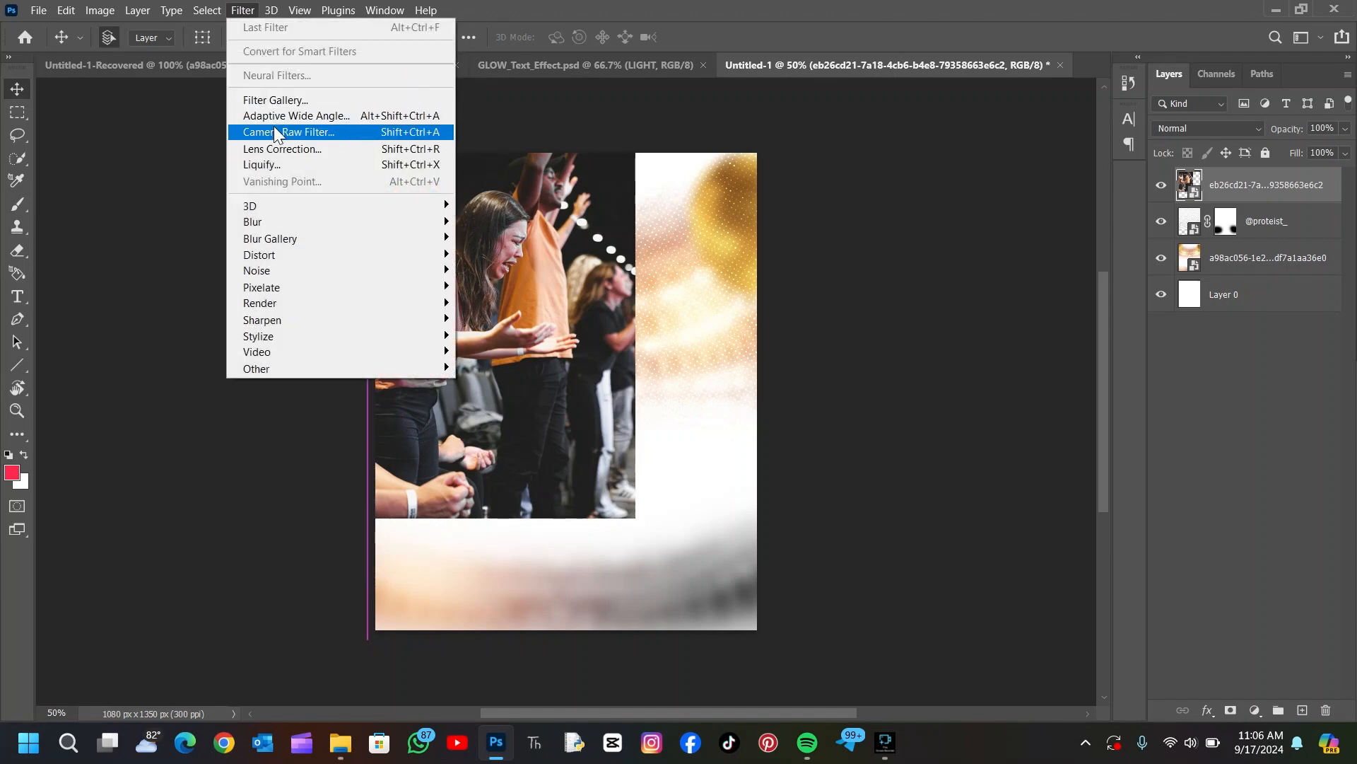
pyautogui.click(291, 100)
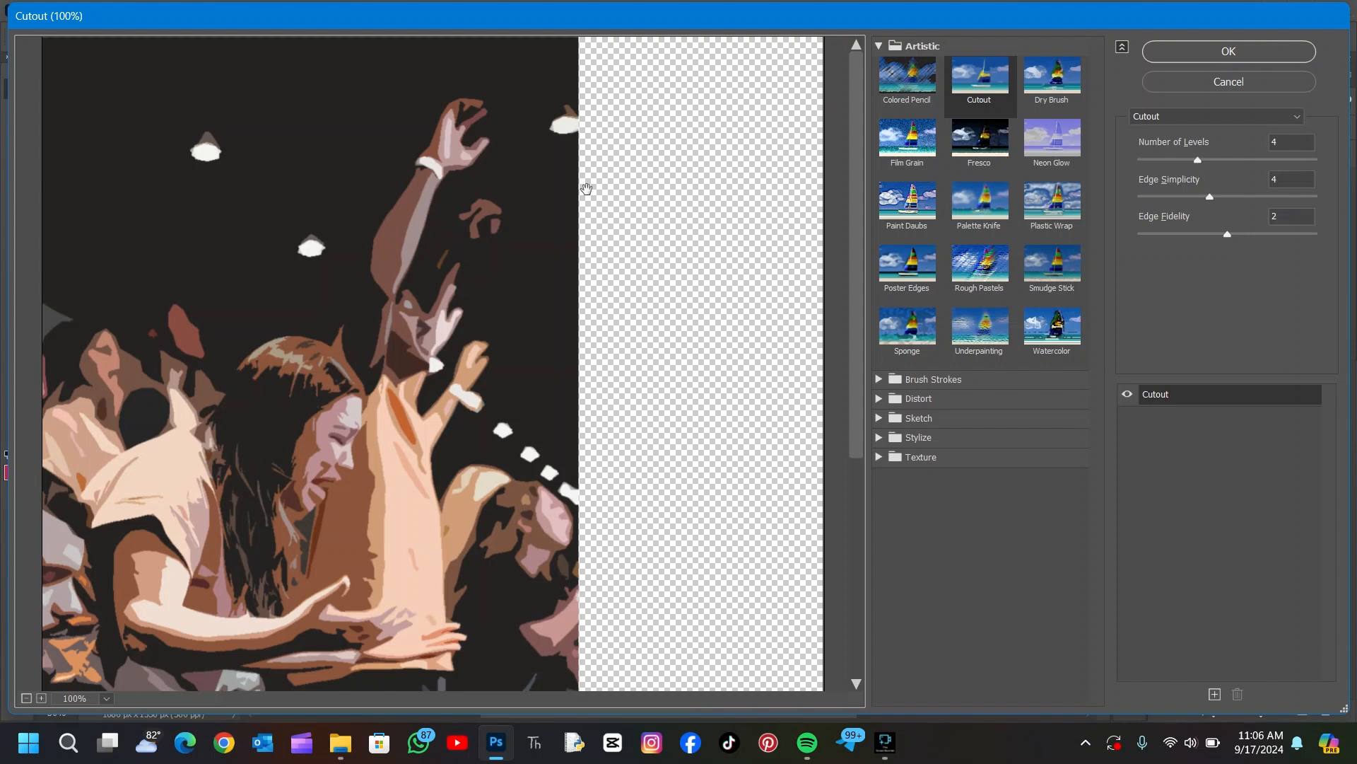
pyautogui.click(929, 94)
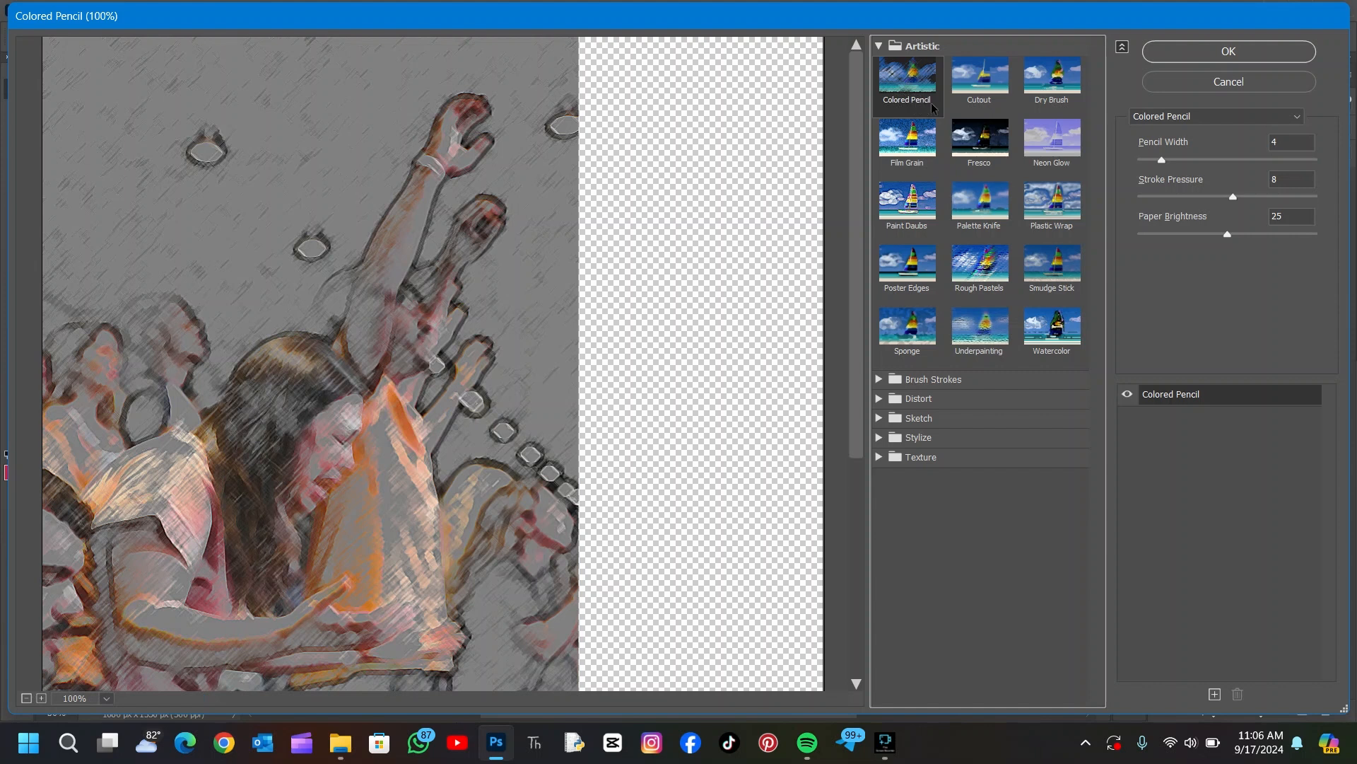
pyautogui.click(980, 99)
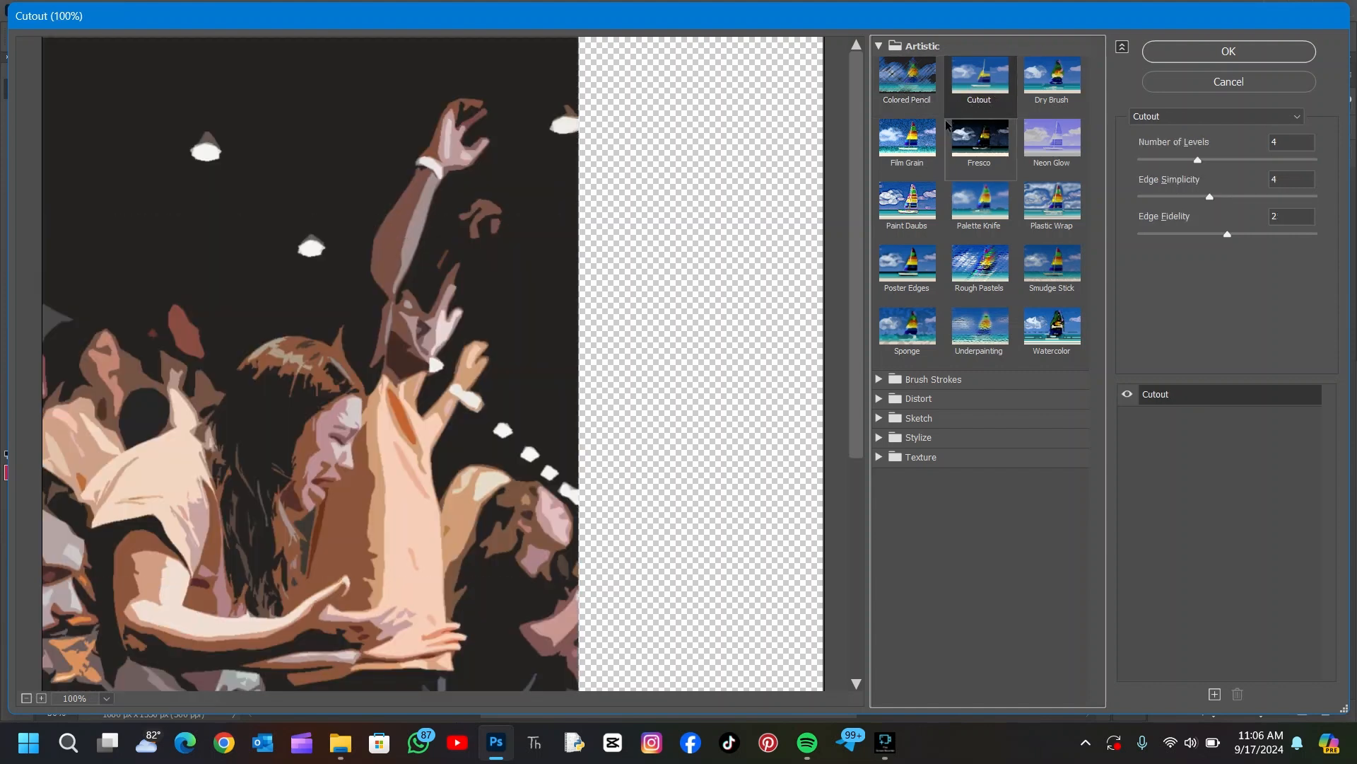
pyautogui.click(1180, 48)
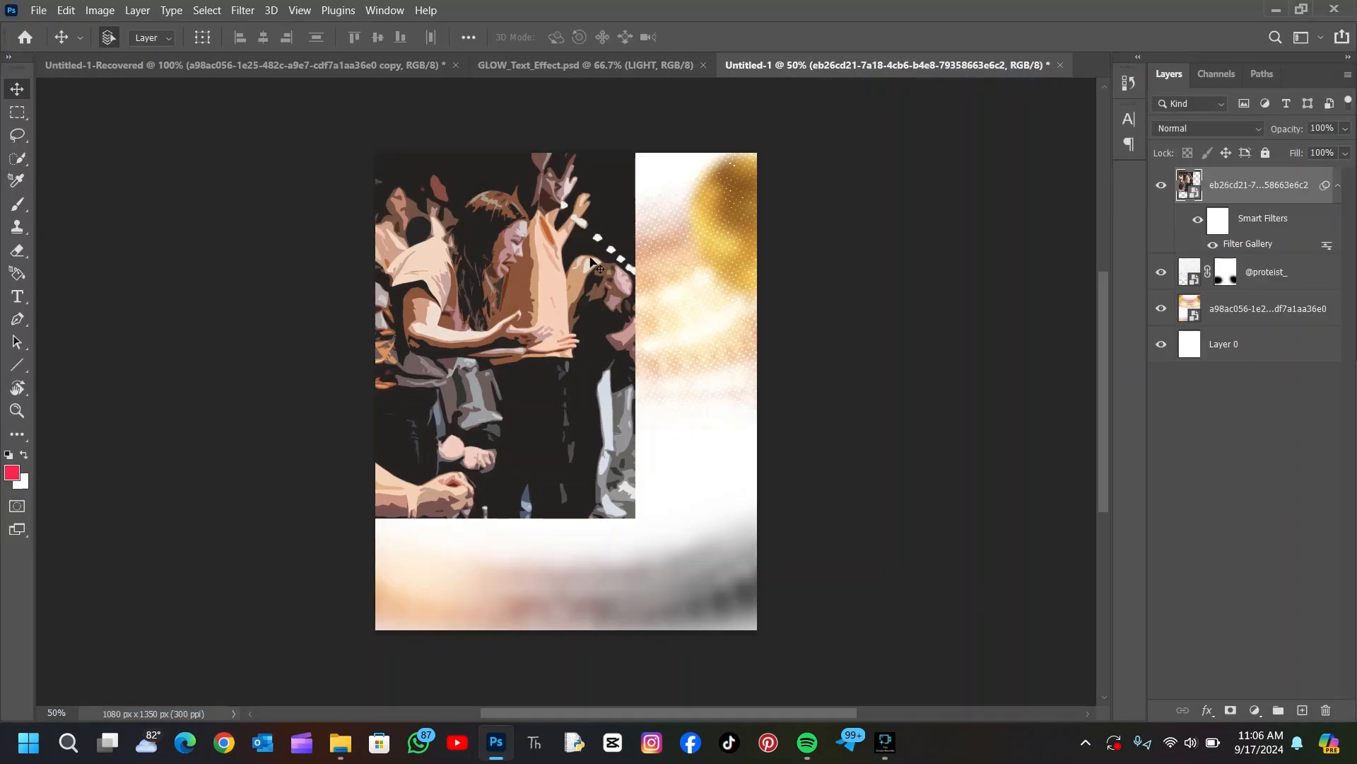
# - Set the crowd photo's blend mode to Screen and move it to the canvas's upper-right corner
pyautogui.click(1221, 123)
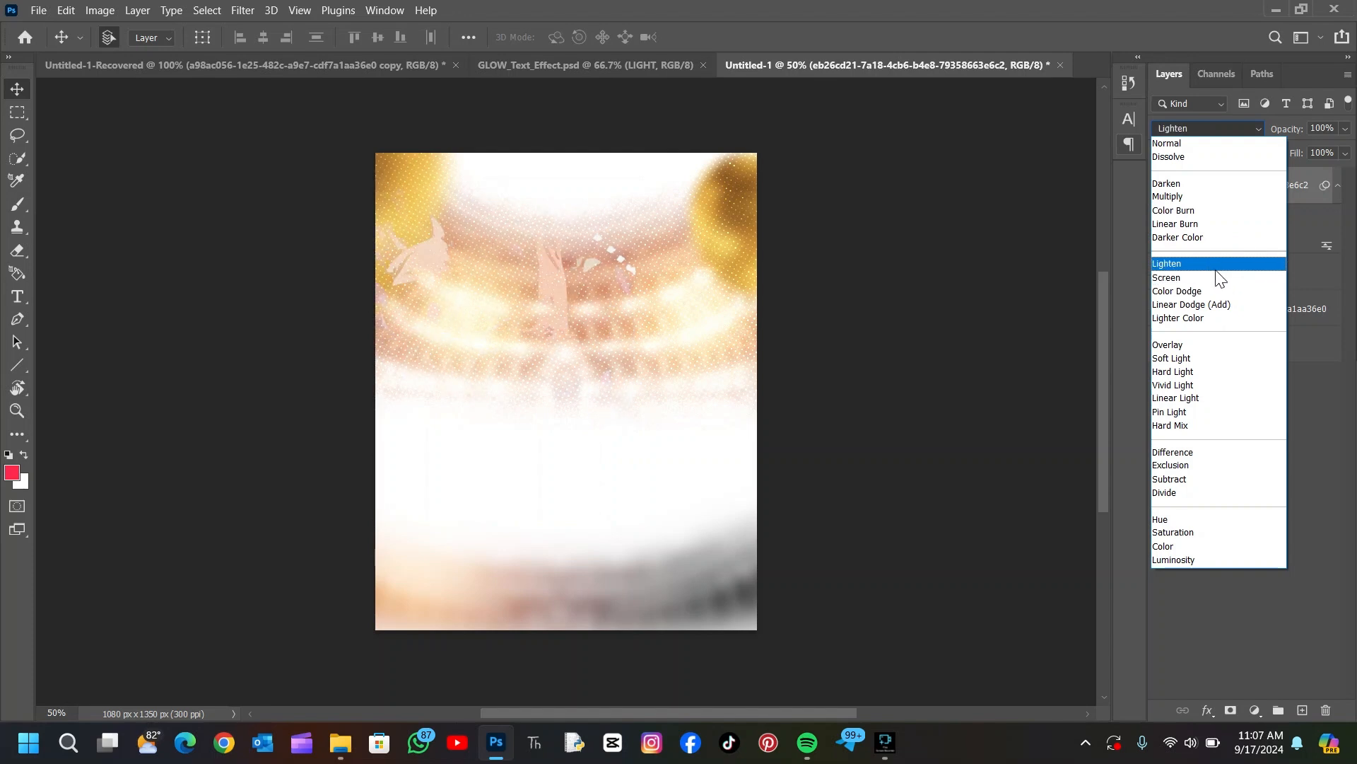
pyautogui.click(1216, 276)
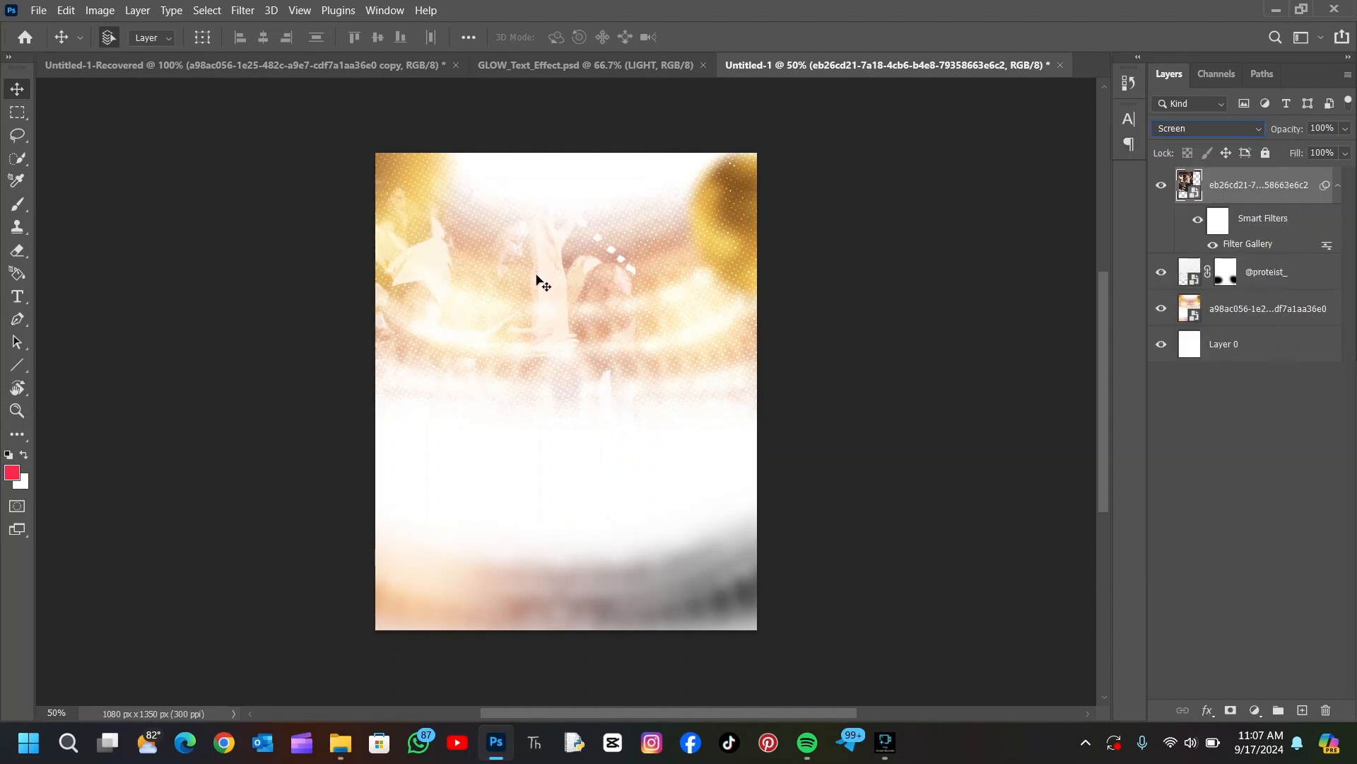
pyautogui.moveTo(536, 280); pyautogui.dragTo(748, 228)
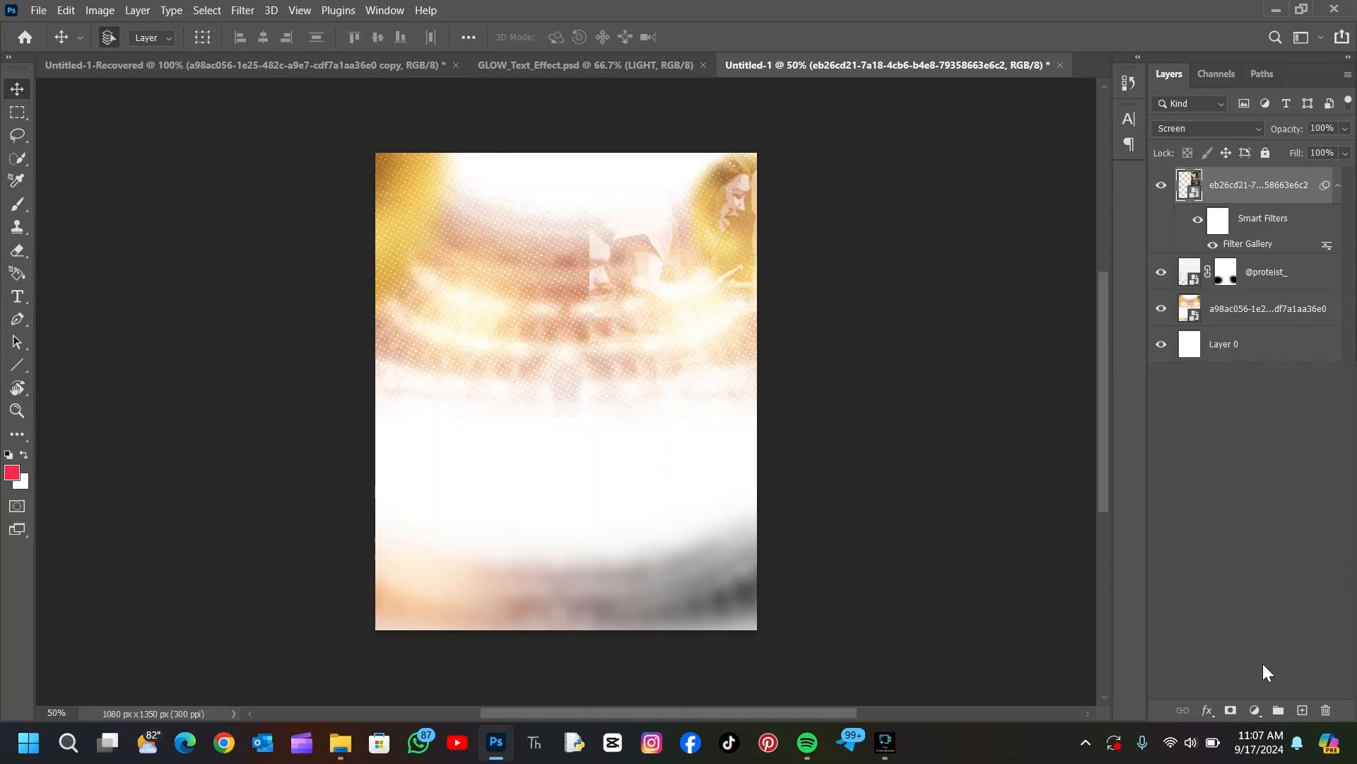
# - Add a mask to the crowd photo and brush black over its left edge to fade it toward the canvas centre
pyautogui.click(1231, 710)
pyautogui.press('d')
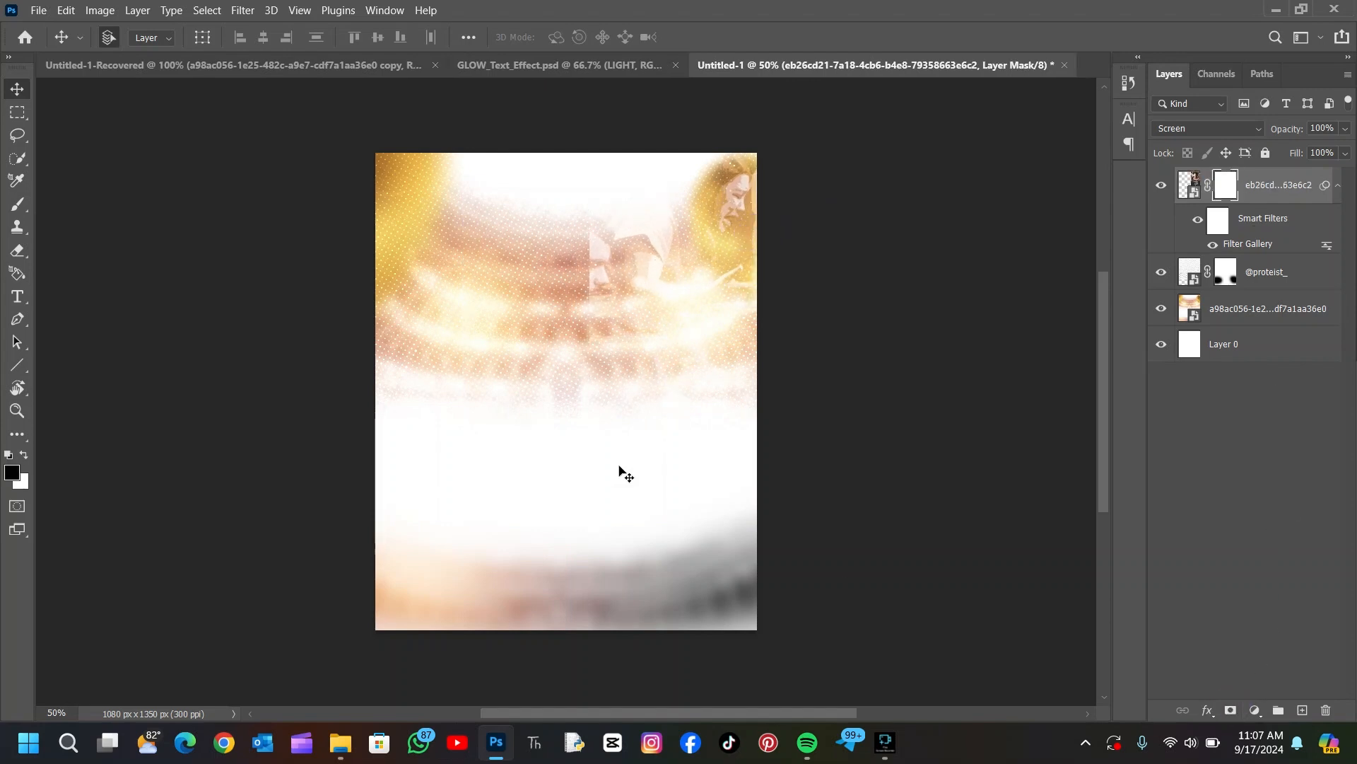
pyautogui.click(21, 208)
pyautogui.click(566, 275)
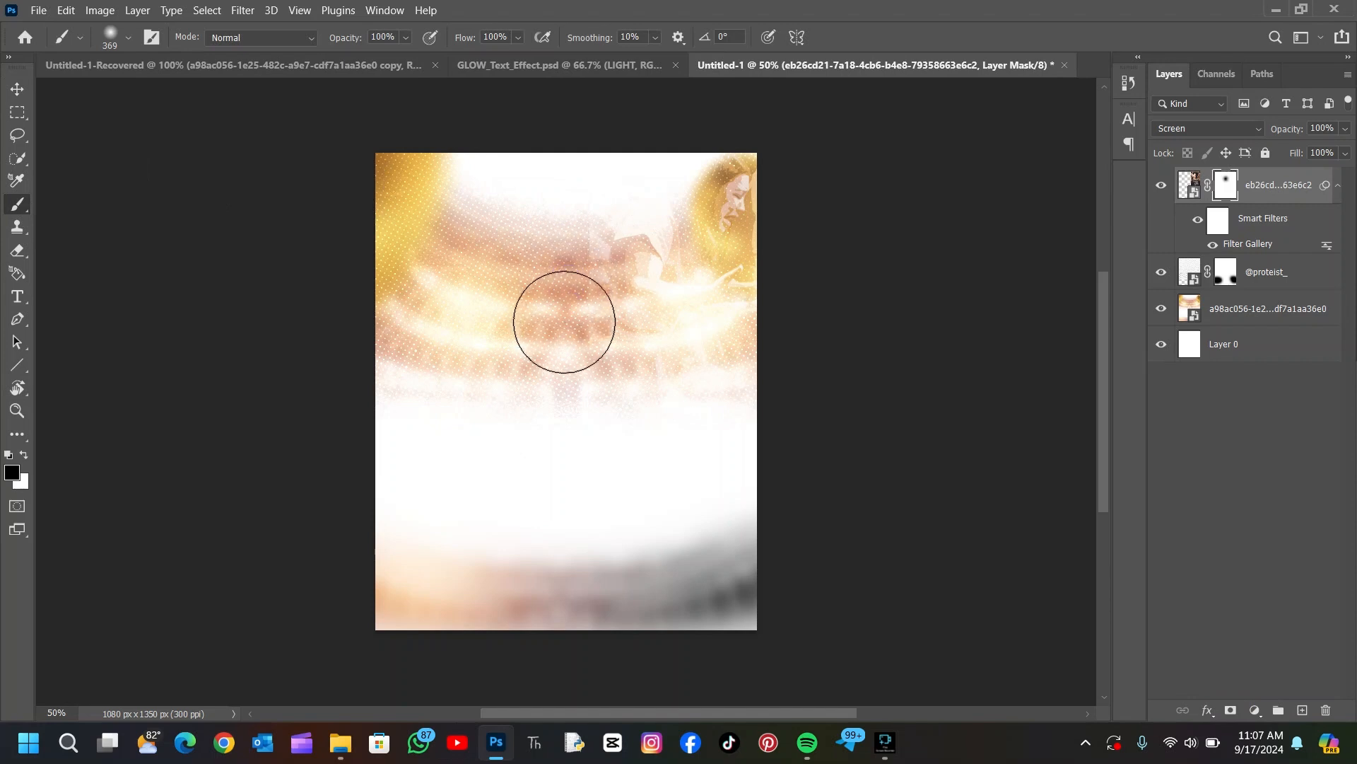
pyautogui.moveTo(578, 304)
pyautogui.mouseDown()
pyautogui.moveTo(558, 219)
pyautogui.moveTo(582, 306)
pyautogui.mouseUp()
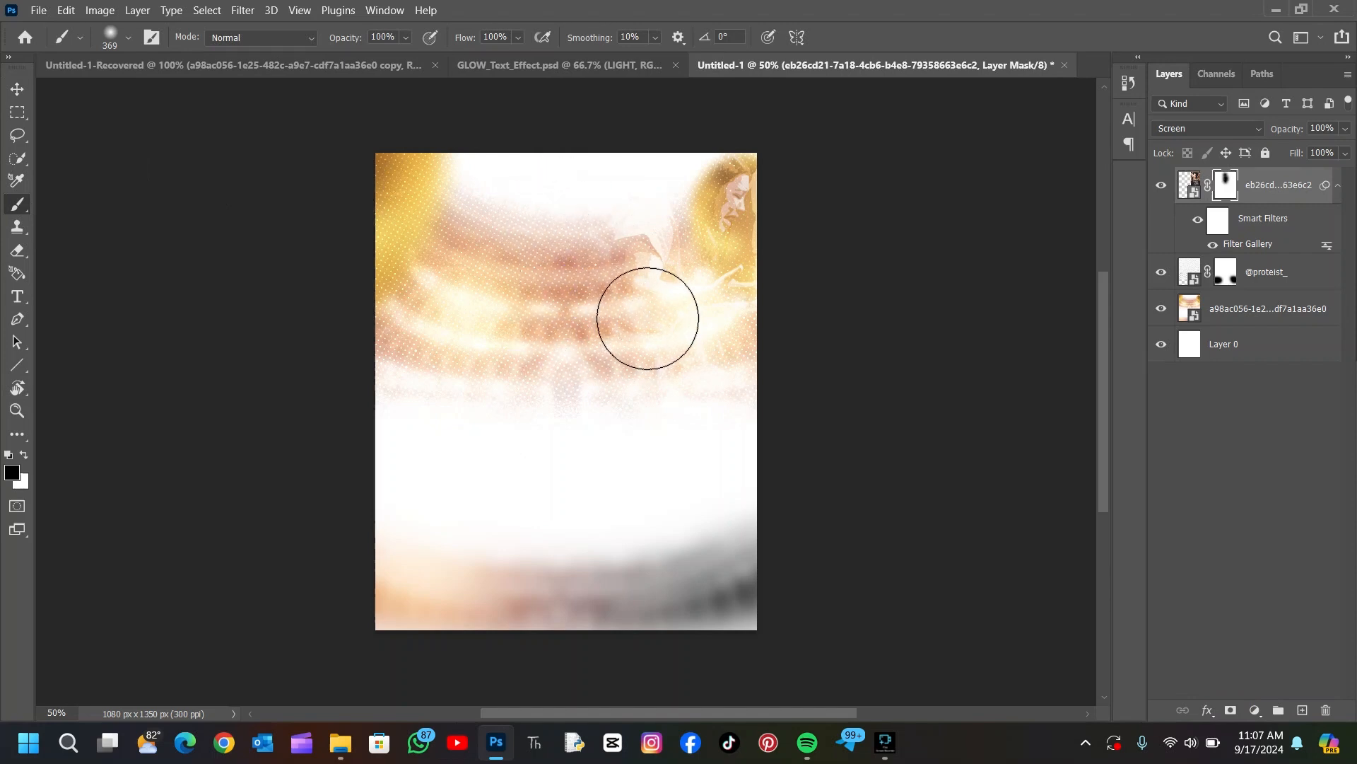
# - Duplicate the masked crowd photo and move the copy to the canvas's upper-left corner
pyautogui.hotkey('ctrl', 'j')
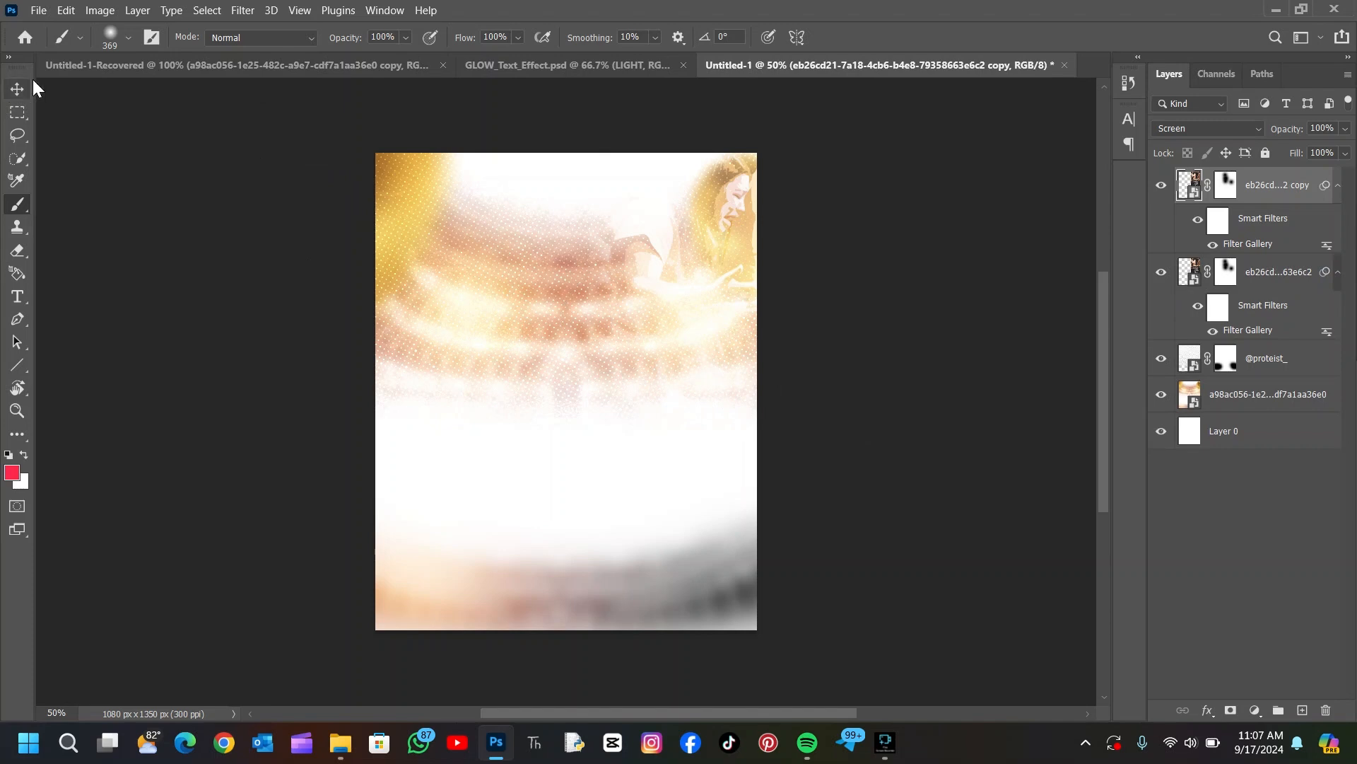
pyautogui.click(17, 88)
pyautogui.moveTo(590, 248); pyautogui.dragTo(396, 227)
# - Give the crowd photo copy a clean mask and brush black over its right edge to fade it toward the canvas centre
pyautogui.click(1226, 190)
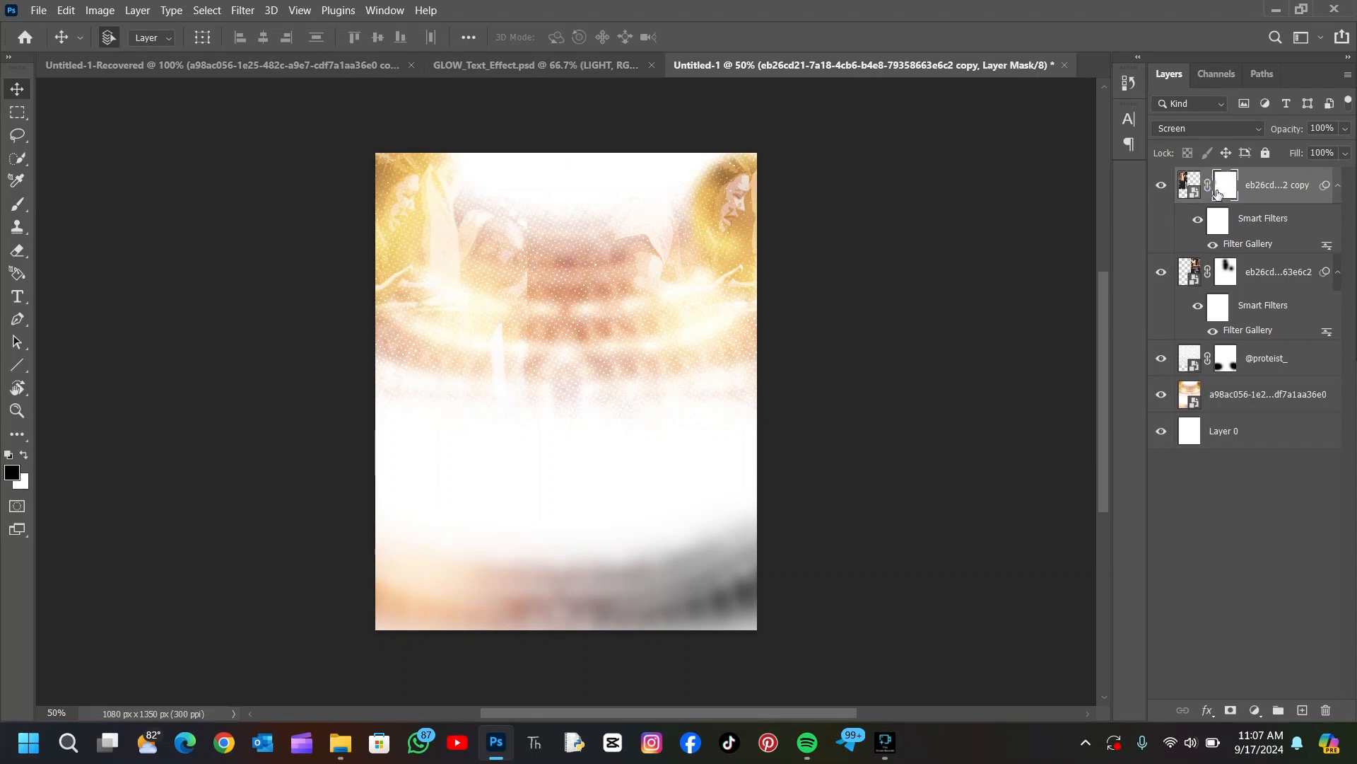
pyautogui.click(20, 205)
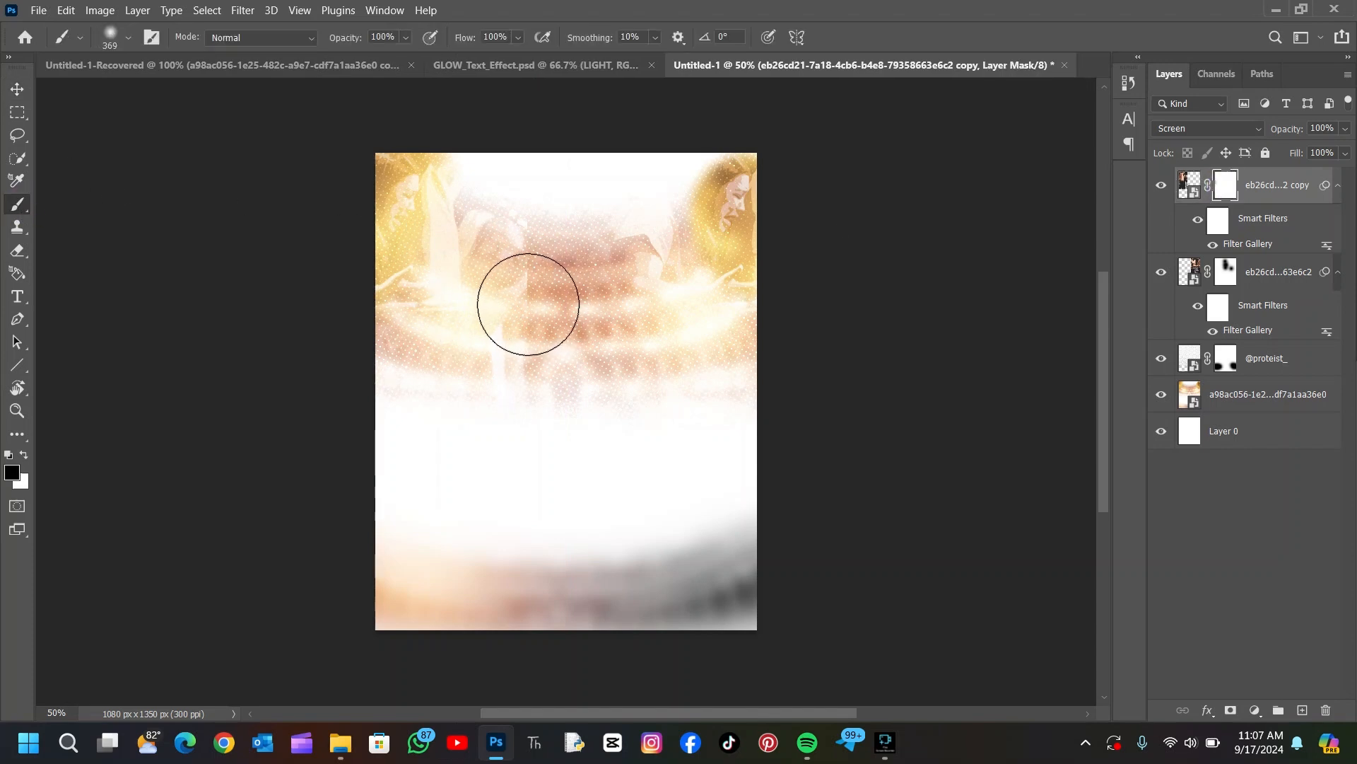
pyautogui.click(554, 341)
pyautogui.click(549, 233)
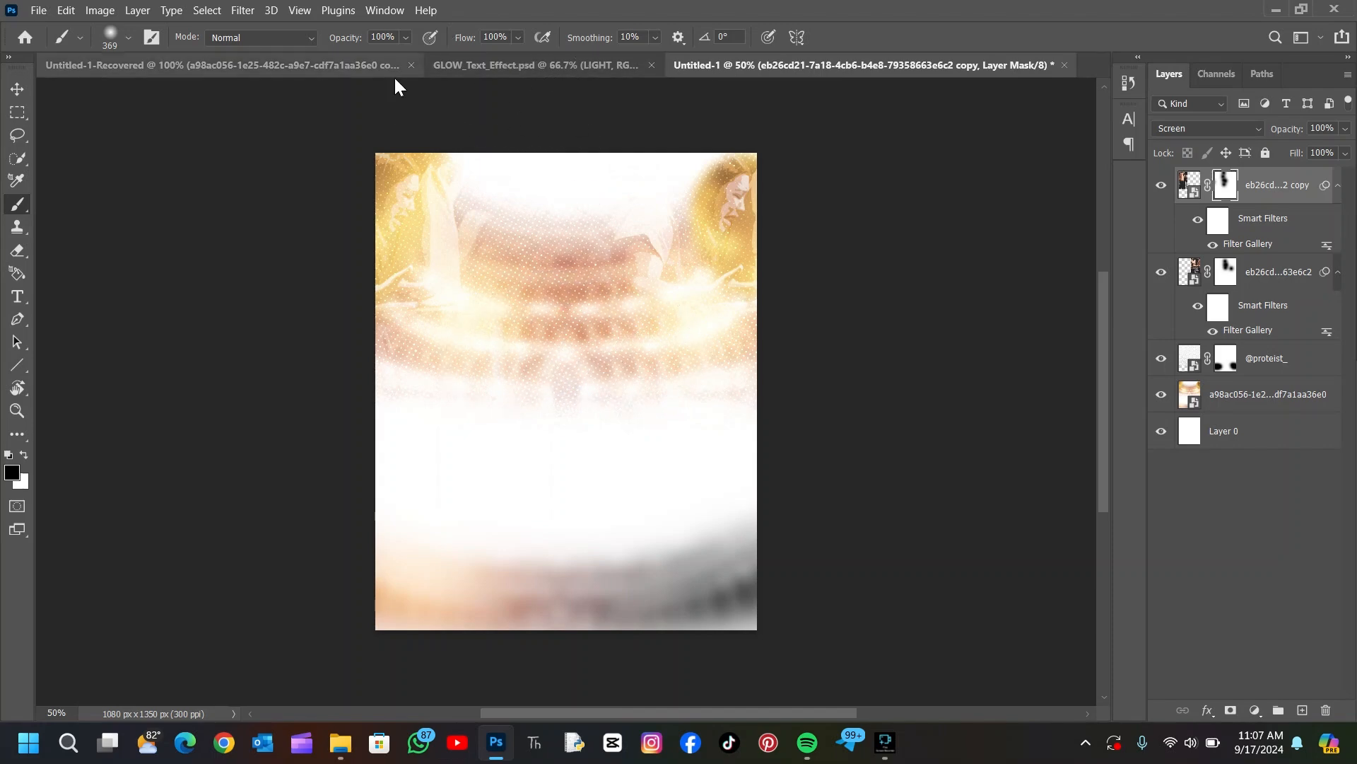
# - Review the title on the finished flyer and open the REPLACE YOUR TEXT smart object of GLOW_Text_Effect.psd for editing
pyautogui.click(345, 71)
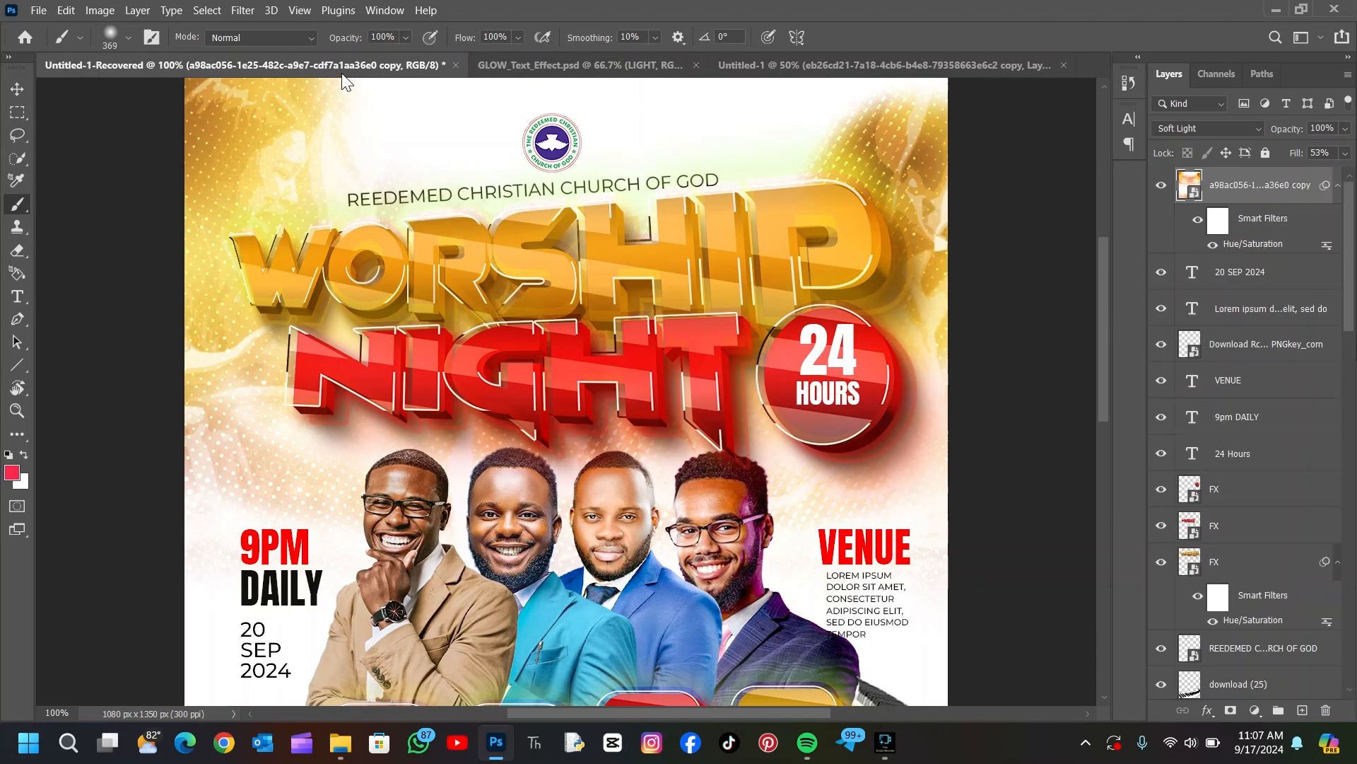
pyautogui.hotkey('ctrl', '-')
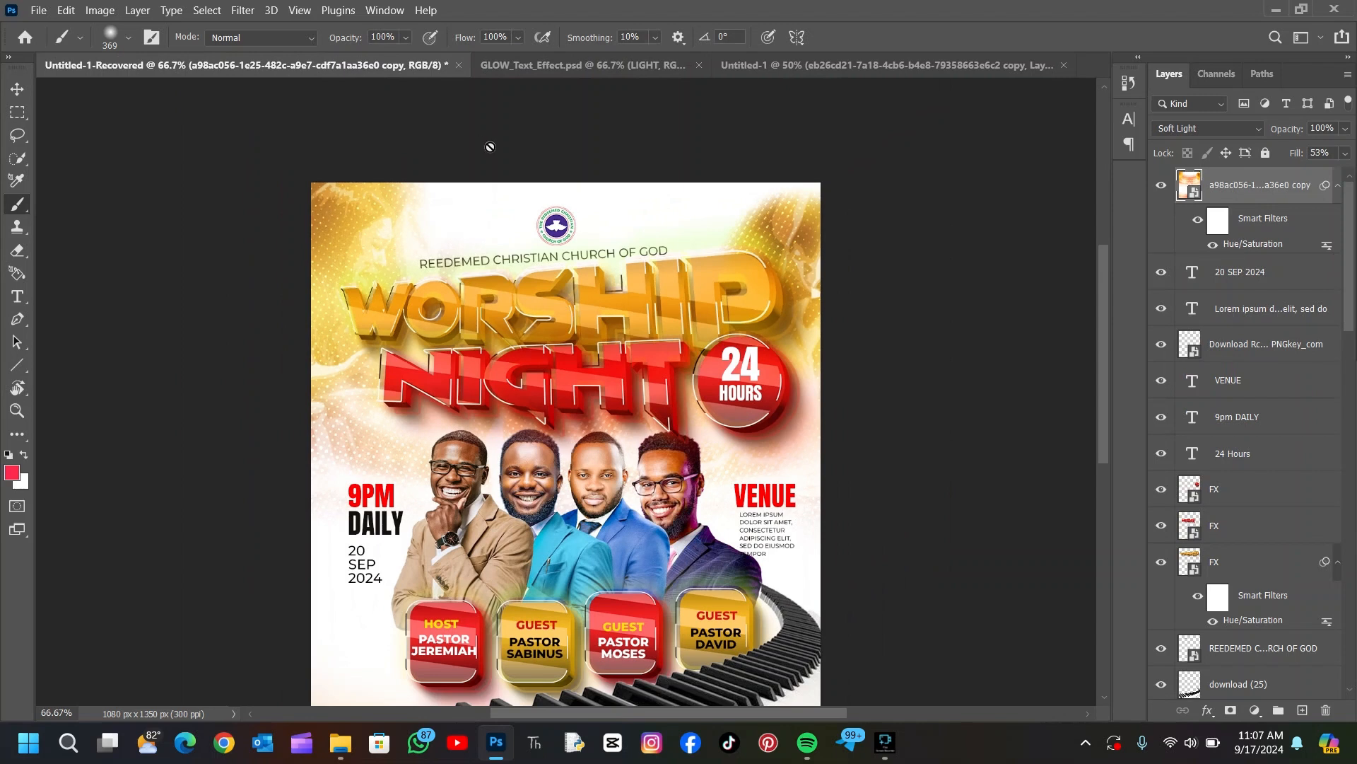
pyautogui.click(17, 93)
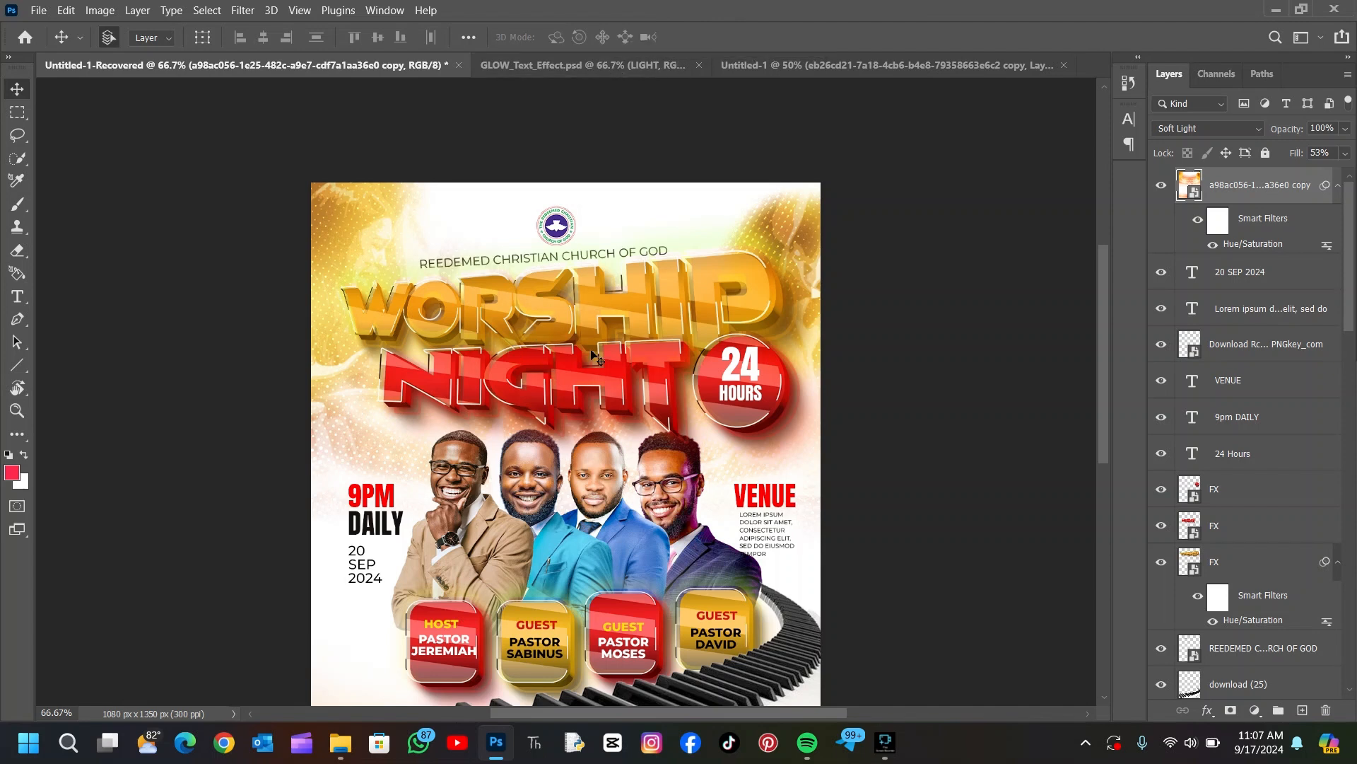
pyautogui.click(633, 74)
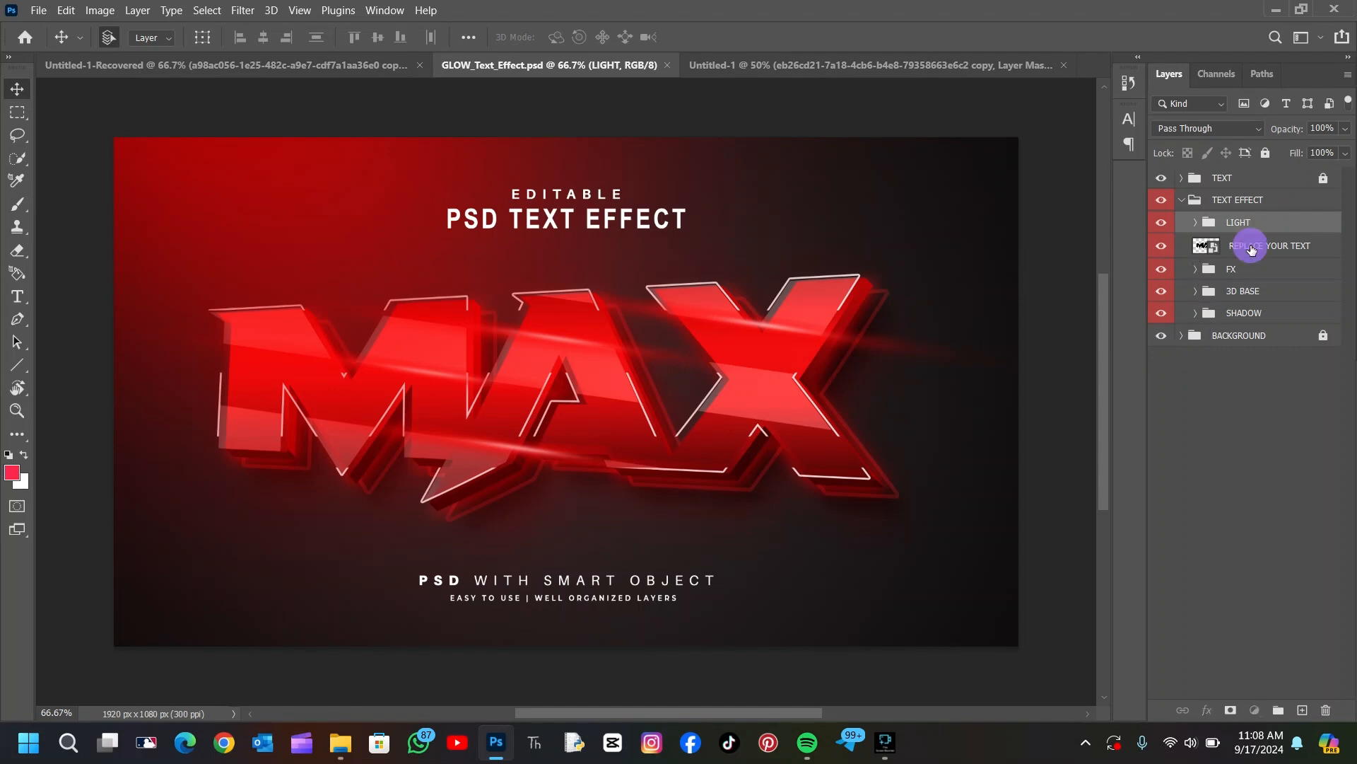
pyautogui.click(1228, 256)
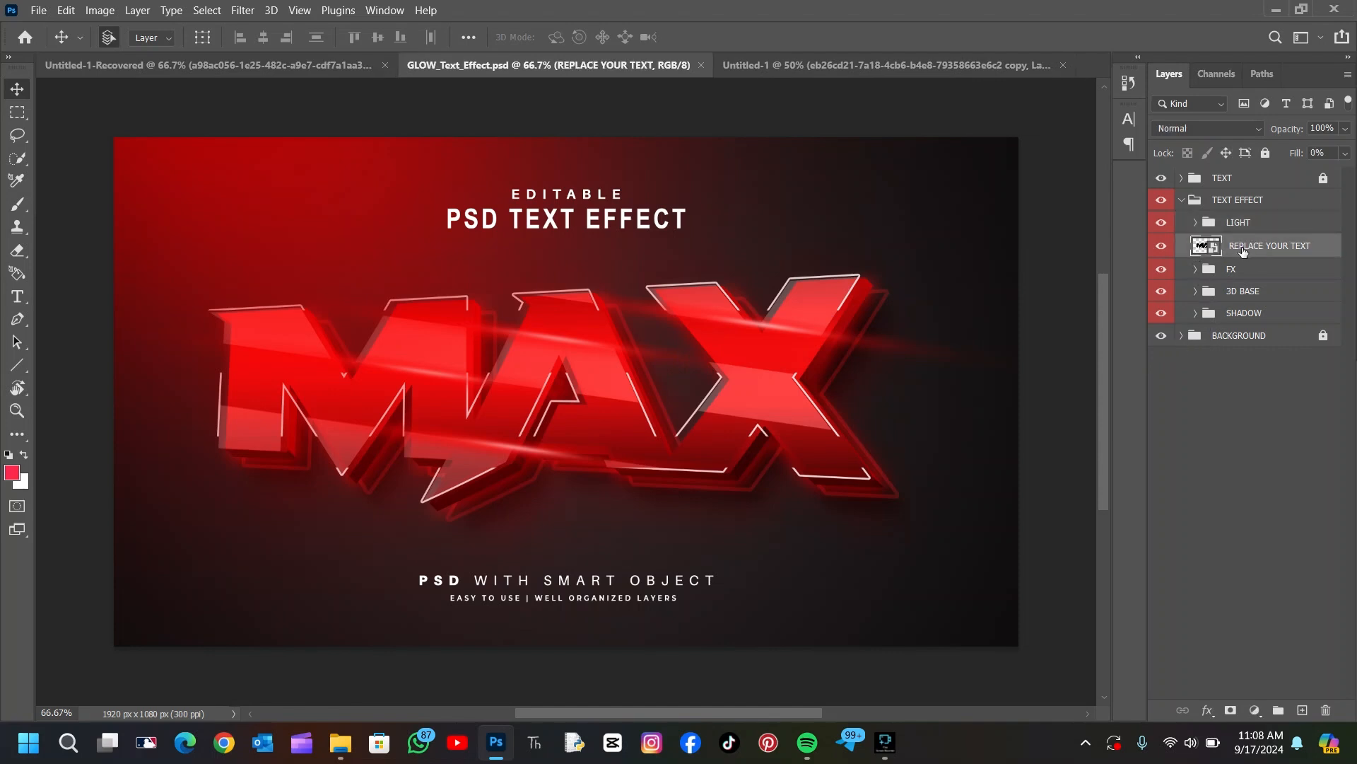
pyautogui.doubleClick(1202, 246)
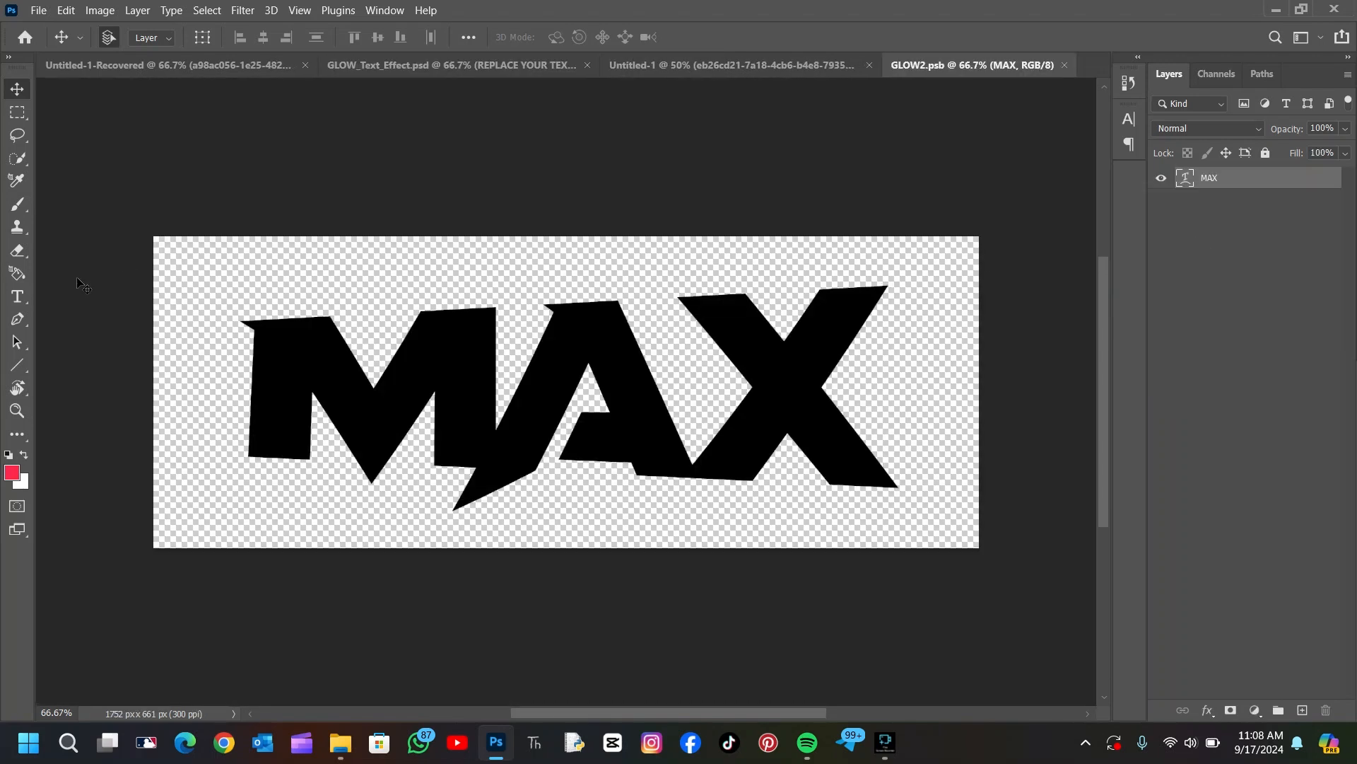
# - Replace the smart object's MAX text with WORSHIP in the Vampire Wars font
pyautogui.click(16, 299)
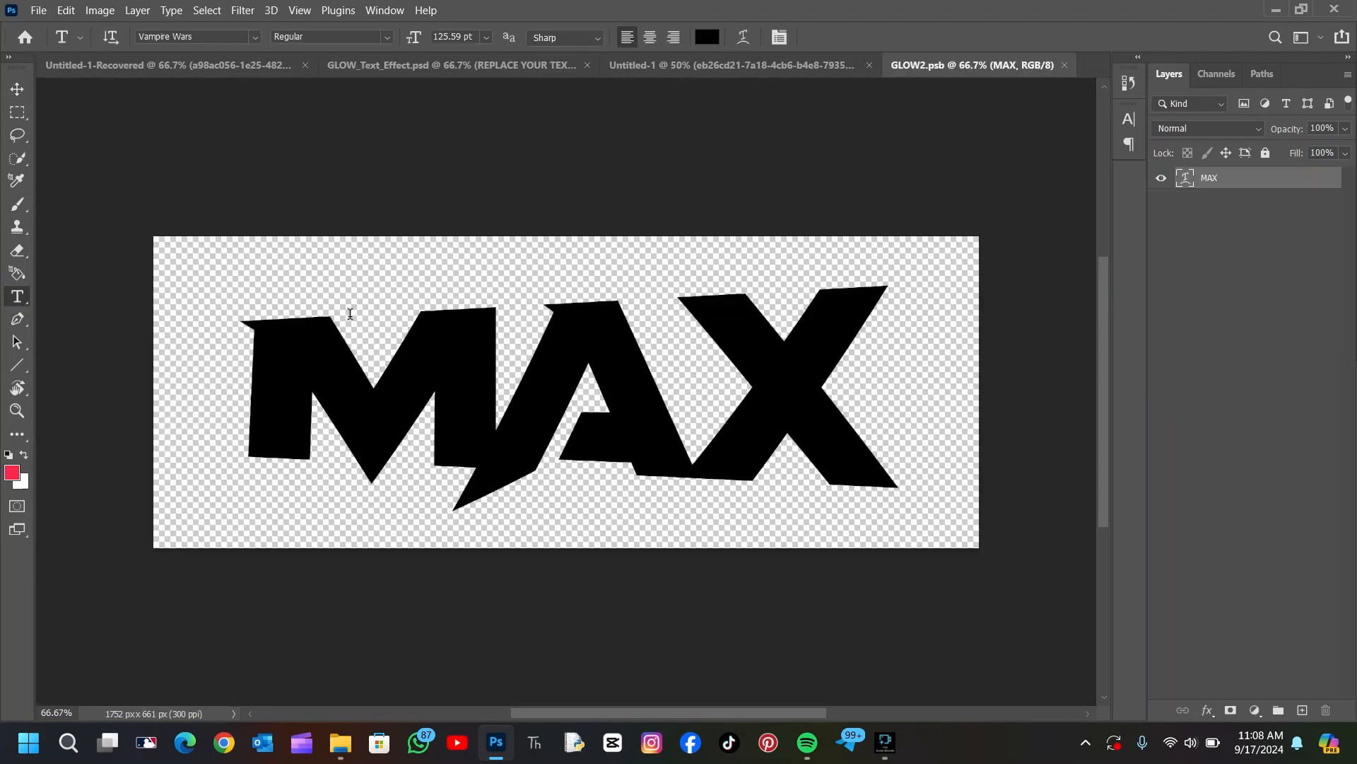
pyautogui.click(431, 378)
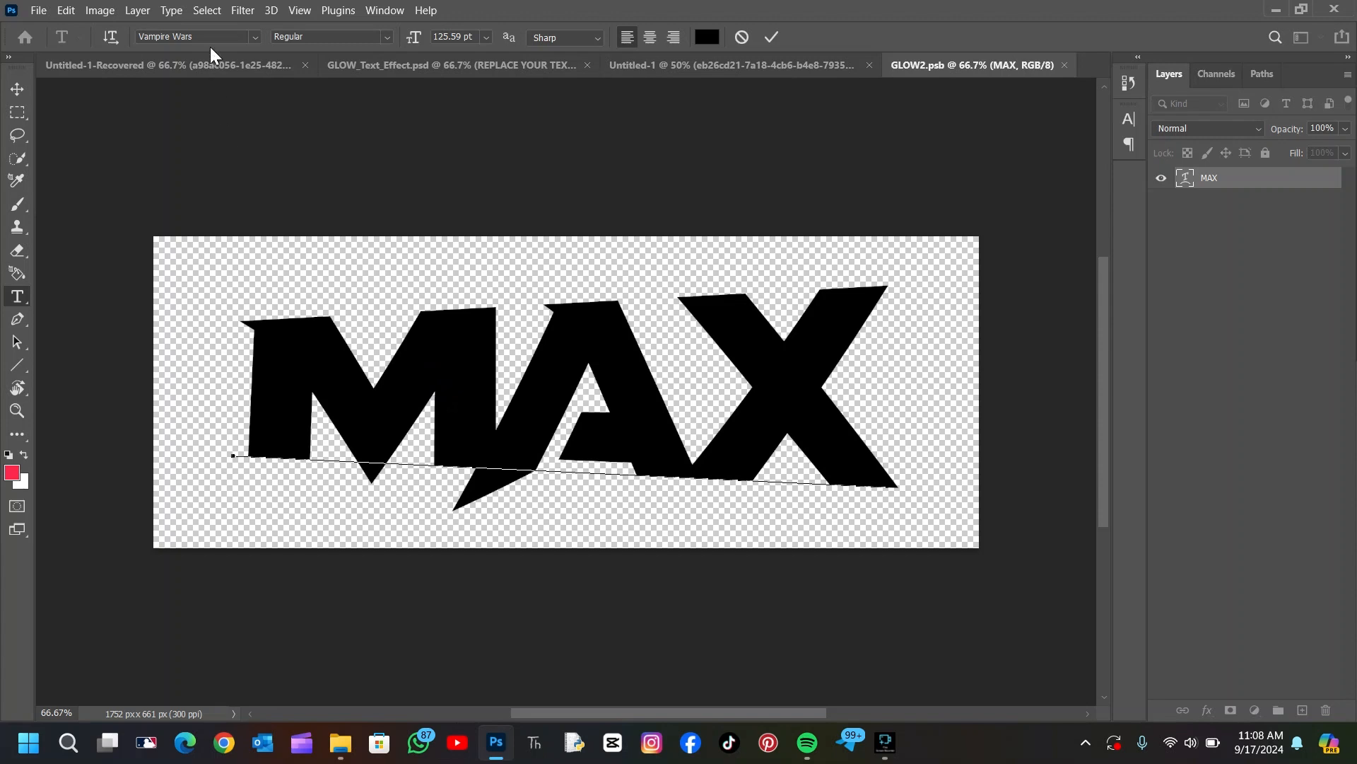
pyautogui.click(141, 36)
pyautogui.click(418, 351)
pyautogui.moveTo(251, 333); pyautogui.dragTo(1001, 320)
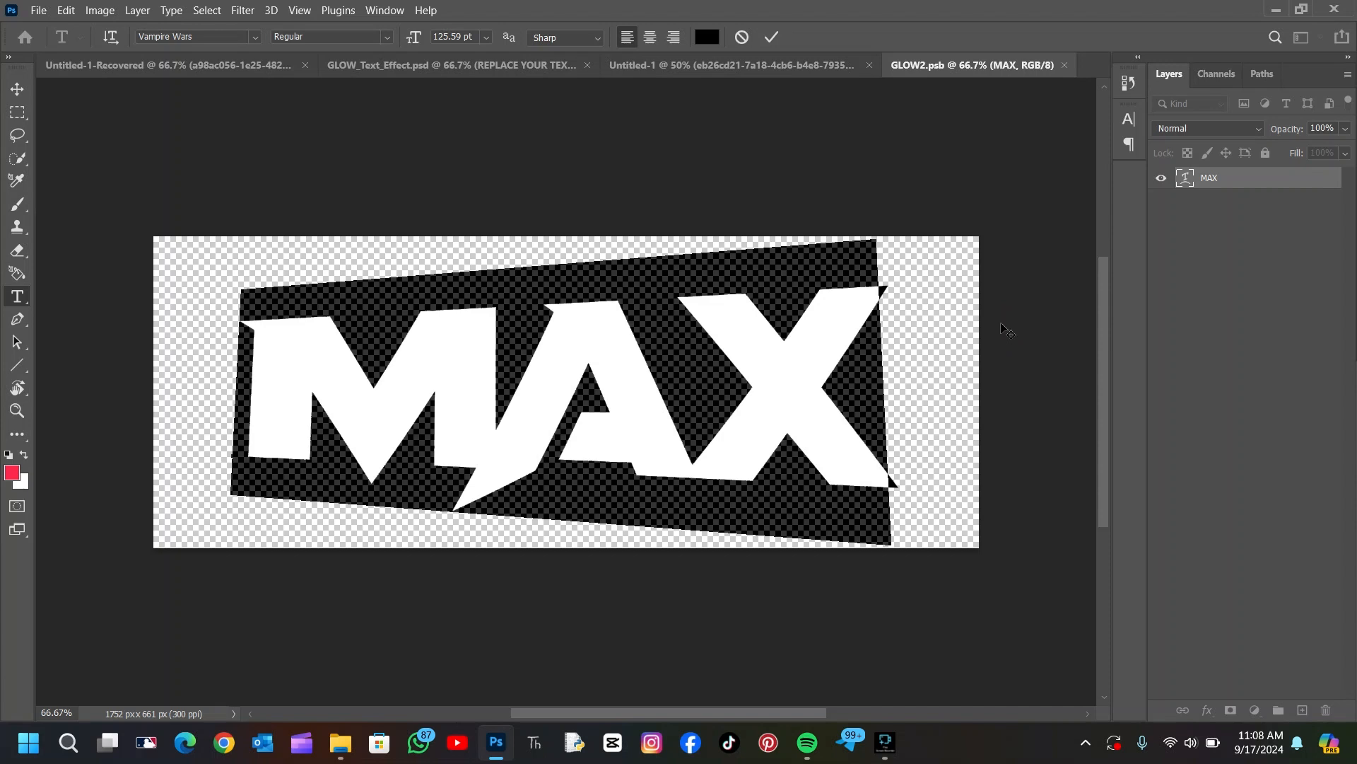
pyautogui.write('WPR')
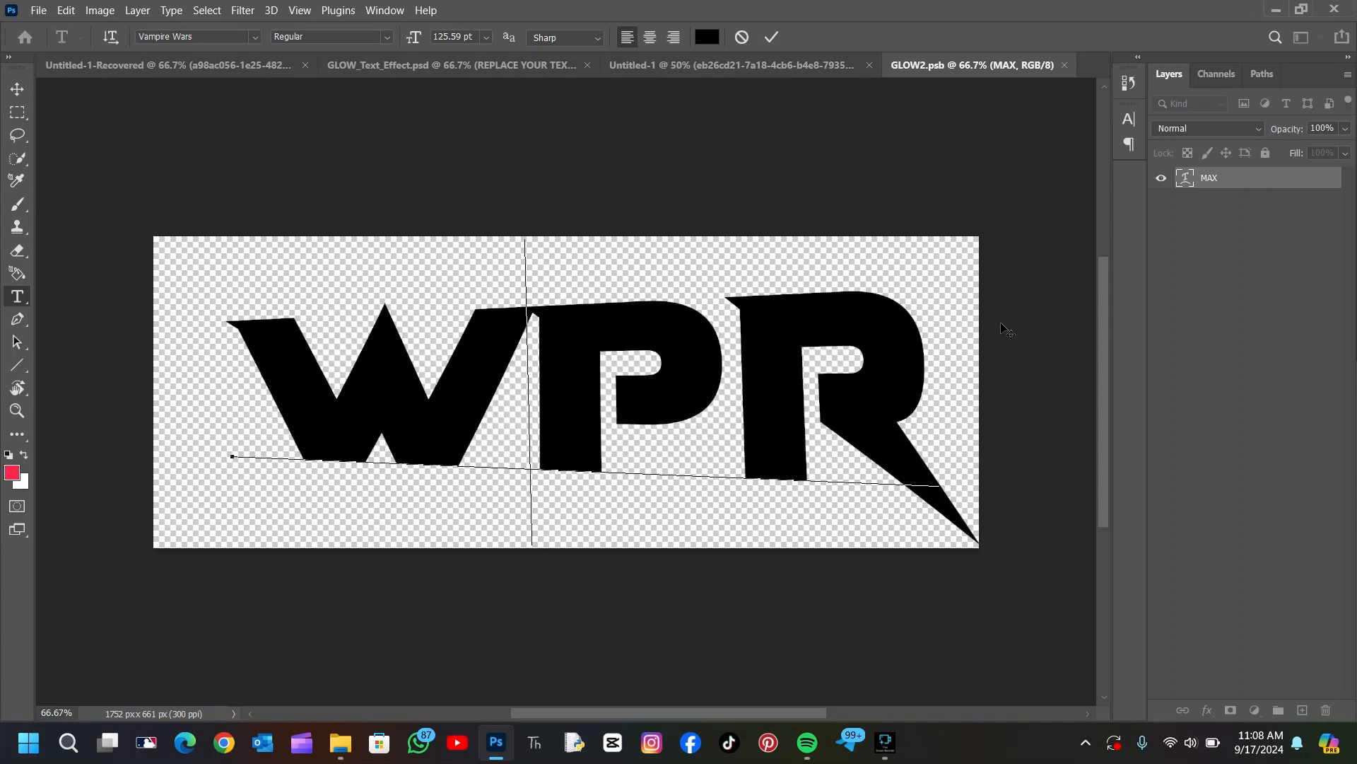
pyautogui.press('BackSpace')
pyautogui.press('BackSpace')
pyautogui.write('OR')
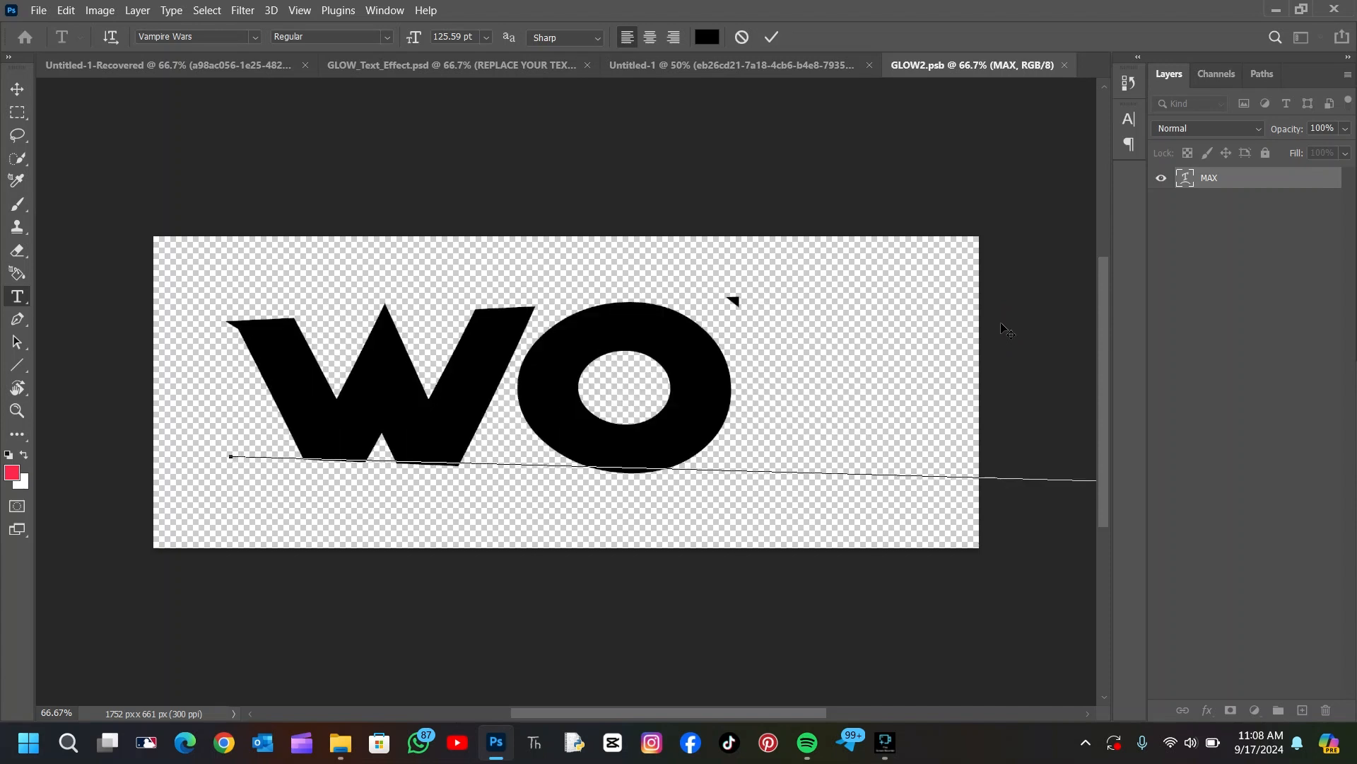
pyautogui.write('S')
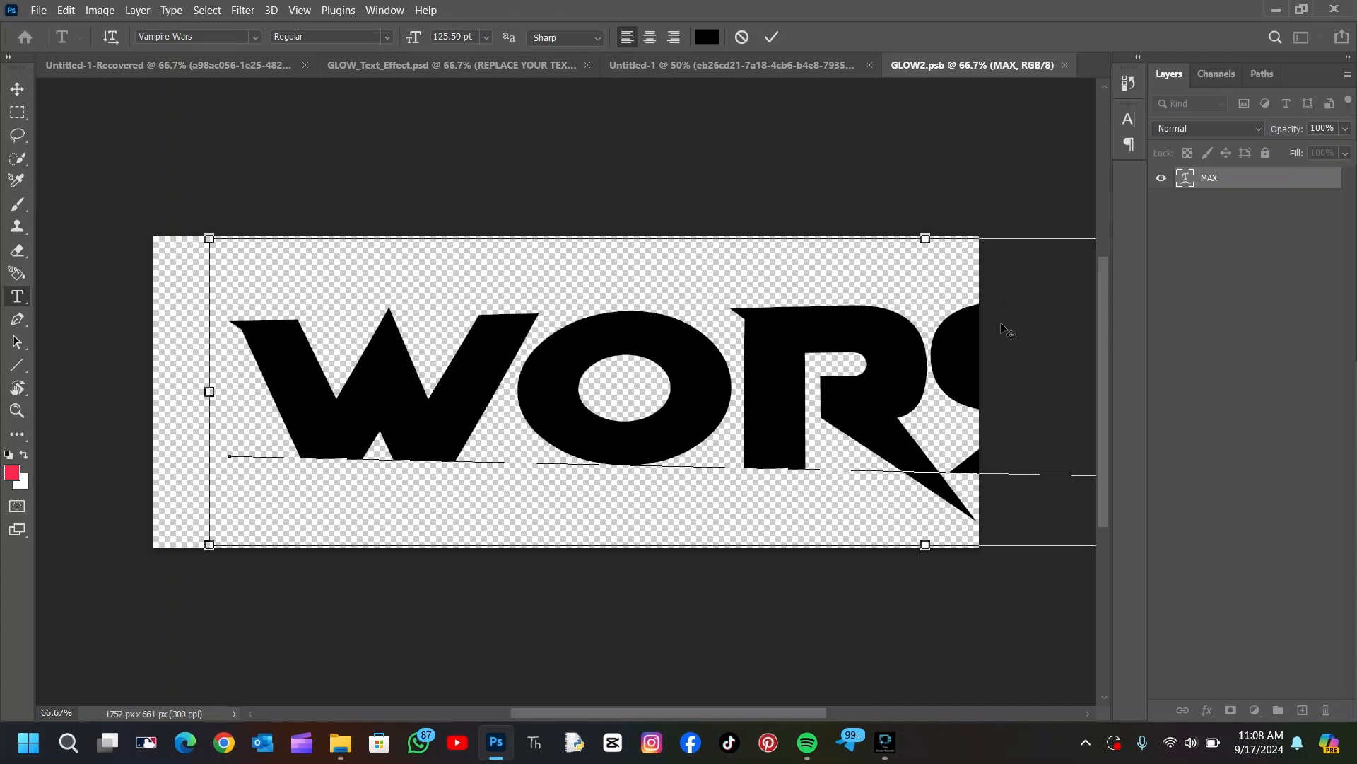
# - Set the WORSHIP text's size to 73 pt and shift it left to fit within the canvas
pyautogui.hotkey('ctrl', 'a')
pyautogui.moveTo(418, 39); pyautogui.dragTo(370, 39)
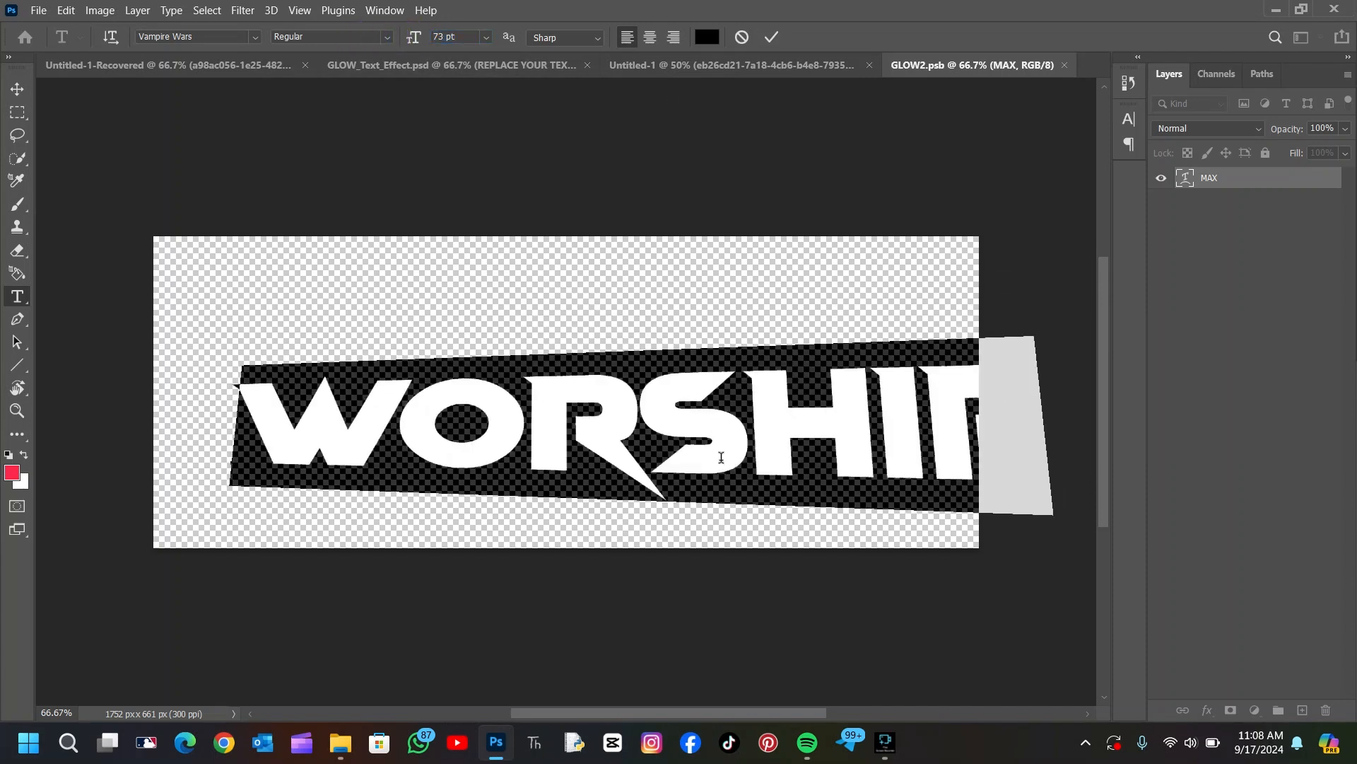
pyautogui.click(744, 490)
pyautogui.moveTo(759, 627); pyautogui.dragTo(782, 624)
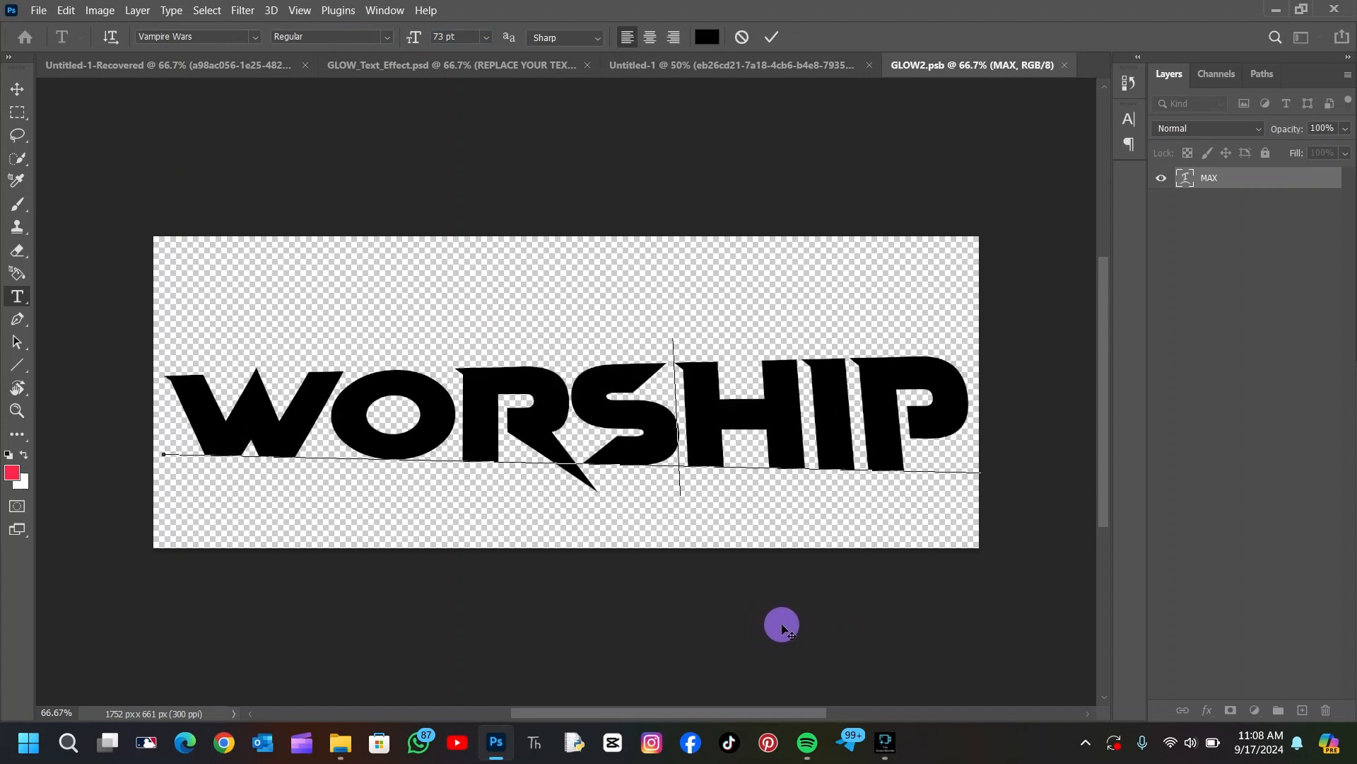
pyautogui.click(772, 35)
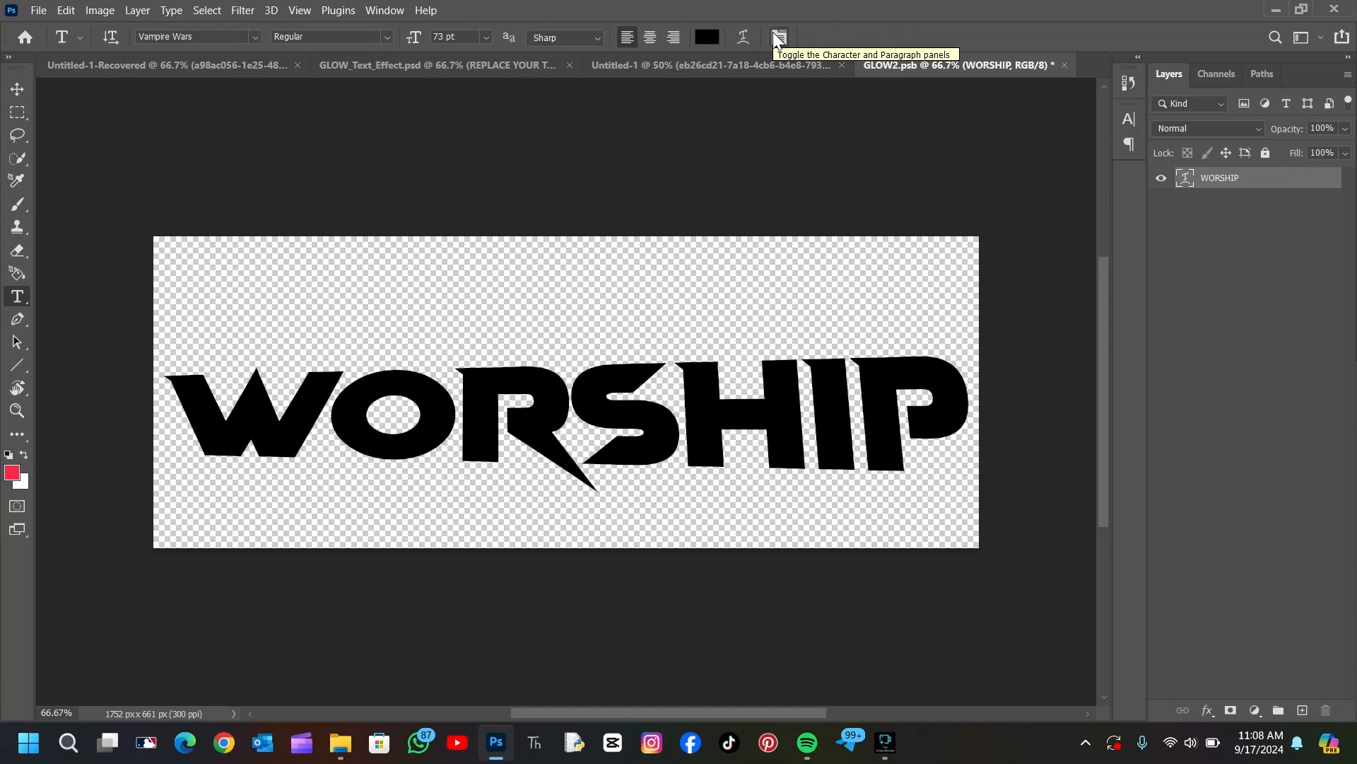
# - Save and close the edited text smart object, and hide the LIGHT group in GLOW_Text_Effect.psd
pyautogui.hotkey('ctrl', 's')
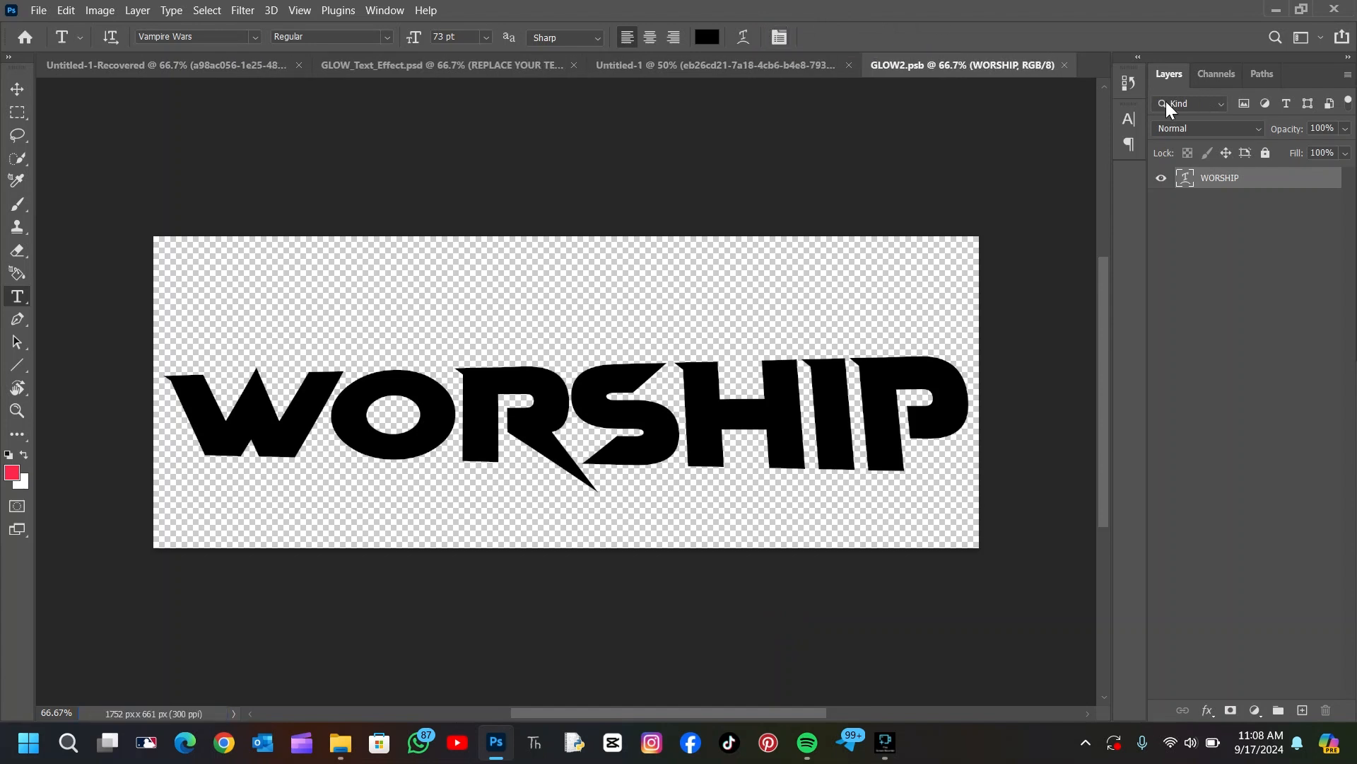
pyautogui.click(1064, 65)
pyautogui.click(1066, 65)
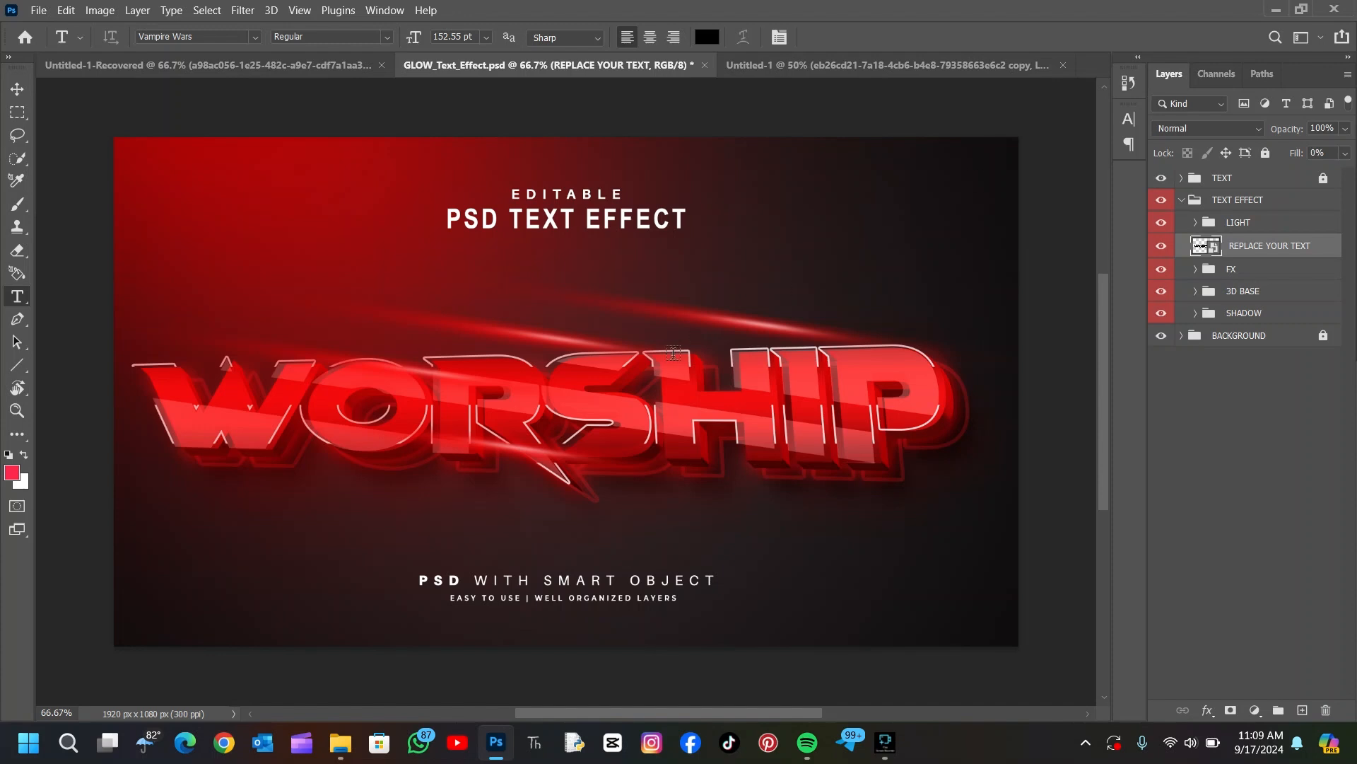
pyautogui.click(18, 90)
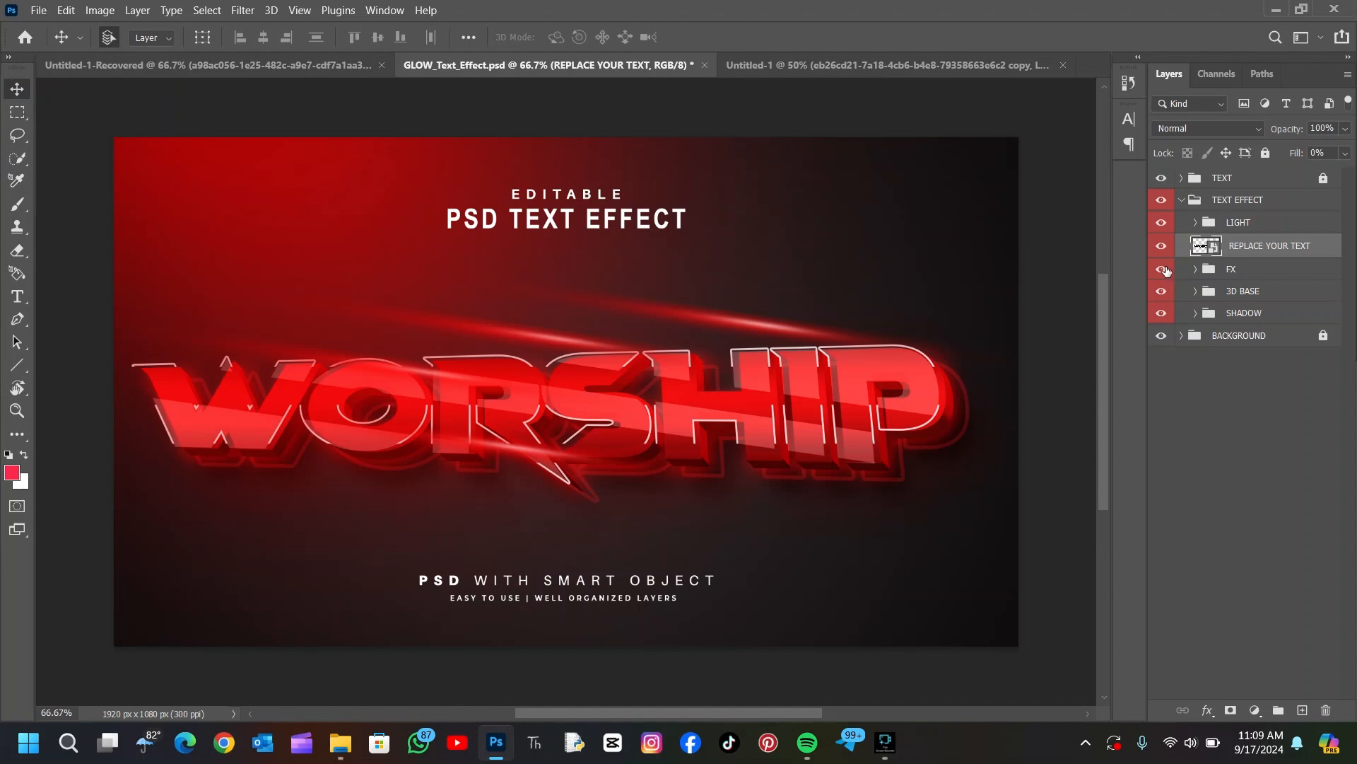
pyautogui.click(1159, 222)
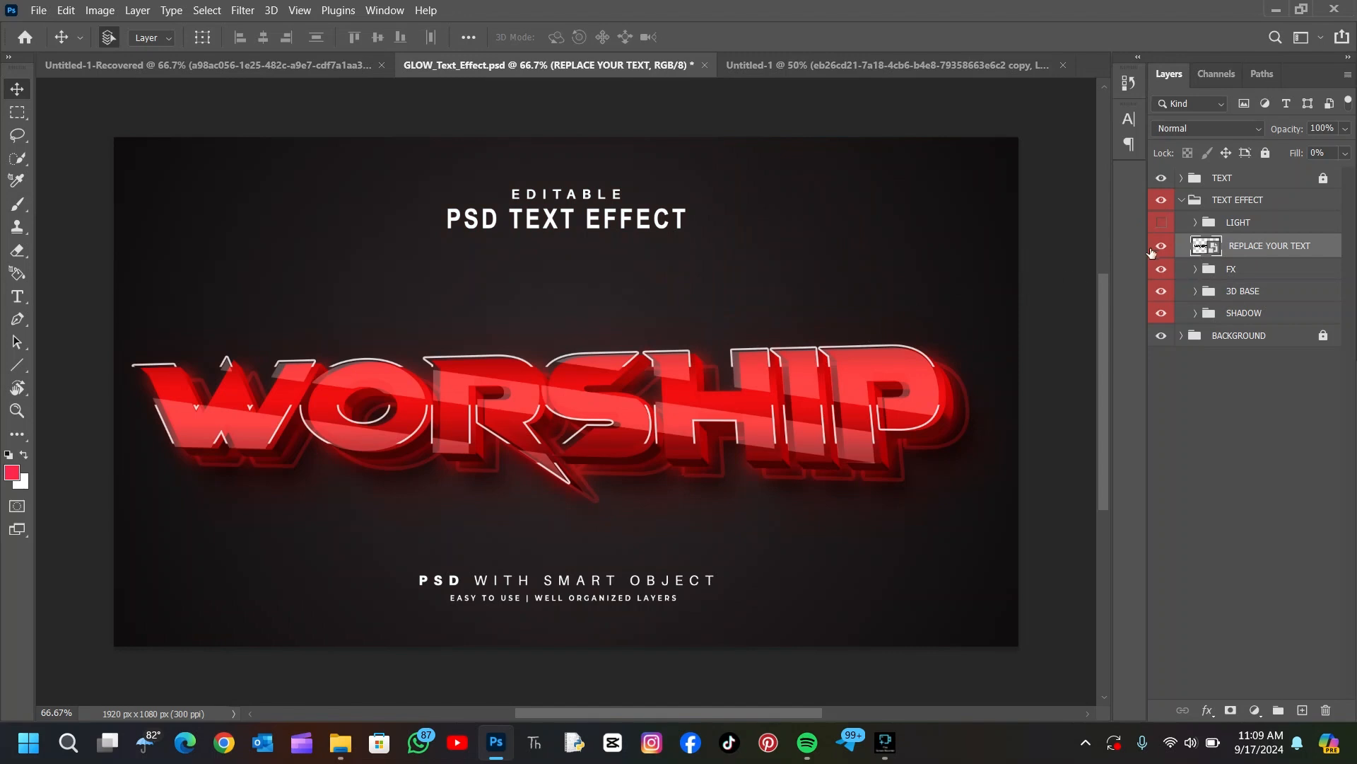
# - Convert the FX, 3D BASE and SHADOW groups together into a single smart object
pyautogui.click(1264, 269)
pyautogui.moveTo(1160, 271); pyautogui.dragTo(1161, 314)
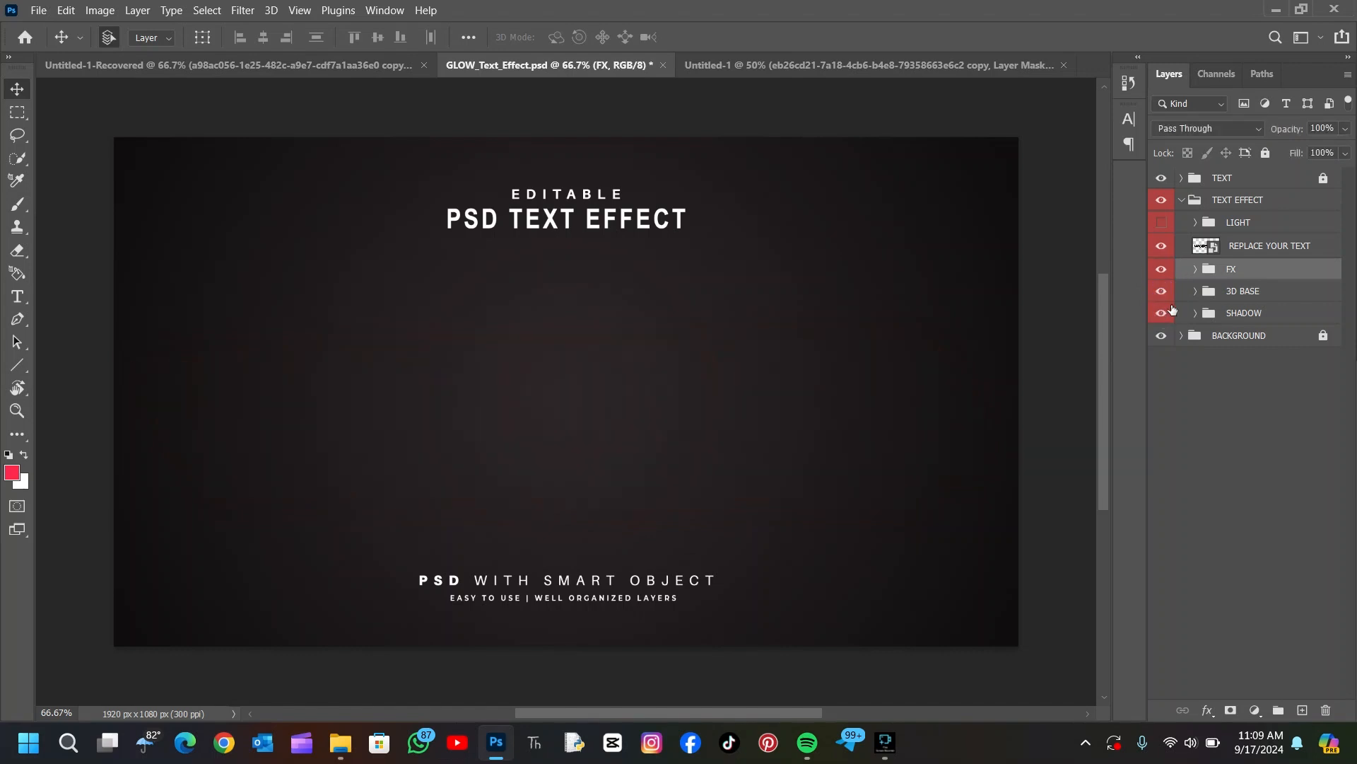
pyautogui.keyDown('ctrl'); pyautogui.click(1252, 291); pyautogui.keyUp('ctrl')
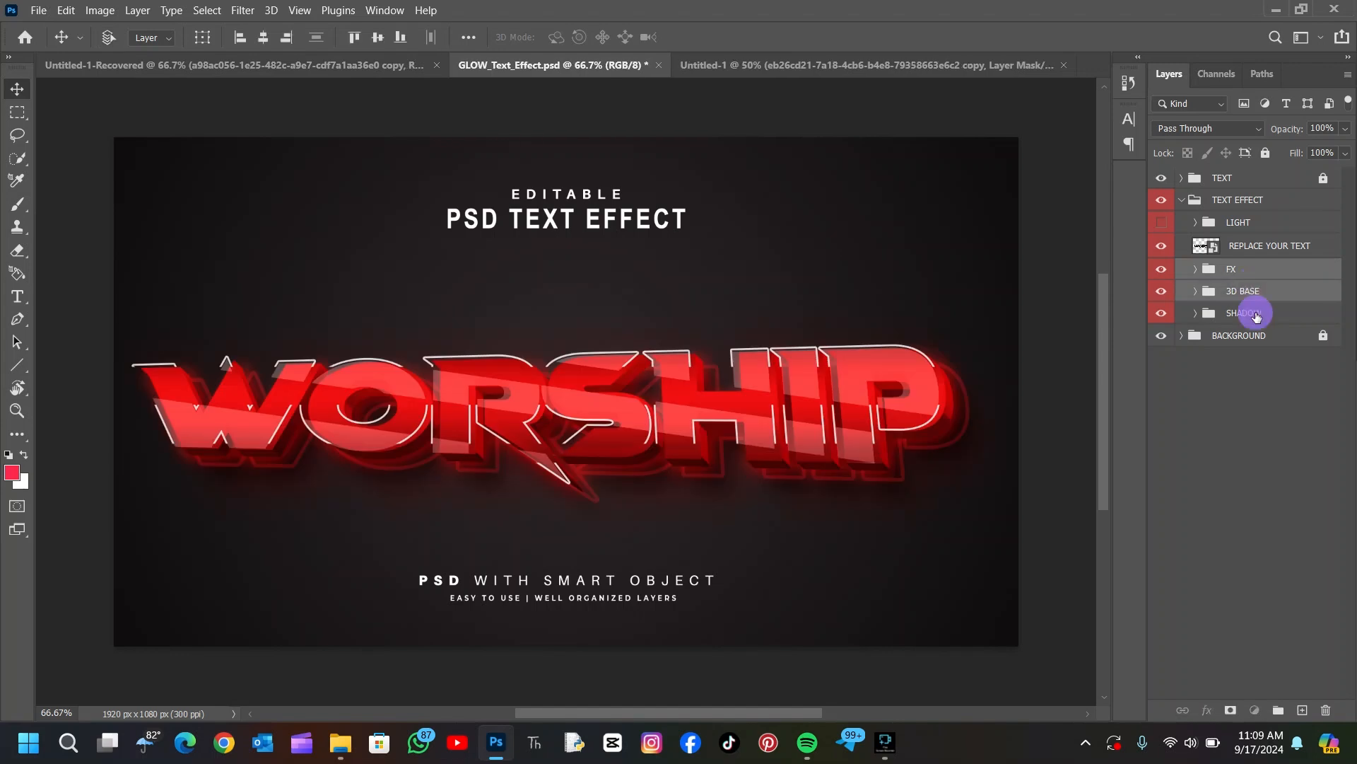
pyautogui.keyDown('ctrl'); pyautogui.click(1250, 312); pyautogui.keyUp('ctrl')
pyautogui.rightClick(1251, 286)
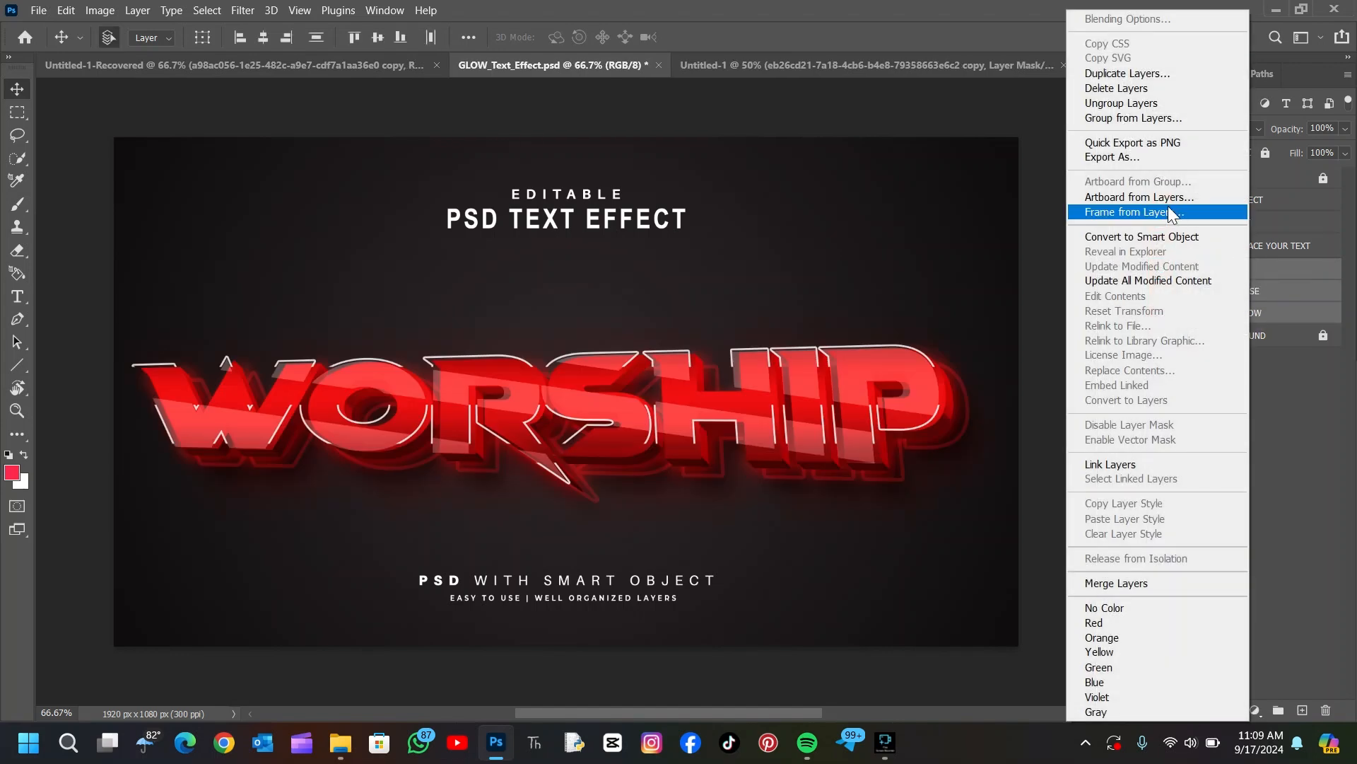
pyautogui.click(1132, 236)
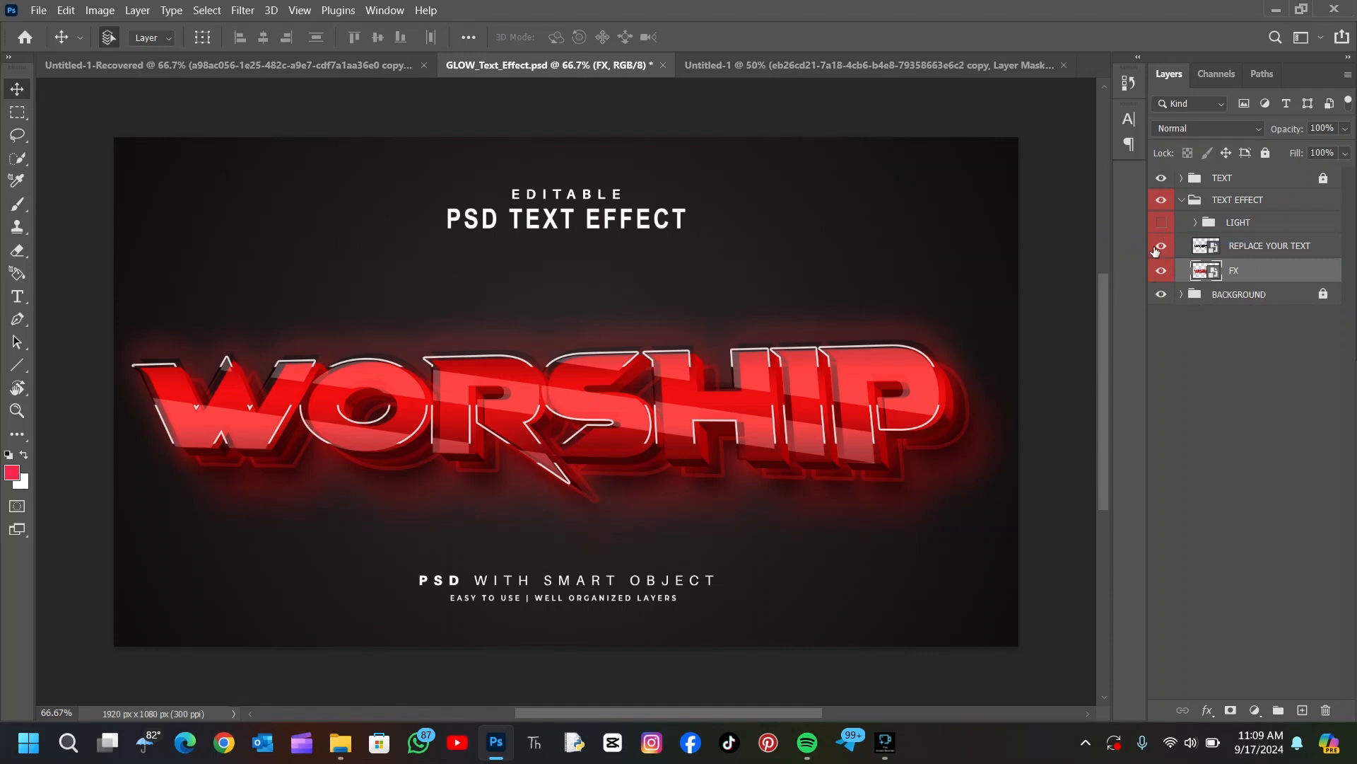
# - Copy the FX smart object into Untitled-1, scale the WORSHIP title to about 49%, and centre it near the flyer's upper edge
pyautogui.moveTo(841, 414); pyautogui.dragTo(624, 291)
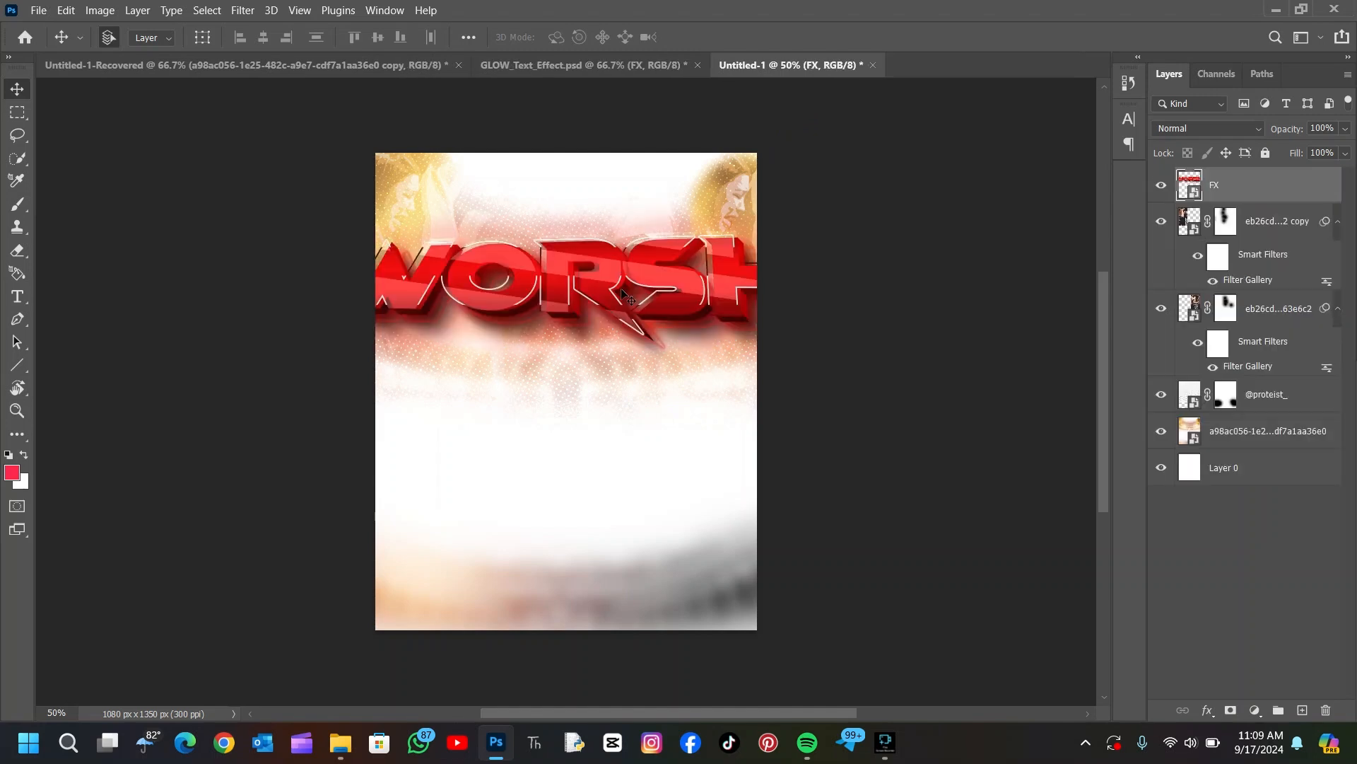
pyautogui.hotkey('ctrl', 't')
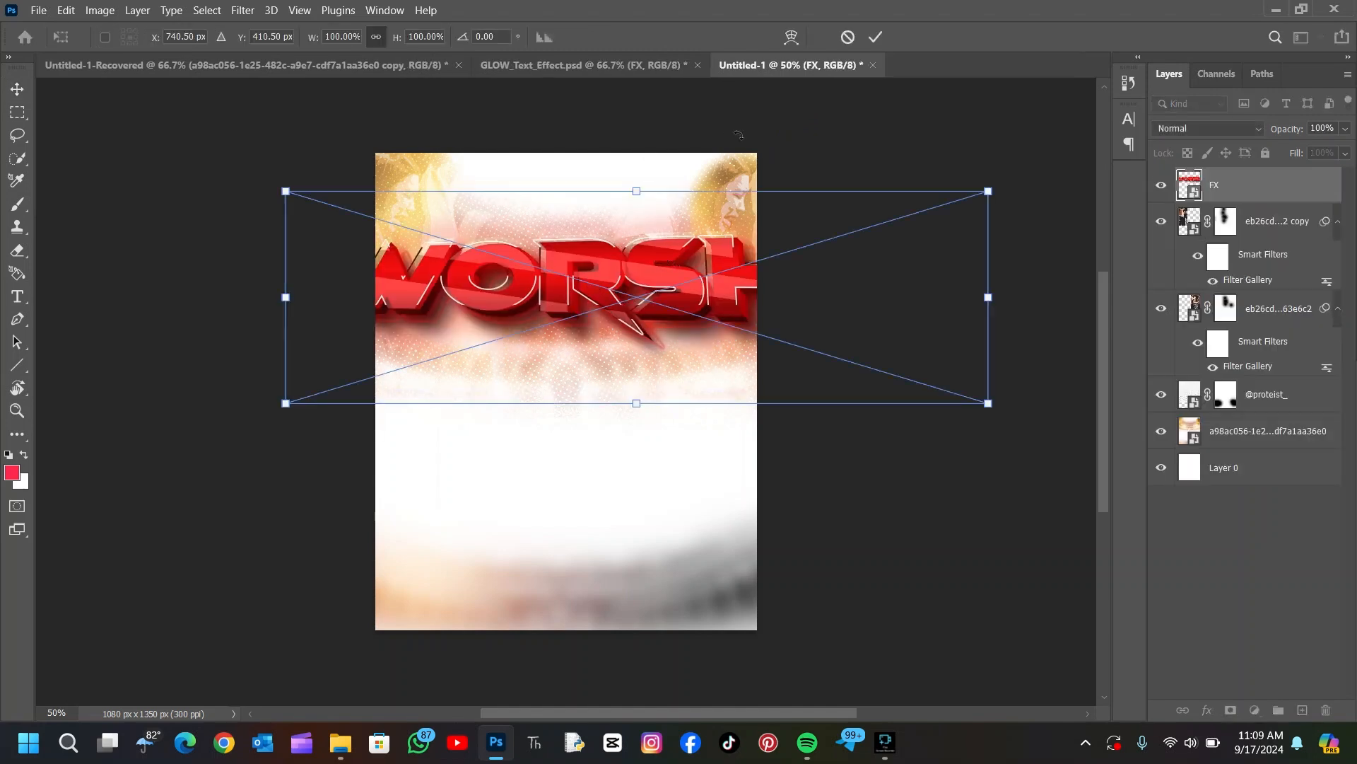
pyautogui.moveTo(636, 192); pyautogui.dragTo(645, 267)
pyautogui.moveTo(661, 316); pyautogui.dragTo(626, 289)
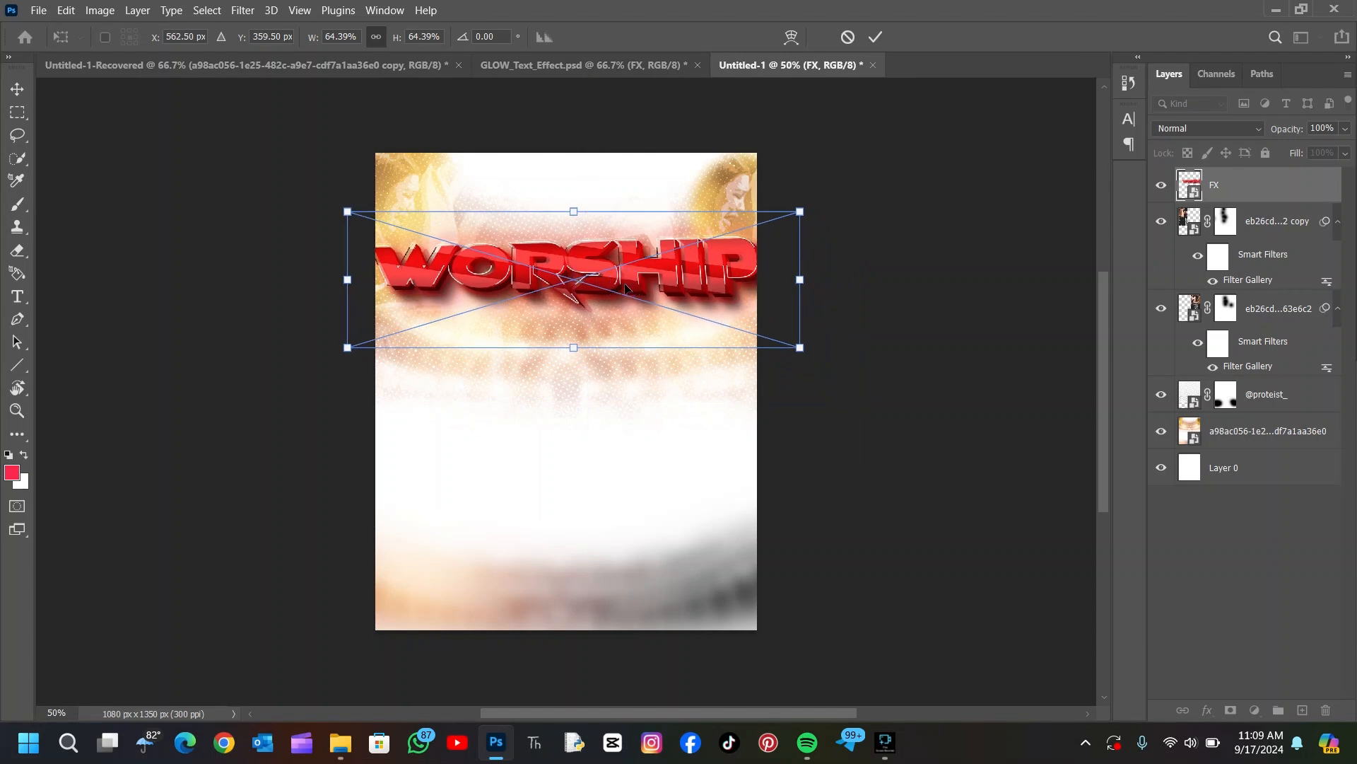
pyautogui.moveTo(575, 208); pyautogui.dragTo(574, 244)
pyautogui.moveTo(625, 297); pyautogui.dragTo(617, 283)
pyautogui.click(874, 38)
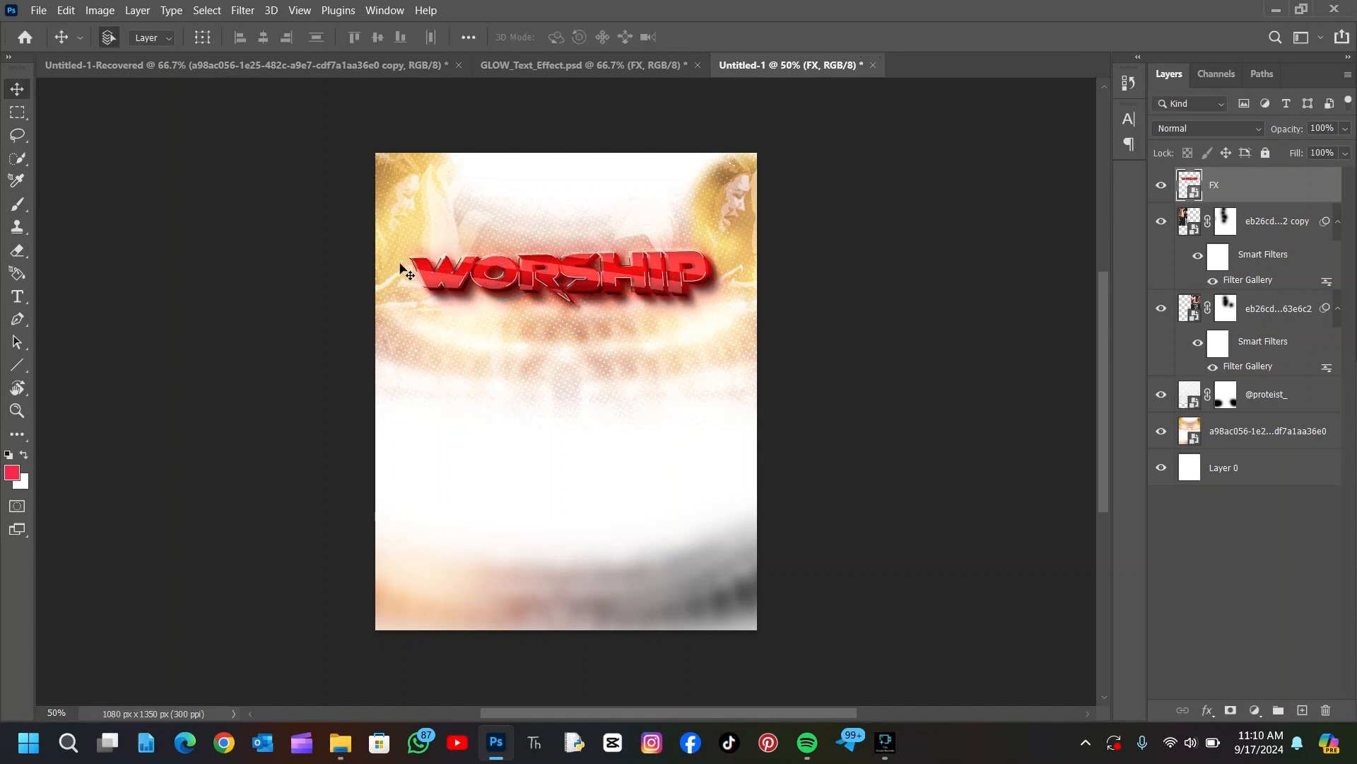
# - Apply a Perspective transform to the WORSHIP title so its right end is taller, matching the finished flyer
pyautogui.click(341, 66)
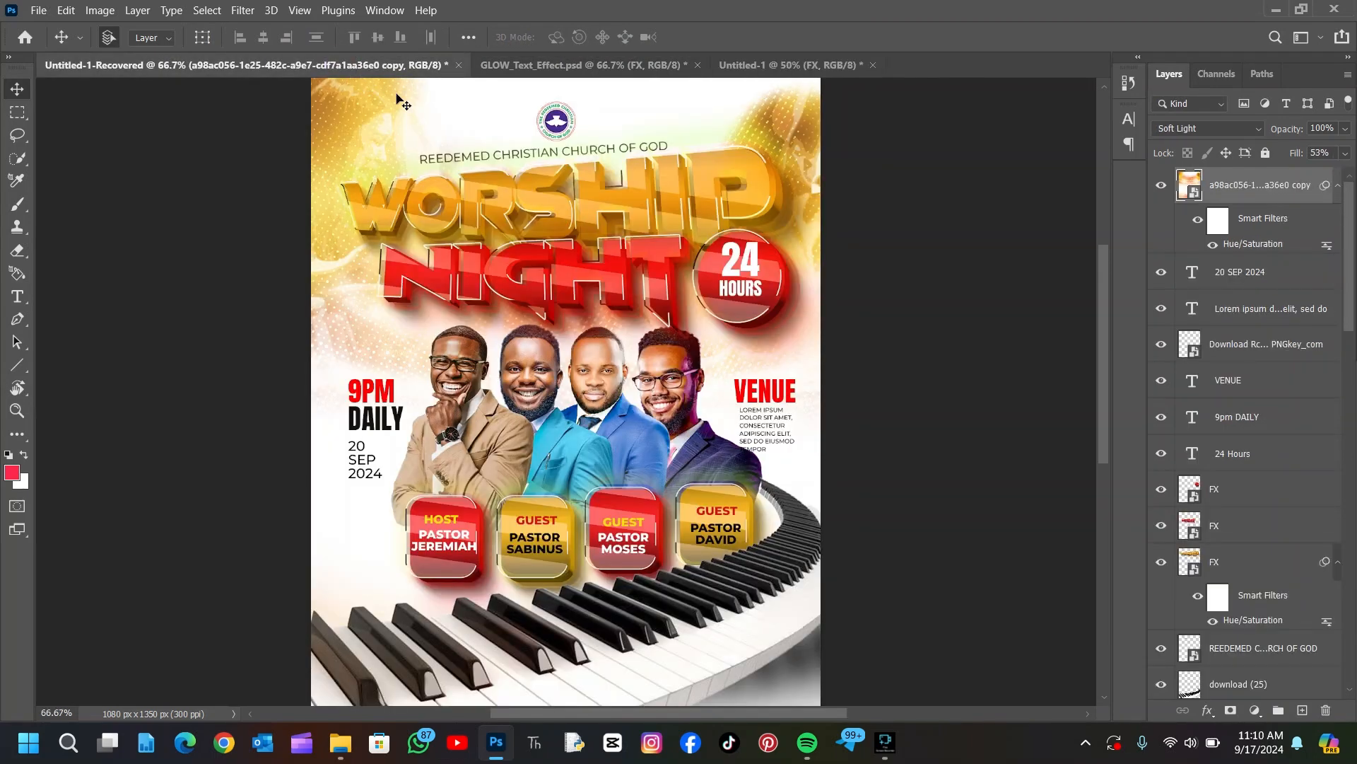
pyautogui.click(760, 63)
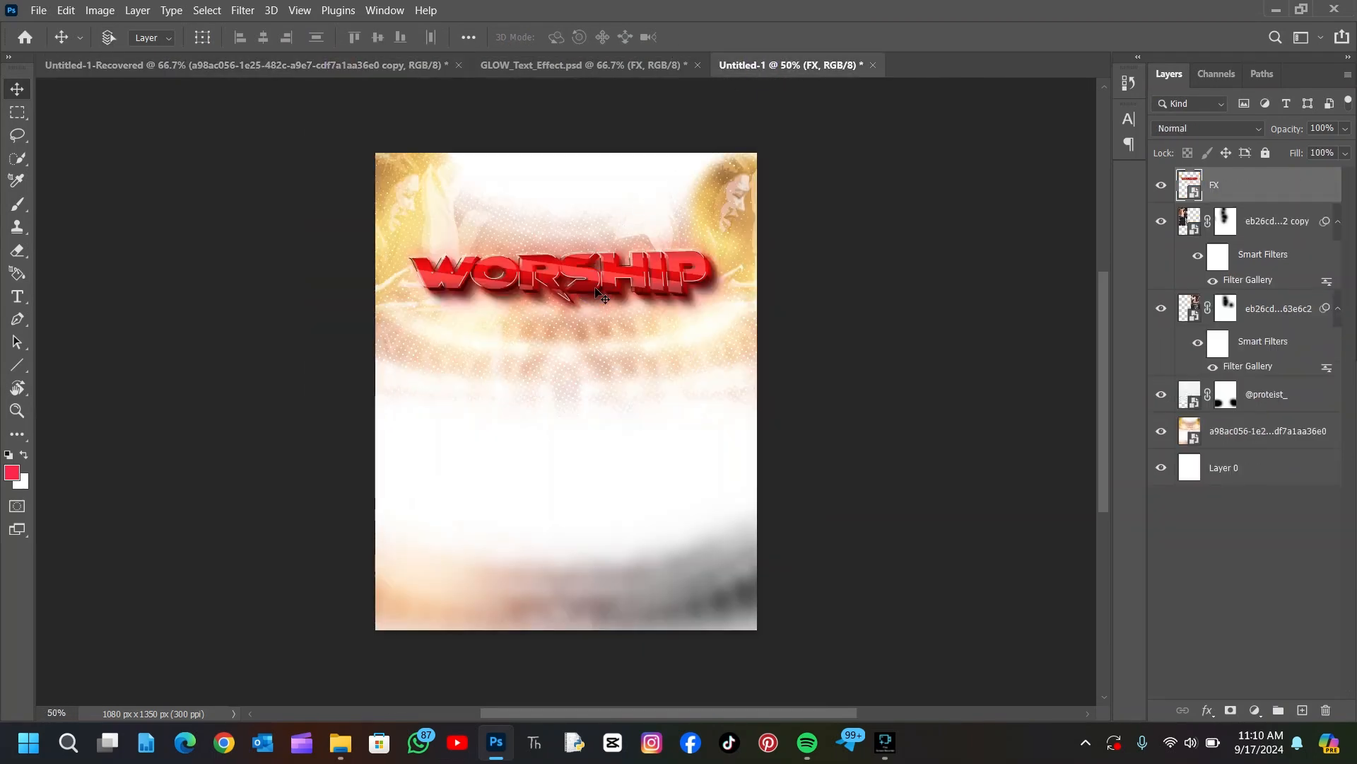
pyautogui.hotkey('ctrl', 't')
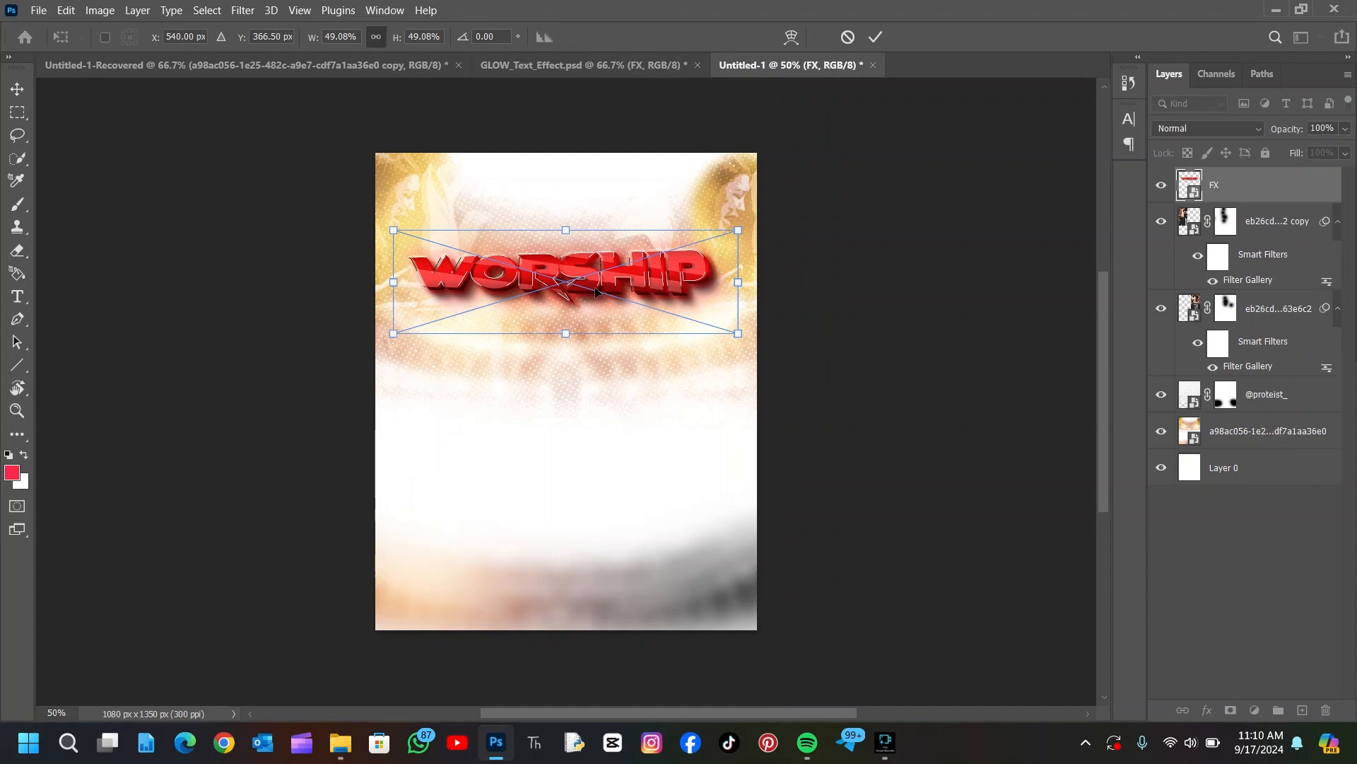
pyautogui.rightClick(596, 290)
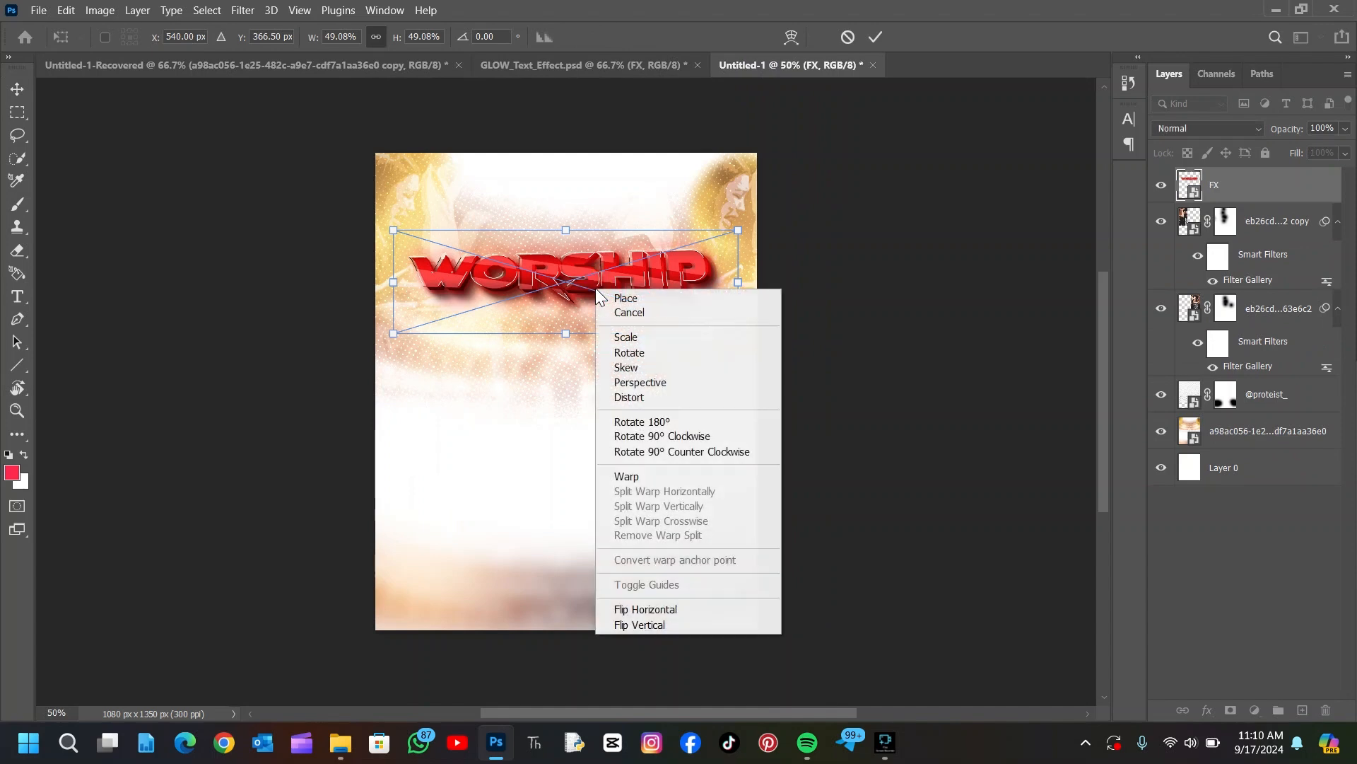
pyautogui.click(659, 382)
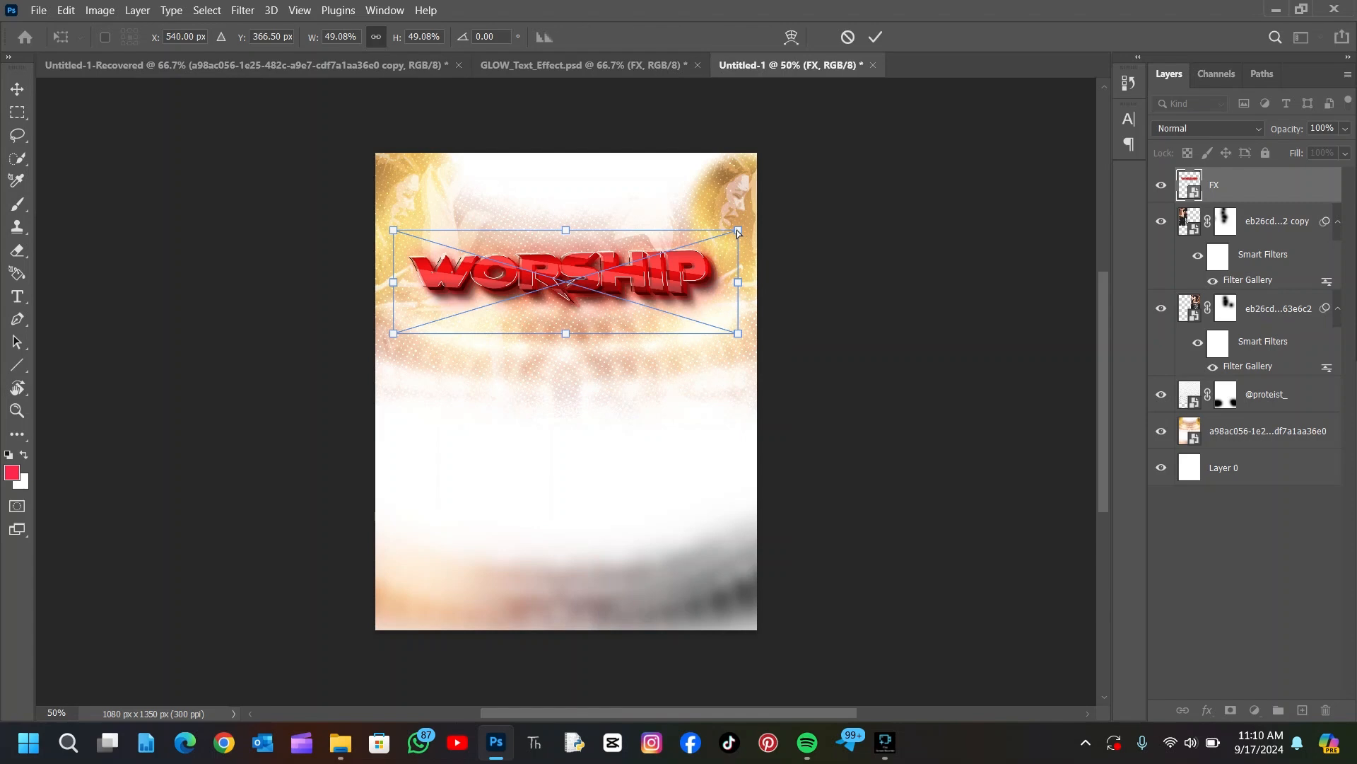
pyautogui.moveTo(739, 232); pyautogui.dragTo(751, 195)
pyautogui.click(876, 38)
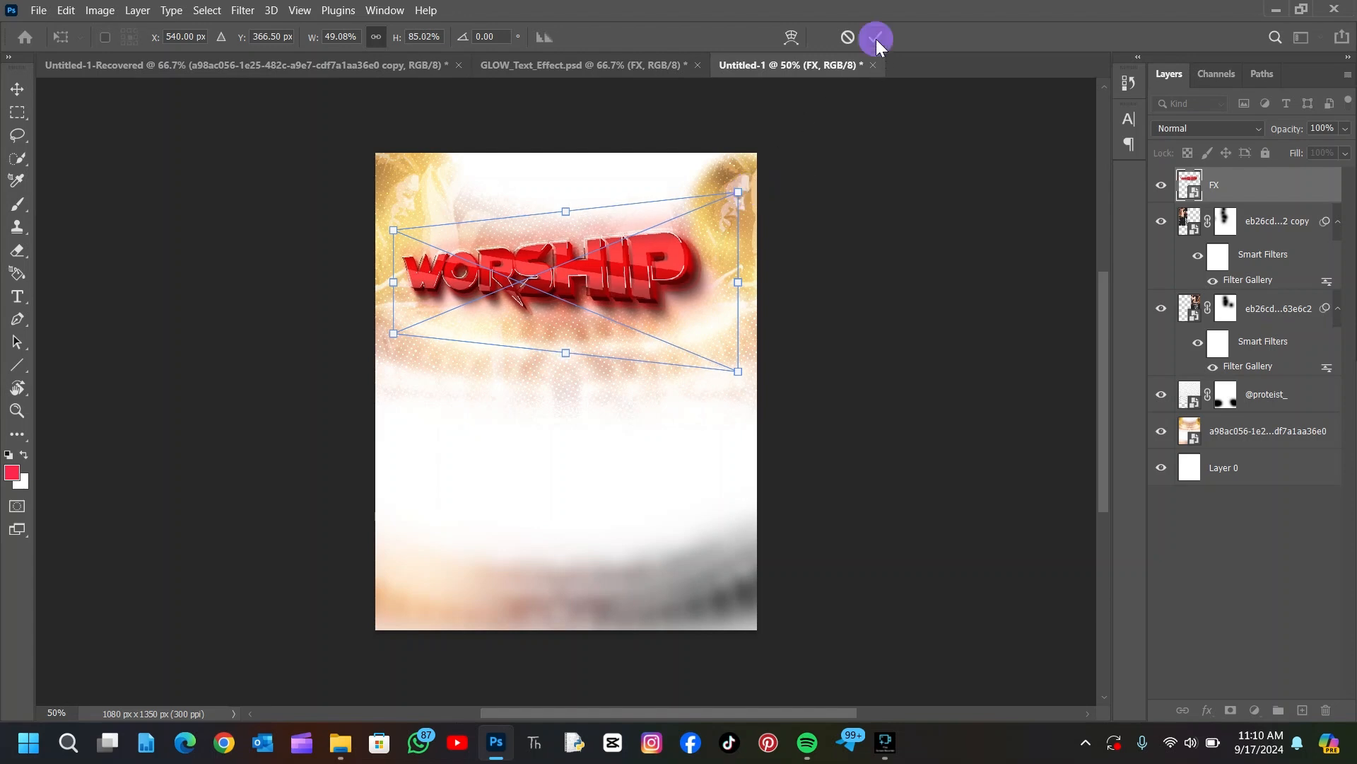
# - Enlarge the WORSHIP title to about 55% width and 92% height, and move it higher and slightly right on the flyer
pyautogui.hotkey('ctrl', 't')
pyautogui.moveTo(565, 212)
pyautogui.mouseDown()
pyautogui.moveTo(566, 194)
pyautogui.moveTo(584, 234)
pyautogui.moveTo(577, 224)
pyautogui.mouseUp()
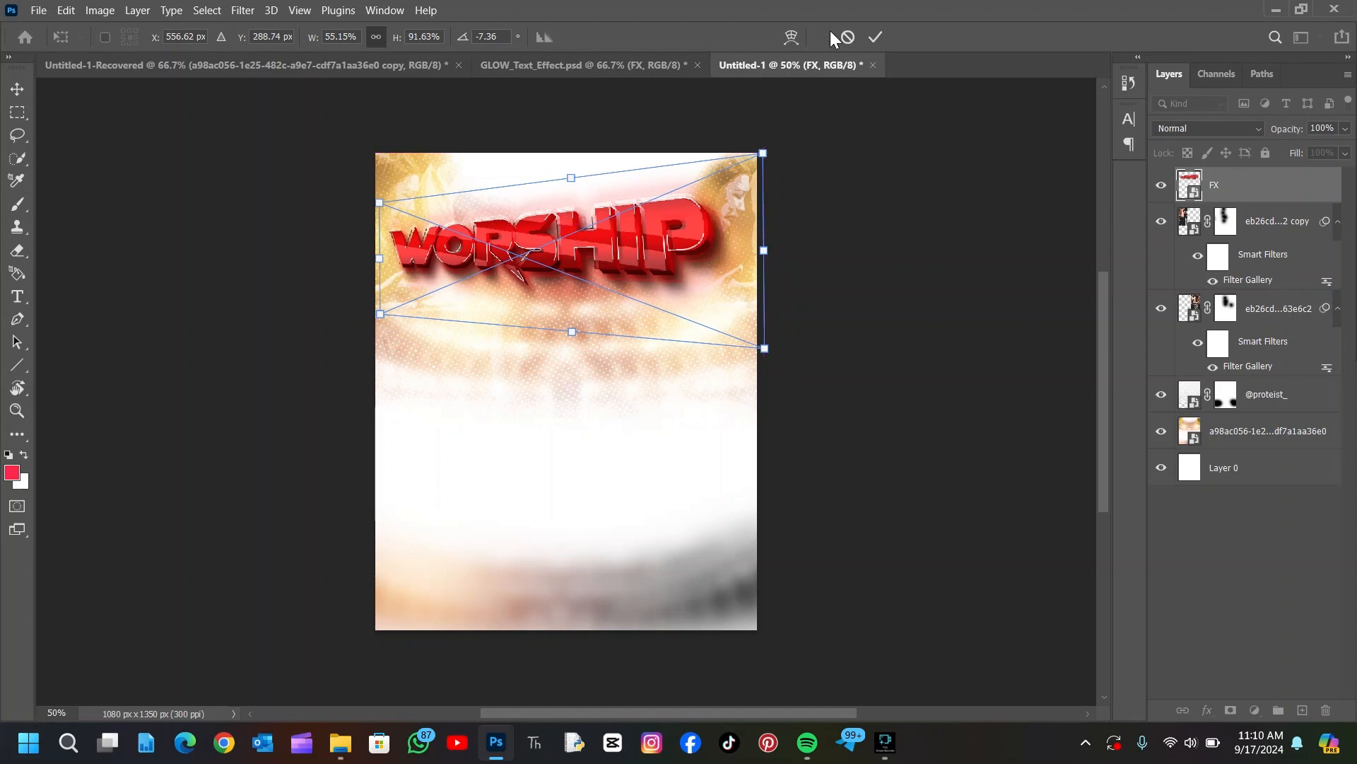
pyautogui.click(876, 37)
pyautogui.click(338, 66)
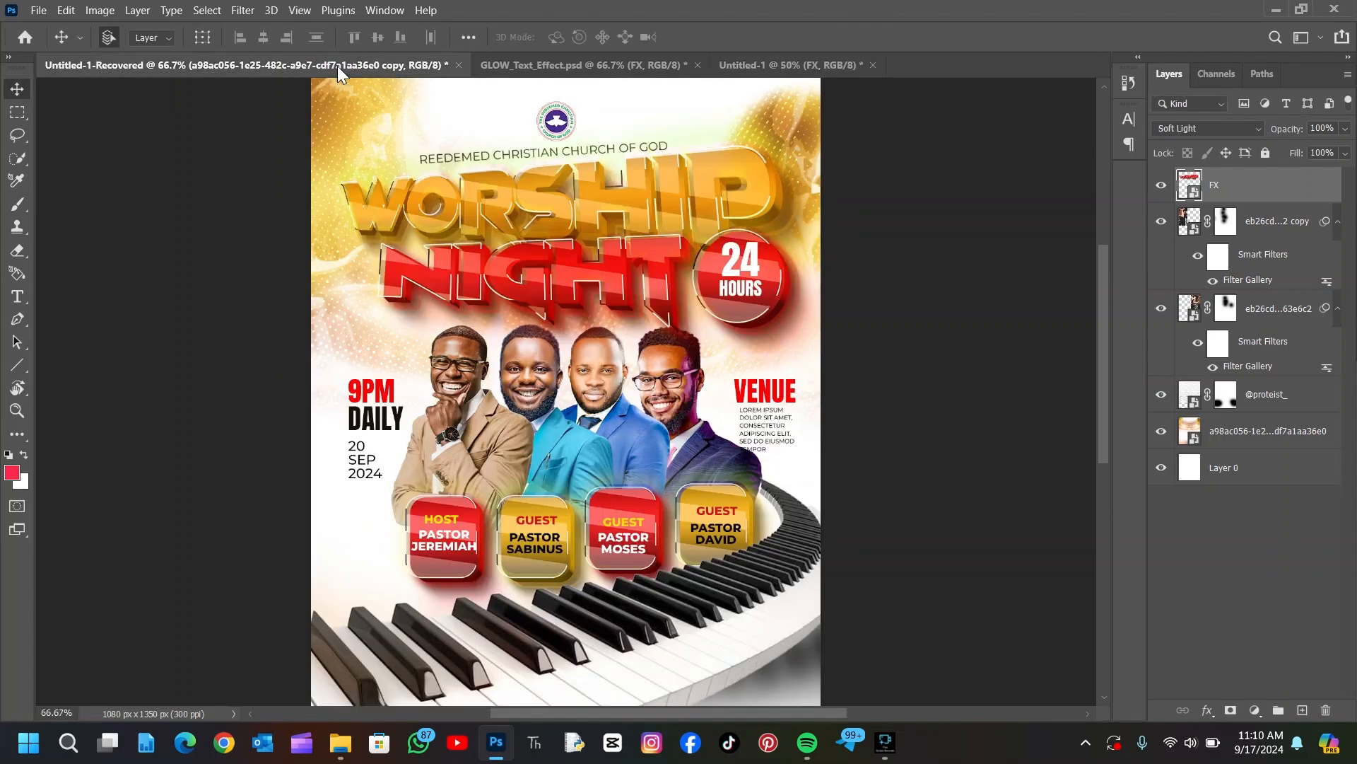
pyautogui.click(813, 66)
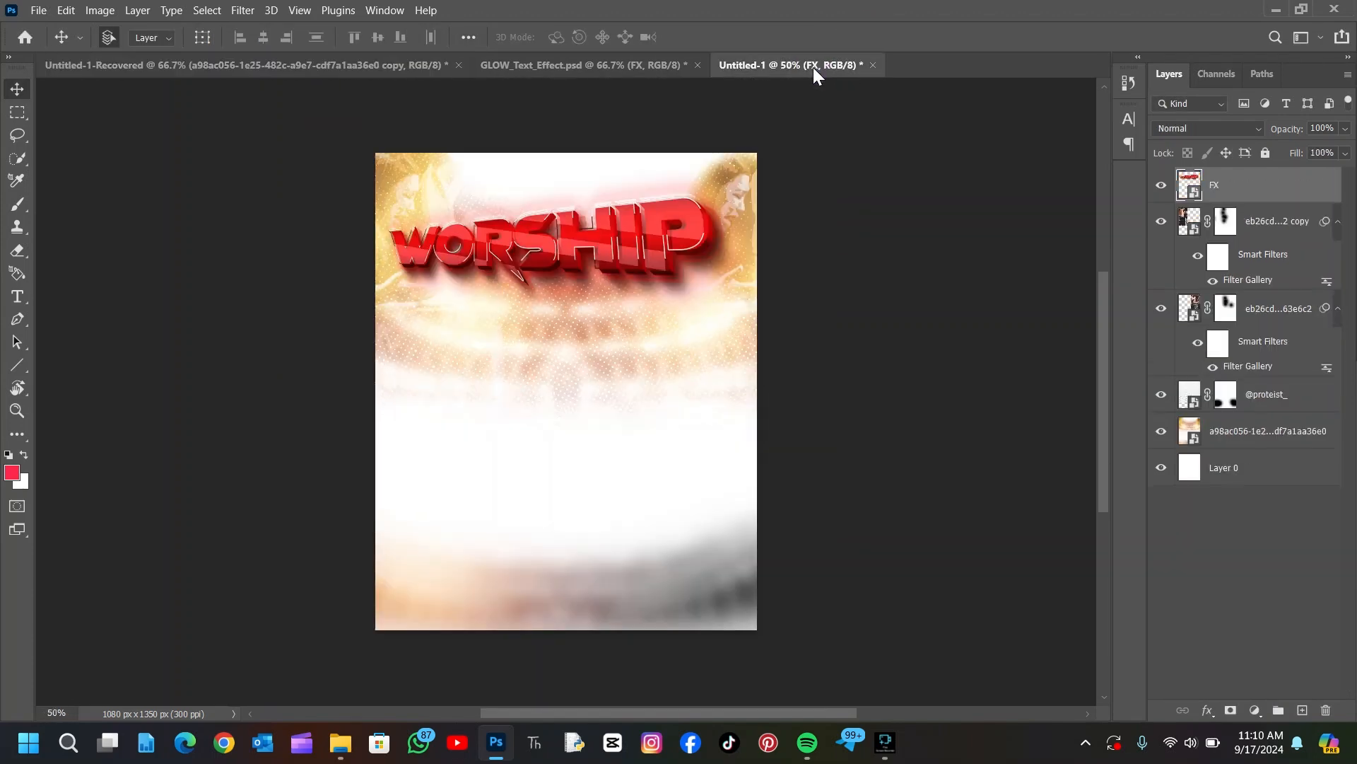
pyautogui.moveTo(630, 228); pyautogui.dragTo(638, 227)
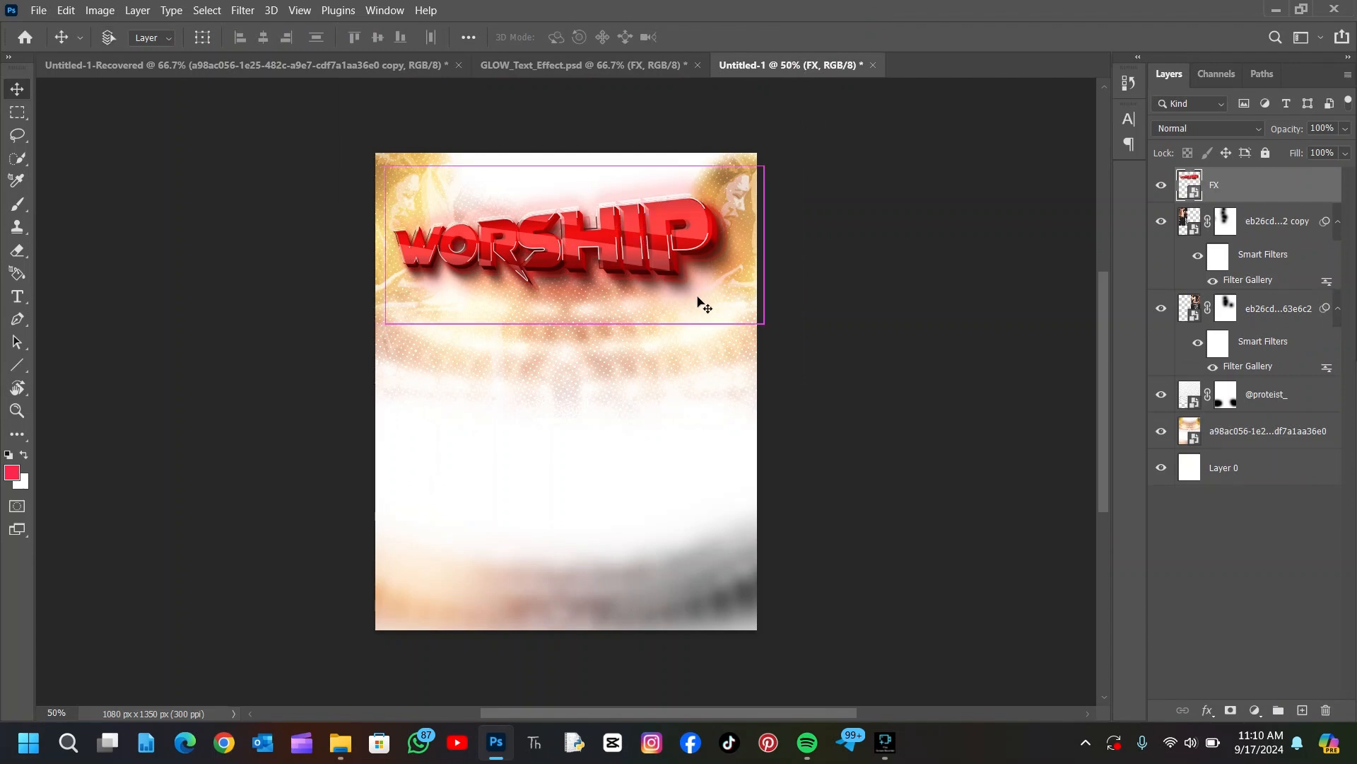
# - Shift the WORSHIP title's hue from red to golden orange with a Hue/Saturation adjustment
pyautogui.hotkey('ctrl', 'u')
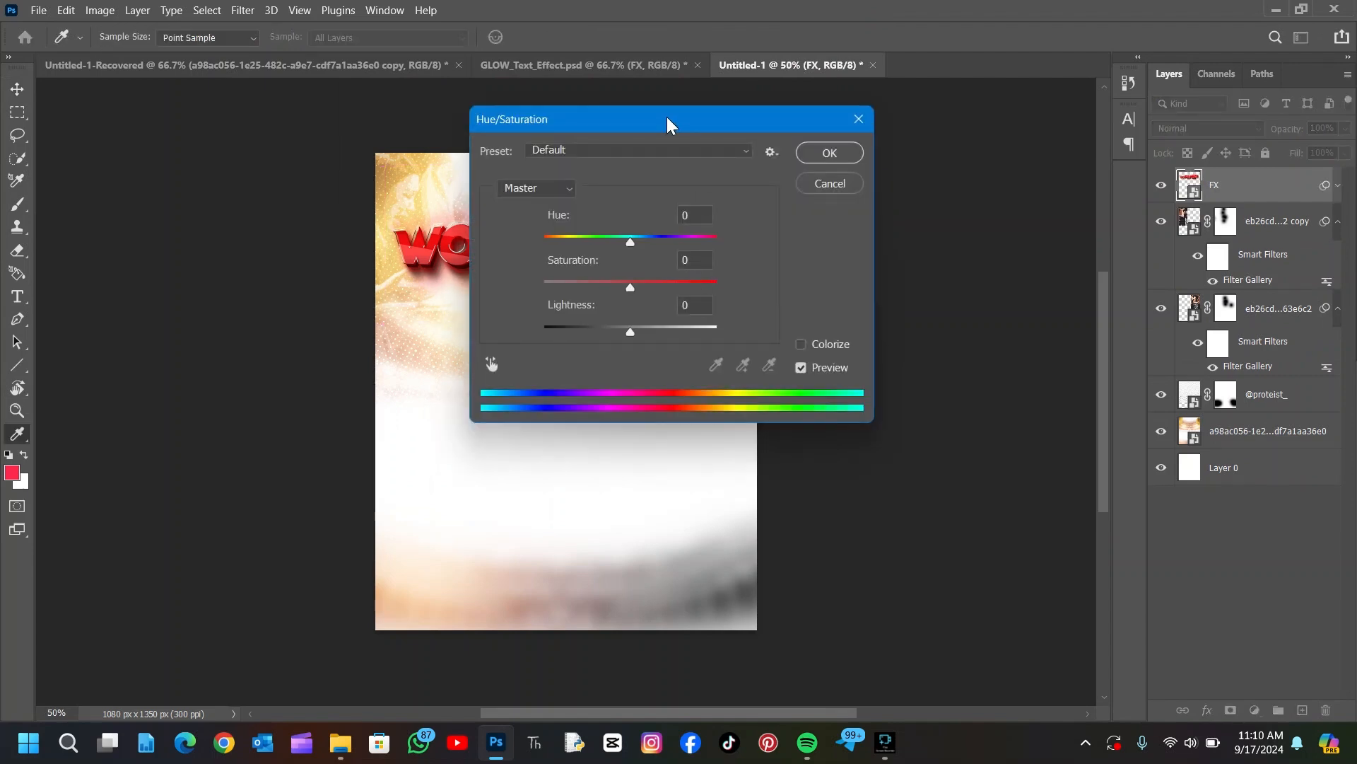
pyautogui.moveTo(669, 124); pyautogui.dragTo(985, 156)
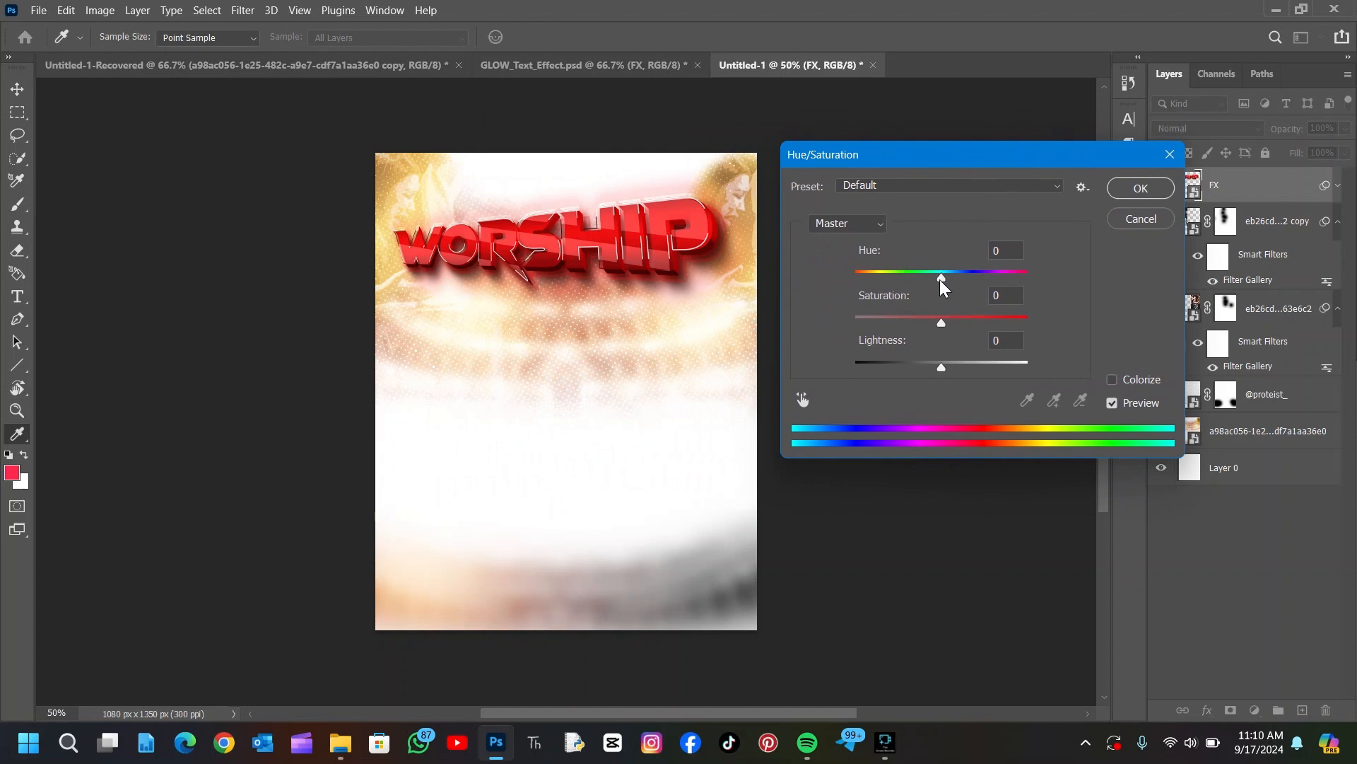
pyautogui.moveTo(941, 279); pyautogui.dragTo(975, 280)
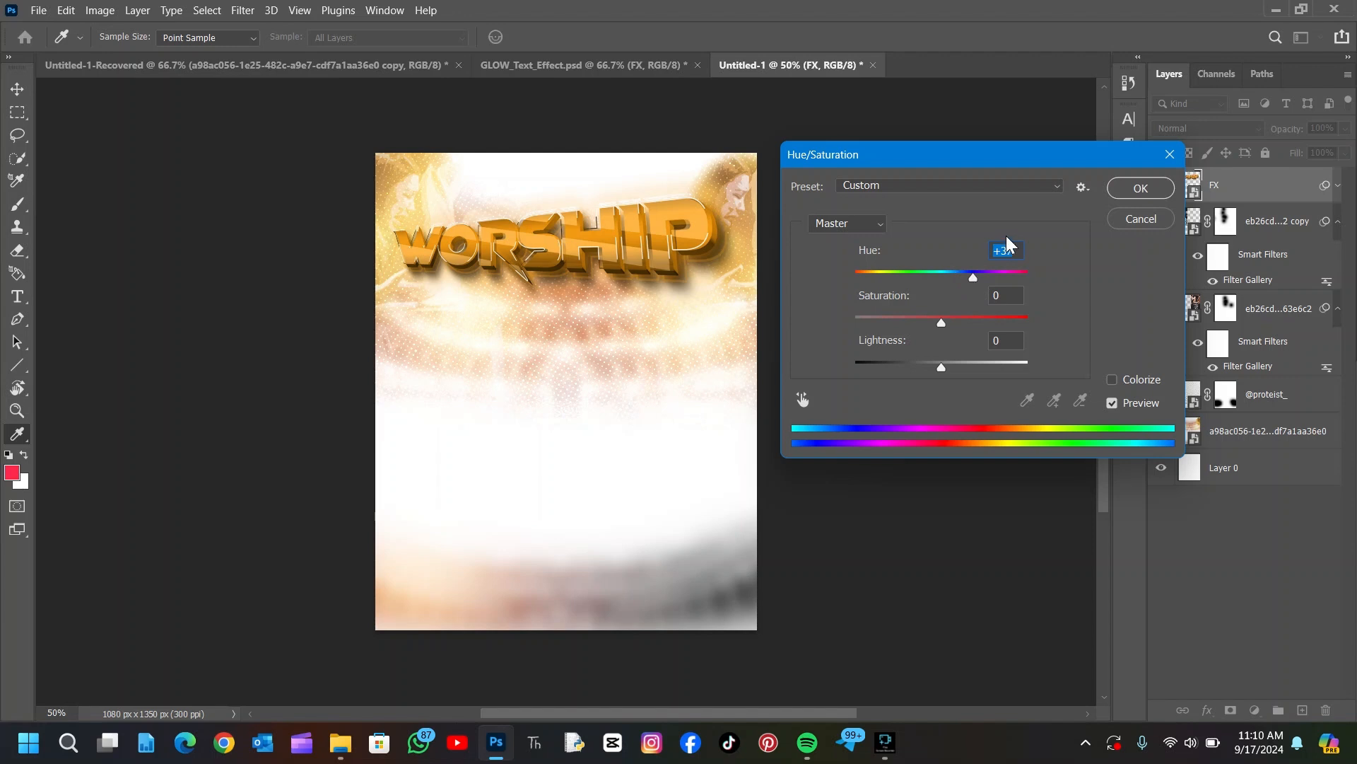
pyautogui.click(1141, 188)
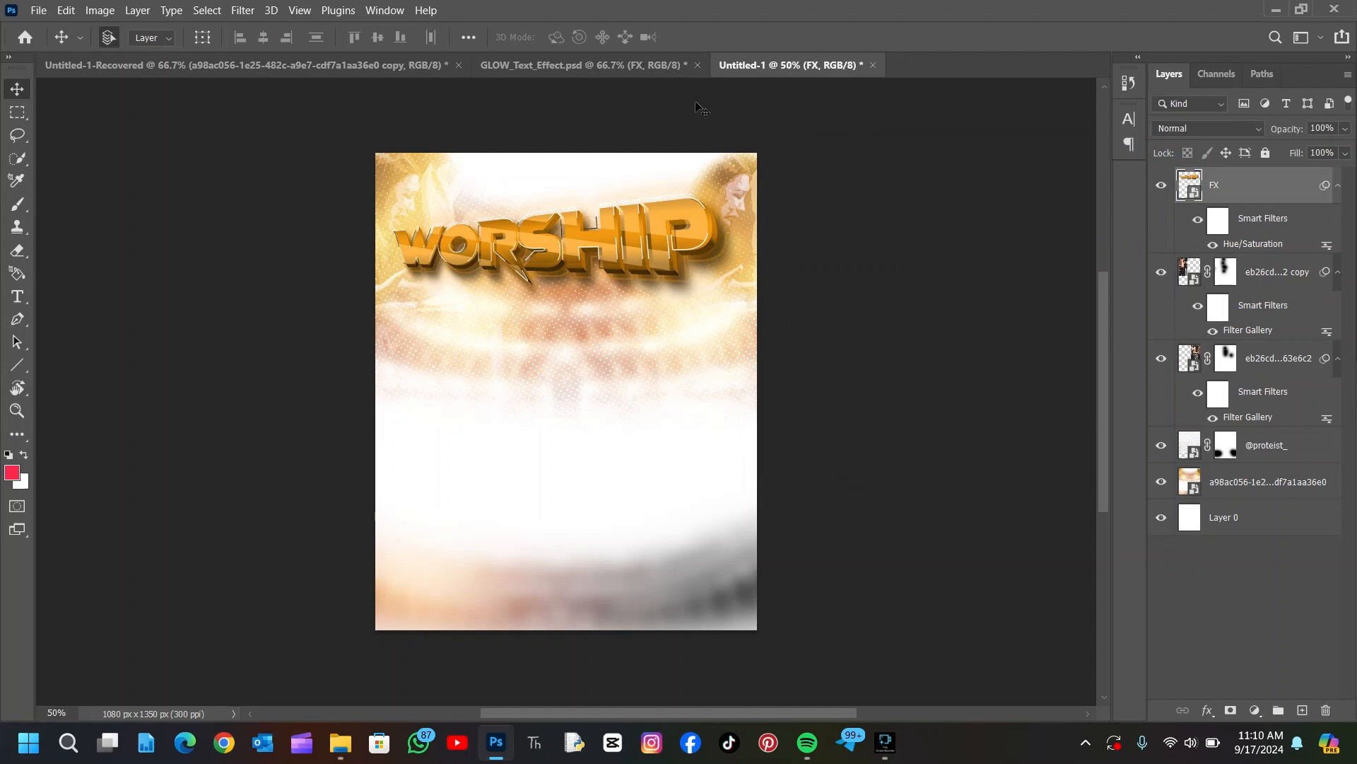
# - In GLOW_Text_Effect.psd, undo the smart object conversion of the effect groups and open the REPLACE YOUR TEXT smart object
pyautogui.click(633, 74)
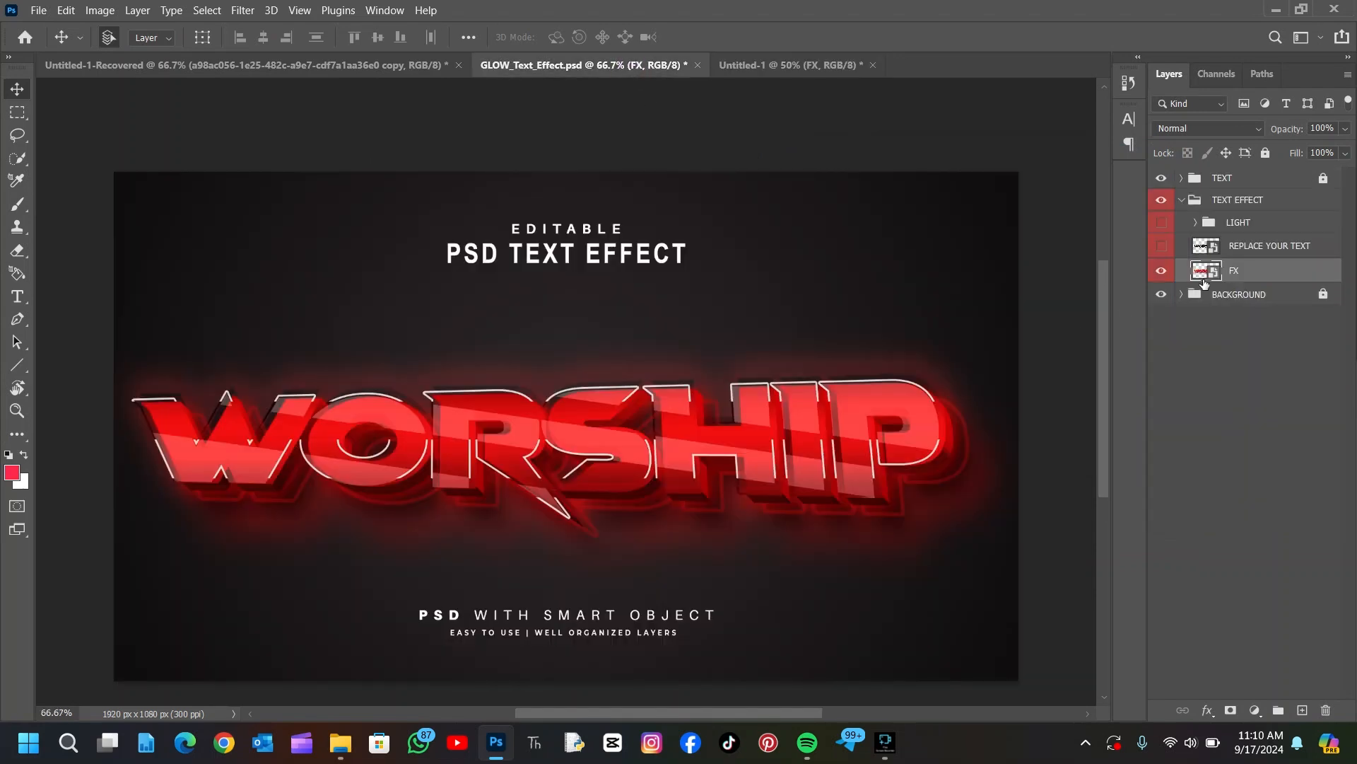
pyautogui.hotkey('ctrl', 'z')
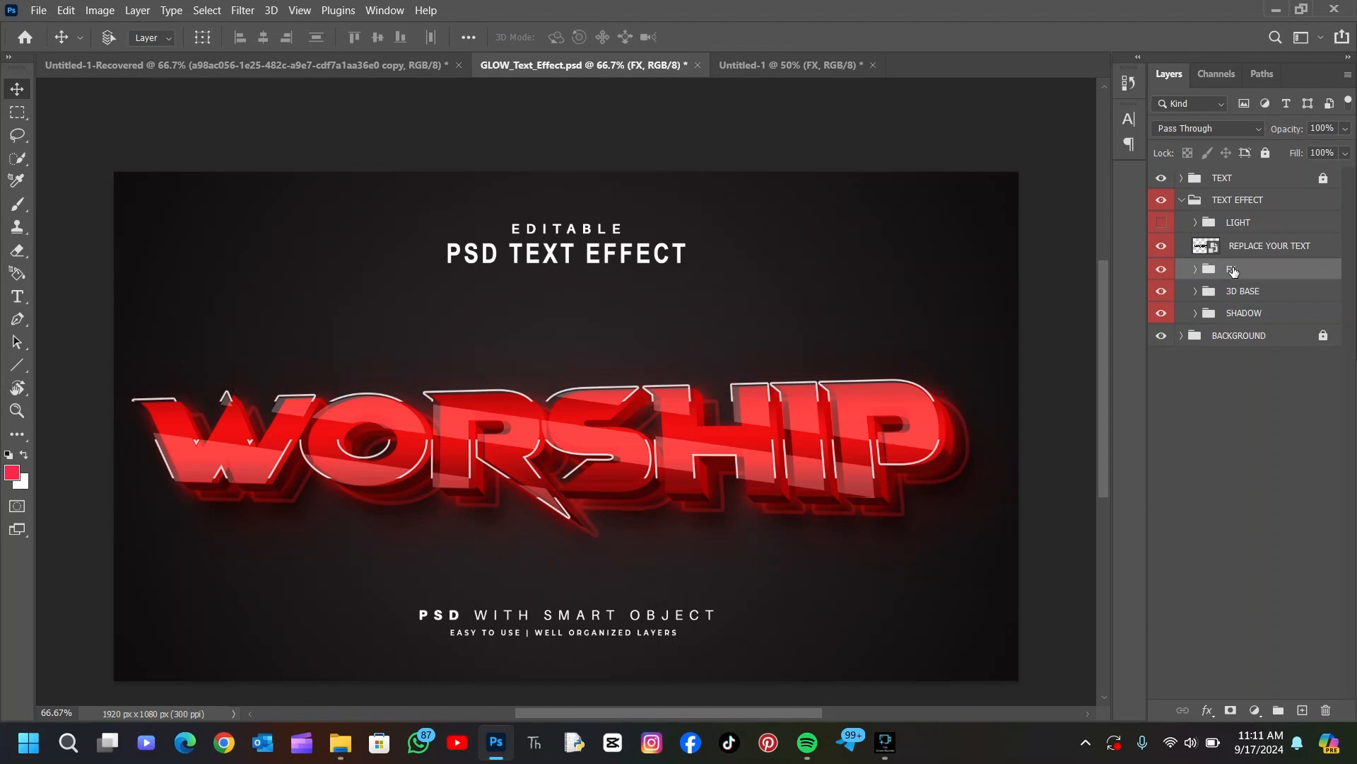
pyautogui.doubleClick(1200, 249)
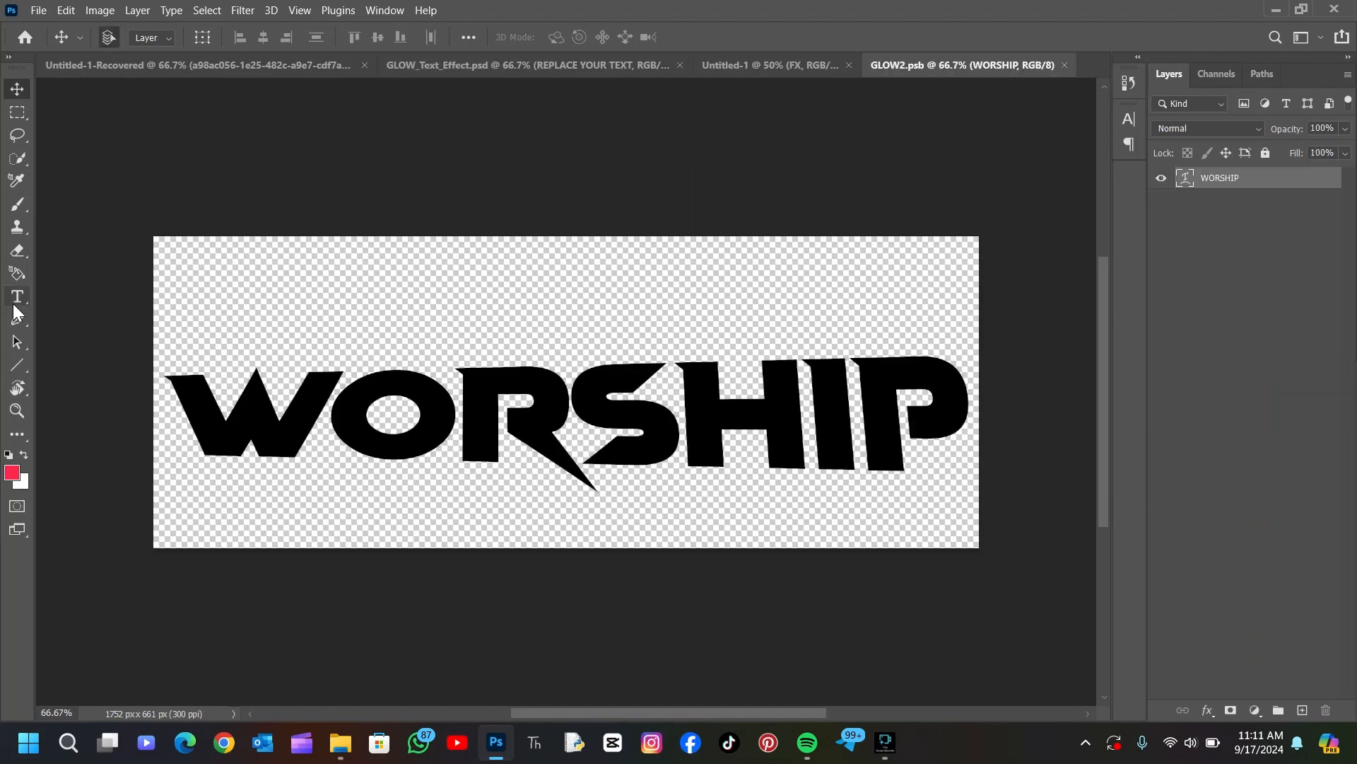
# - Replace the WORSHIP text with NIGHT and save the smart object GLOW2.psb
pyautogui.click(17, 296)
pyautogui.click(237, 398)
pyautogui.moveTo(184, 393); pyautogui.dragTo(1168, 418)
pyautogui.press('BackSpace')
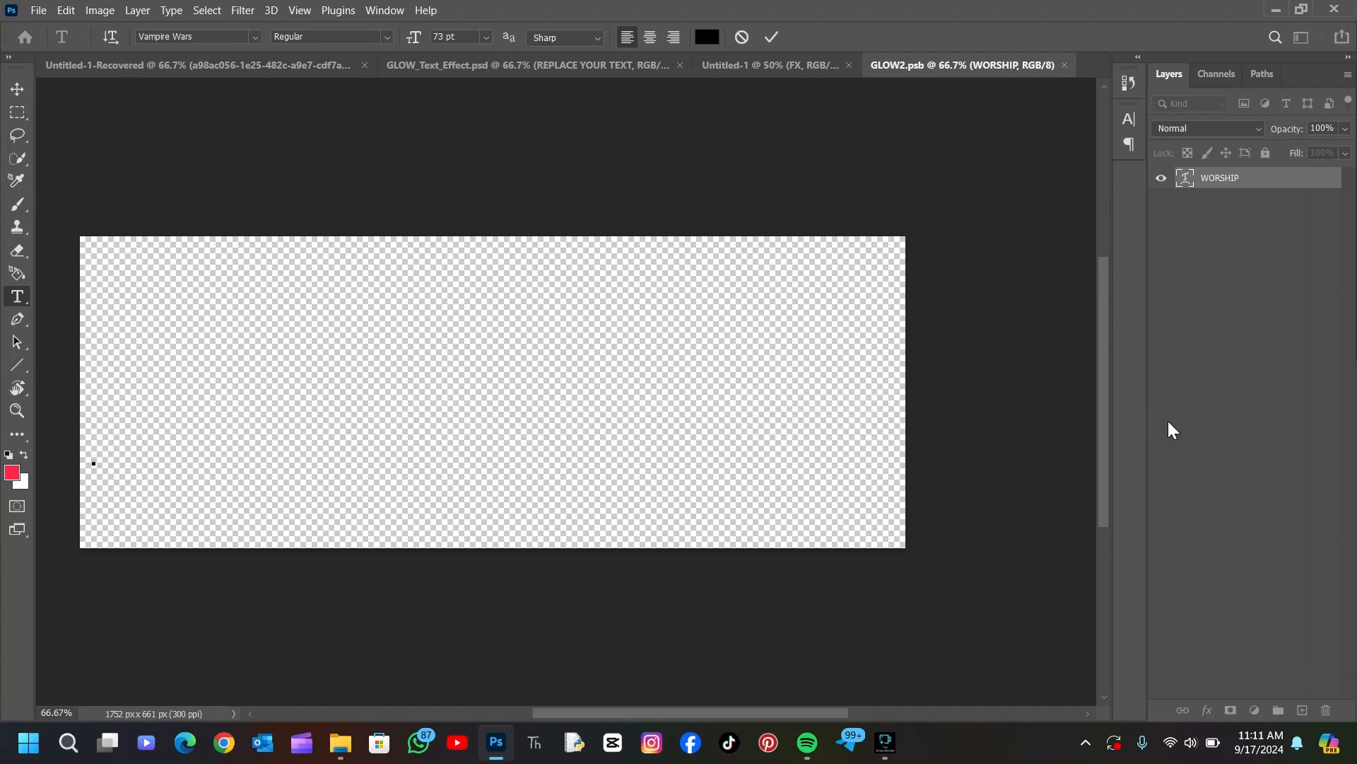
pyautogui.write('NIGHT')
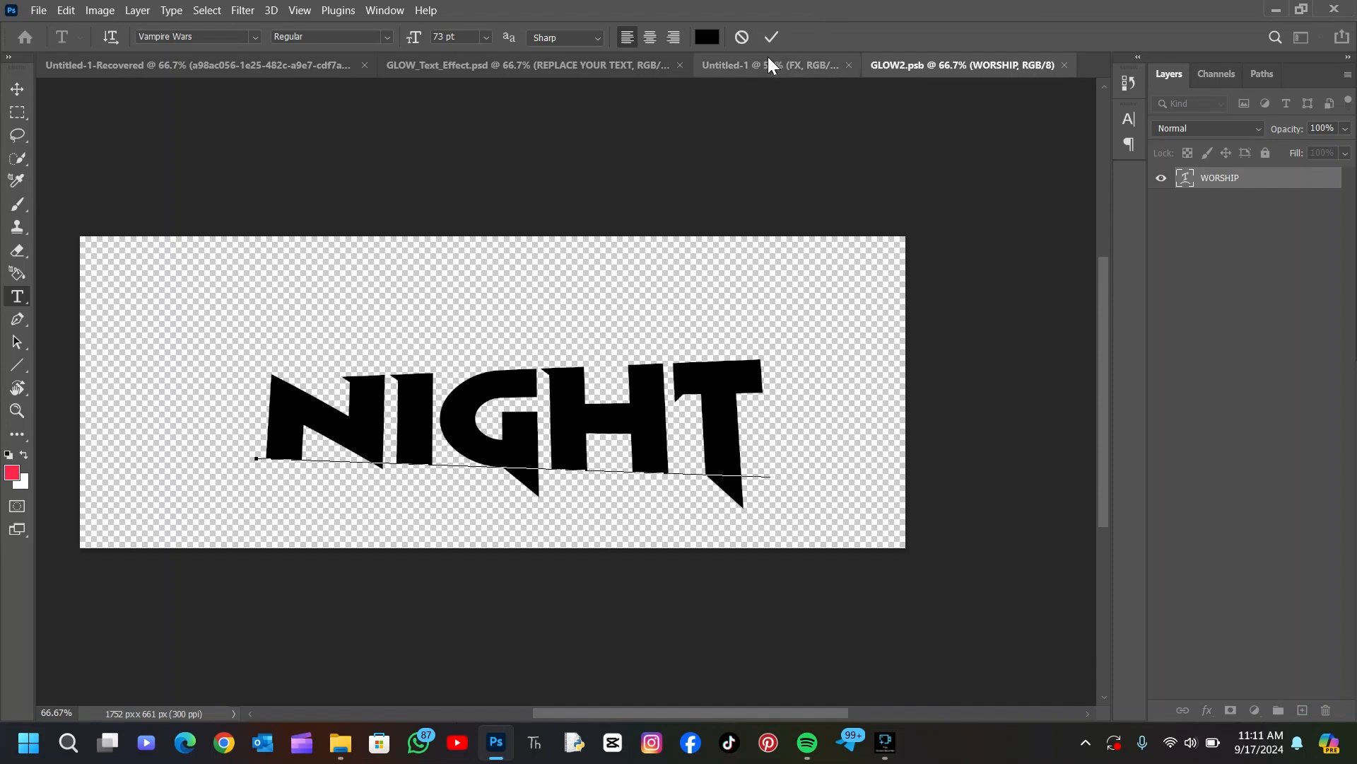
pyautogui.click(771, 37)
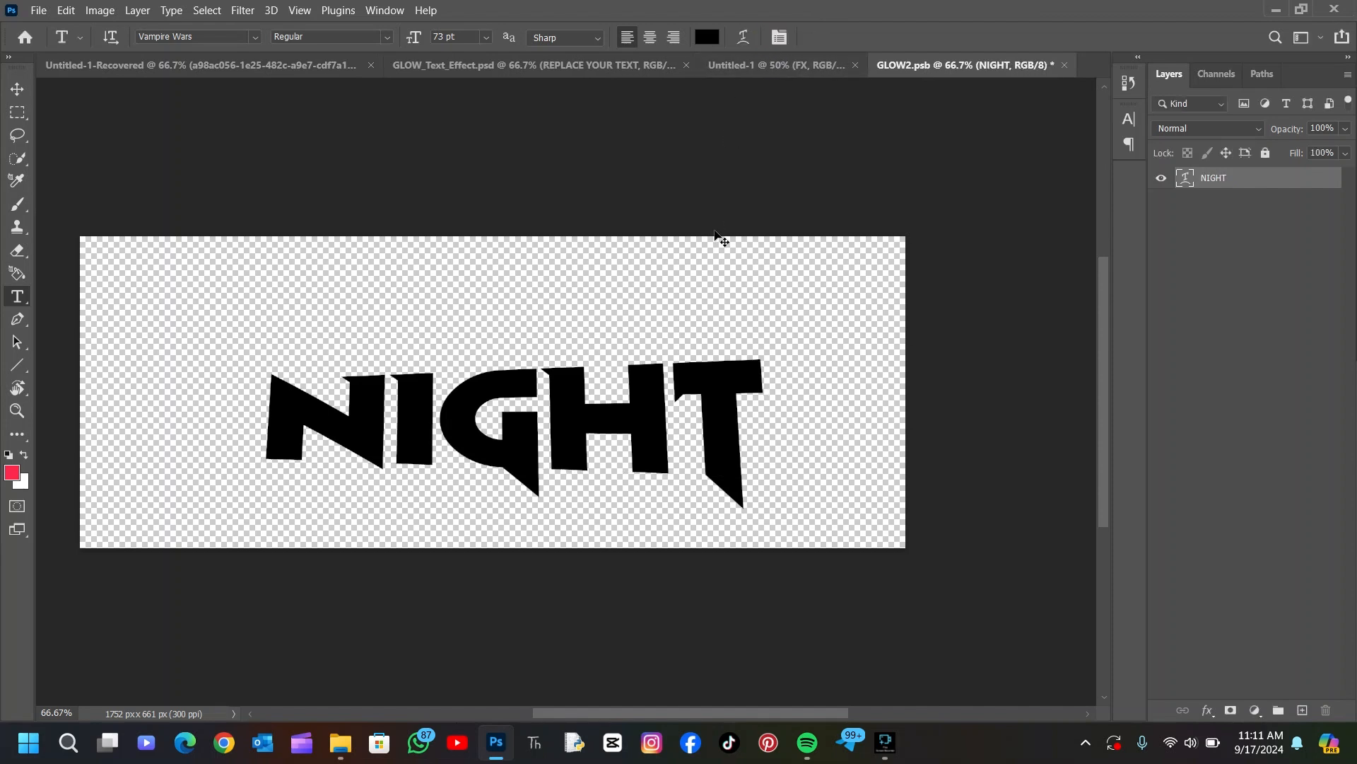
pyautogui.hotkey('ctrl', 's')
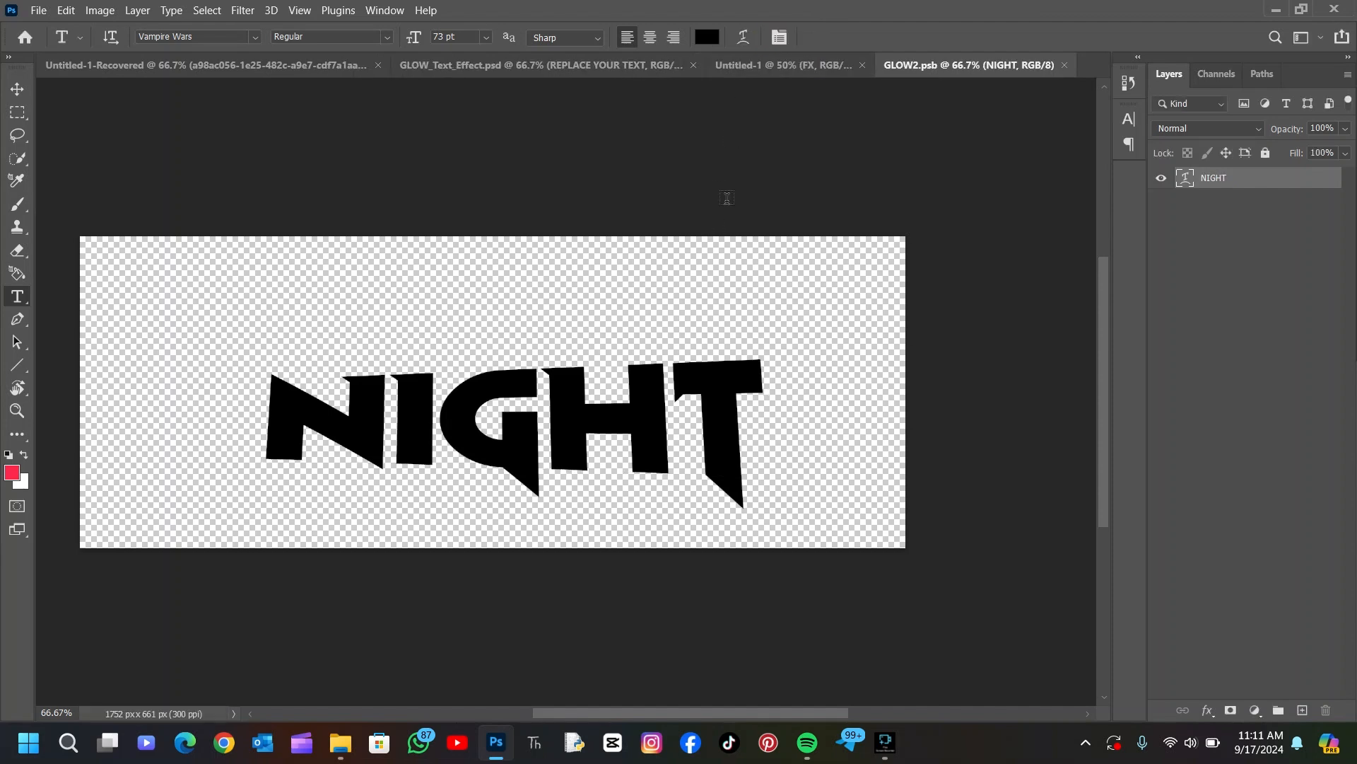
# - In GLOW_Text_Effect.psd, hide REPLACE YOUR TEXT and convert the FX, 3D BASE and SHADOW groups into one smart object
pyautogui.click(789, 67)
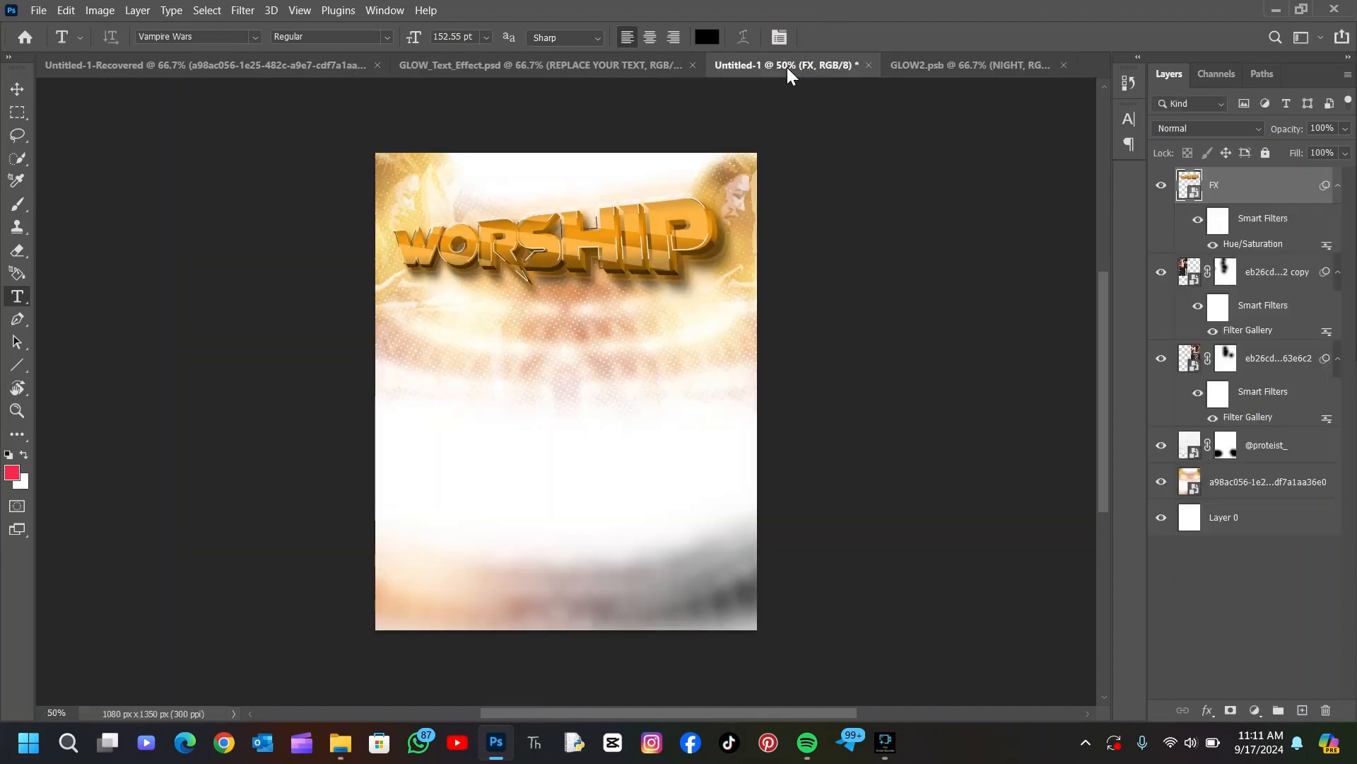
pyautogui.click(631, 71)
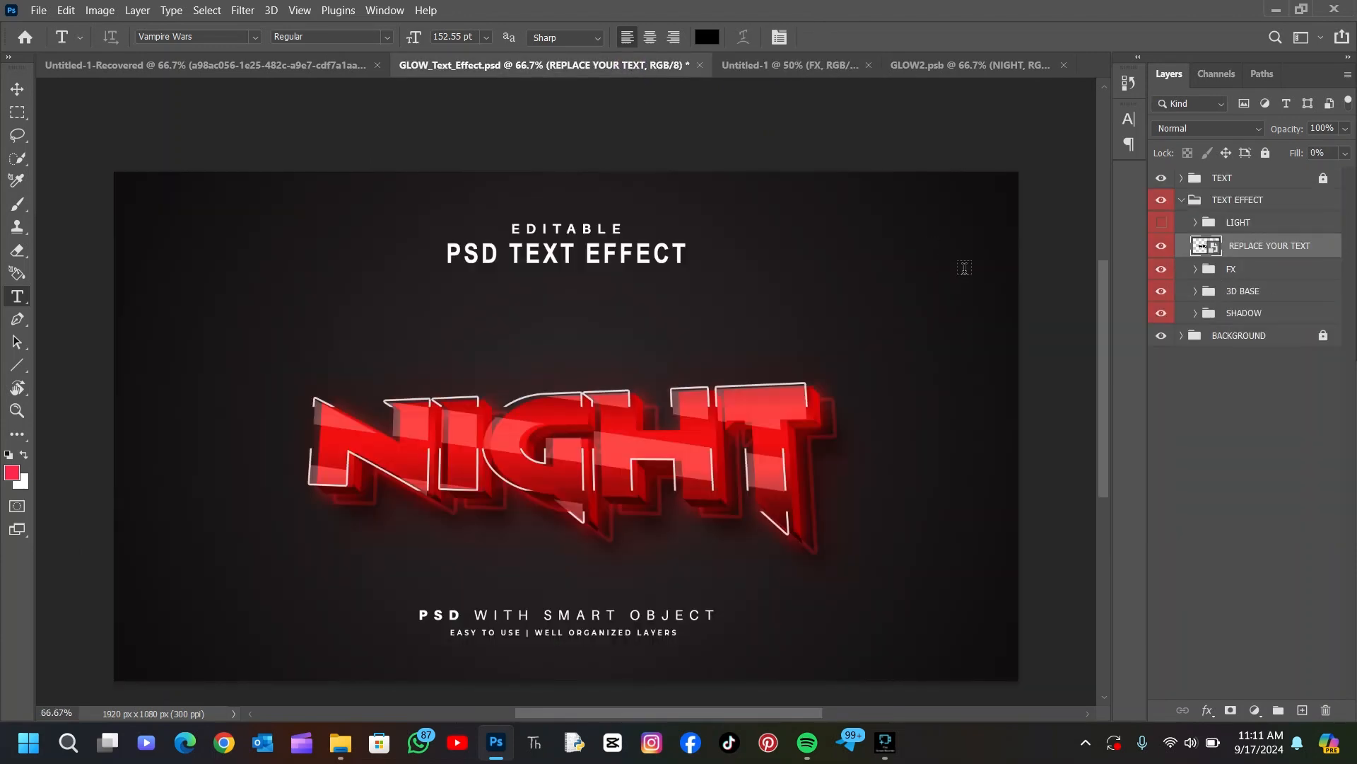
pyautogui.click(1253, 275)
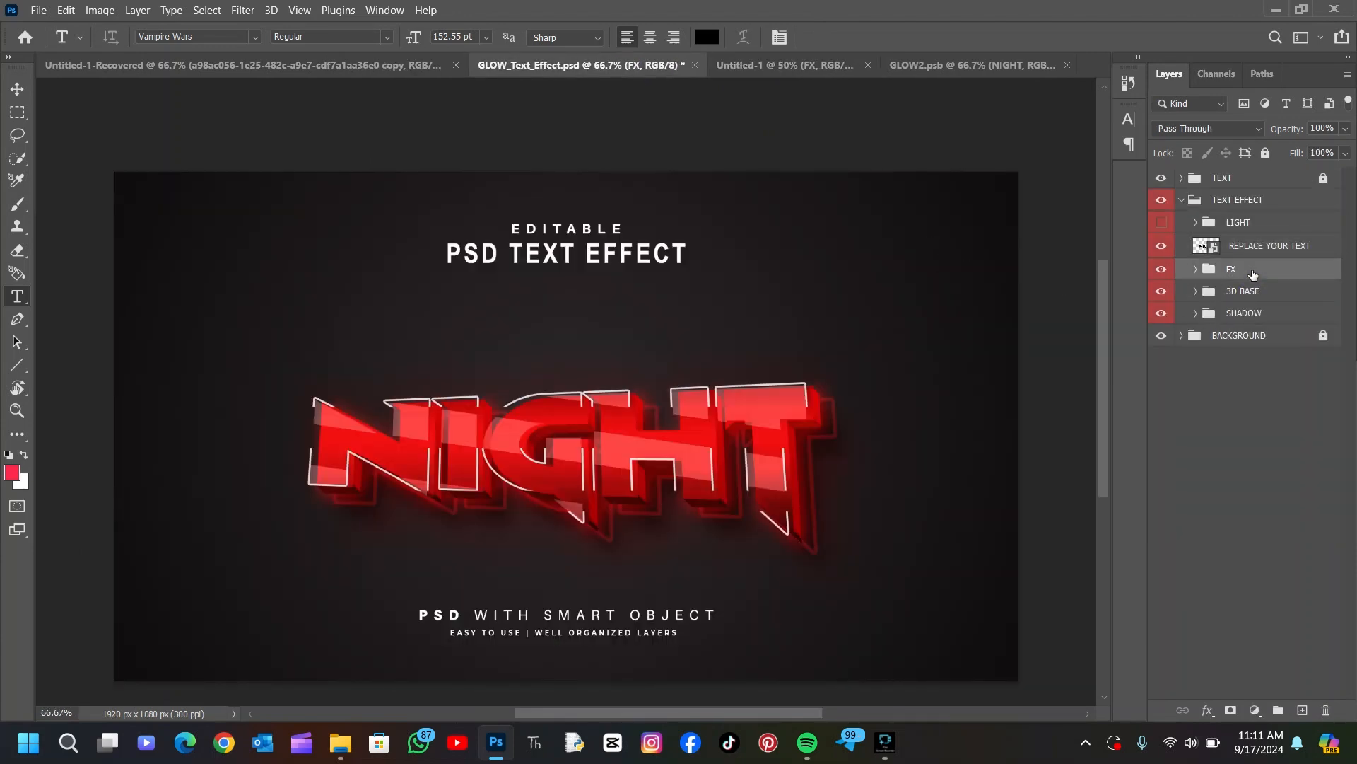
pyautogui.keyDown('shift'); pyautogui.click(1267, 313); pyautogui.keyUp('shift')
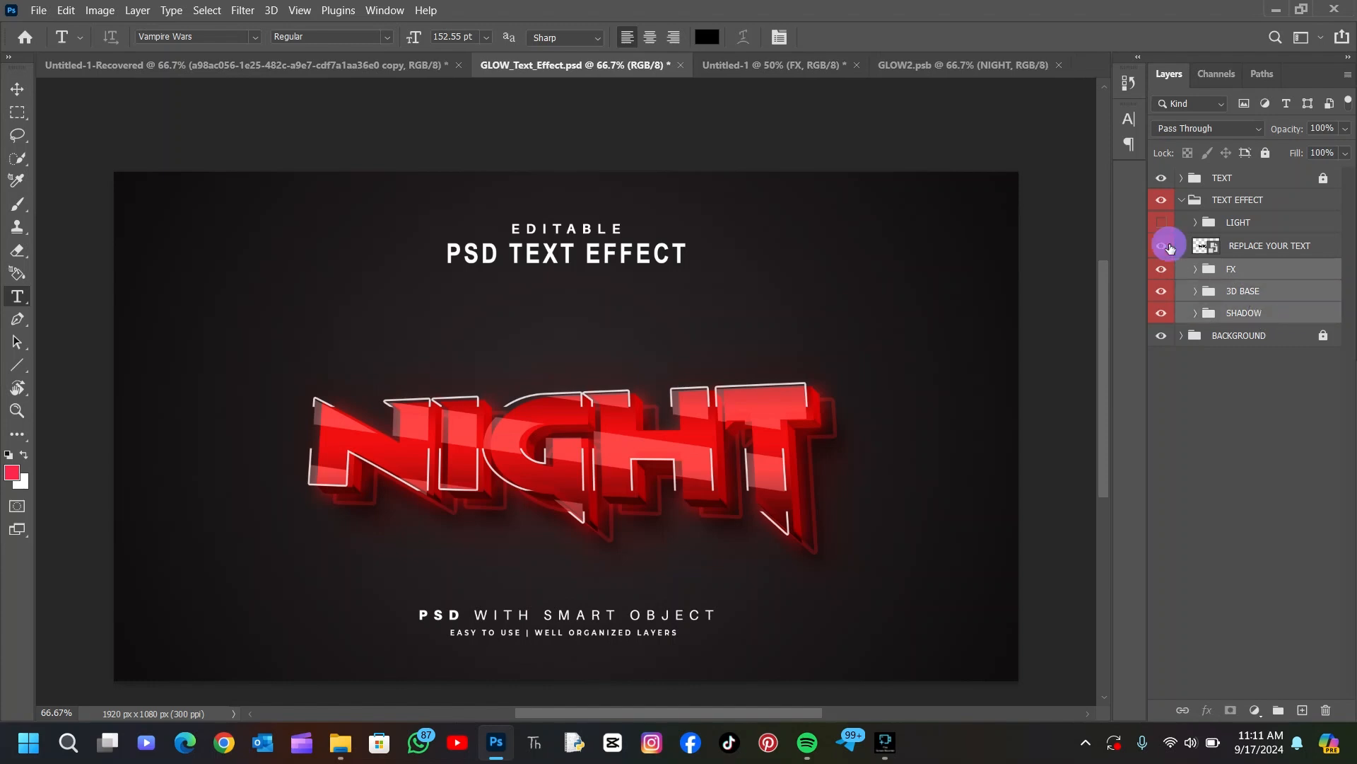
pyautogui.click(1161, 245)
pyautogui.rightClick(1252, 301)
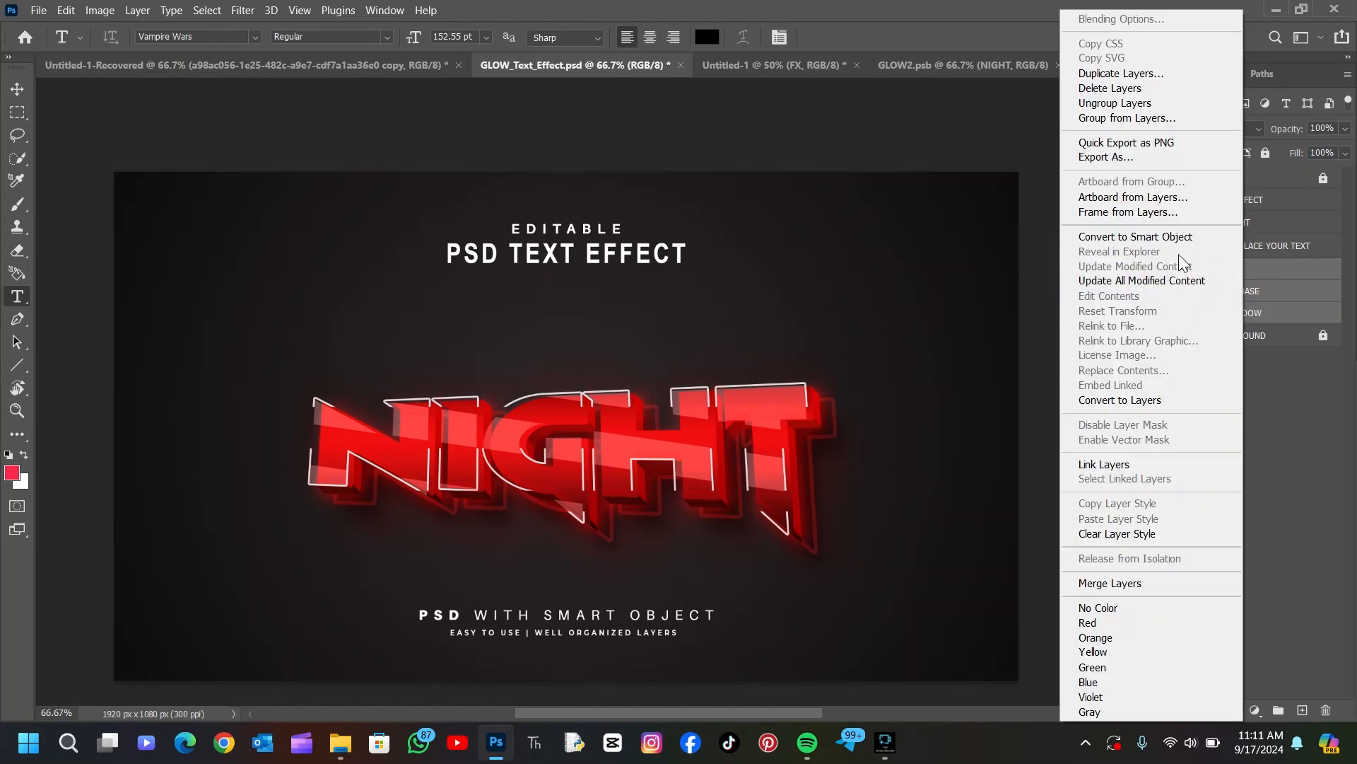
pyautogui.click(1155, 237)
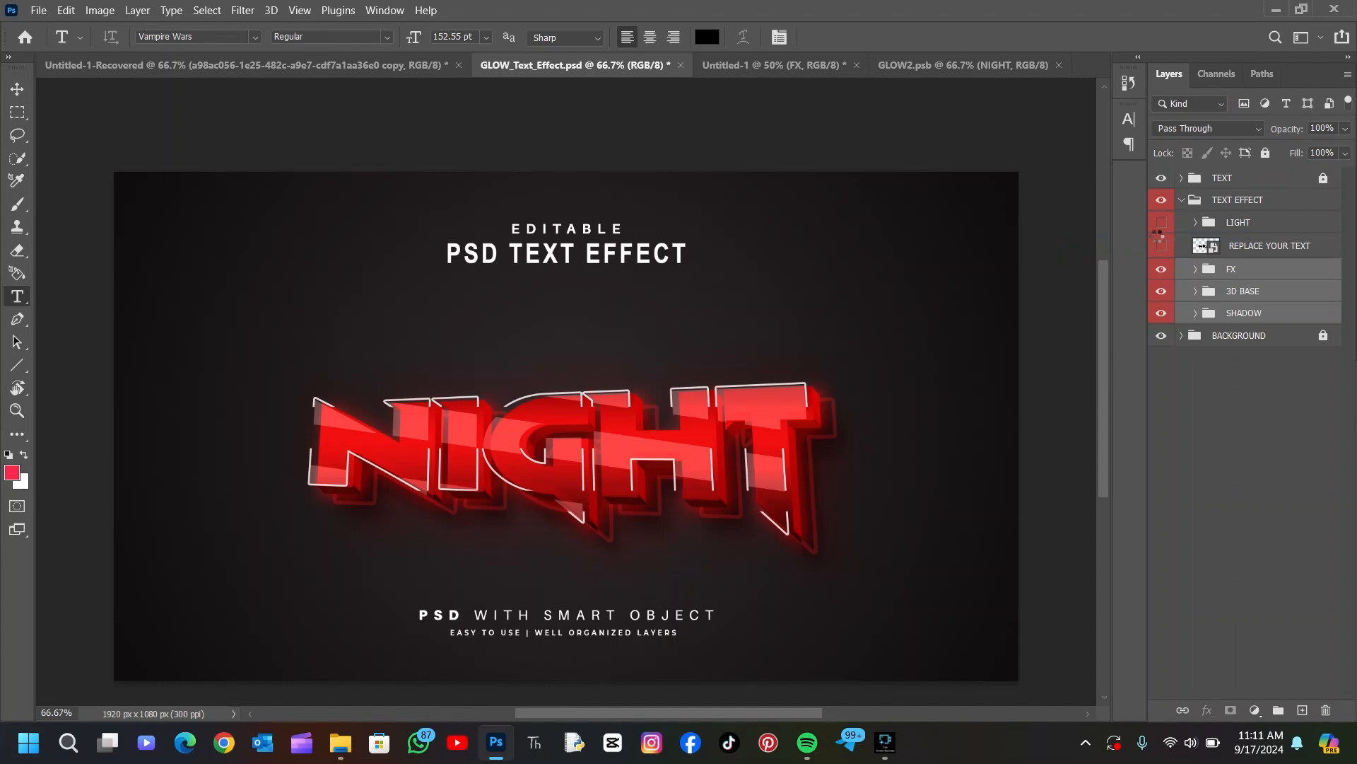
# - Copy the NIGHT smart object into Untitled-1, scale it to about 70%, and centre it directly beneath the WORSHIP title
pyautogui.click(18, 91)
pyautogui.moveTo(555, 438); pyautogui.dragTo(617, 327)
pyautogui.hotkey('ctrl', 't')
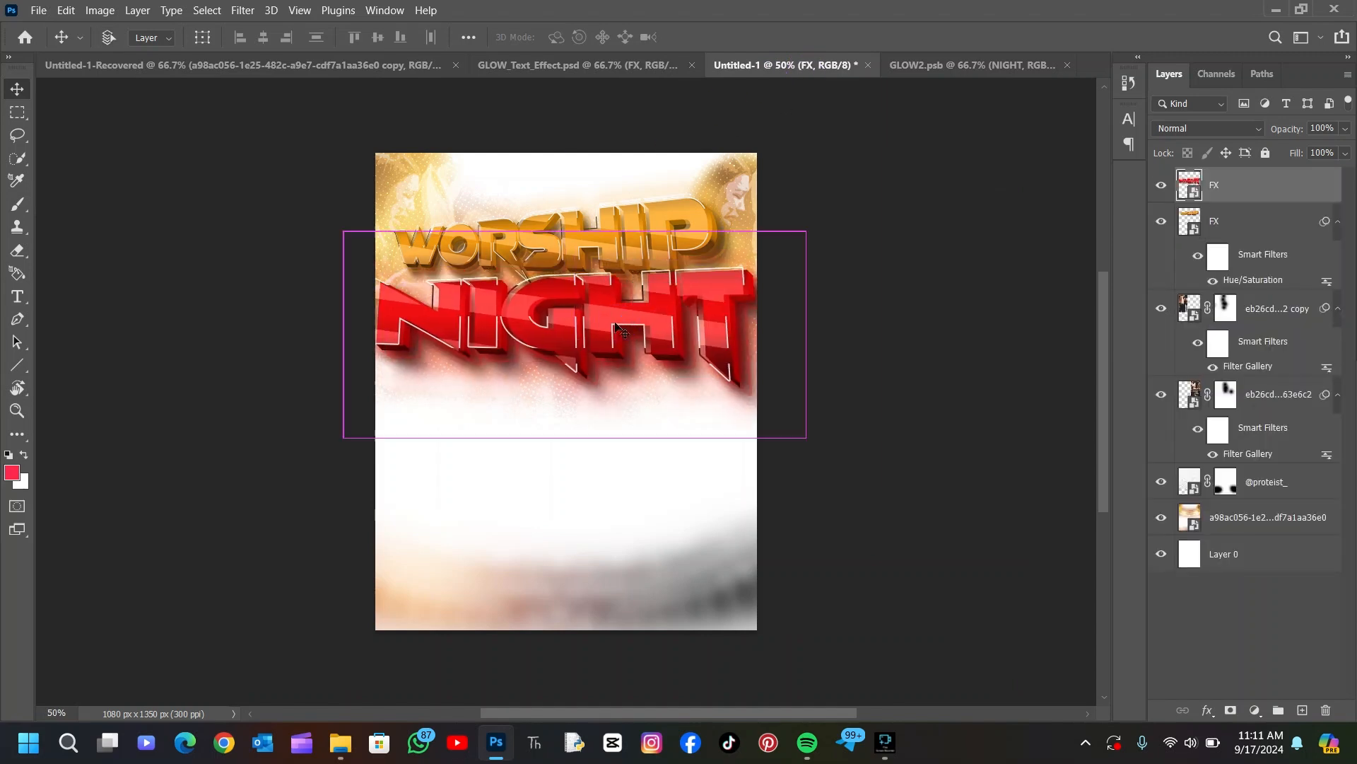
pyautogui.moveTo(580, 227); pyautogui.dragTo(575, 294)
pyautogui.moveTo(618, 376); pyautogui.dragTo(612, 332)
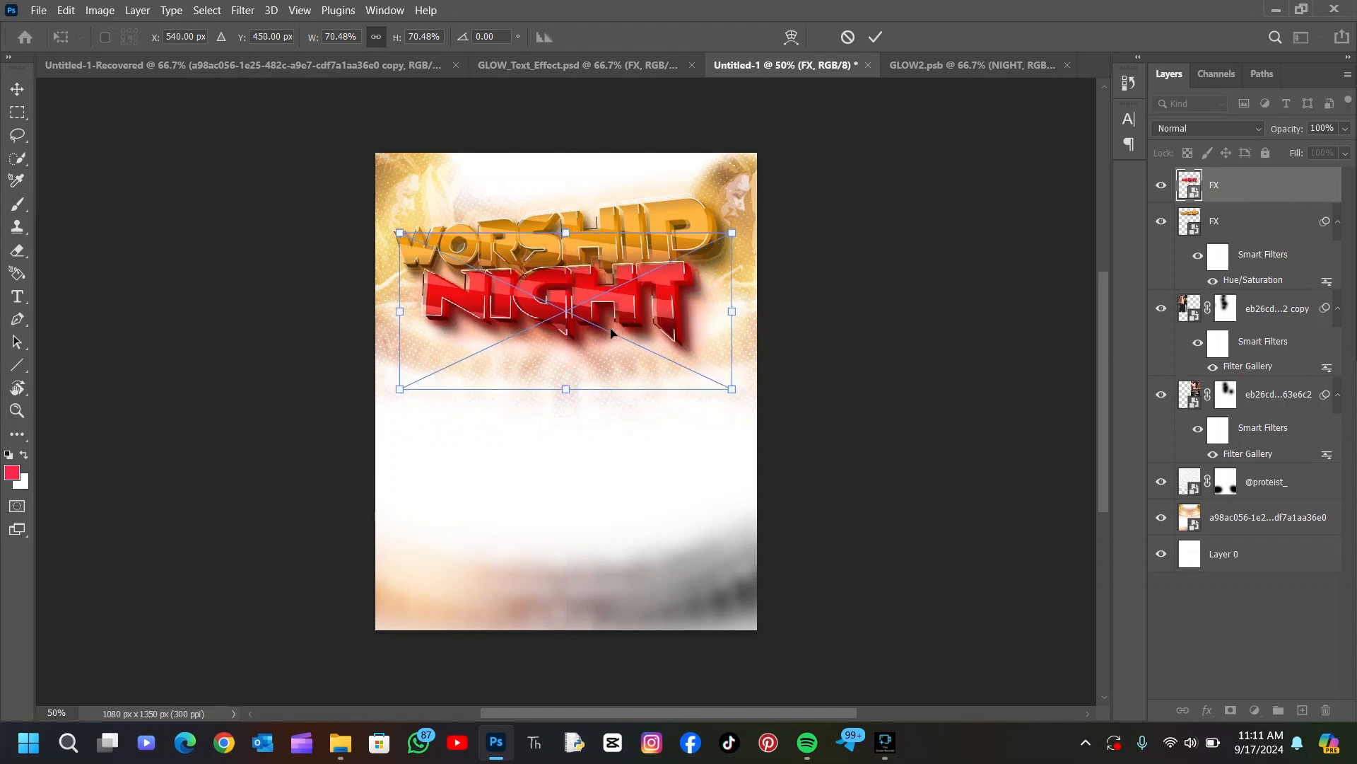
pyautogui.click(877, 38)
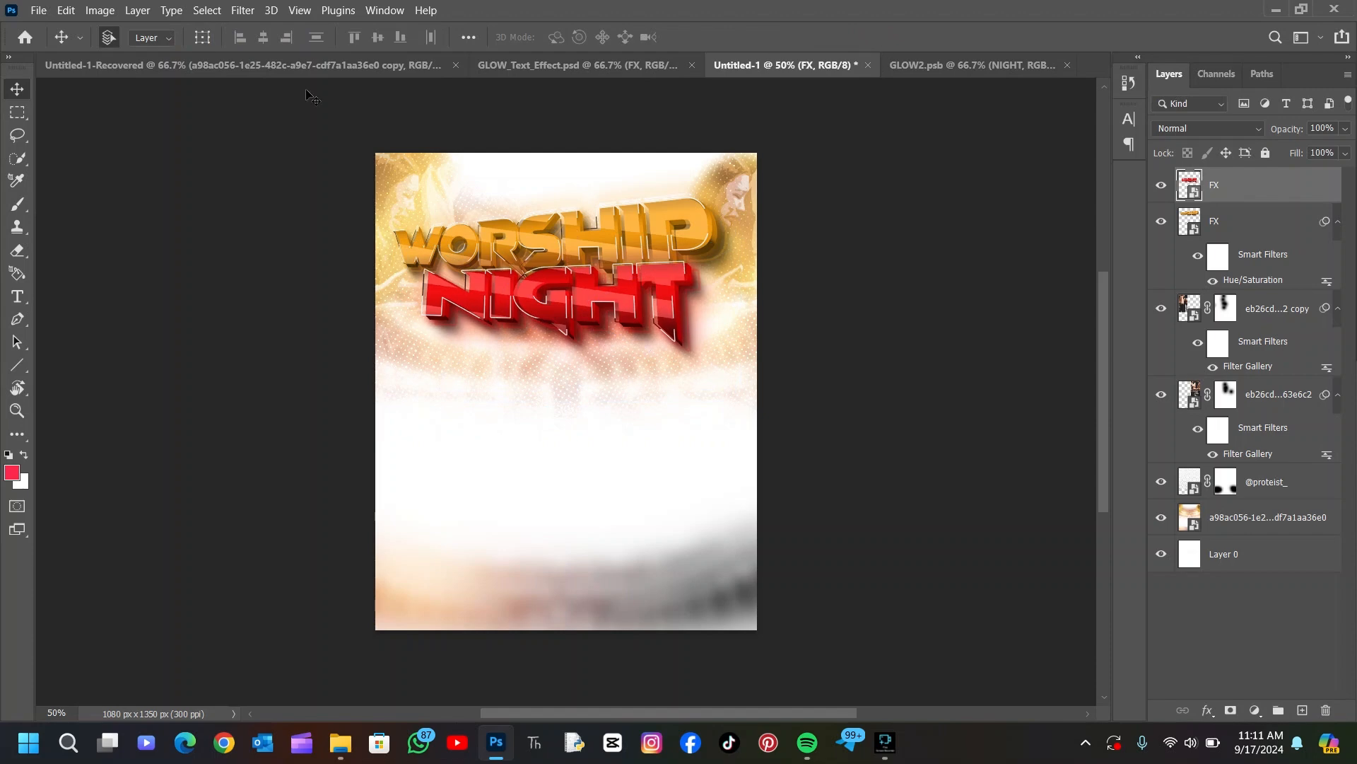
pyautogui.click(226, 70)
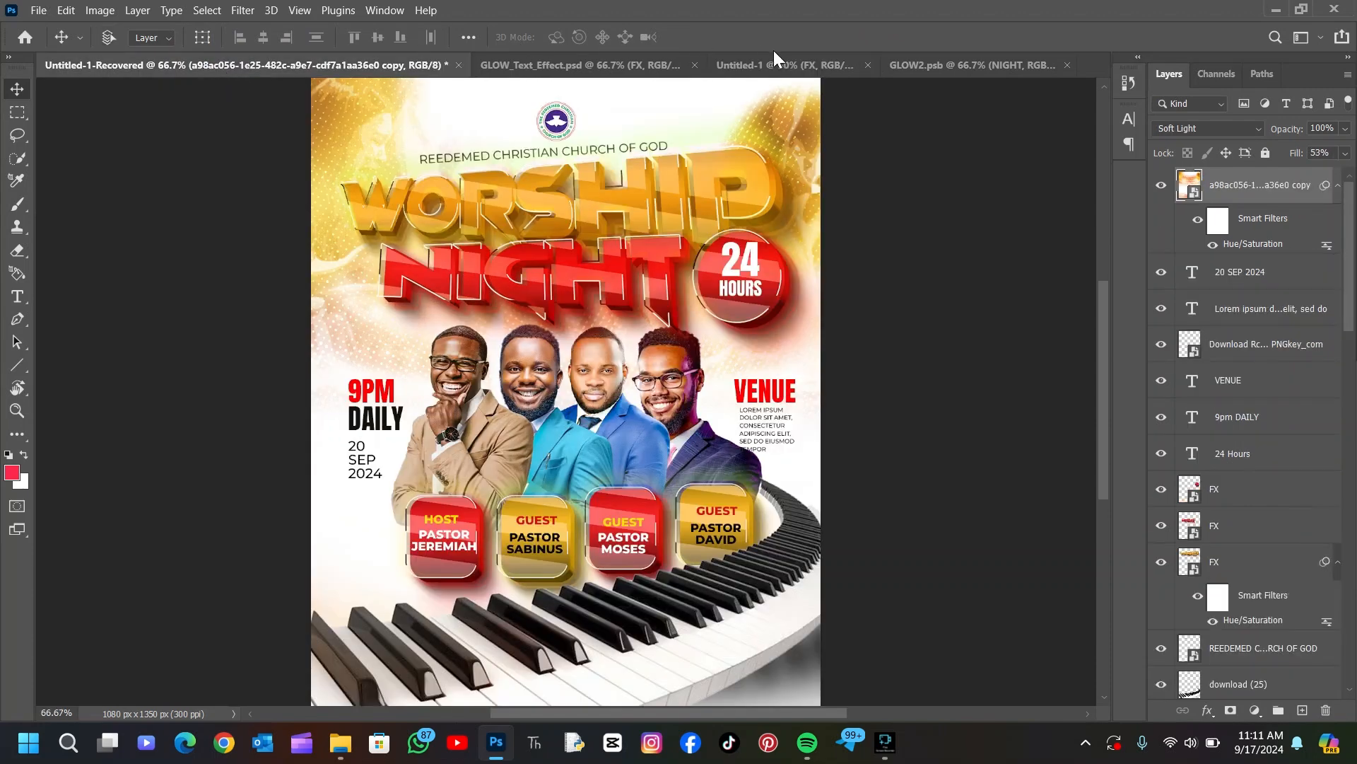
# - Close the GLOW2.psb document and return to the Untitled-1 flyer
pyautogui.hotkey('ctrl', '-')
pyautogui.click(961, 62)
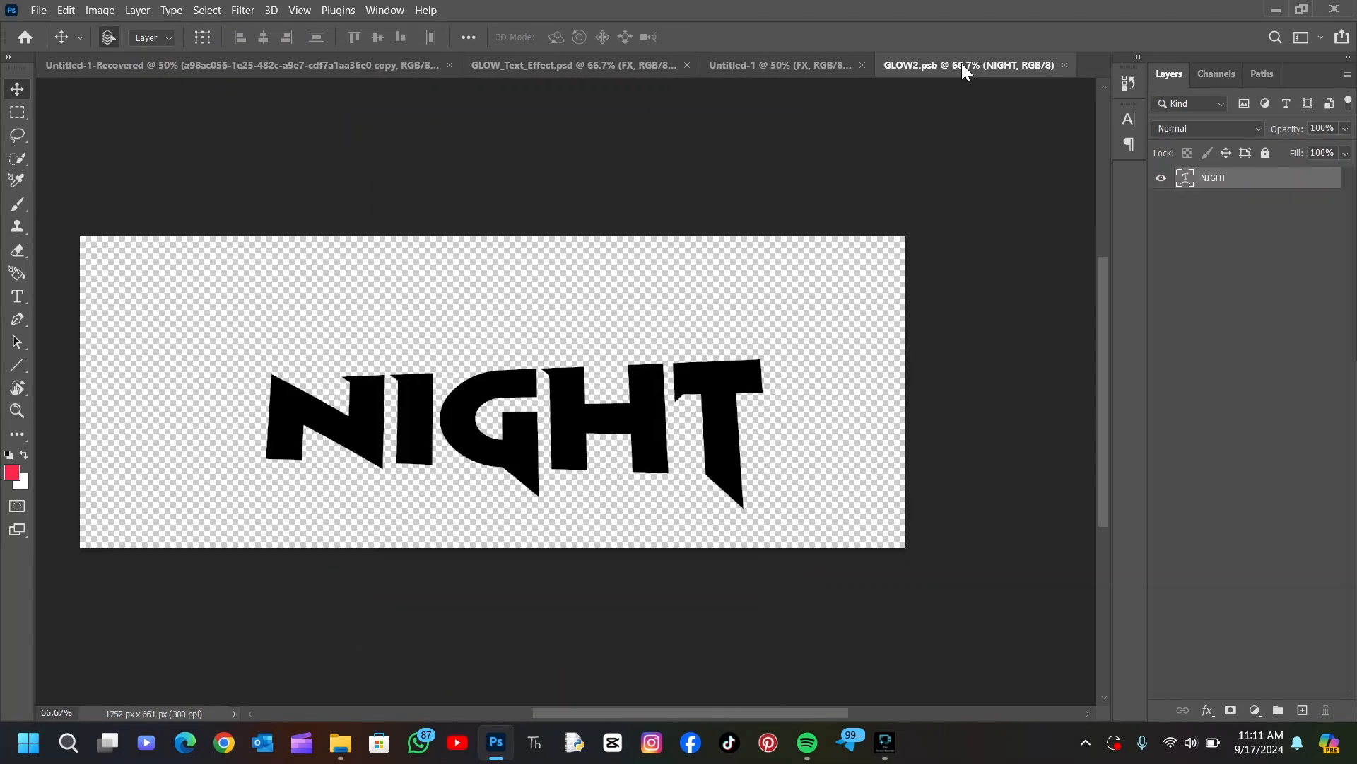
pyautogui.click(1066, 65)
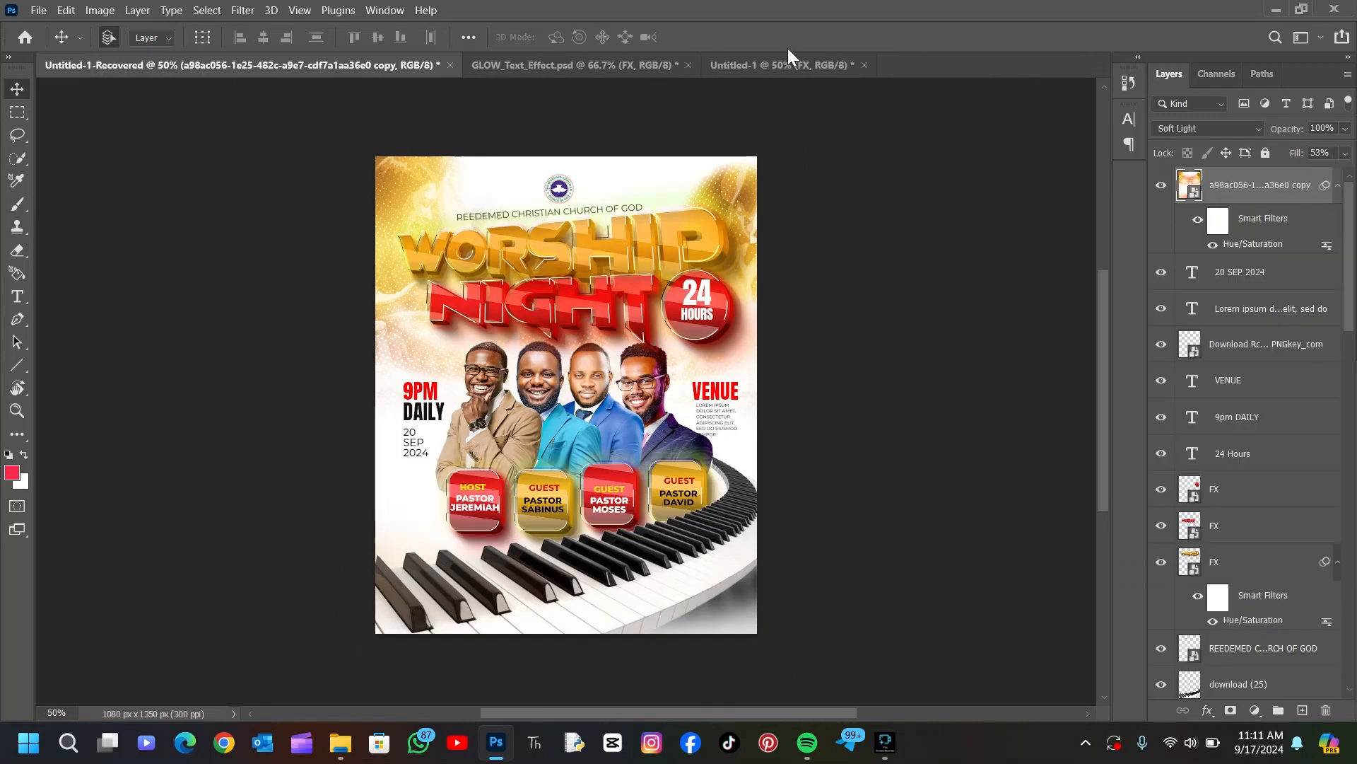
pyautogui.click(769, 65)
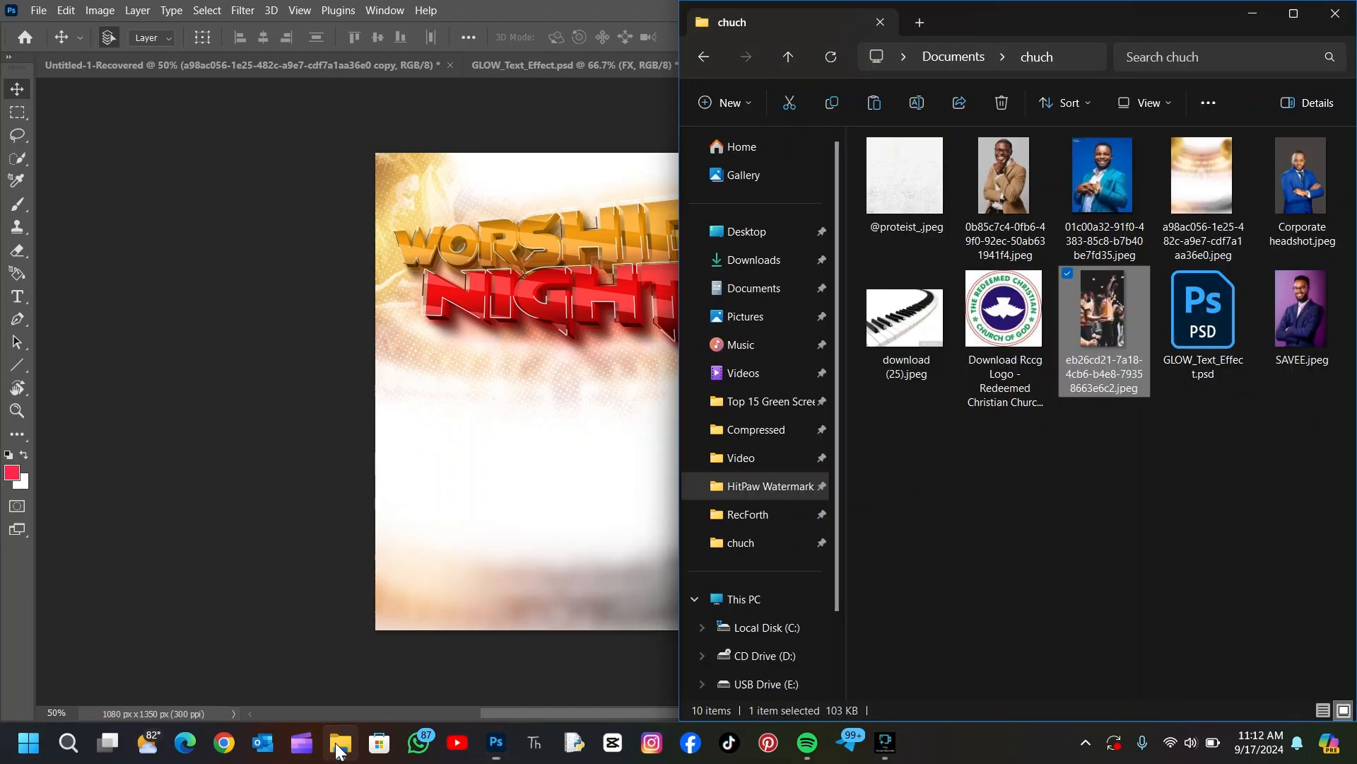
# - Place the teal-suited man's photo, 01c00a32-91f0-4383-85c8-b7b40be7fd35.jpeg, from the chuch folder into Untitled-1 as the uppermost layer
pyautogui.click(340, 742)
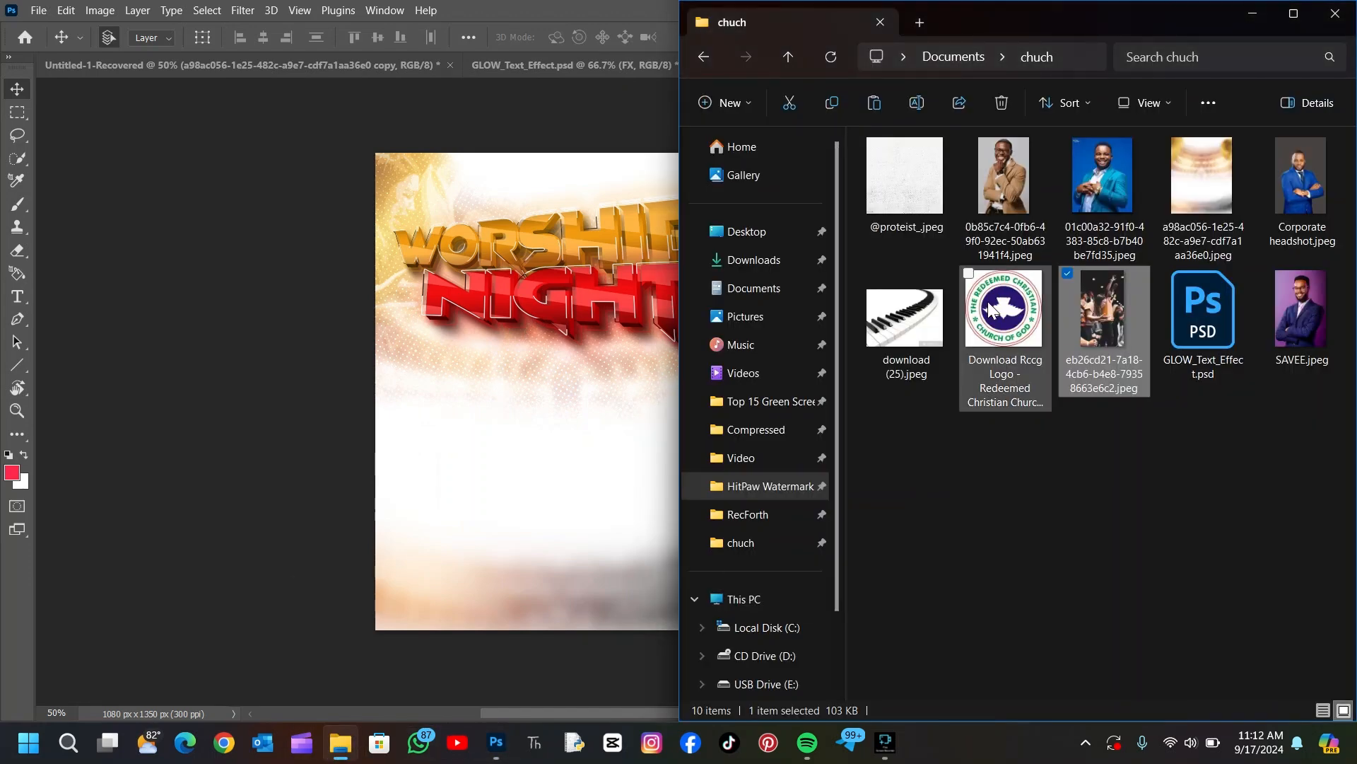
pyautogui.moveTo(1103, 180); pyautogui.dragTo(492, 461)
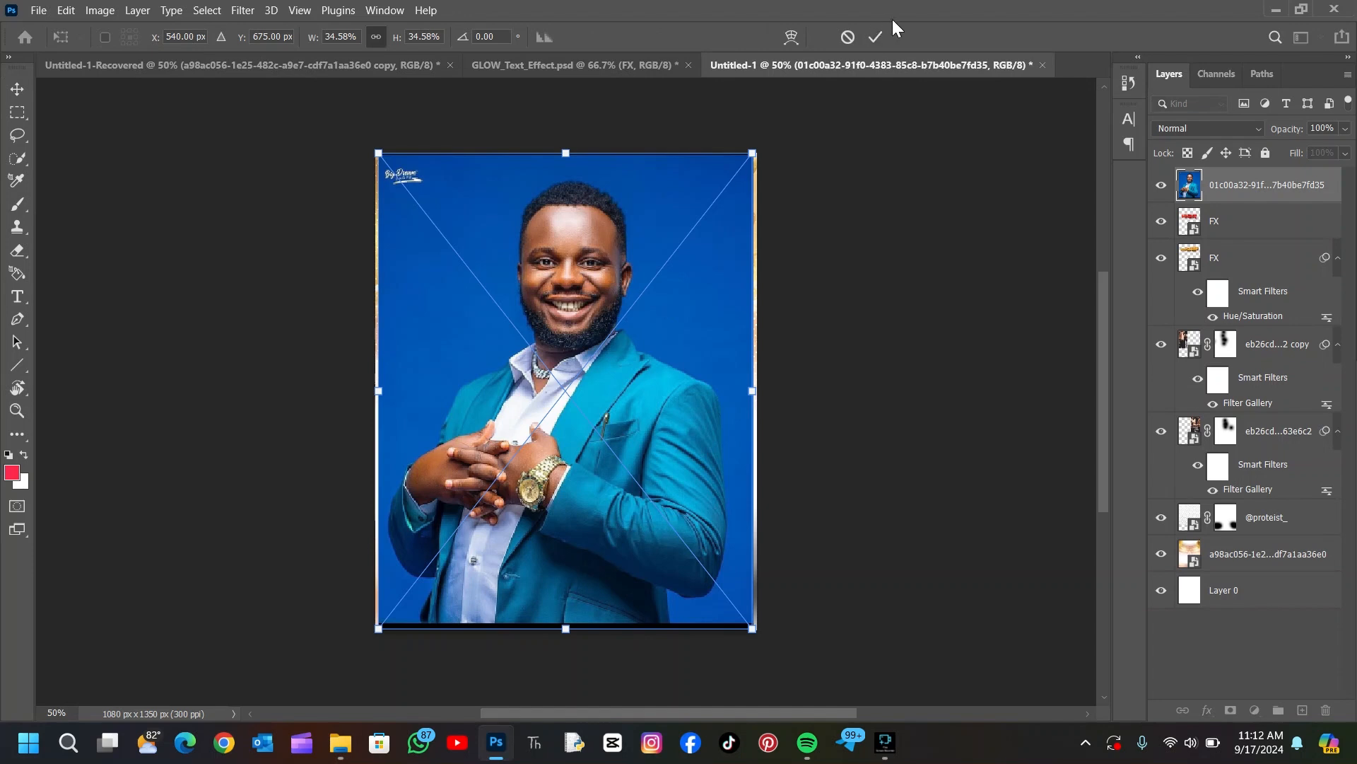
pyautogui.click(874, 33)
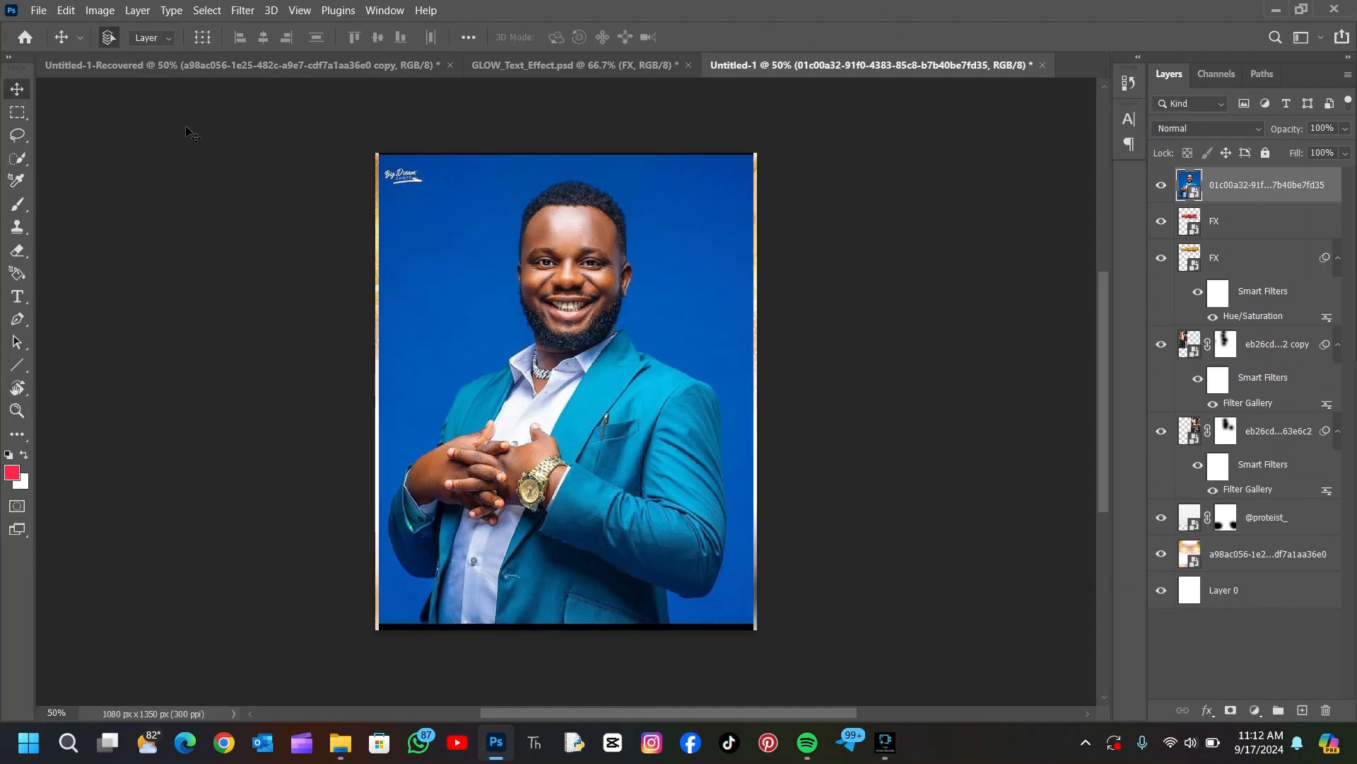
# - Cut the teal-suited man out of his blue background using Select Subject and a layer mask, and convert the layer to a smart object
pyautogui.click(17, 159)
pyautogui.click(381, 36)
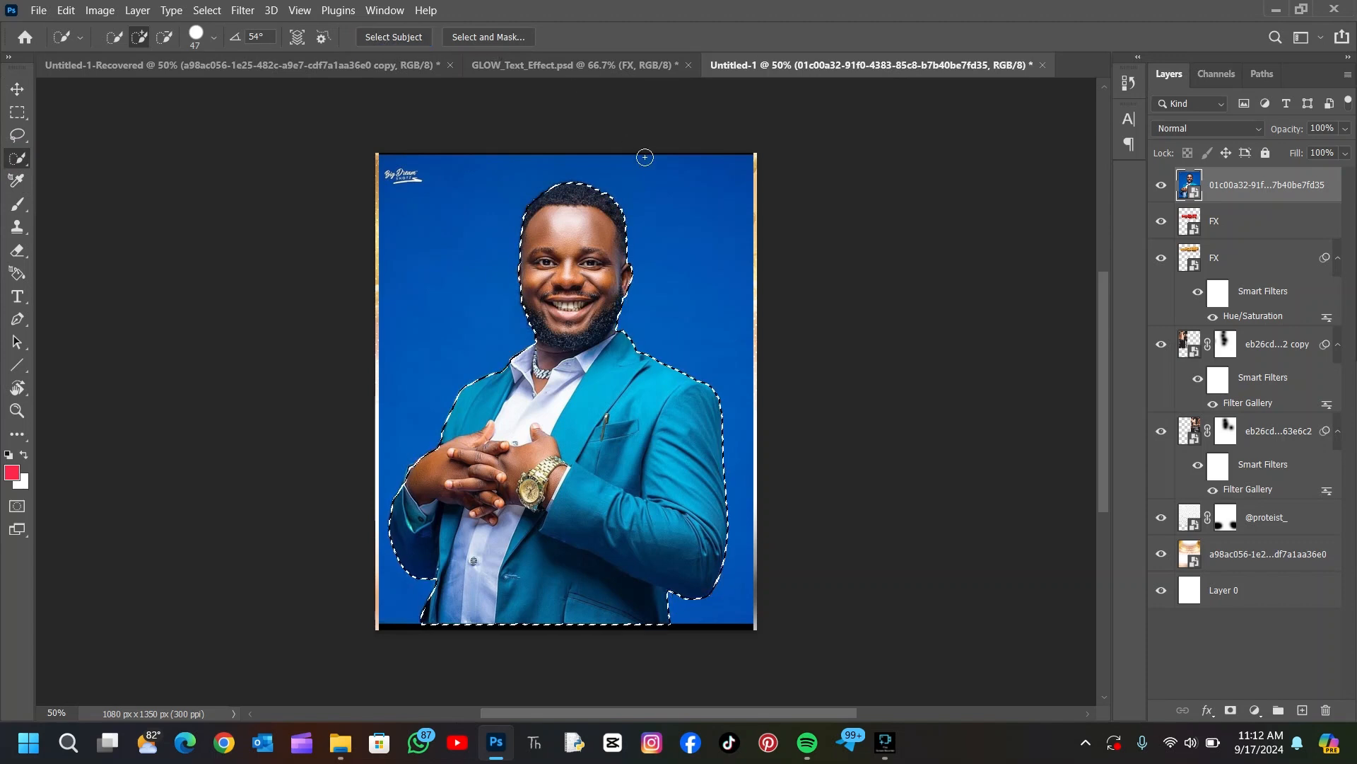
pyautogui.click(1230, 709)
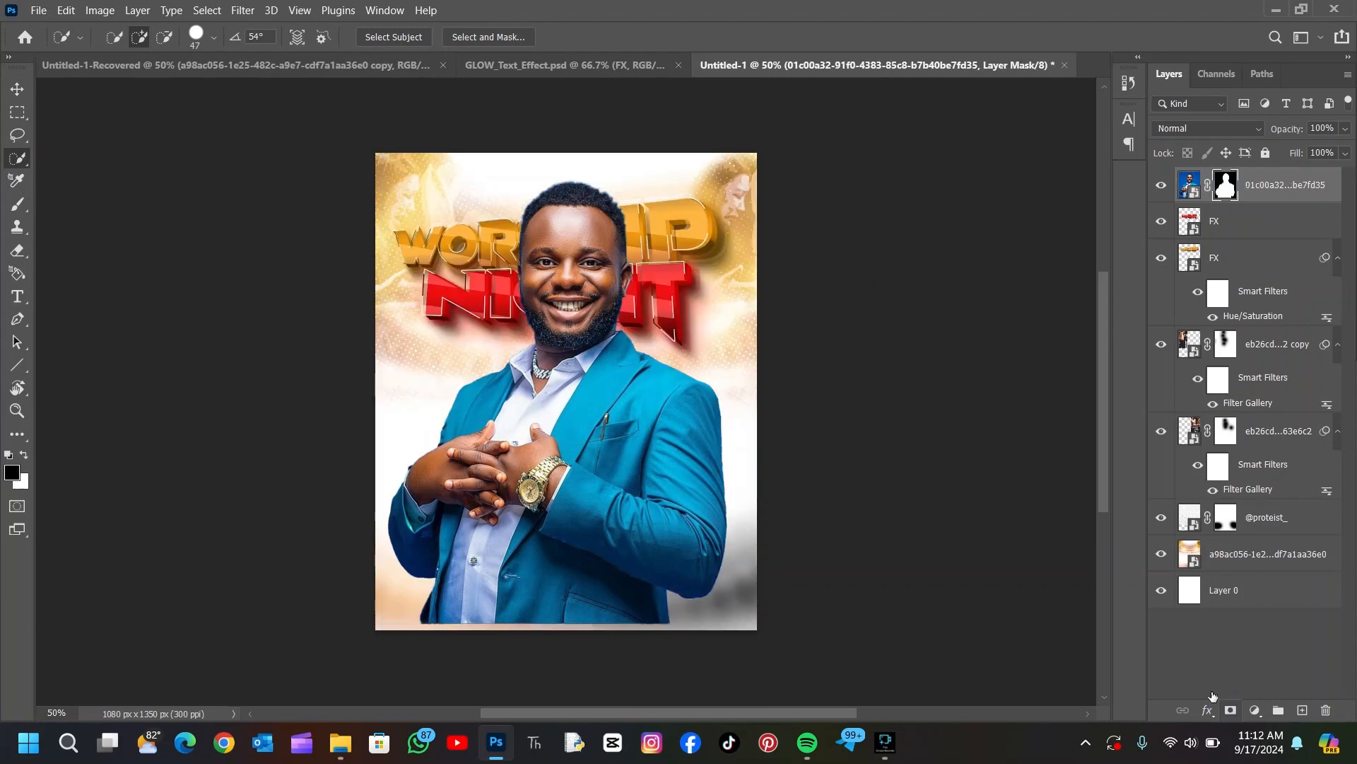
pyautogui.rightClick(1284, 186)
pyautogui.click(1211, 170)
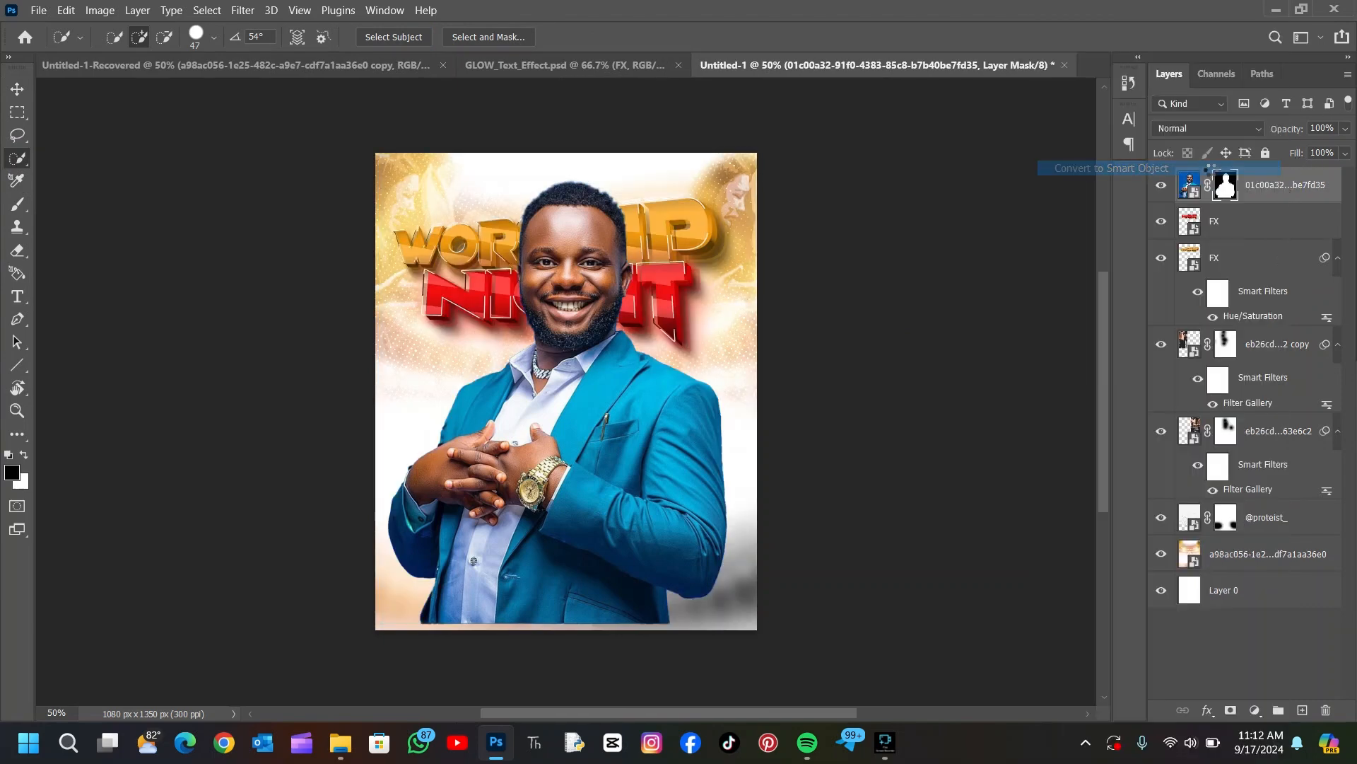
# - Scale the teal-suited man to about 47% and position him centrally beneath the NIGHT title
pyautogui.click(29, 88)
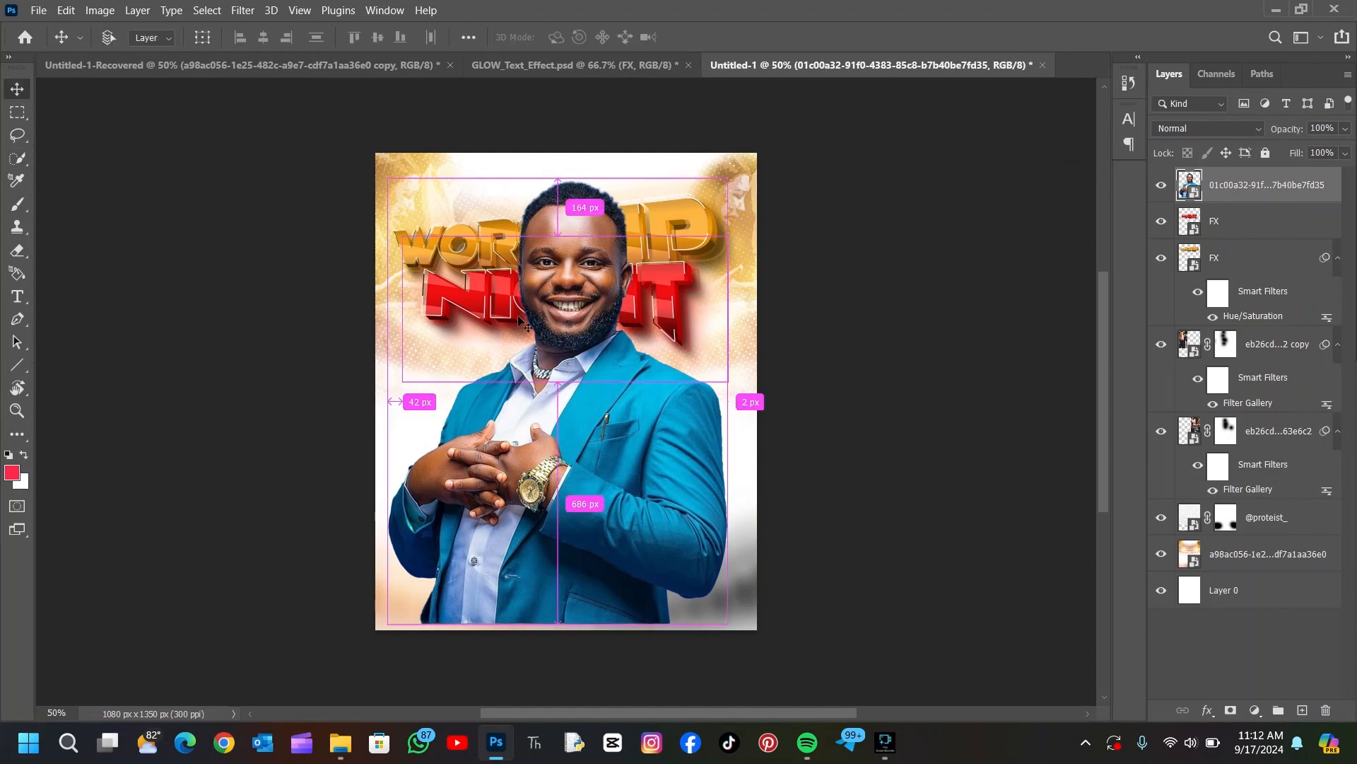
pyautogui.hotkey('ctrl', 't')
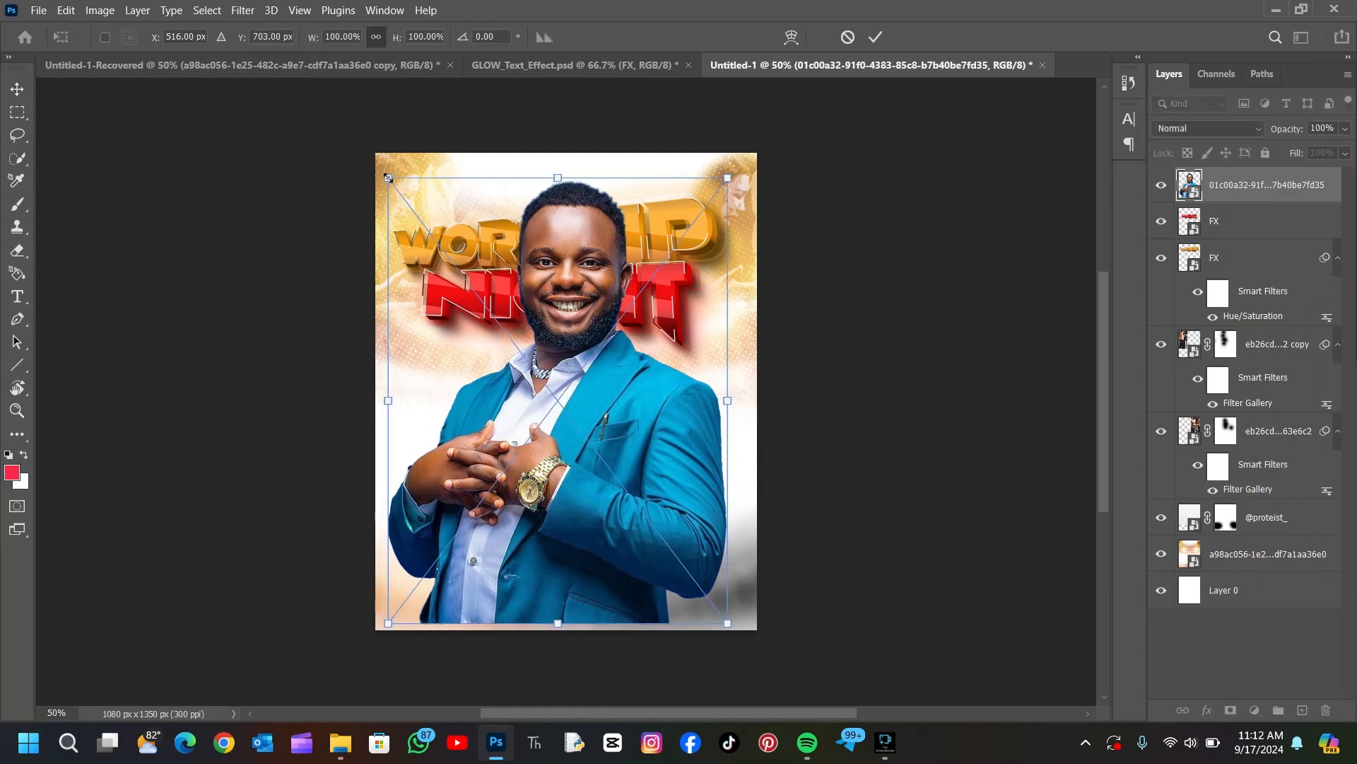
pyautogui.moveTo(388, 177); pyautogui.dragTo(567, 415)
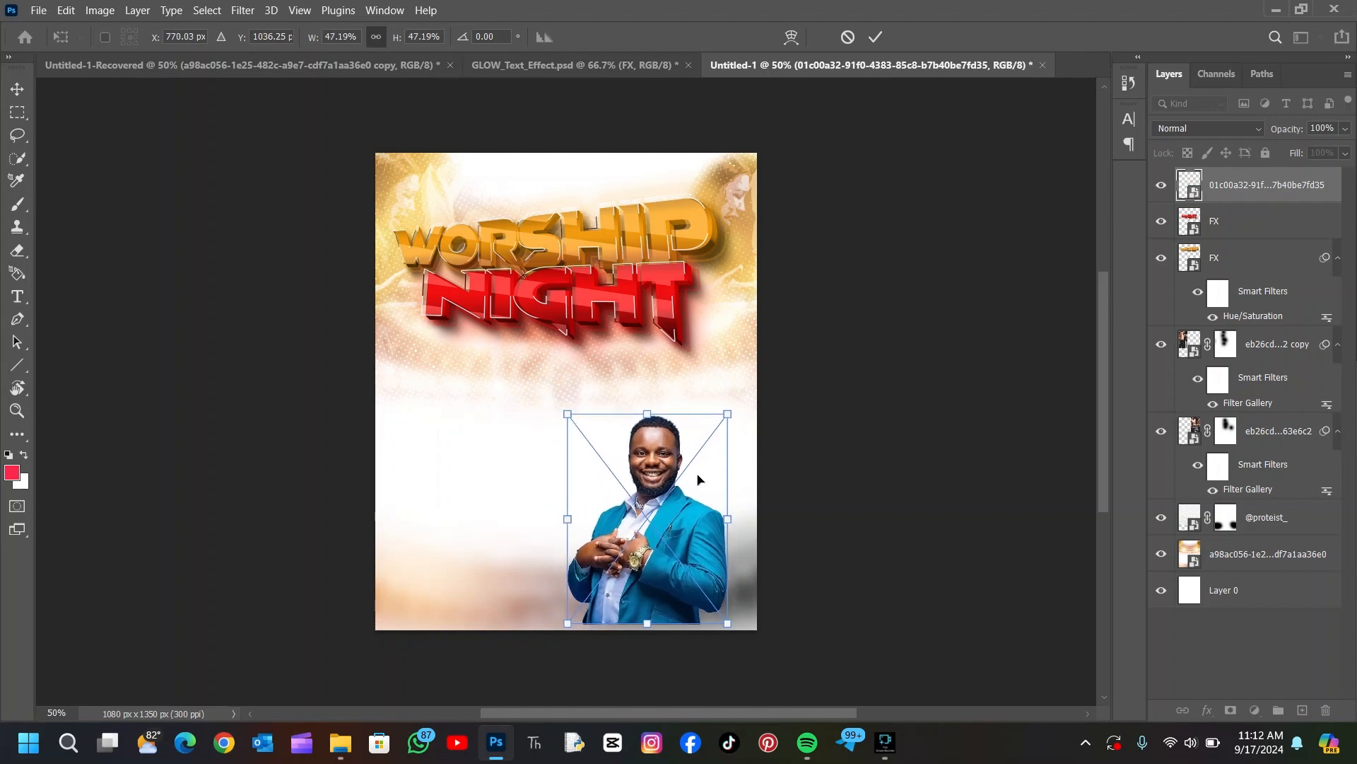
pyautogui.moveTo(667, 461); pyautogui.dragTo(564, 435)
pyautogui.click(875, 37)
# - Place the tan-jacketed man's photo, the 0b85c7c4 JPEG, from the chuch folder above the teal-suited man's layer
pyautogui.click(340, 744)
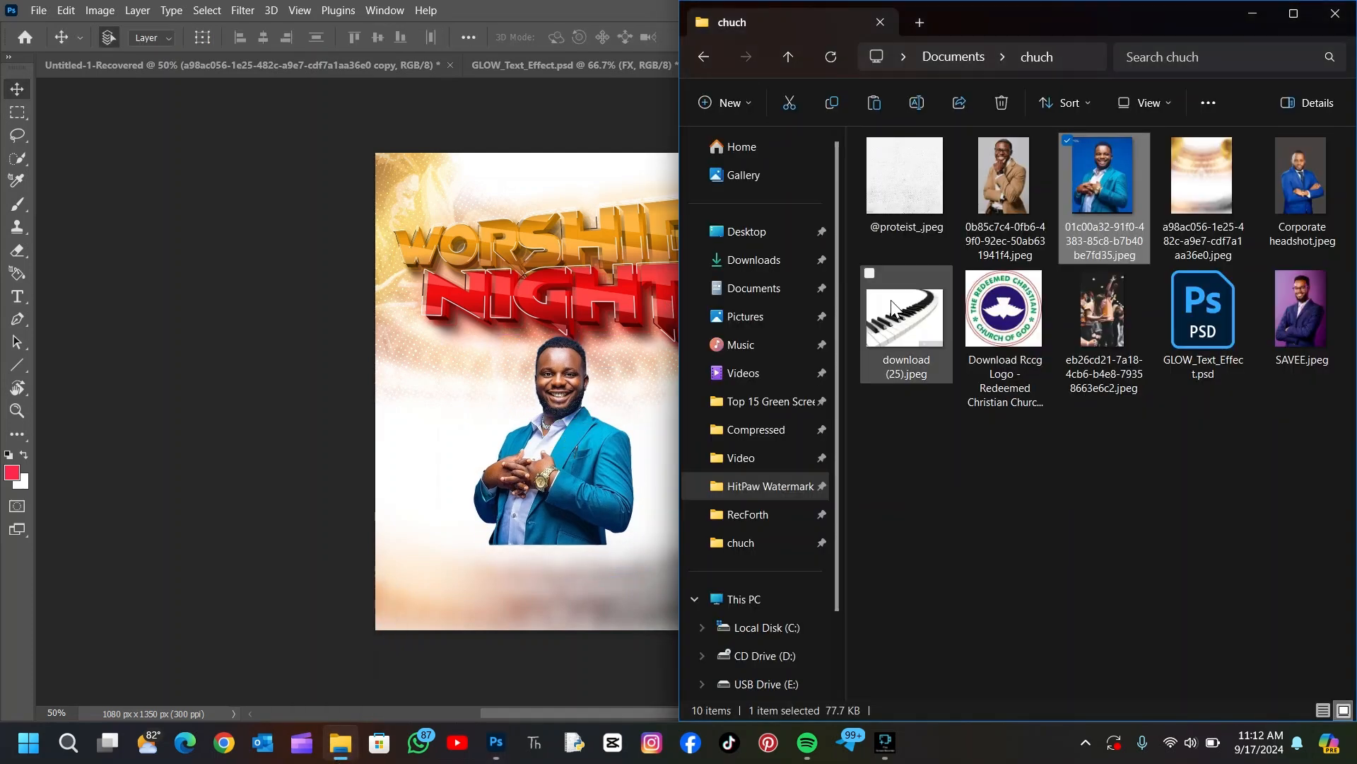
pyautogui.moveTo(1099, 187); pyautogui.dragTo(507, 318)
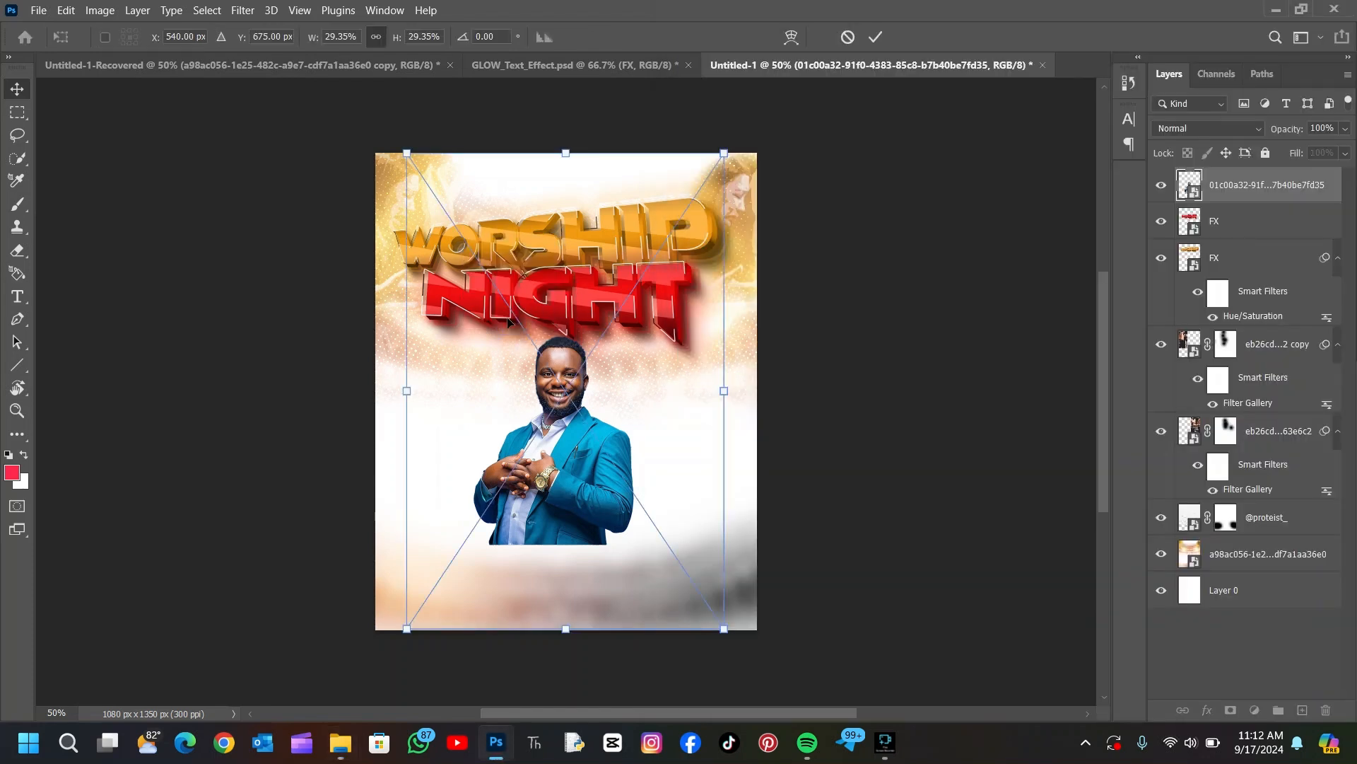
pyautogui.press('Return')
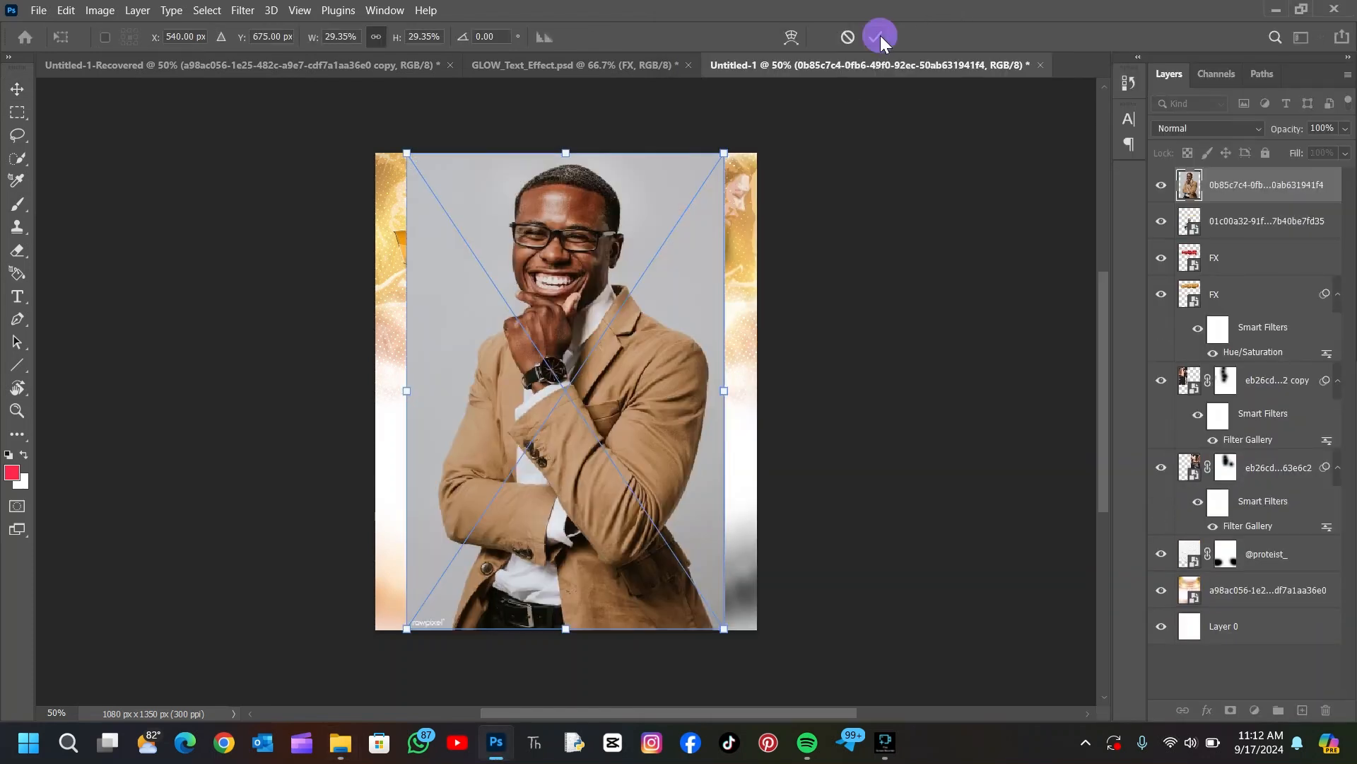
pyautogui.click(880, 35)
# - Mask out the grey background around the tan-jacketed man with a subject selection and convert his layer to a smart object
pyautogui.click(19, 161)
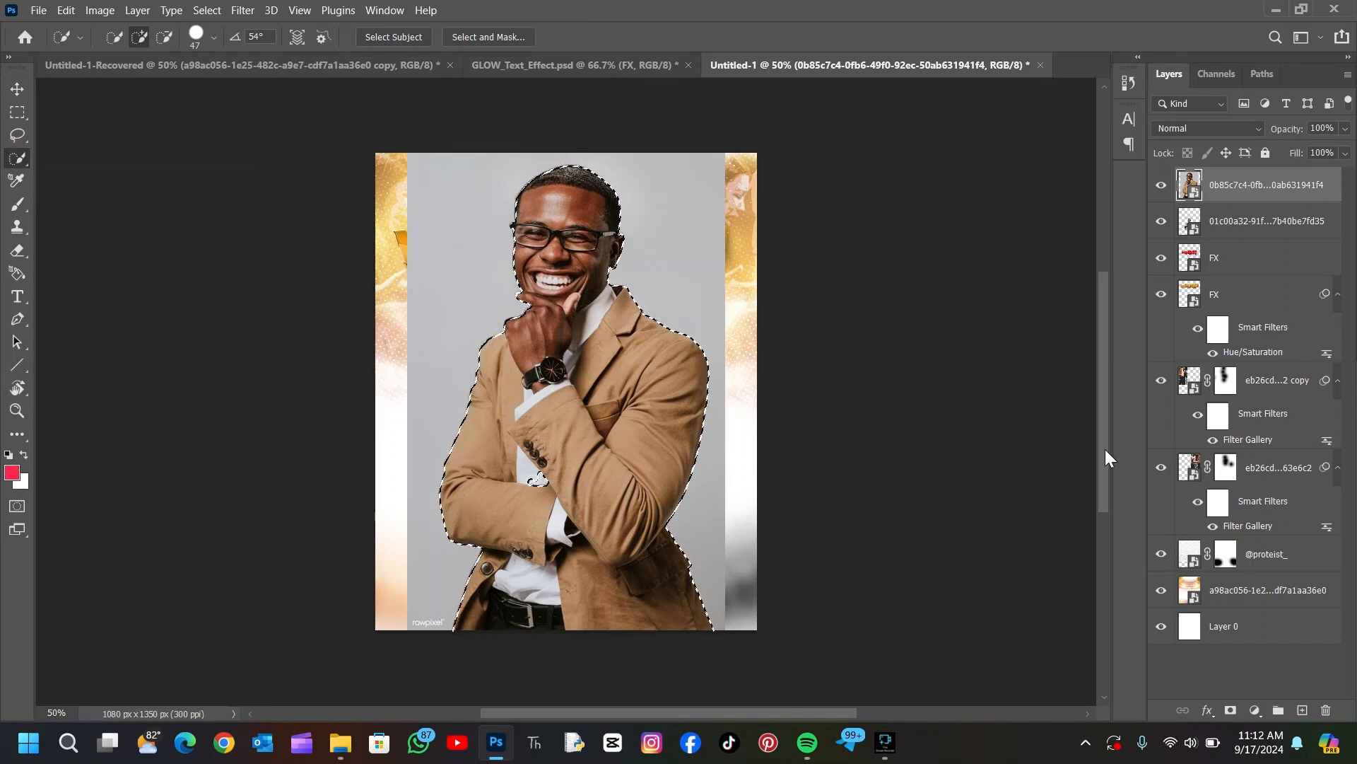
pyautogui.click(1232, 711)
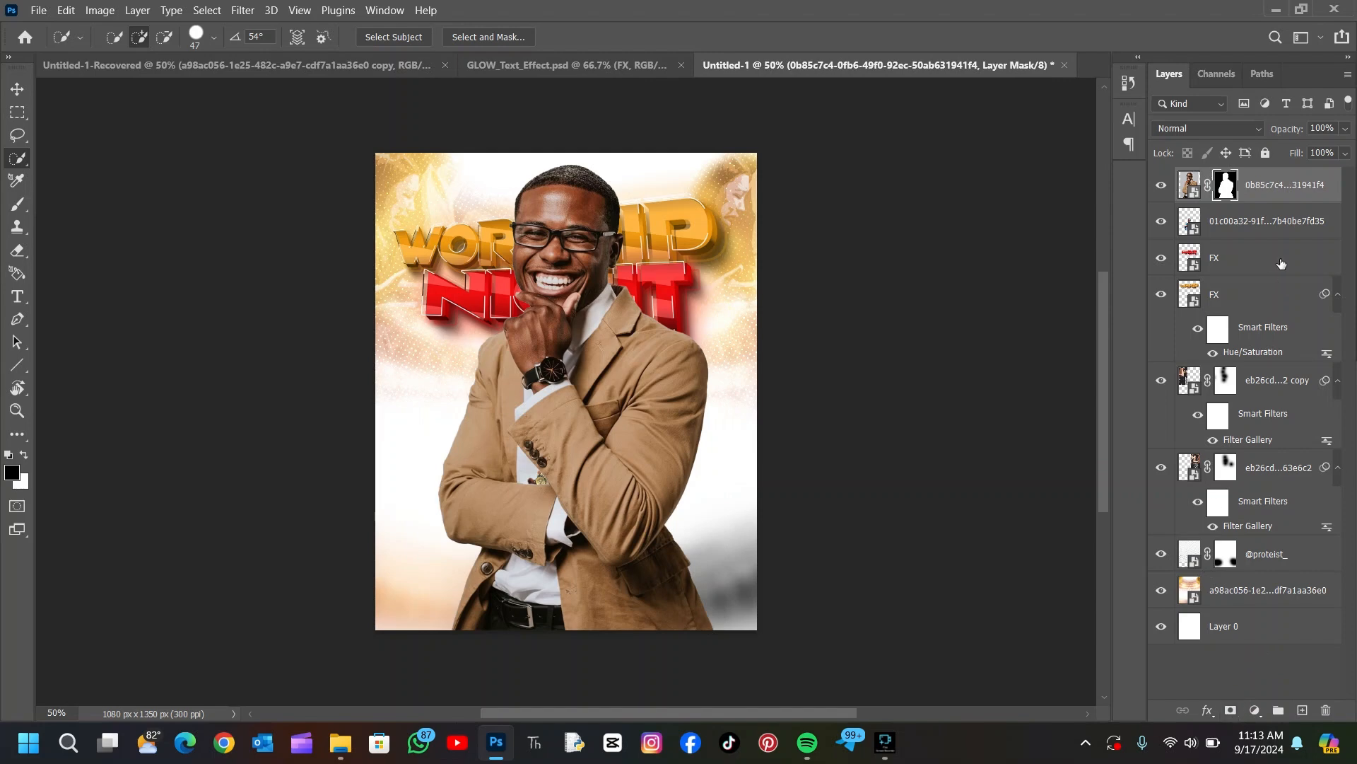
pyautogui.rightClick(1280, 192)
pyautogui.click(1166, 167)
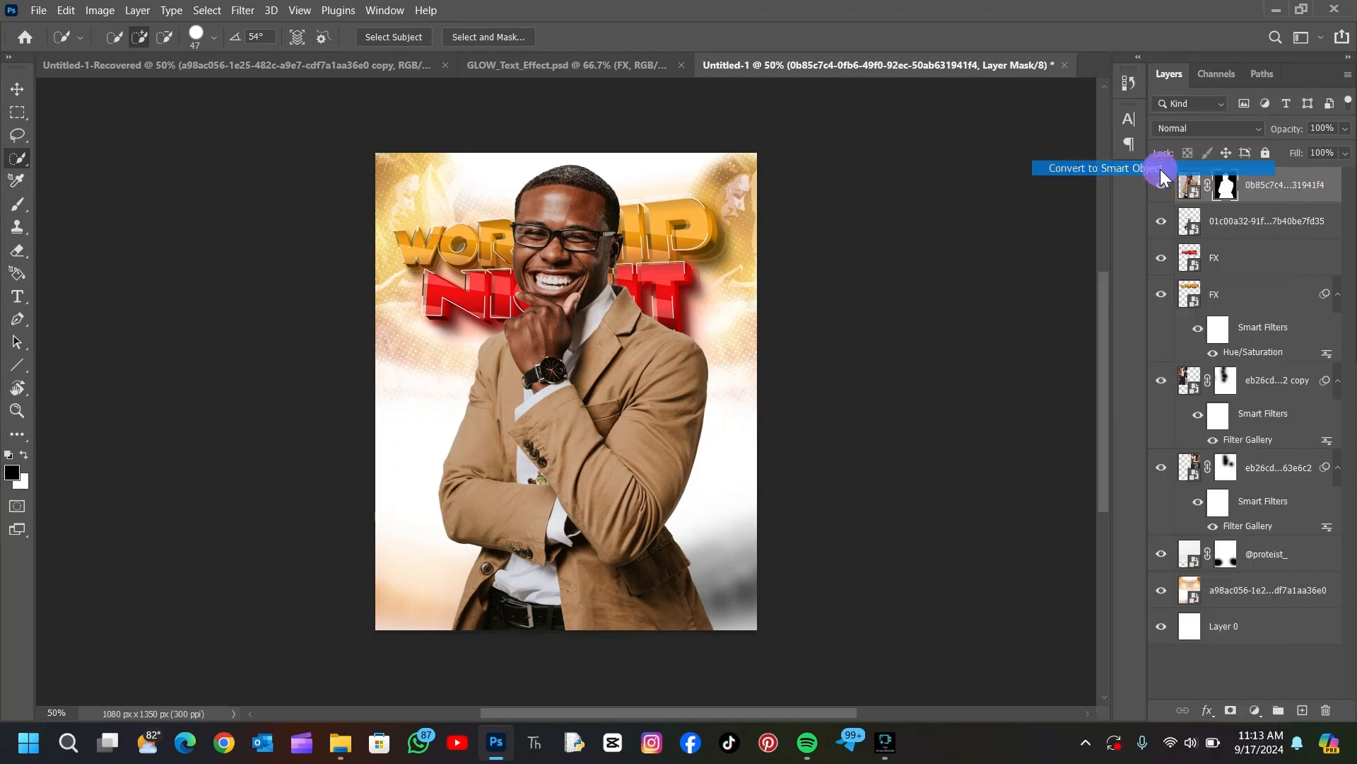
# - Scale the tan-jacketed man to about 46.7% and place him beneath the title, overlapping the left side of the teal-suited man
pyautogui.hotkey('ctrl', 't')
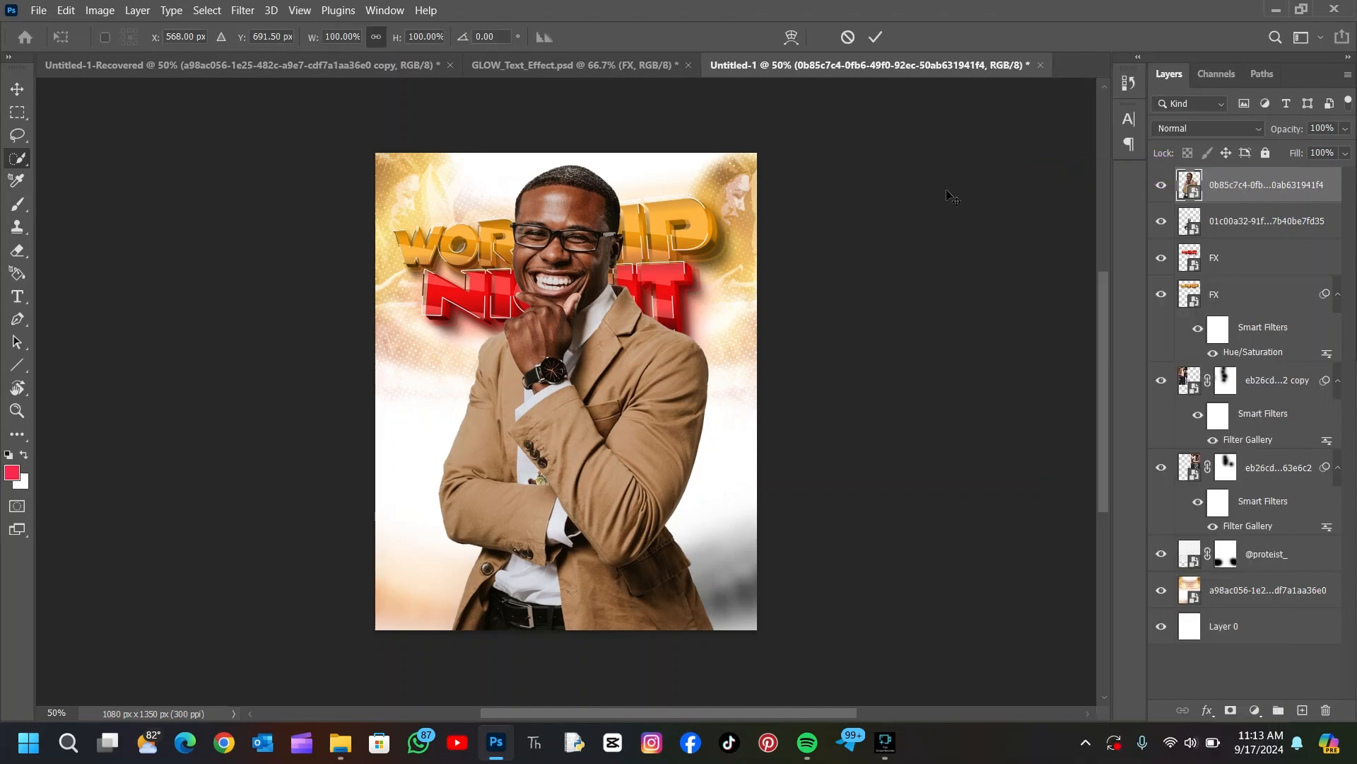
pyautogui.moveTo(575, 164); pyautogui.dragTo(512, 391)
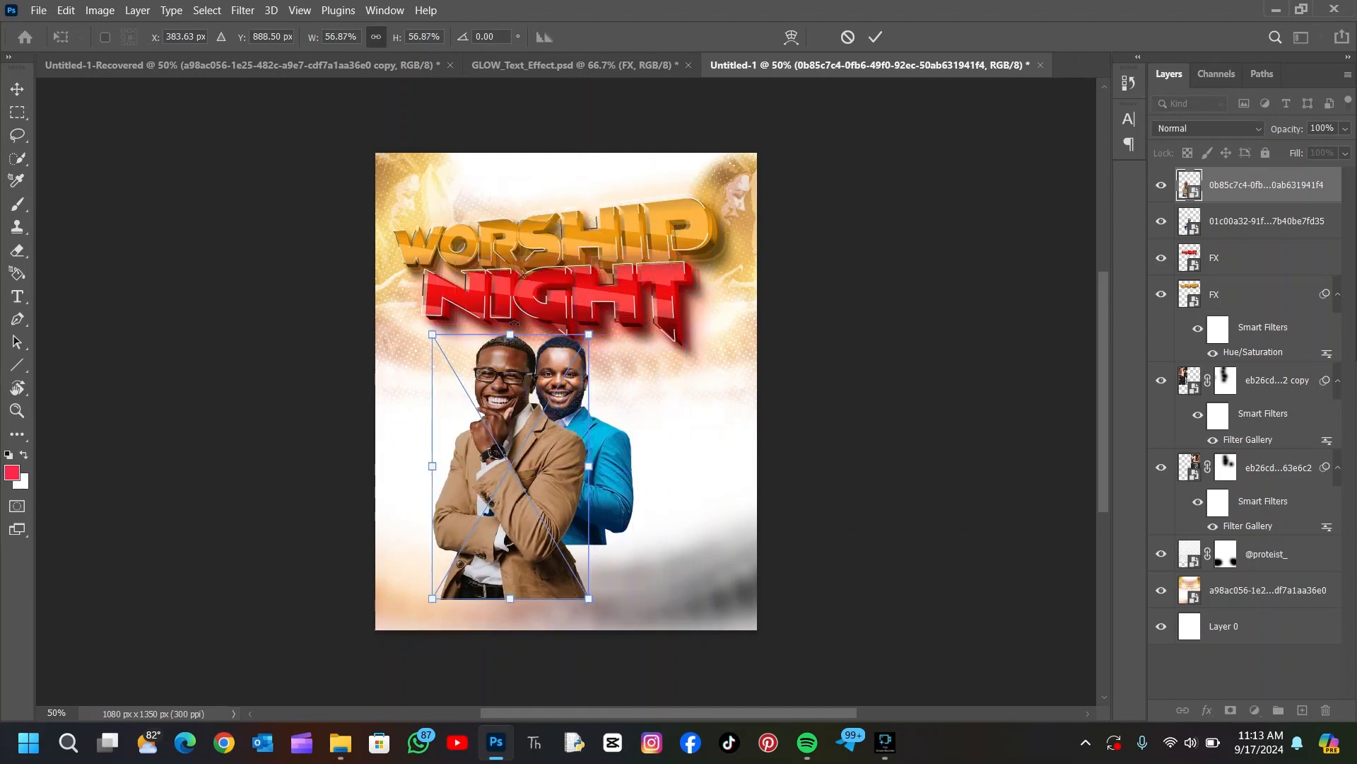
pyautogui.moveTo(510, 334); pyautogui.dragTo(510, 379)
pyautogui.moveTo(523, 440)
pyautogui.mouseDown()
pyautogui.moveTo(516, 414)
pyautogui.moveTo(517, 439)
pyautogui.mouseUp()
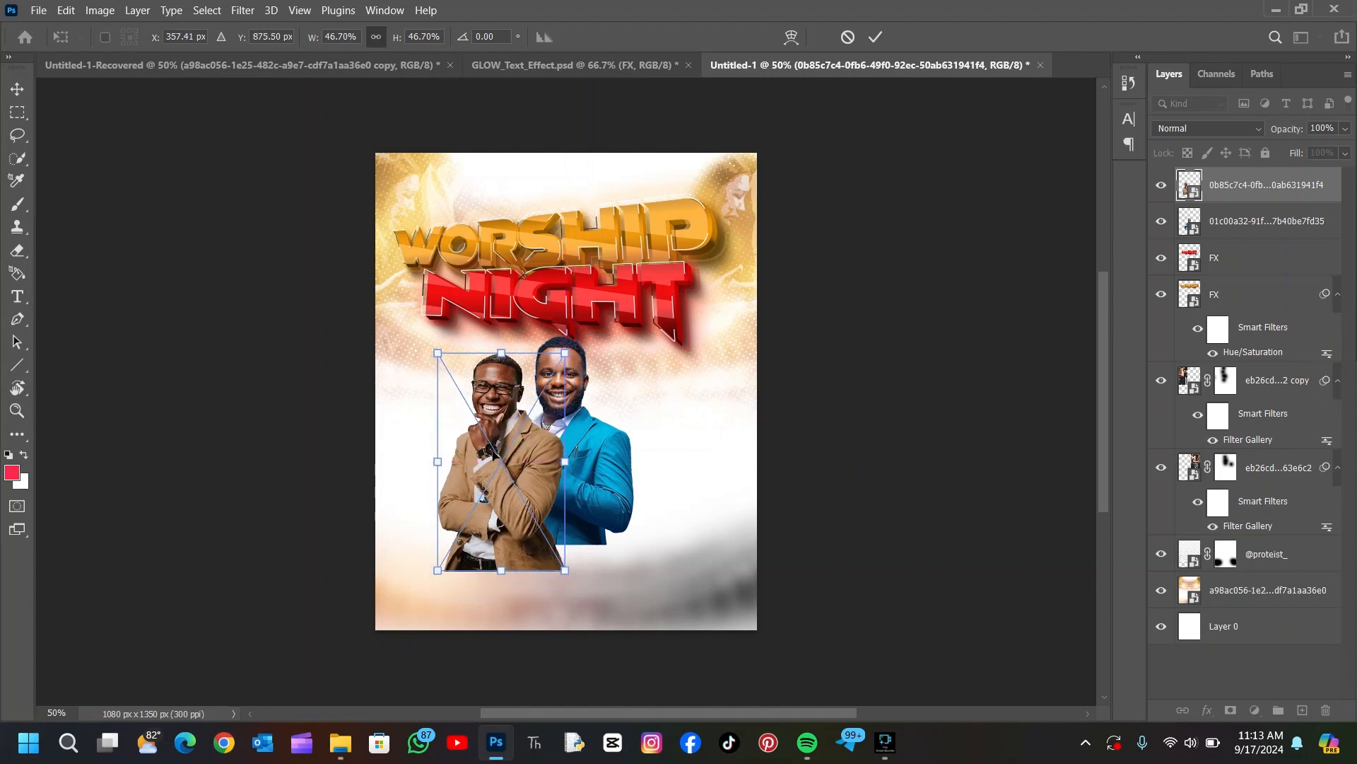
pyautogui.click(874, 38)
# - Move the teal-suited man slightly down and left so his head lines up with the tan-jacketed man's
pyautogui.press('w')
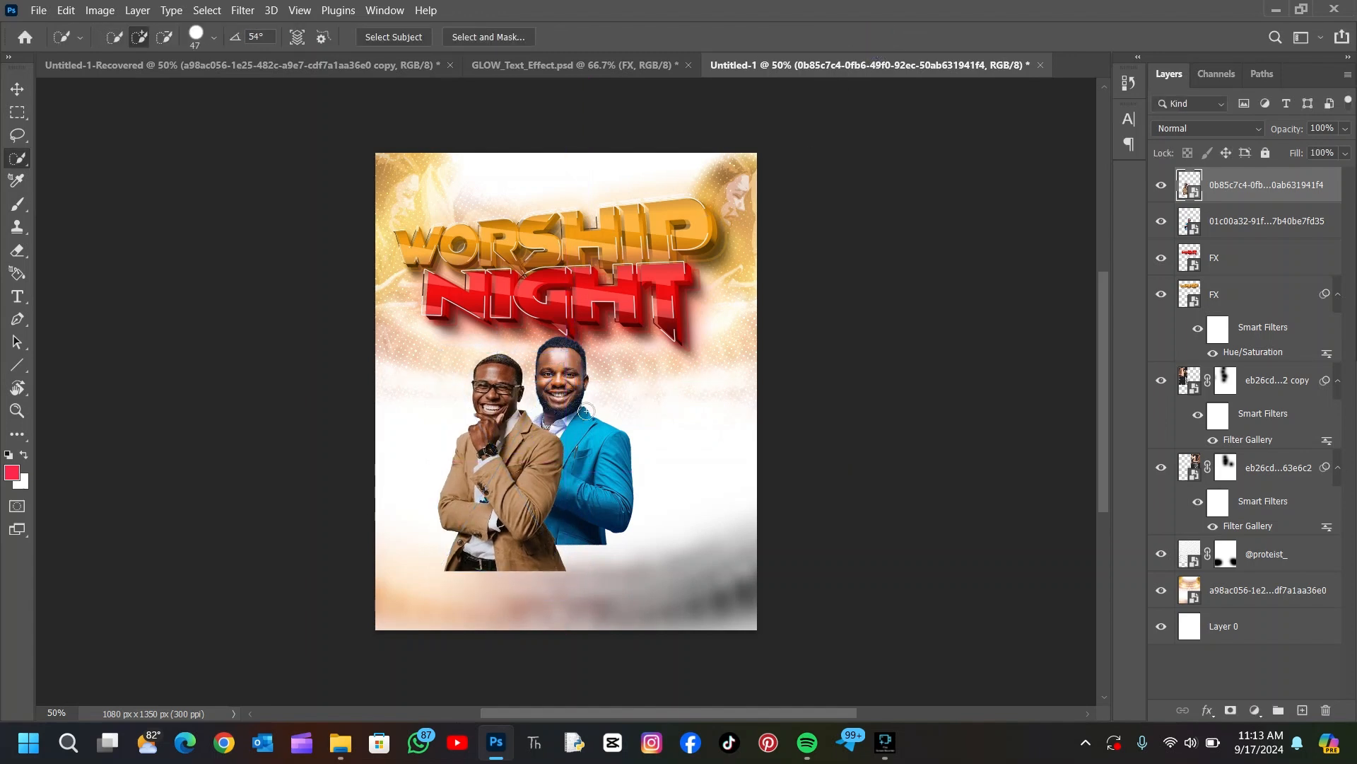
pyautogui.click(16, 89)
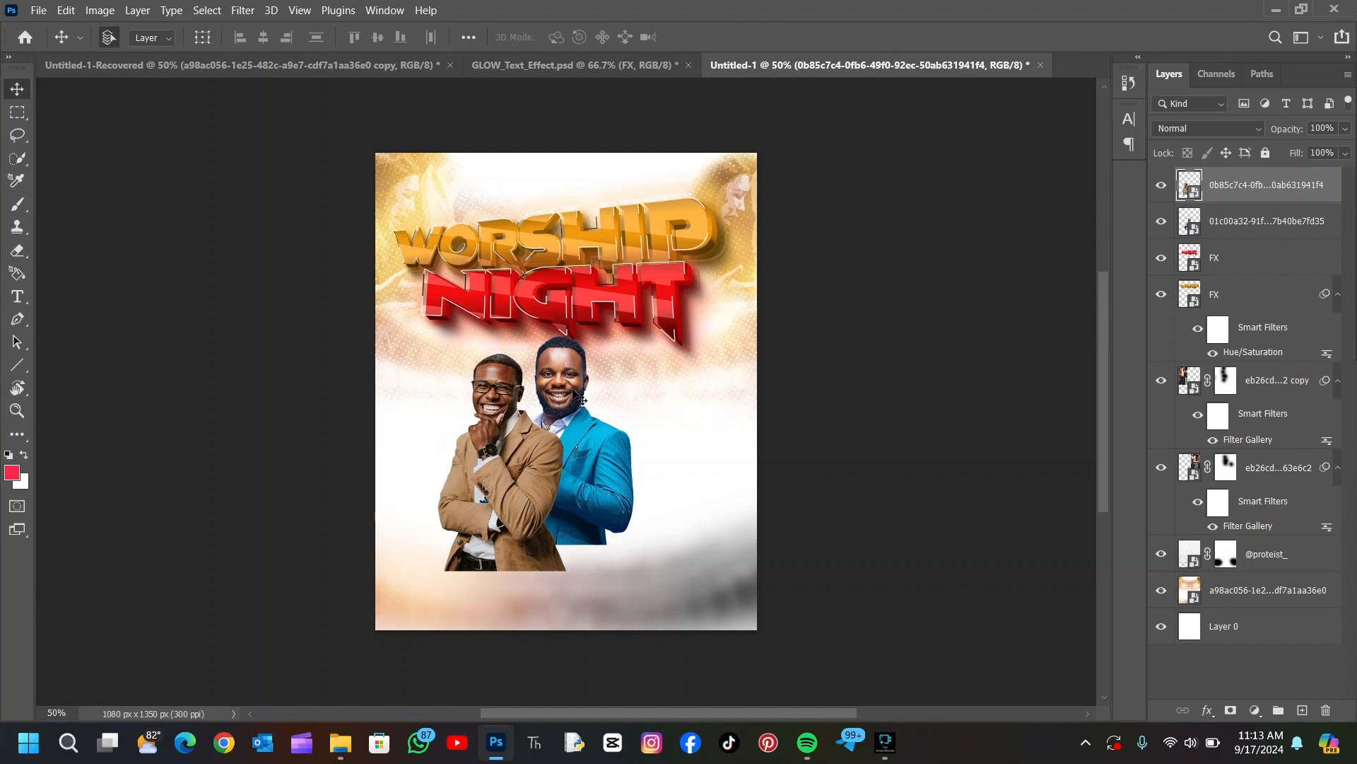
pyautogui.moveTo(579, 400); pyautogui.dragTo(575, 420)
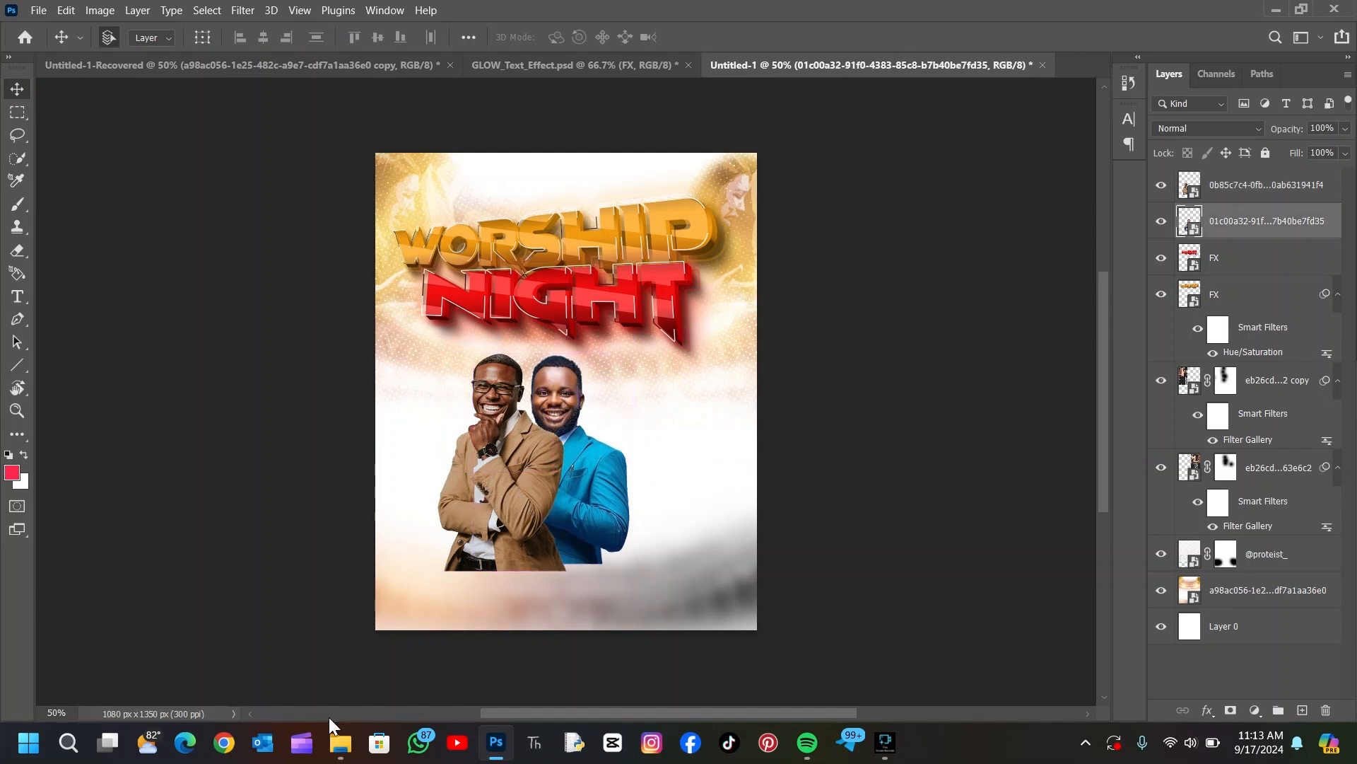
# - Place Corporate headshot.jpeg from the chuch folder over the right side of the flyer and flip it horizontally
pyautogui.hotkey('alt', 'Tab')
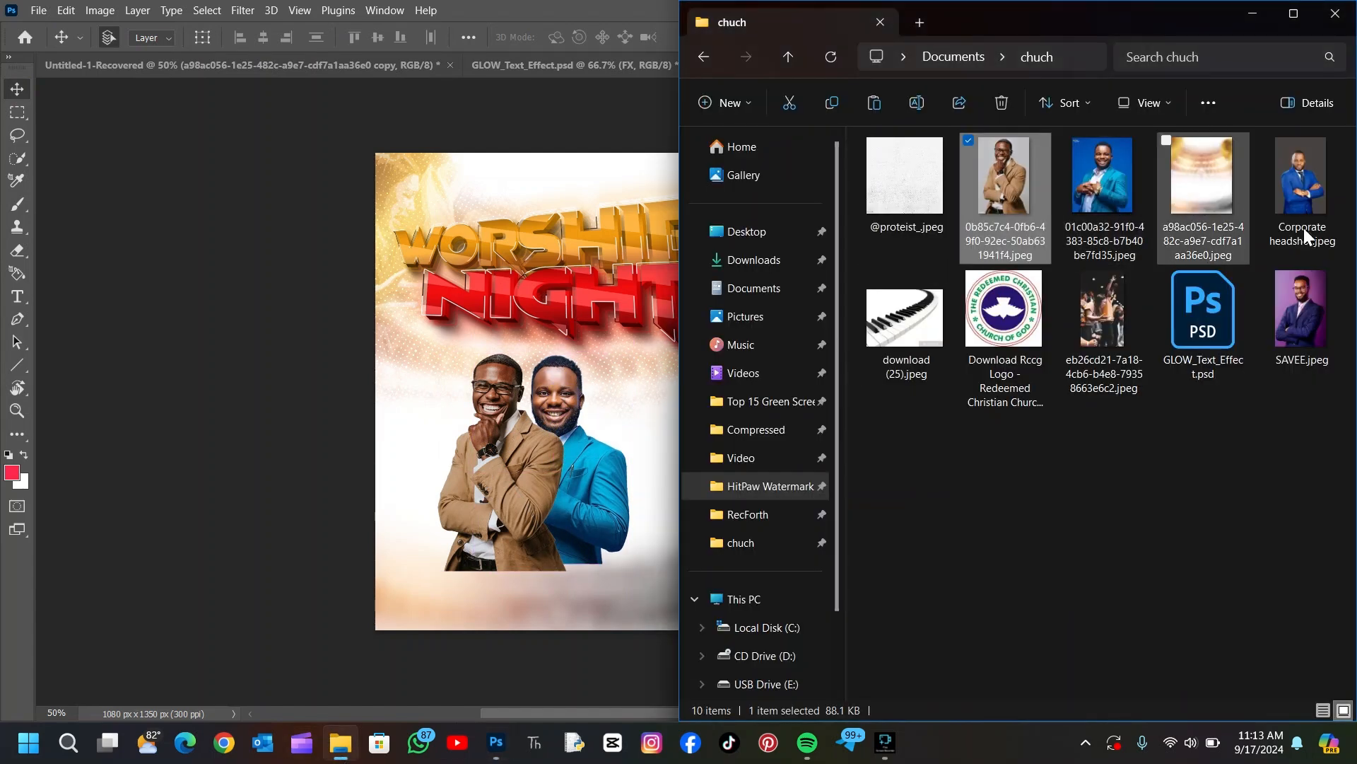
pyautogui.moveTo(1305, 187); pyautogui.dragTo(644, 350)
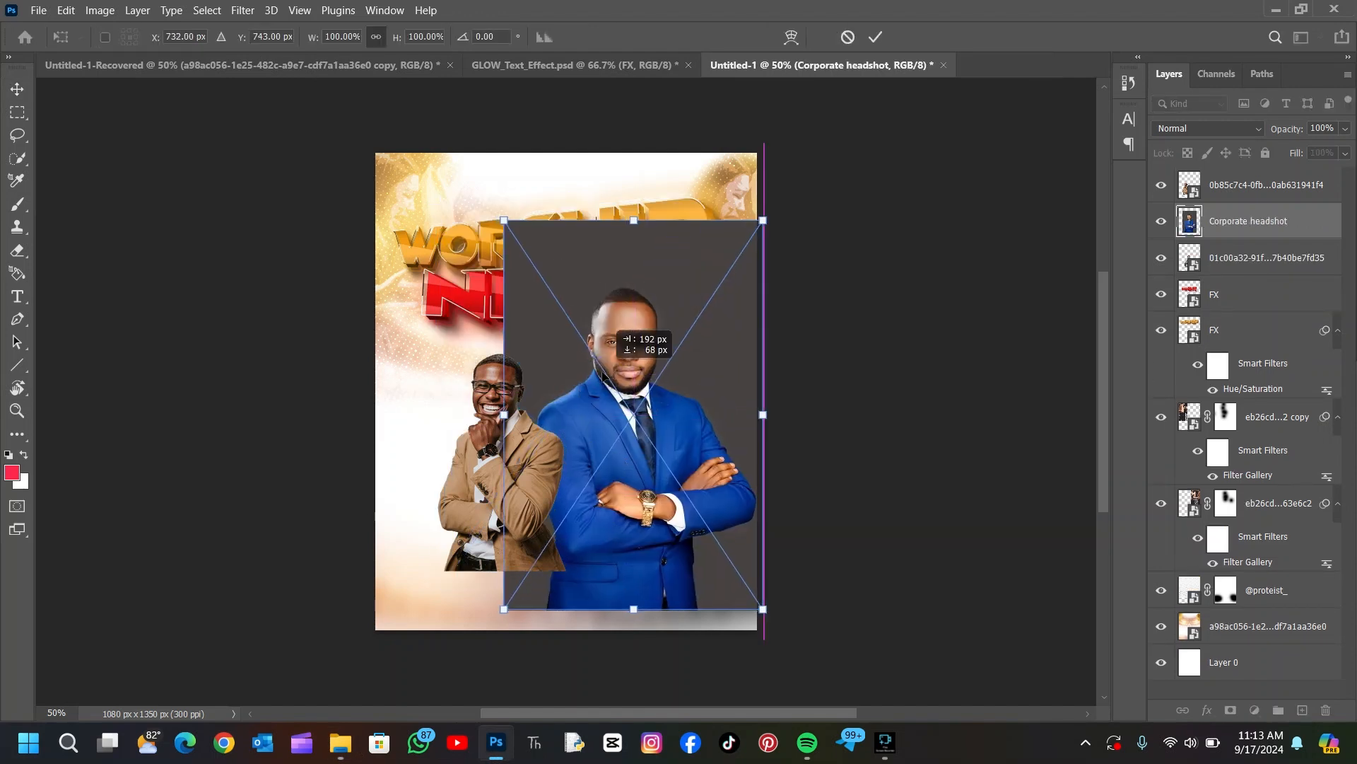
pyautogui.rightClick(612, 382)
pyautogui.click(606, 312)
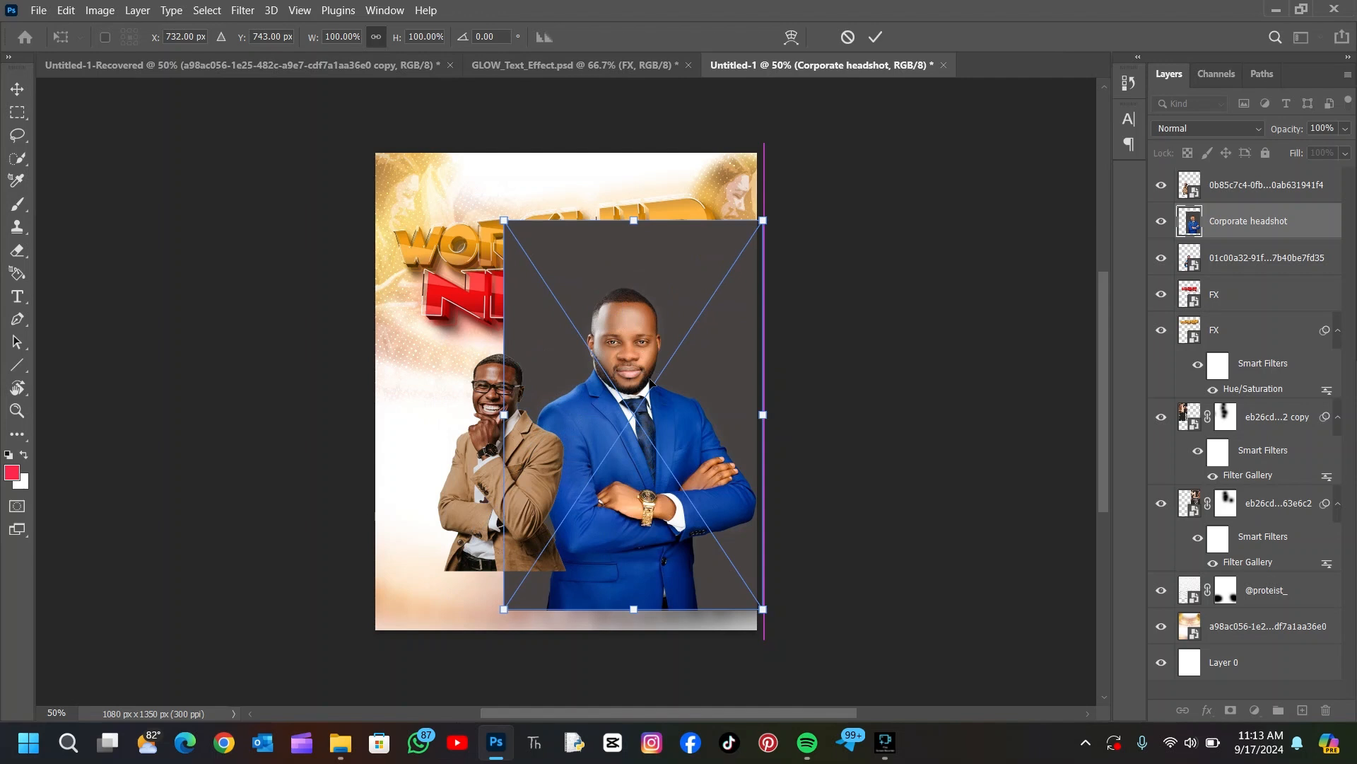
pyautogui.rightClick(663, 360)
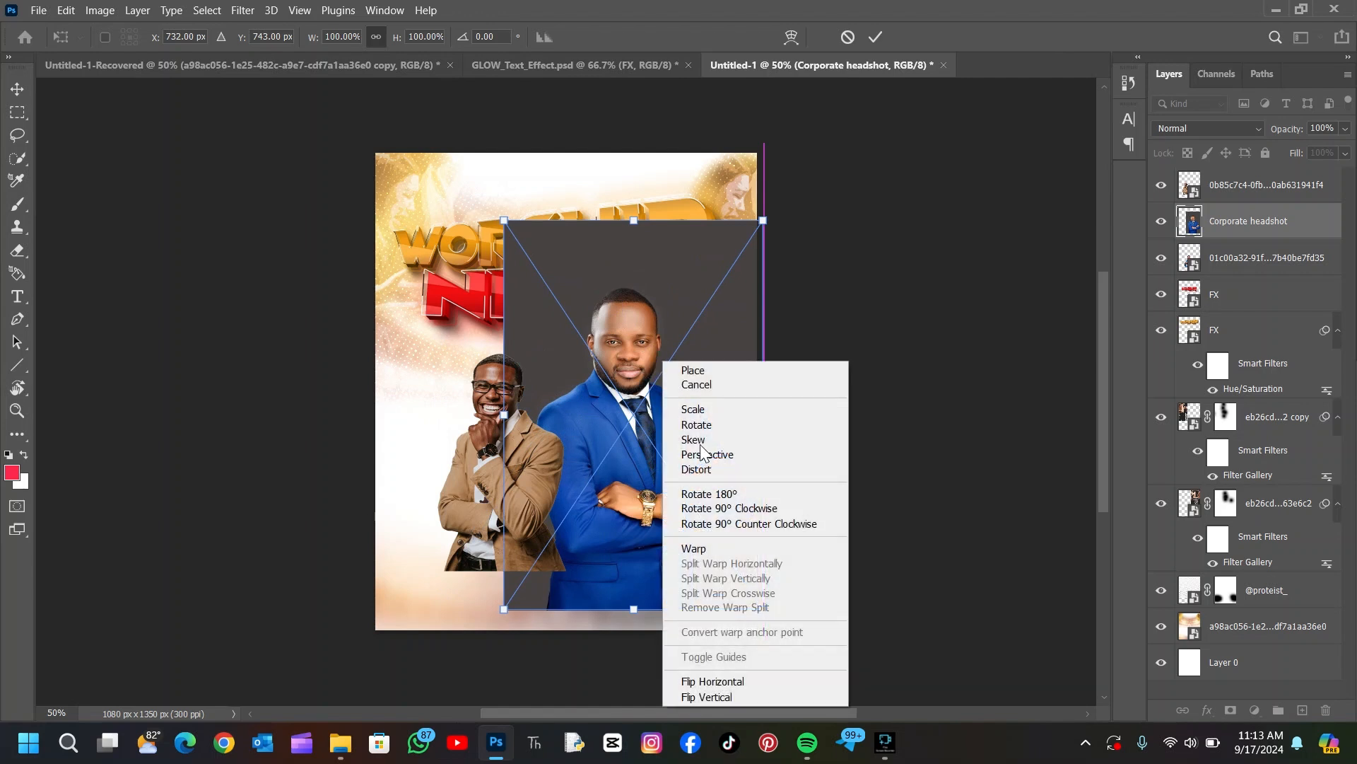
pyautogui.click(762, 680)
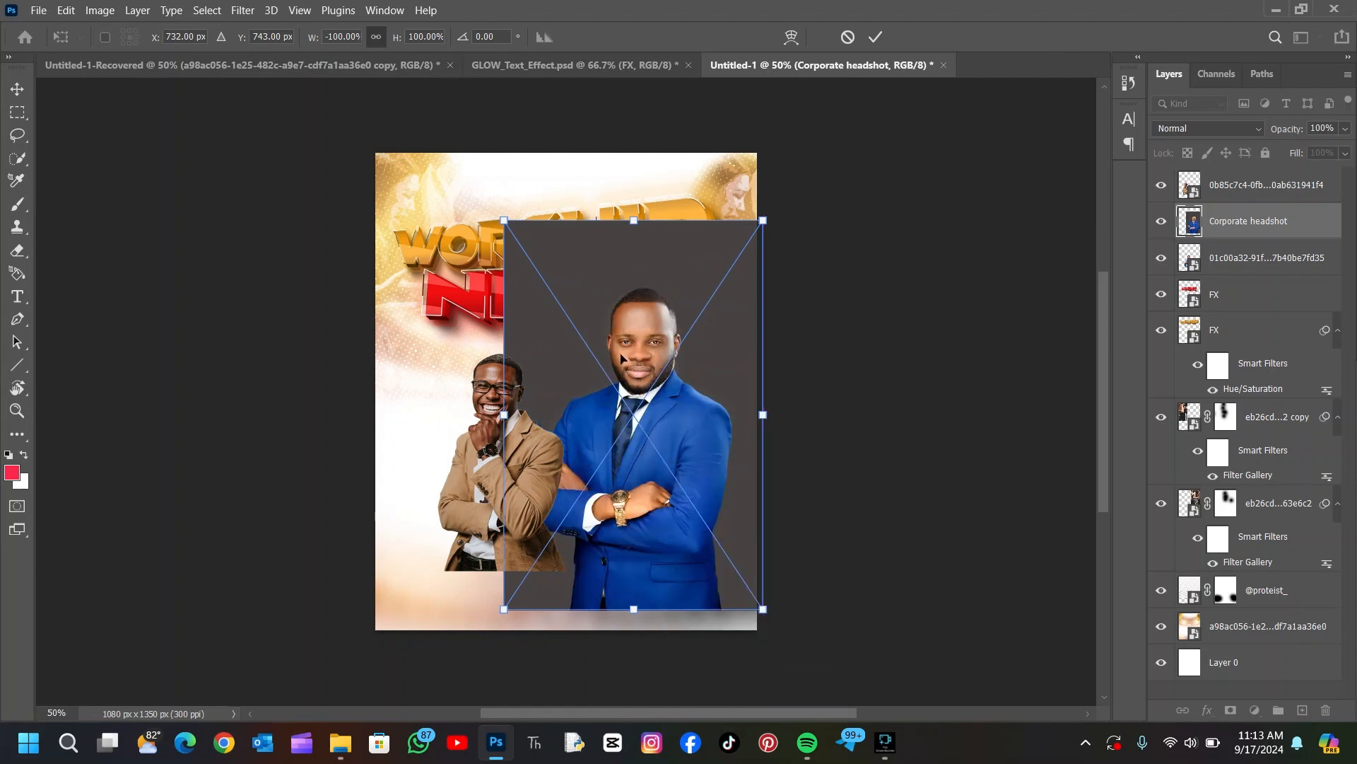
pyautogui.click(875, 36)
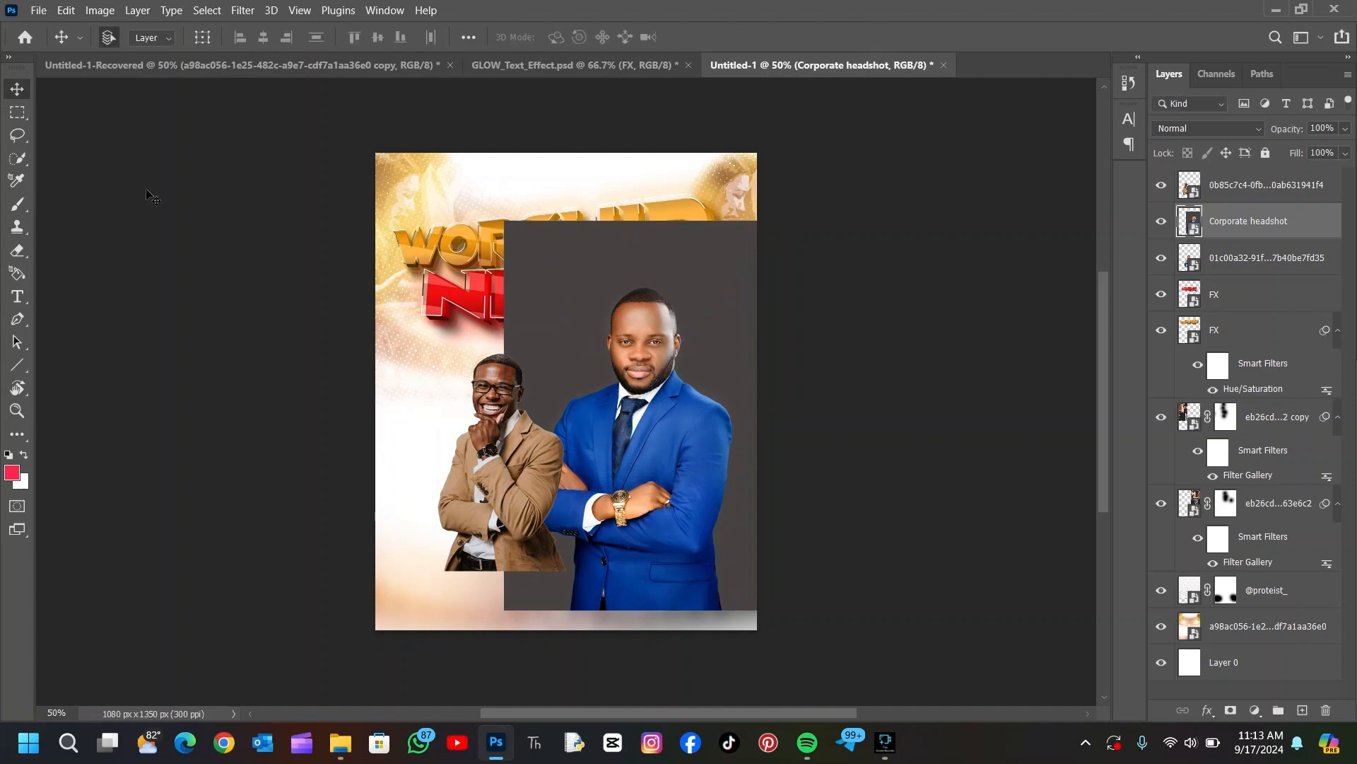
# - Isolate the blue-suited man in the Corporate headshot layer with Select Subject and a mask, and convert the layer to a smart object
pyautogui.click(17, 158)
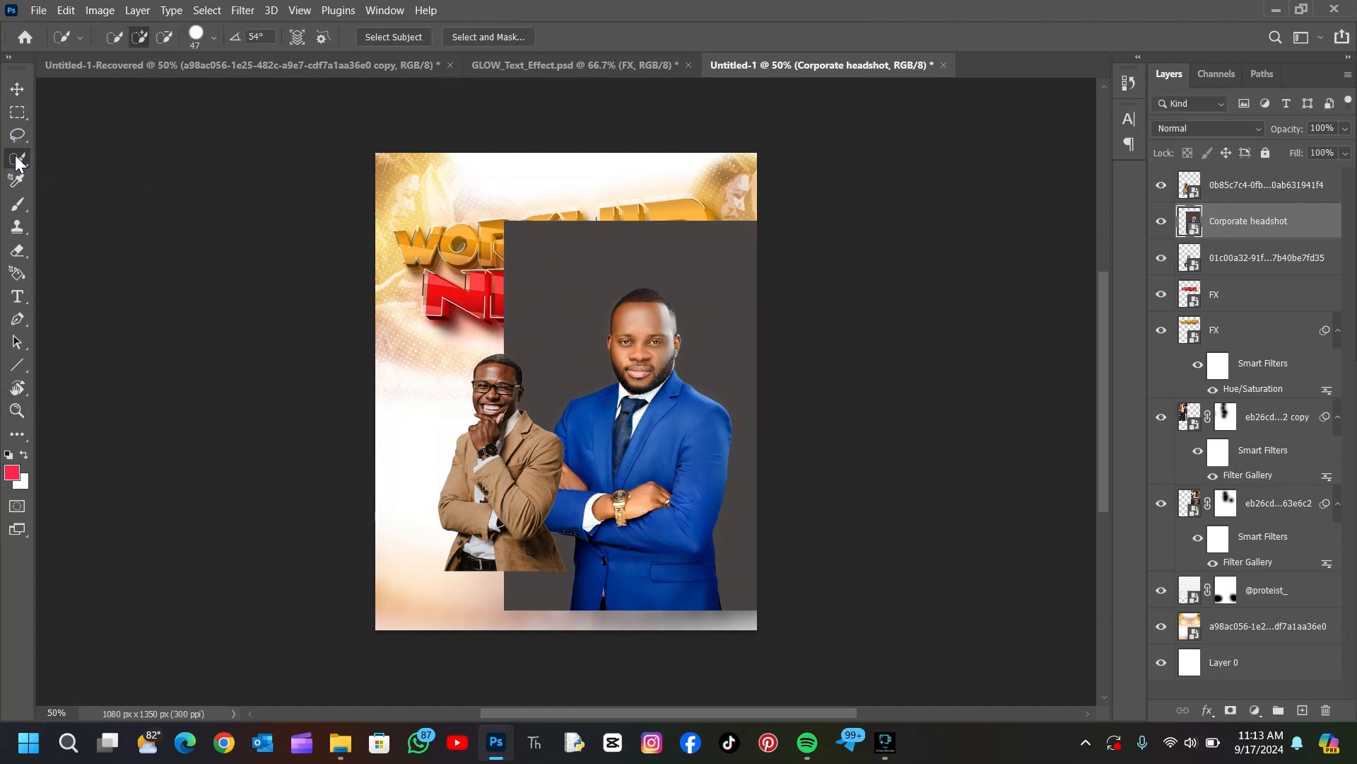
pyautogui.click(412, 36)
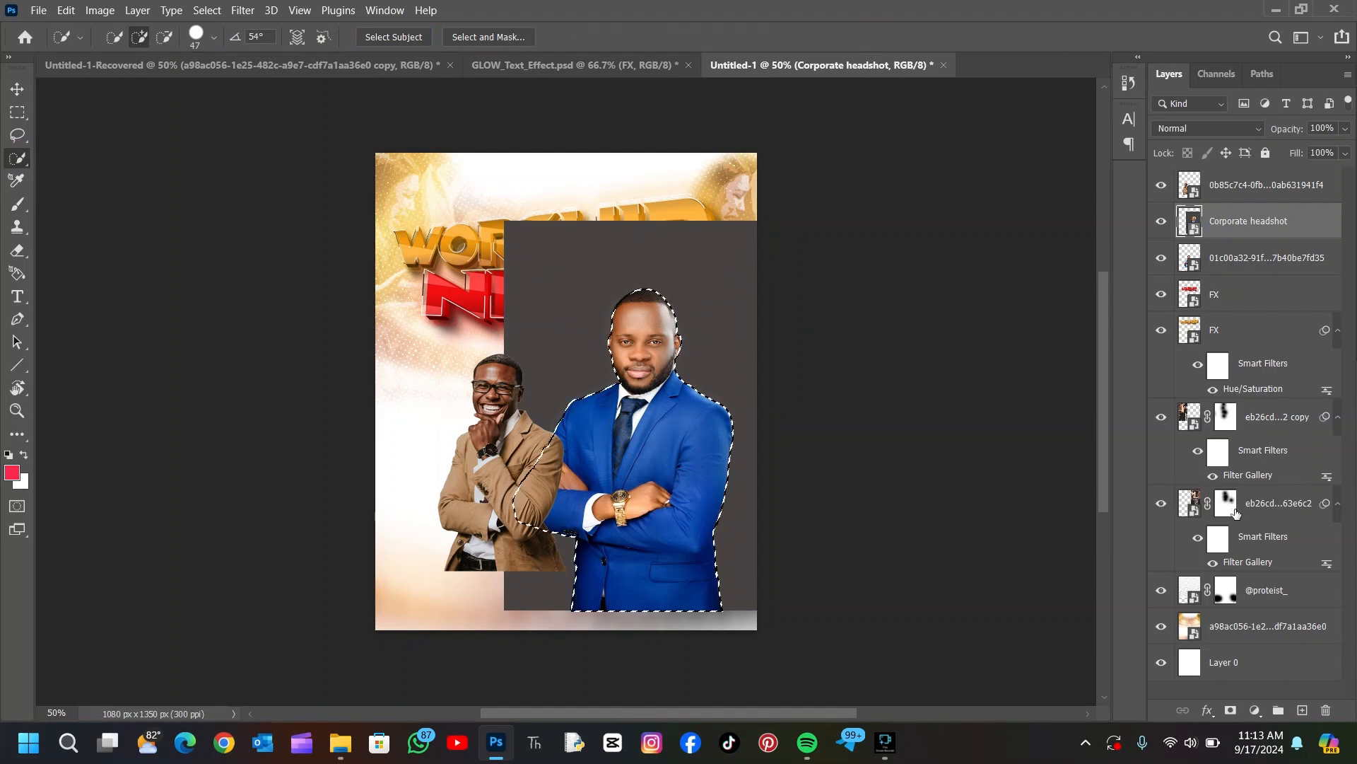
pyautogui.click(1232, 710)
pyautogui.rightClick(1270, 220)
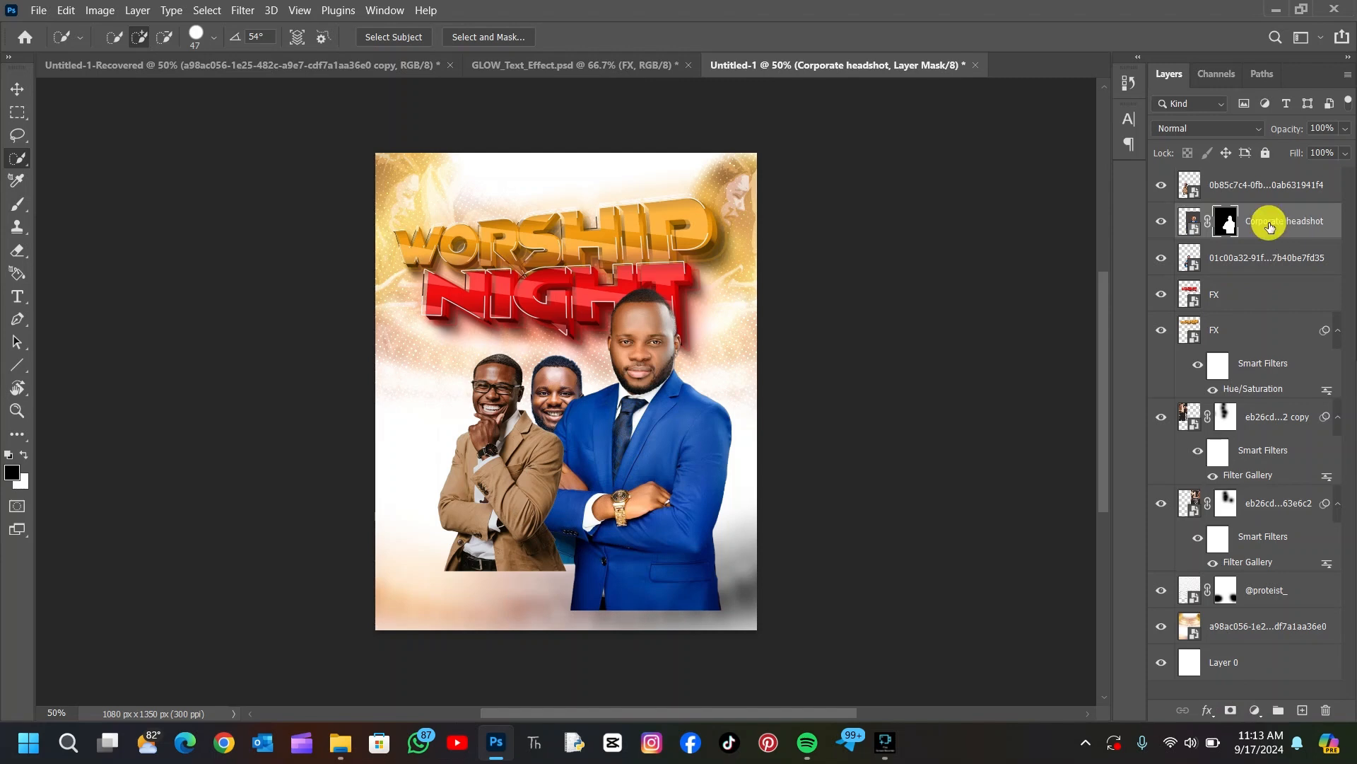
pyautogui.click(1095, 171)
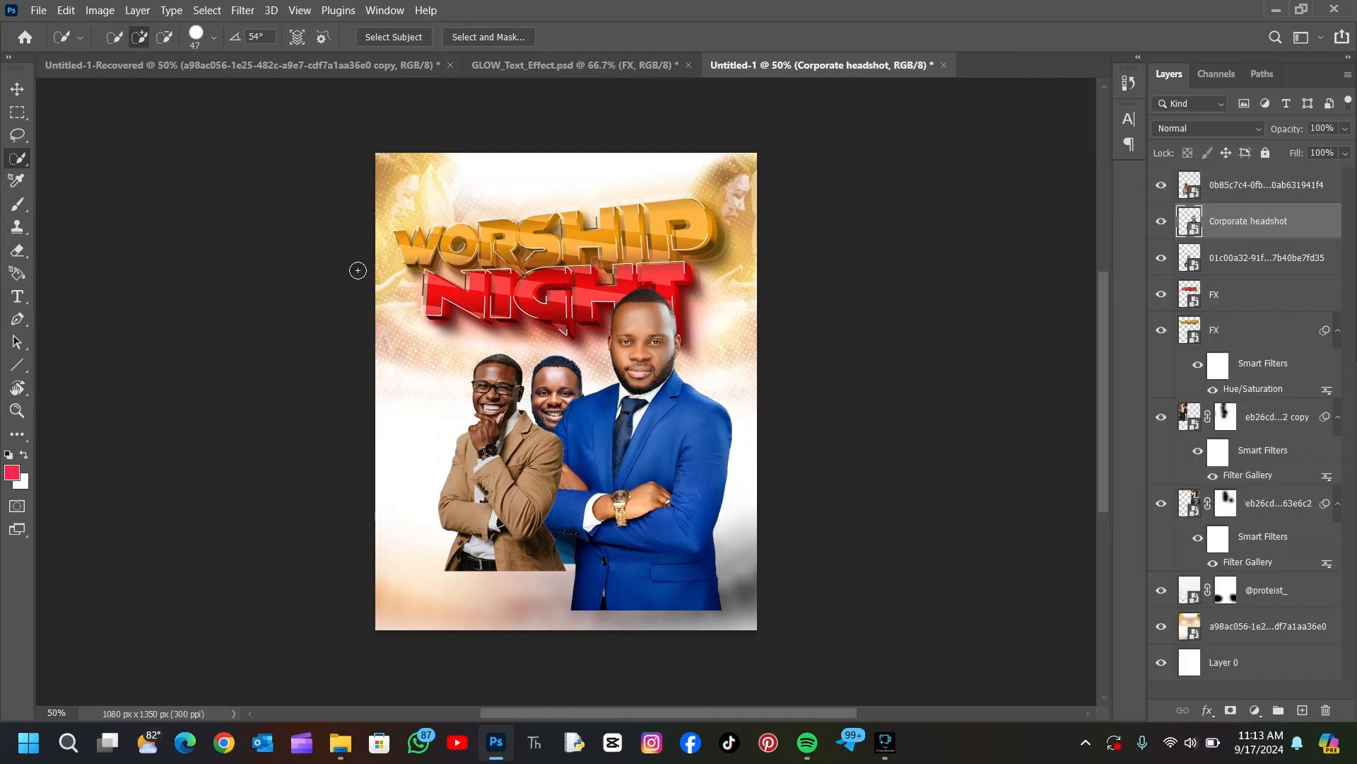
pyautogui.click(20, 97)
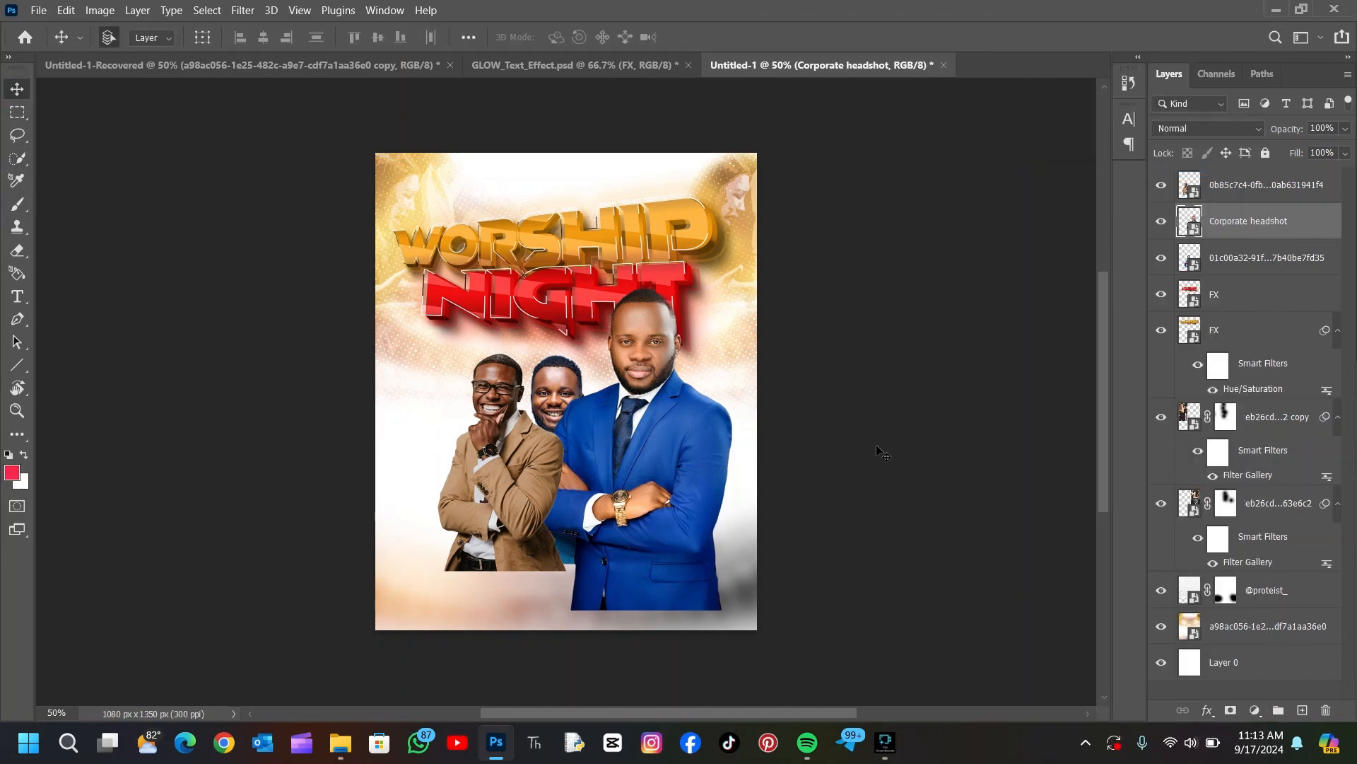
# - Move the Corporate headshot layer beneath the teal-suited man's layer, scale it to about 66.2%, and line up the blue-suited man beside him
pyautogui.moveTo(1281, 225); pyautogui.dragTo(1272, 275)
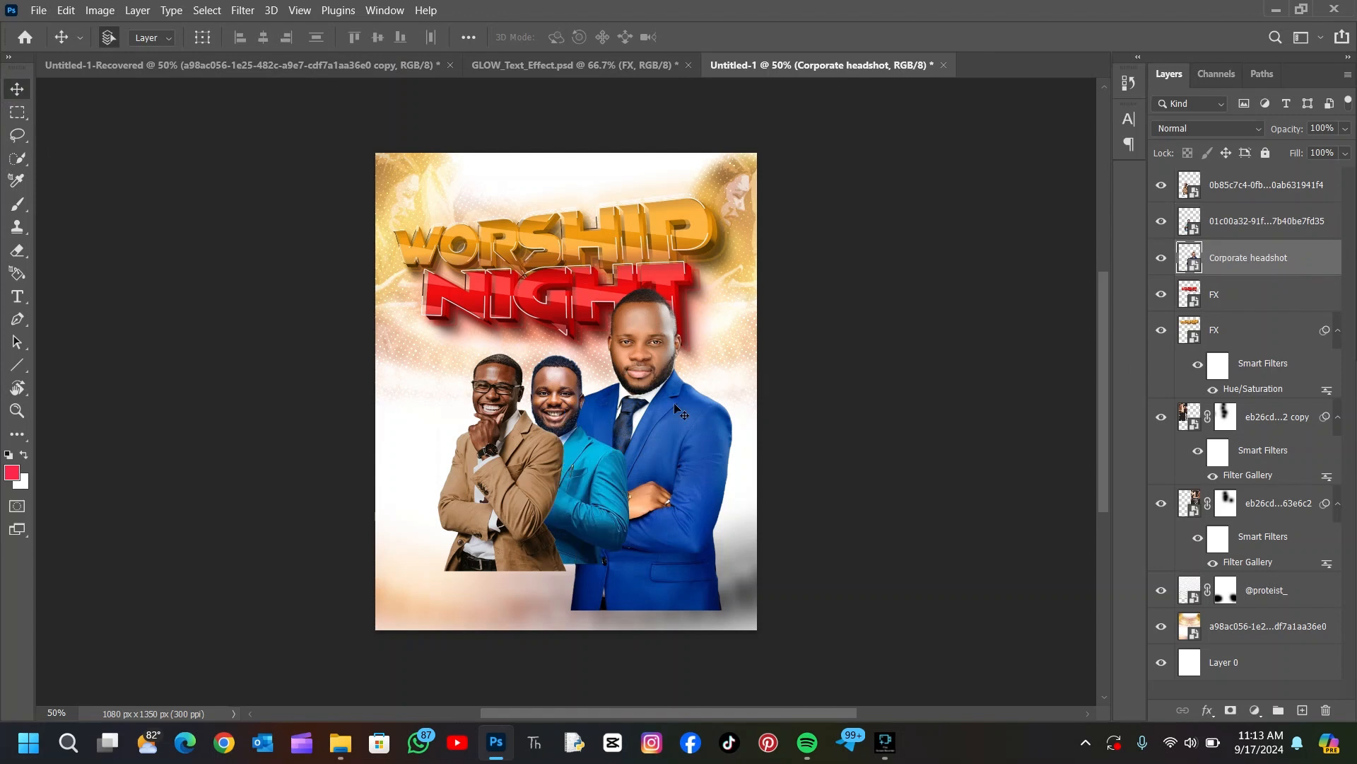
pyautogui.moveTo(649, 442); pyautogui.dragTo(645, 478)
pyautogui.hotkey('ctrl', 't')
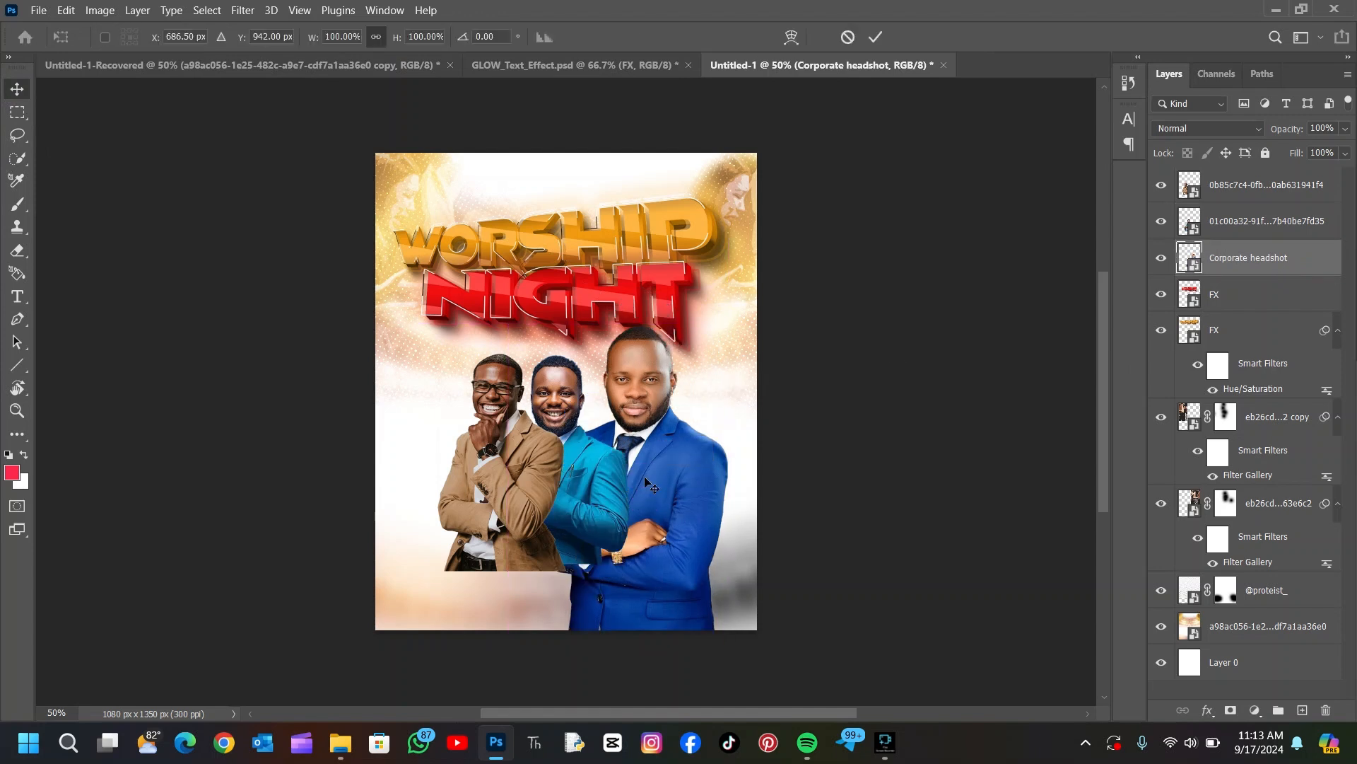
pyautogui.moveTo(507, 324); pyautogui.dragTo(586, 436)
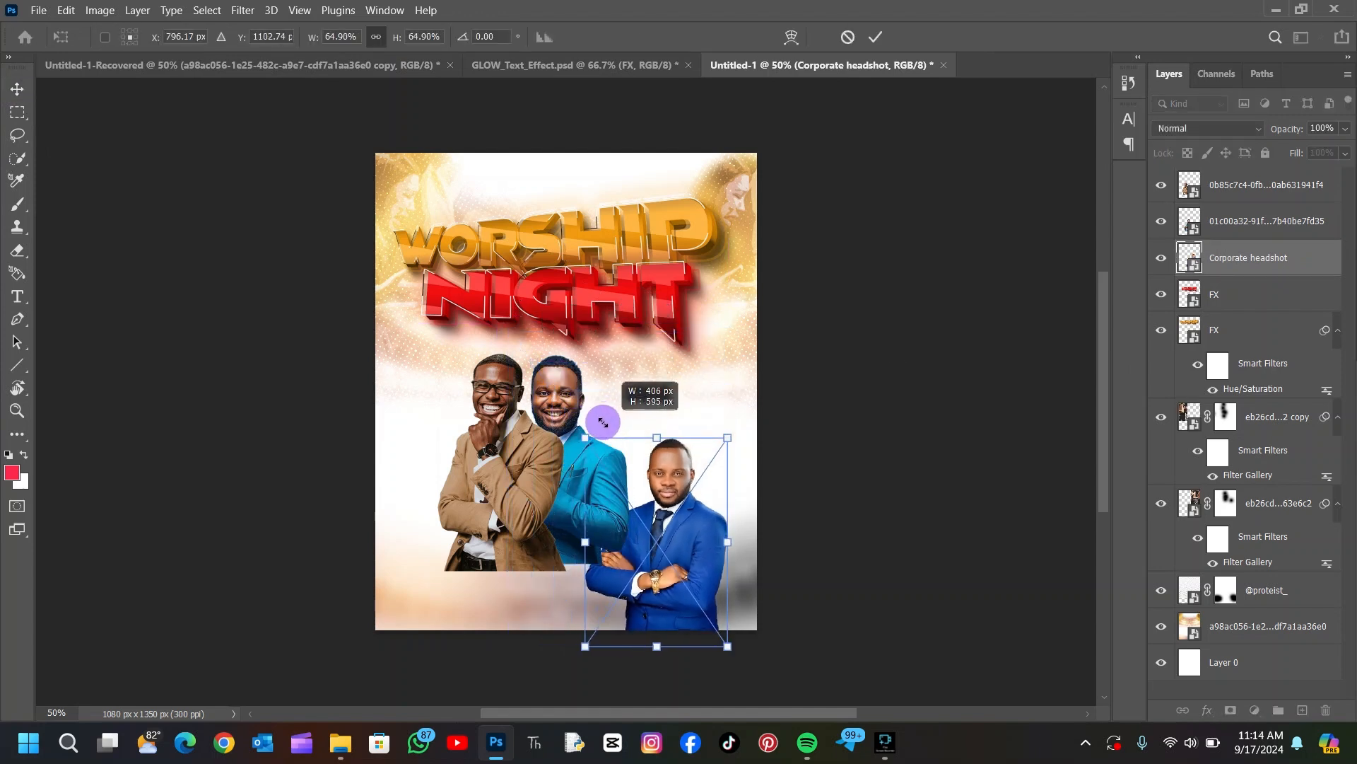
pyautogui.moveTo(679, 475); pyautogui.dragTo(643, 436)
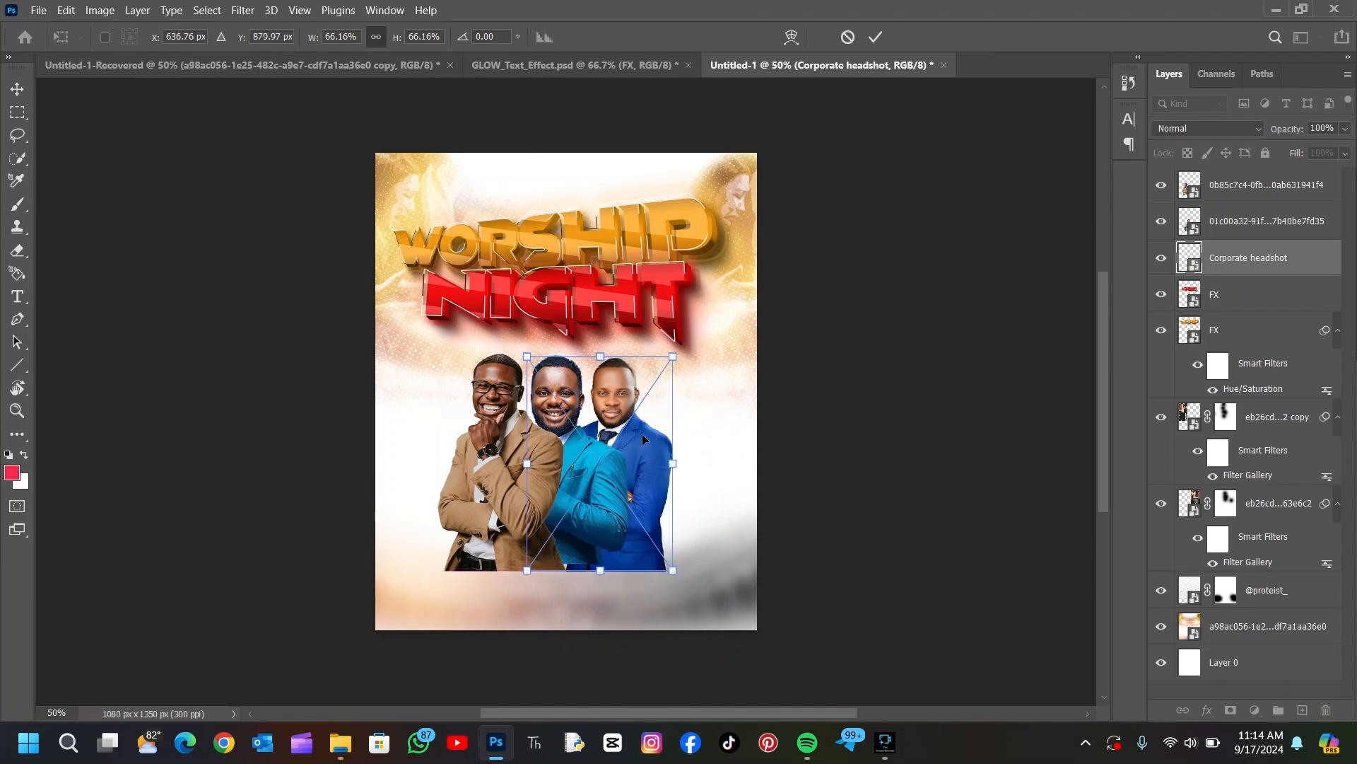
pyautogui.click(875, 37)
# - Place SAVEE.jpeg from the chuch folder into the flyer at its default size
pyautogui.click(345, 756)
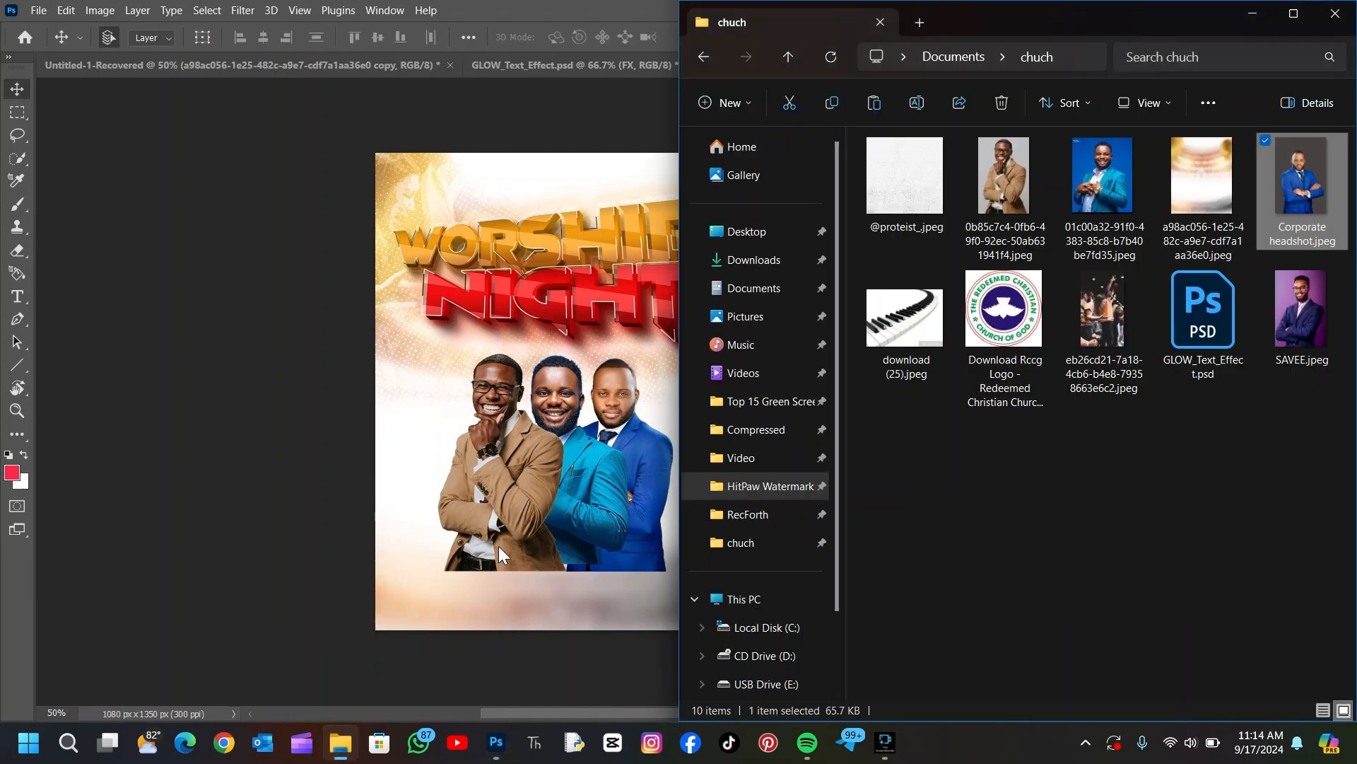
pyautogui.moveTo(1335, 248); pyautogui.dragTo(523, 438)
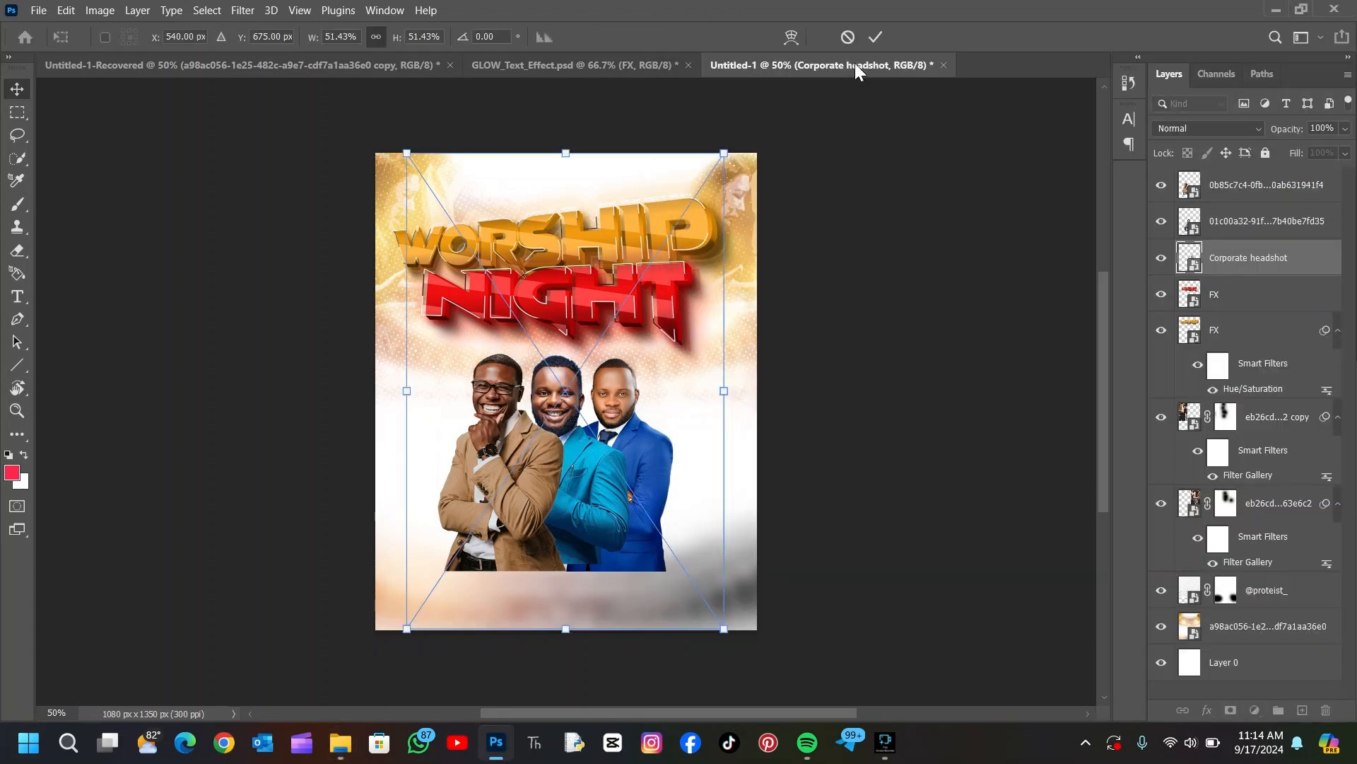
pyautogui.click(875, 37)
pyautogui.press('Return')
# - Isolate the man in the SAVEE layer with Select Subject and a layer mask, and convert the layer to a smart object
pyautogui.click(21, 159)
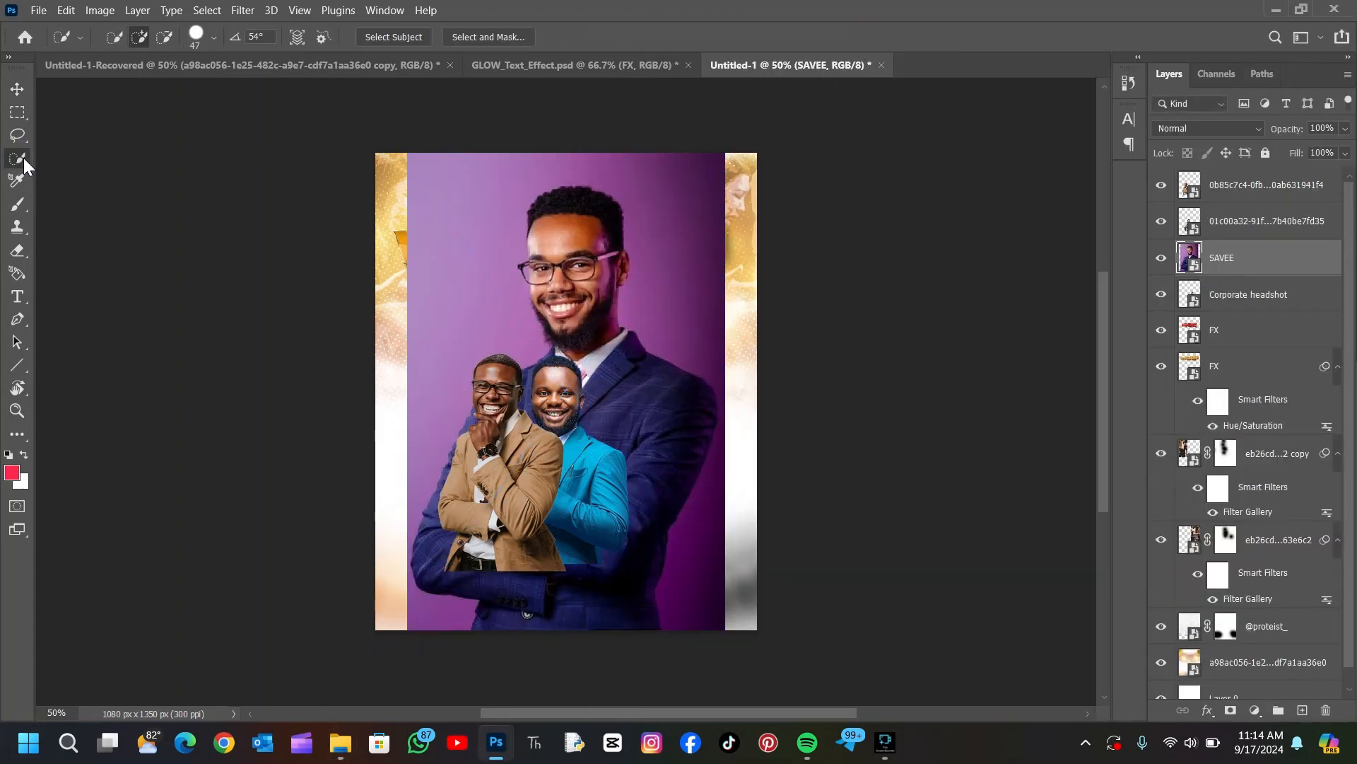
pyautogui.click(396, 36)
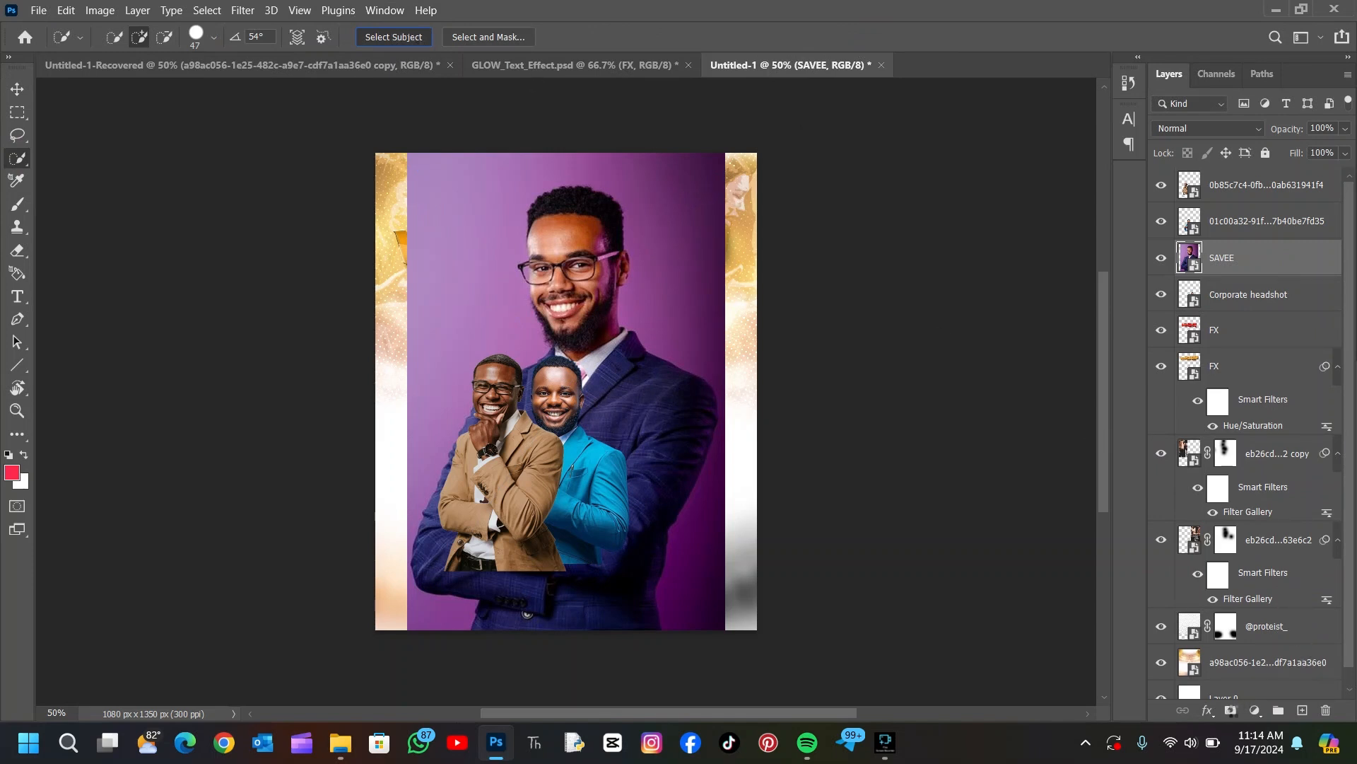
pyautogui.click(1231, 710)
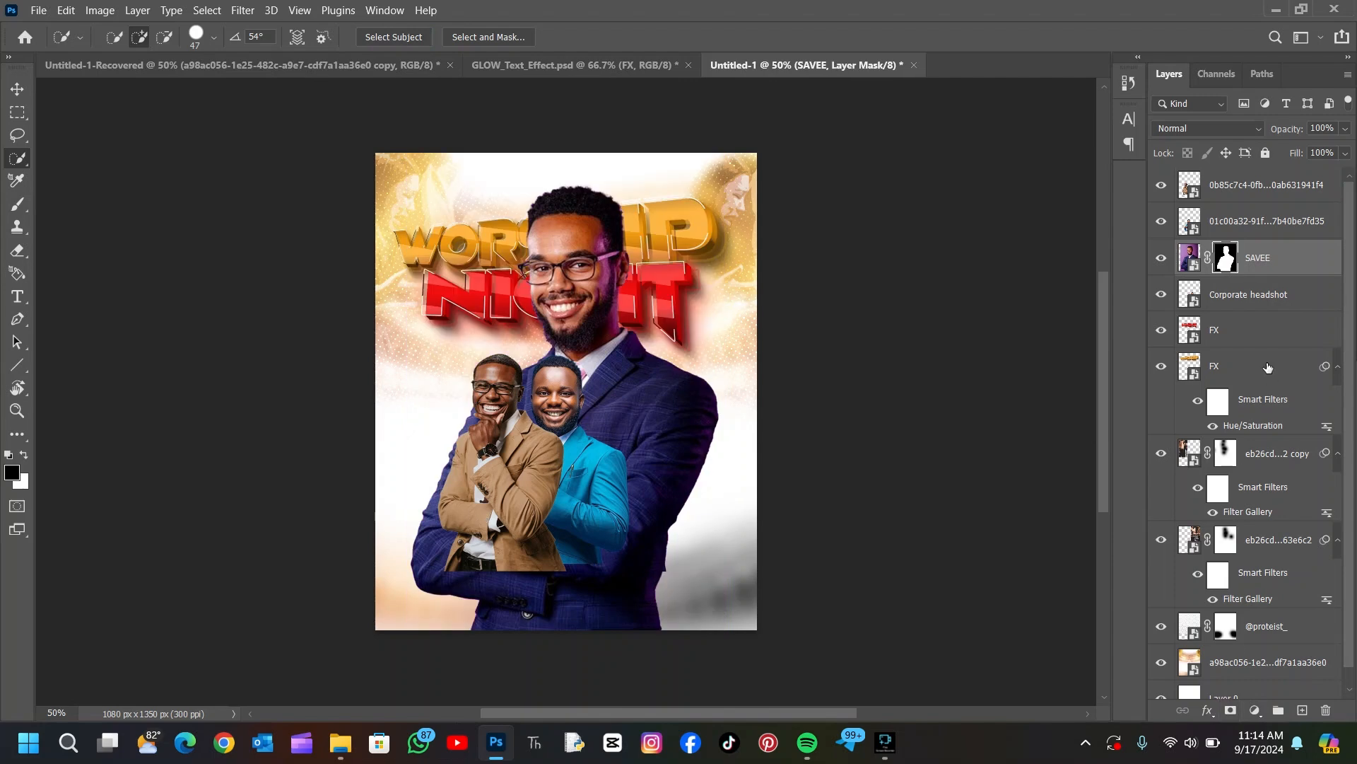
pyautogui.rightClick(1268, 261)
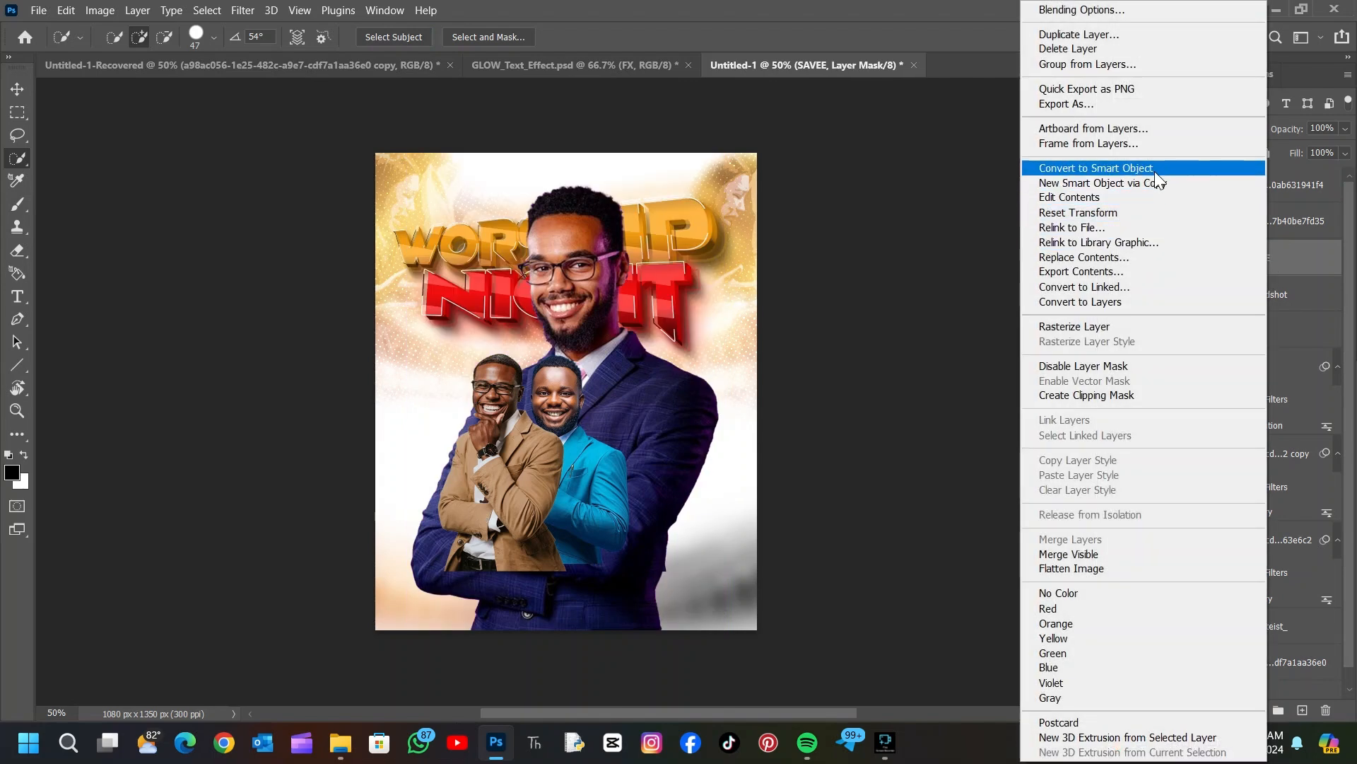
pyautogui.click(1155, 171)
# - Scale the SAVEE man to about 50.6%, place him right of the blue-suited man, and move his layer beneath Corporate headshot
pyautogui.click(19, 89)
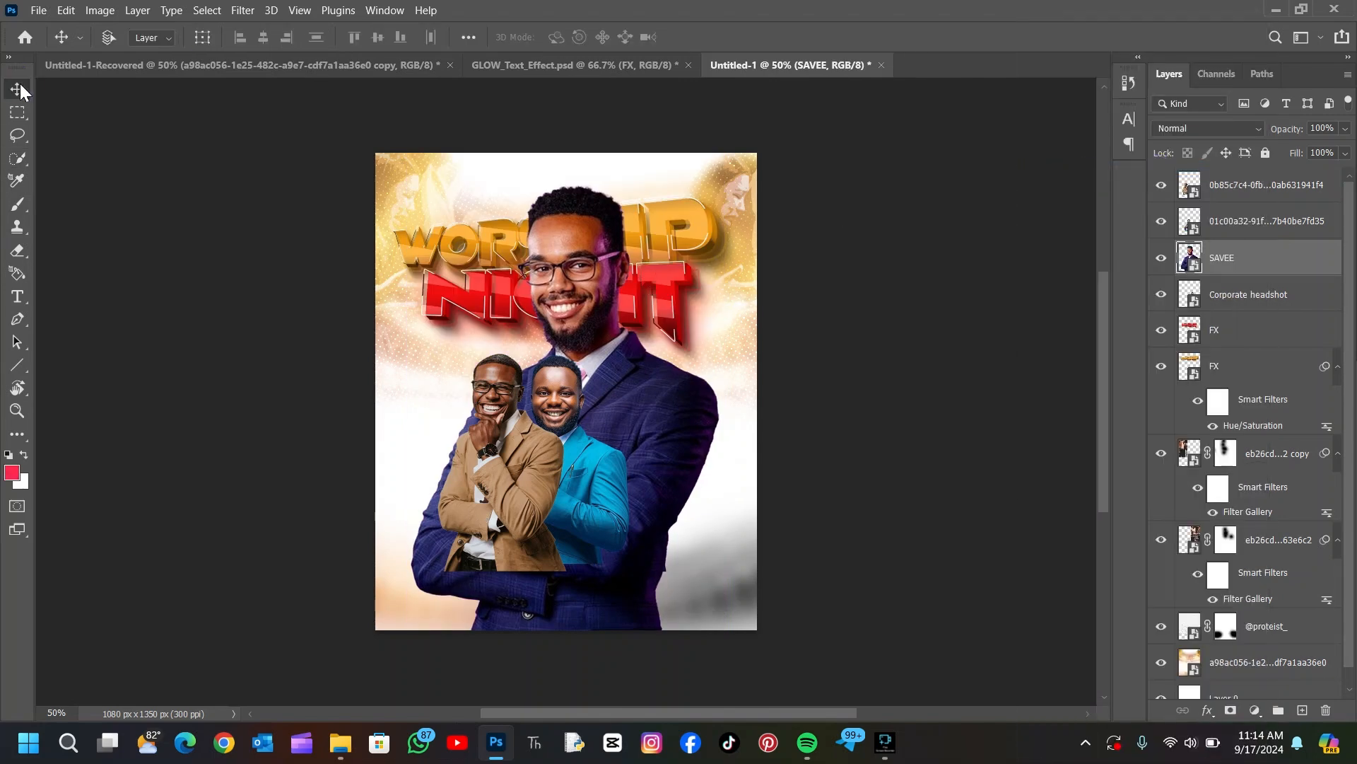
pyautogui.hotkey('ctrl', 't')
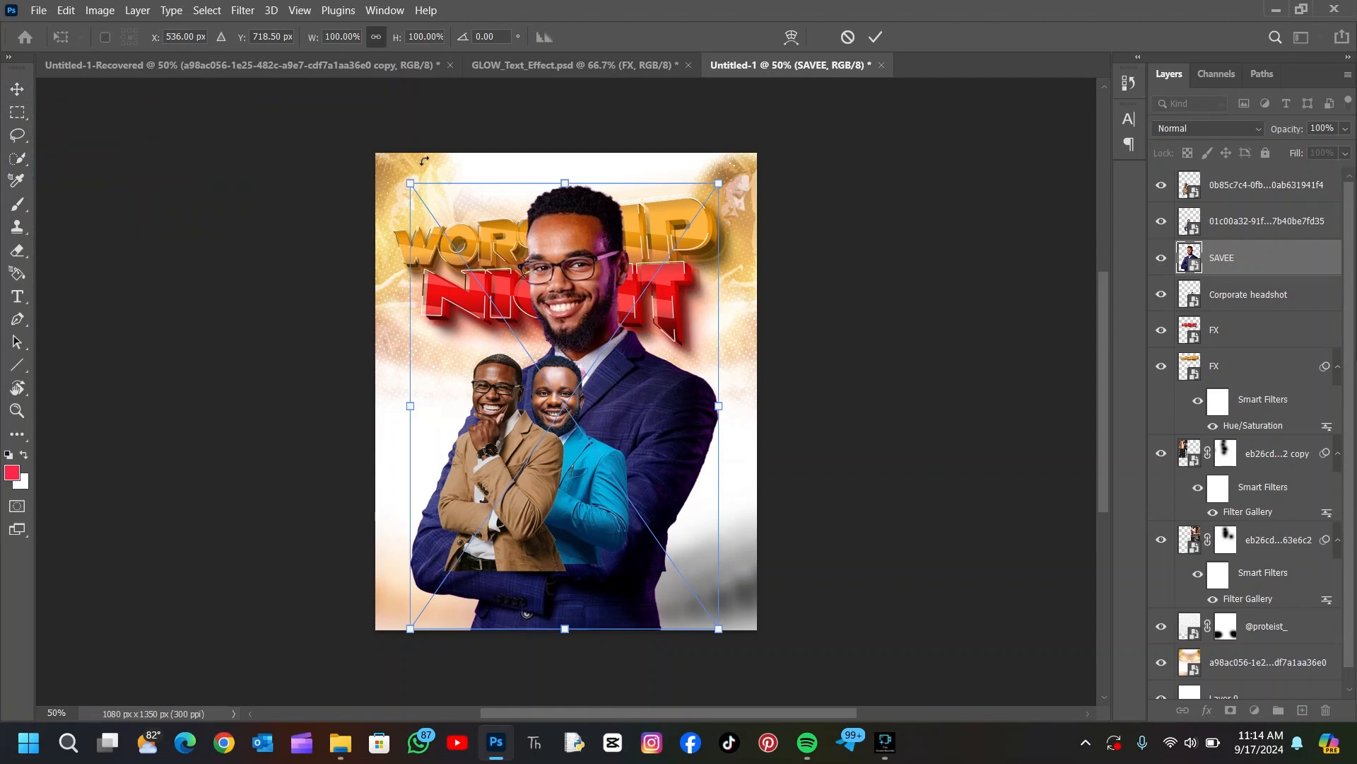
pyautogui.moveTo(410, 183); pyautogui.dragTo(573, 401)
pyautogui.moveTo(675, 514); pyautogui.dragTo(702, 454)
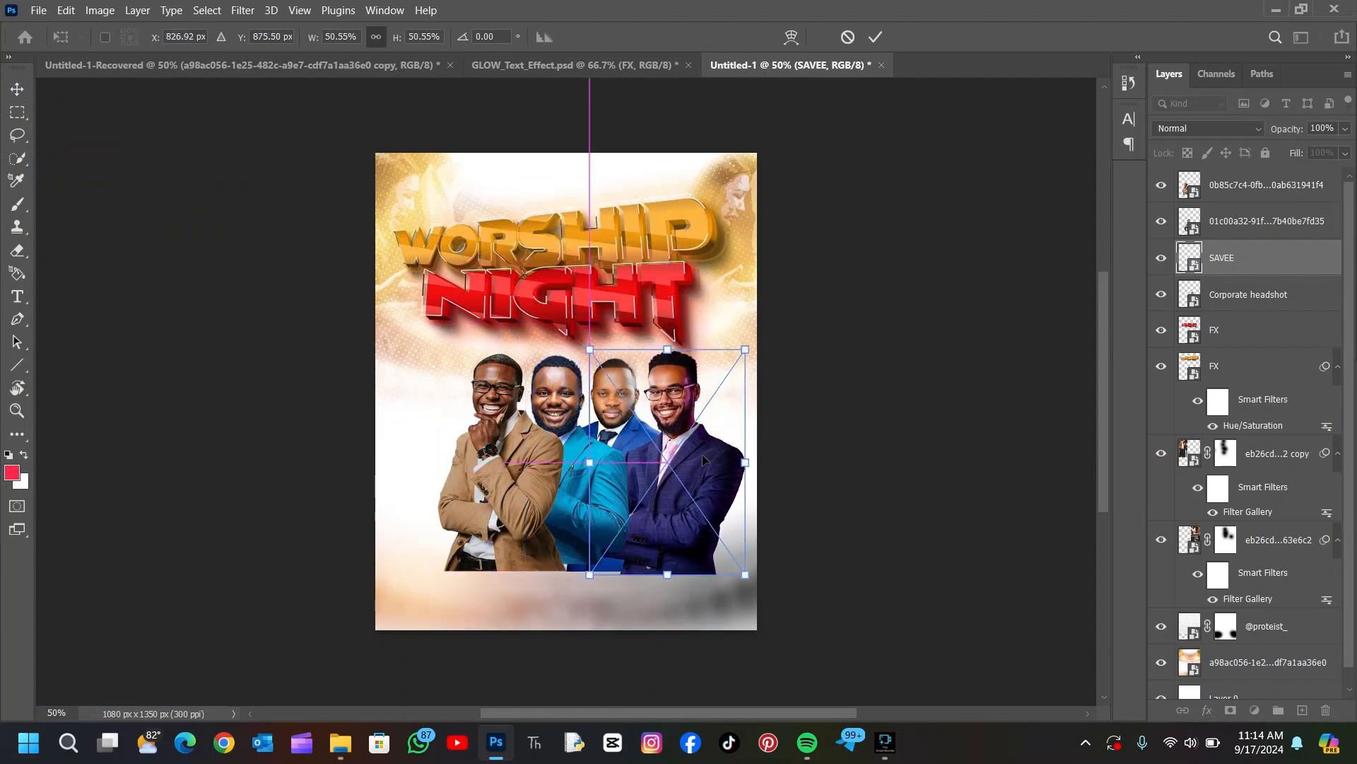
pyautogui.click(876, 37)
pyautogui.moveTo(1234, 258); pyautogui.dragTo(1242, 293)
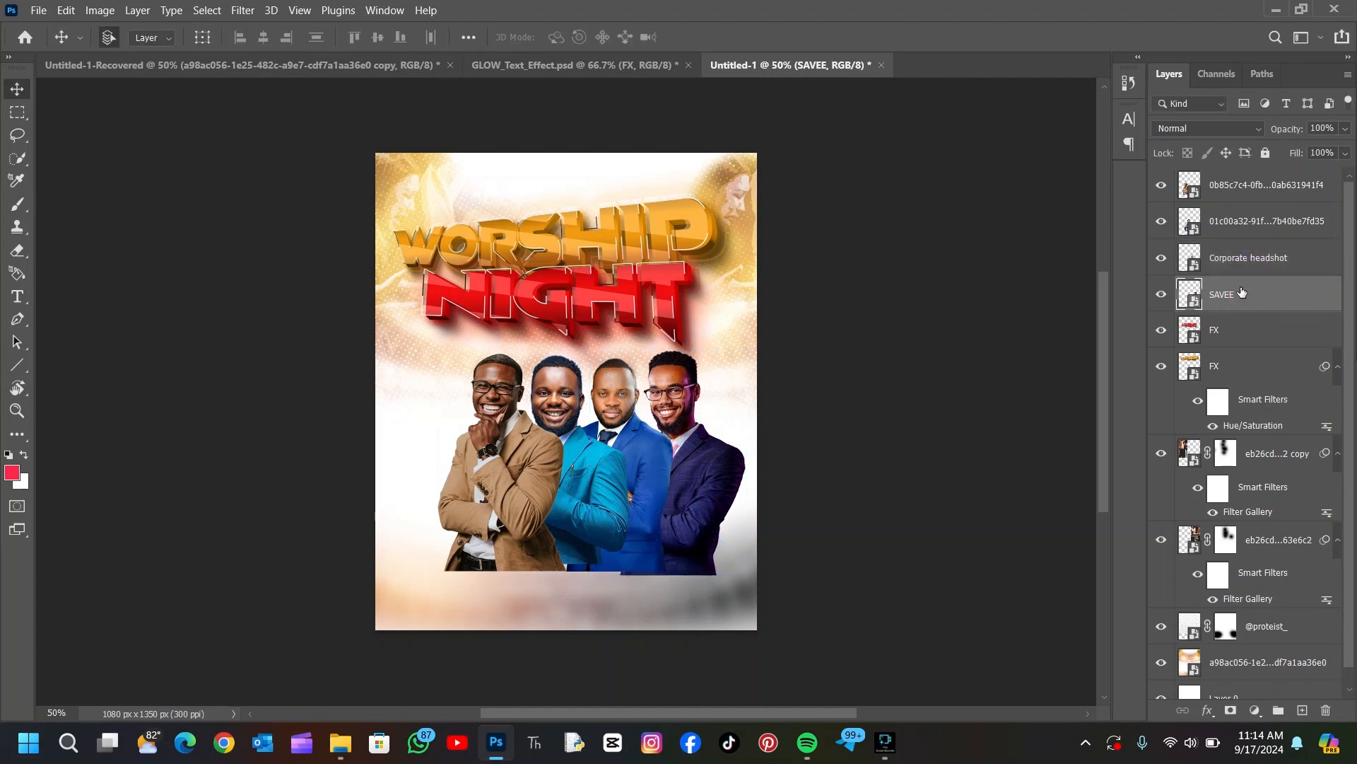
# - Scale all four portrait layers together to about 95% and center the group horizontally beneath the title
pyautogui.keyDown('shift'); pyautogui.click(1251, 183); pyautogui.keyUp('shift')
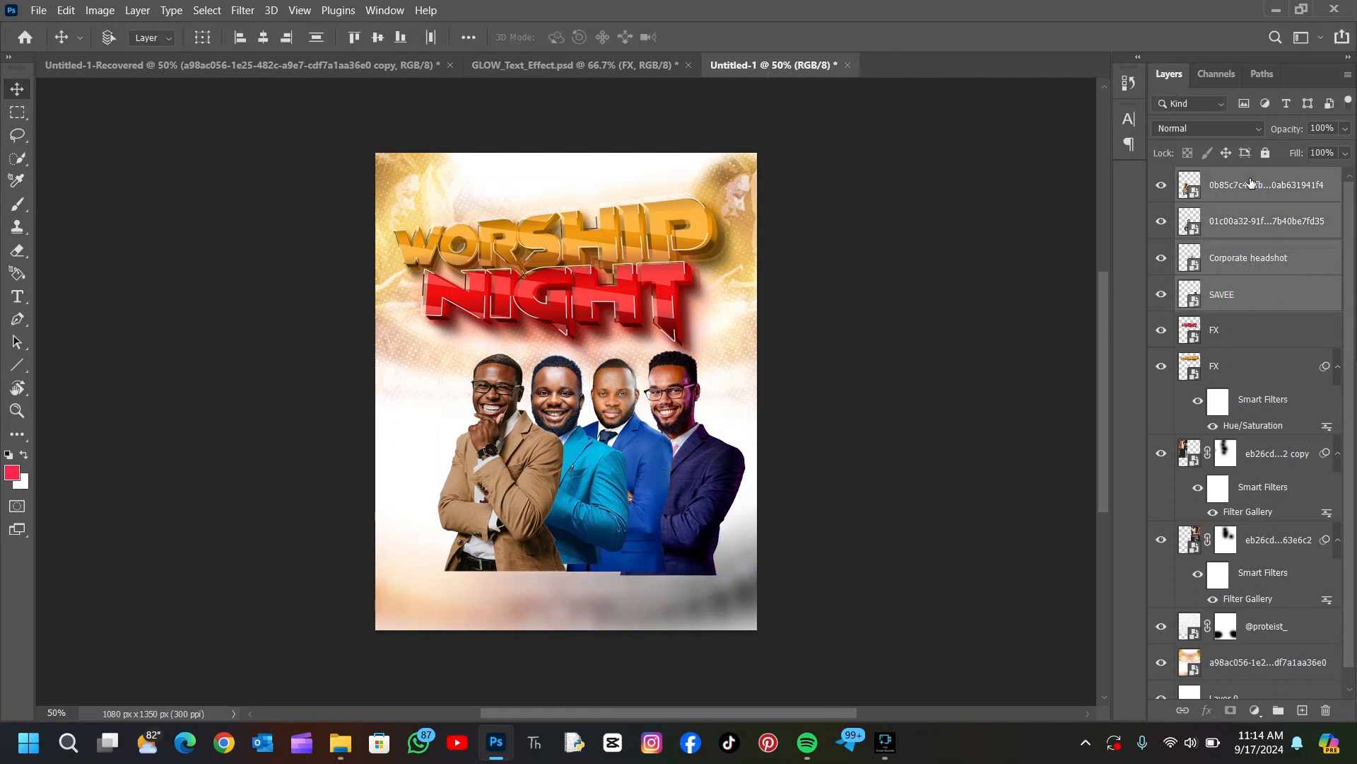
pyautogui.hotkey('ctrl', 't')
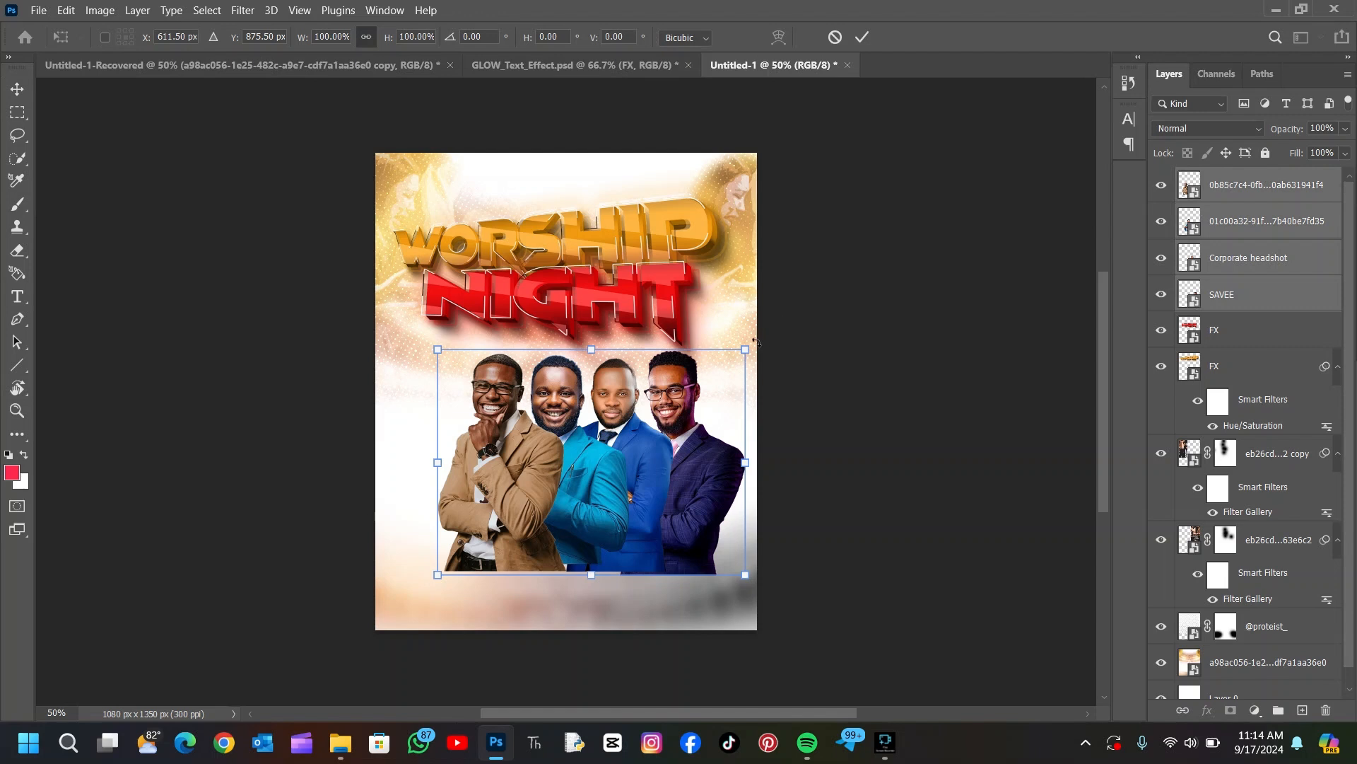
pyautogui.moveTo(755, 341); pyautogui.dragTo(728, 358)
pyautogui.moveTo(634, 445)
pyautogui.mouseDown()
pyautogui.moveTo(610, 446)
pyautogui.moveTo(609, 434)
pyautogui.mouseUp()
pyautogui.click(857, 41)
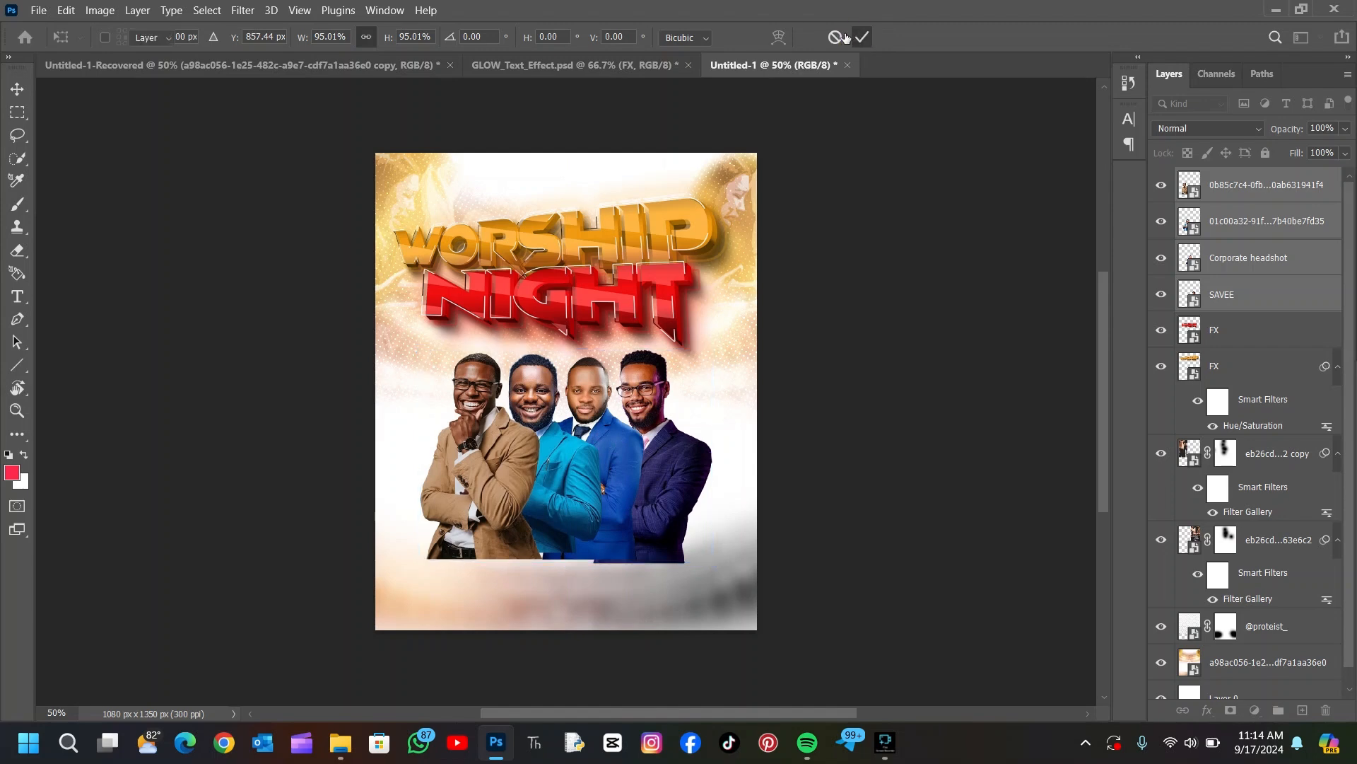
# - Check the portrait size in the Untitled-1-Recovered flyer and enlarge the four portraits in Untitled-1 together to about 102.3%
pyautogui.click(278, 70)
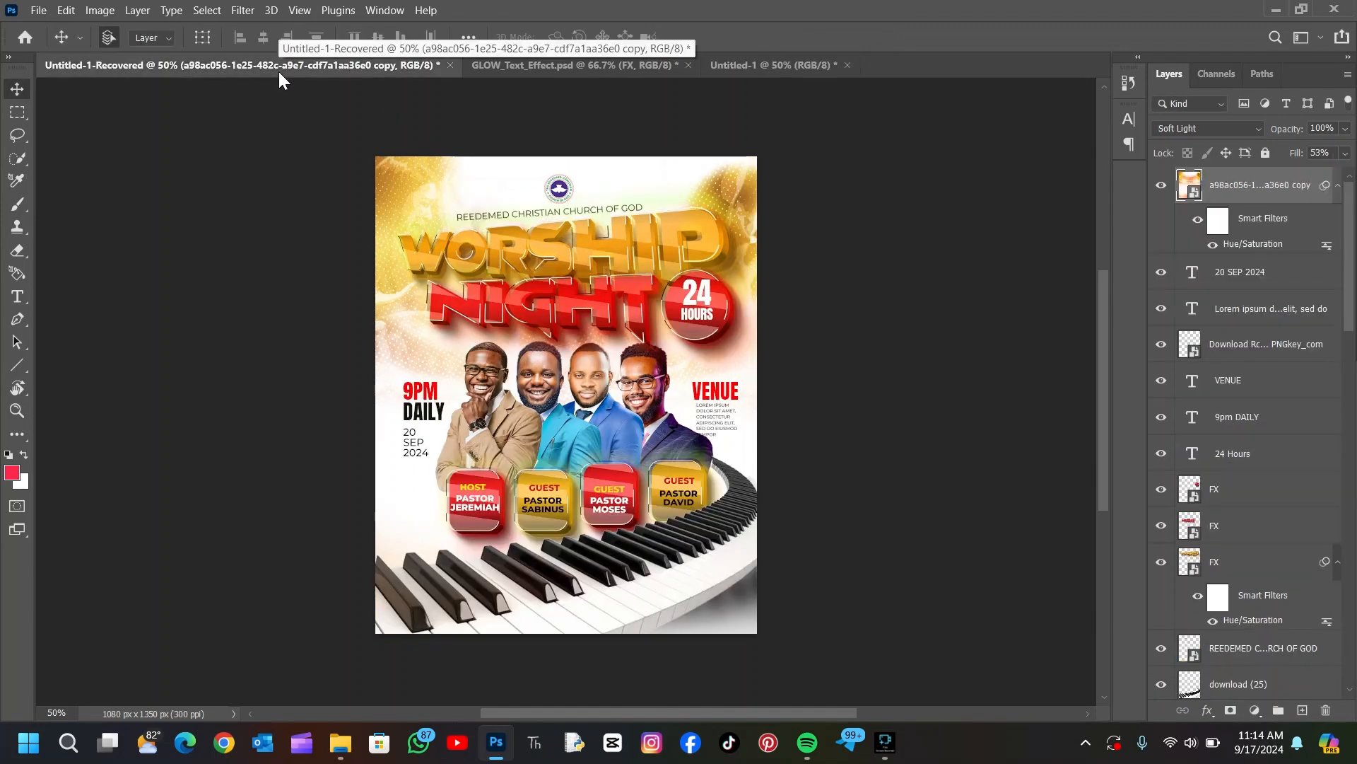
pyautogui.click(731, 70)
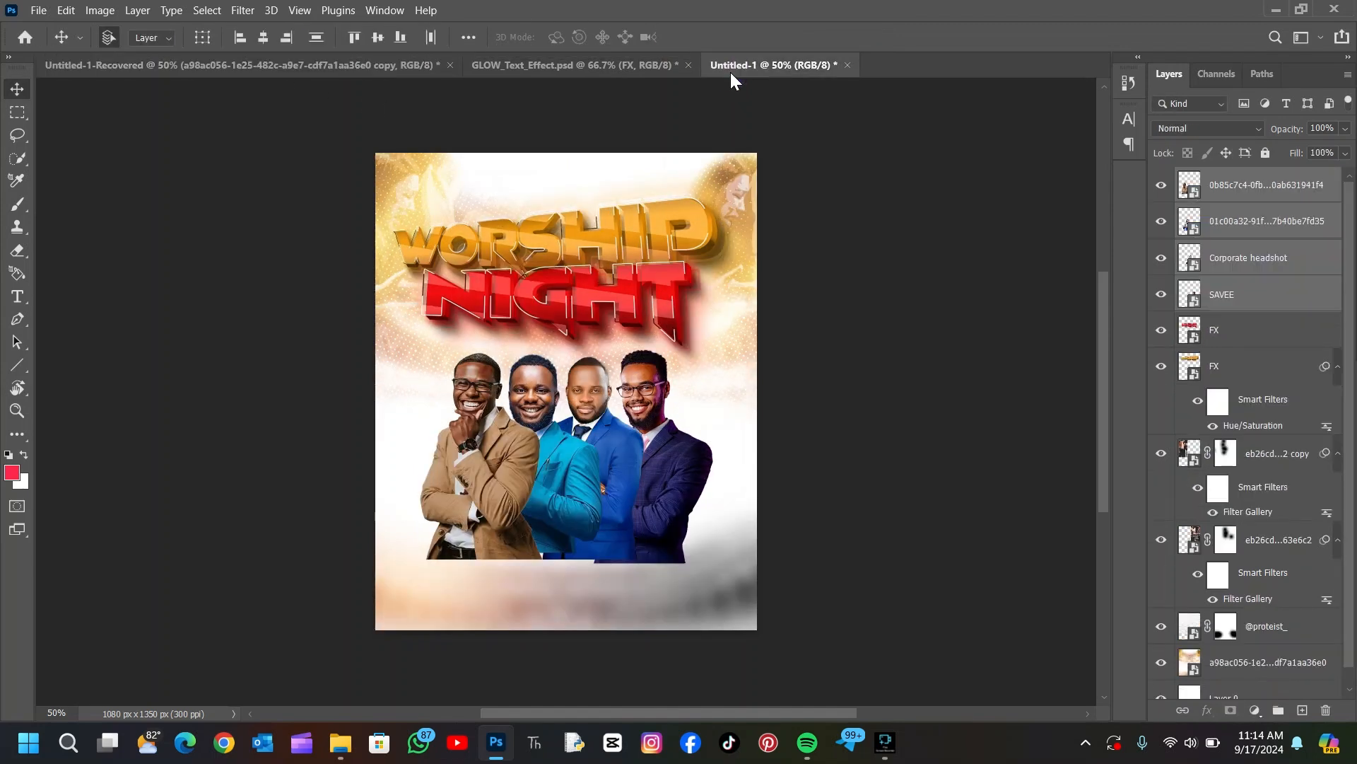
pyautogui.hotkey('ctrl', 't')
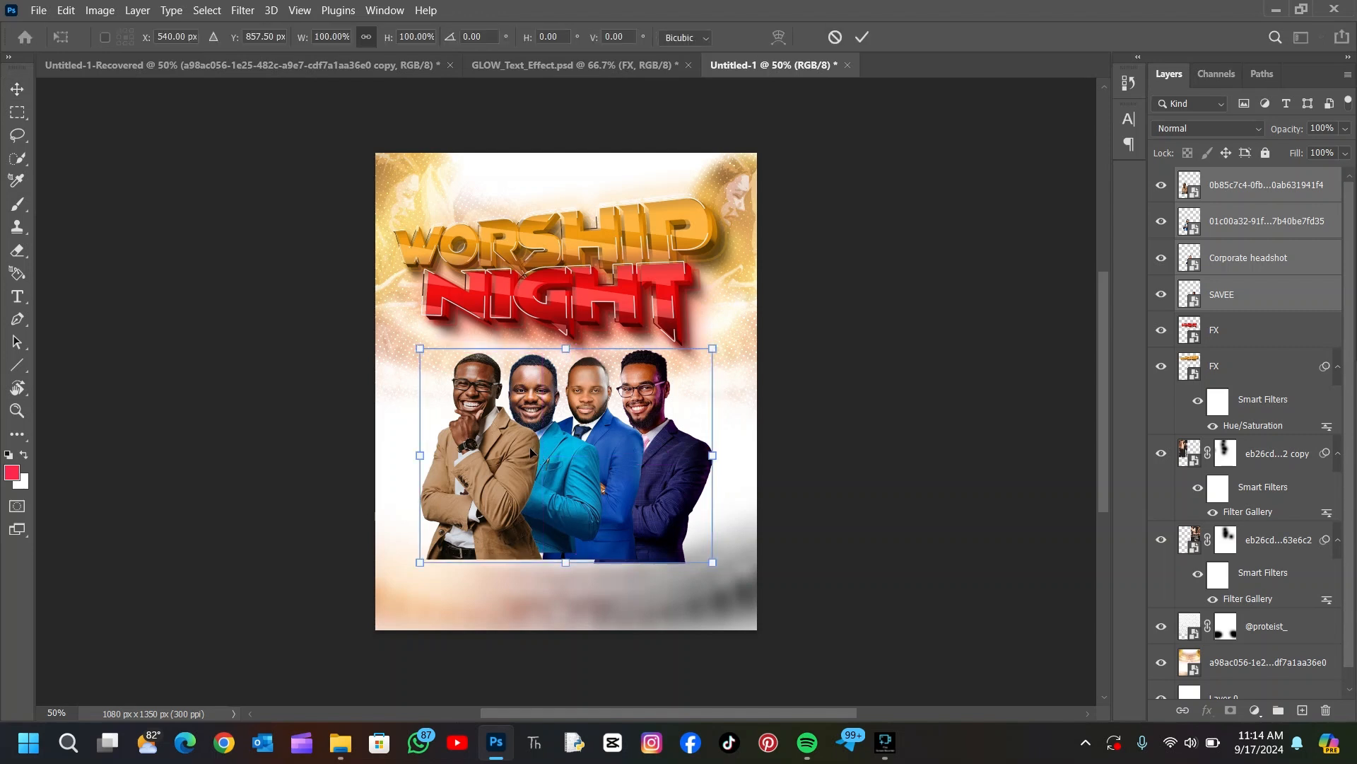
pyautogui.moveTo(573, 349); pyautogui.dragTo(570, 344)
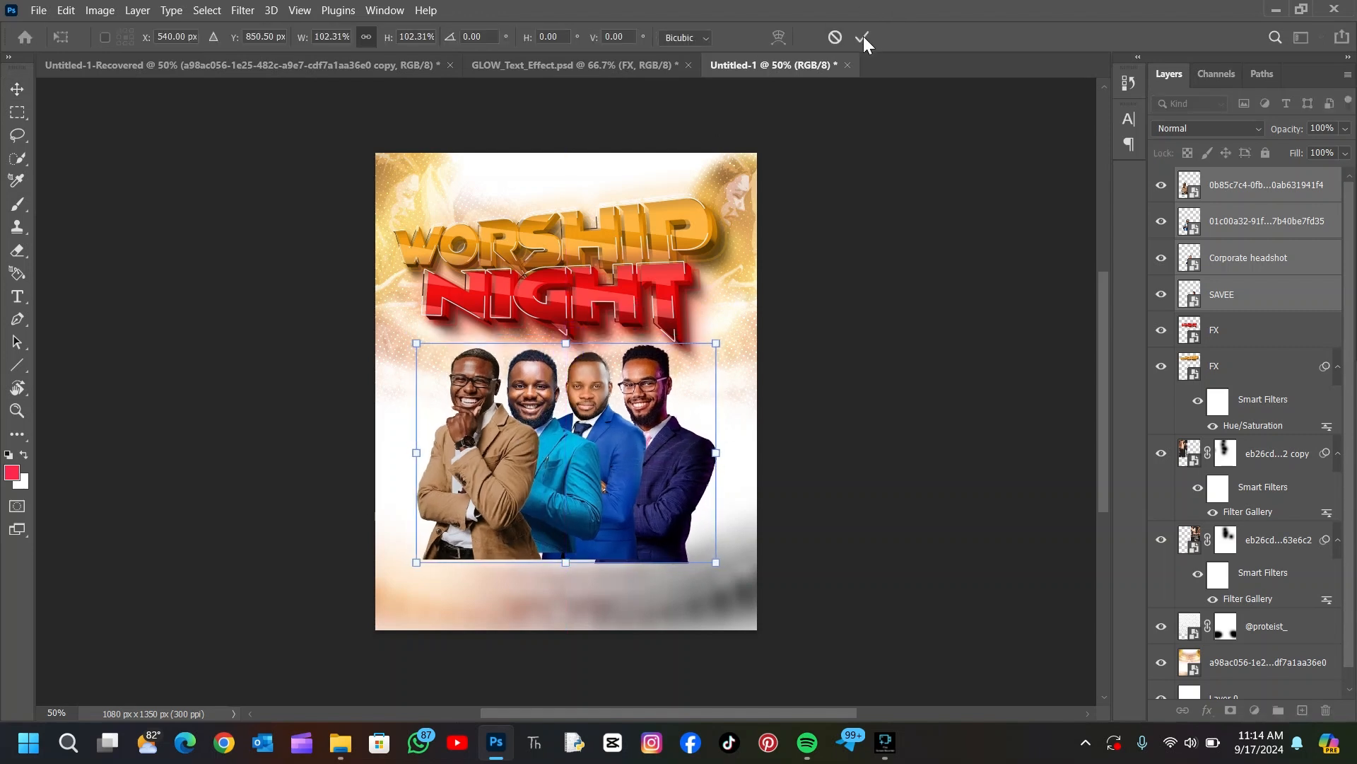
pyautogui.click(863, 38)
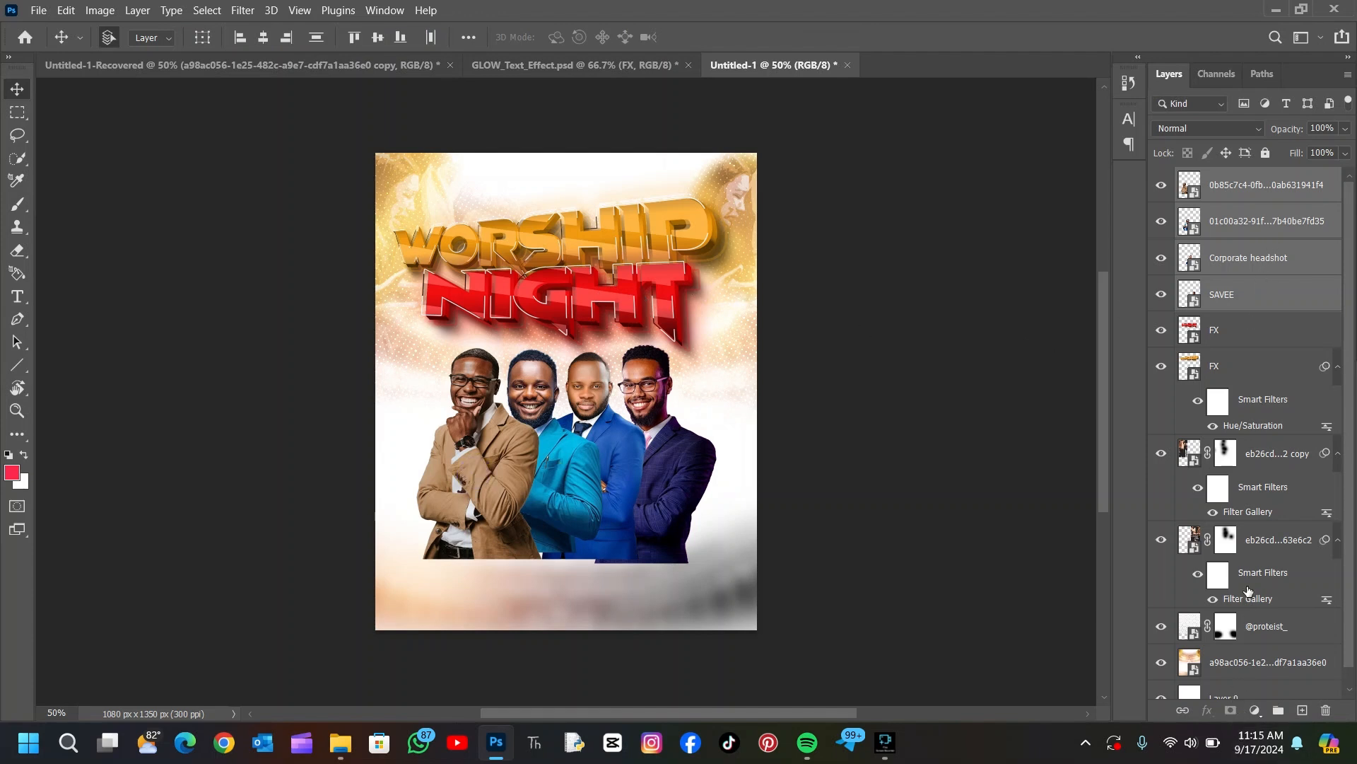
# - Add a layer mask to the tan-jacketed man and fade out his lower edge with a soft 369 px black brush
pyautogui.click(1270, 188)
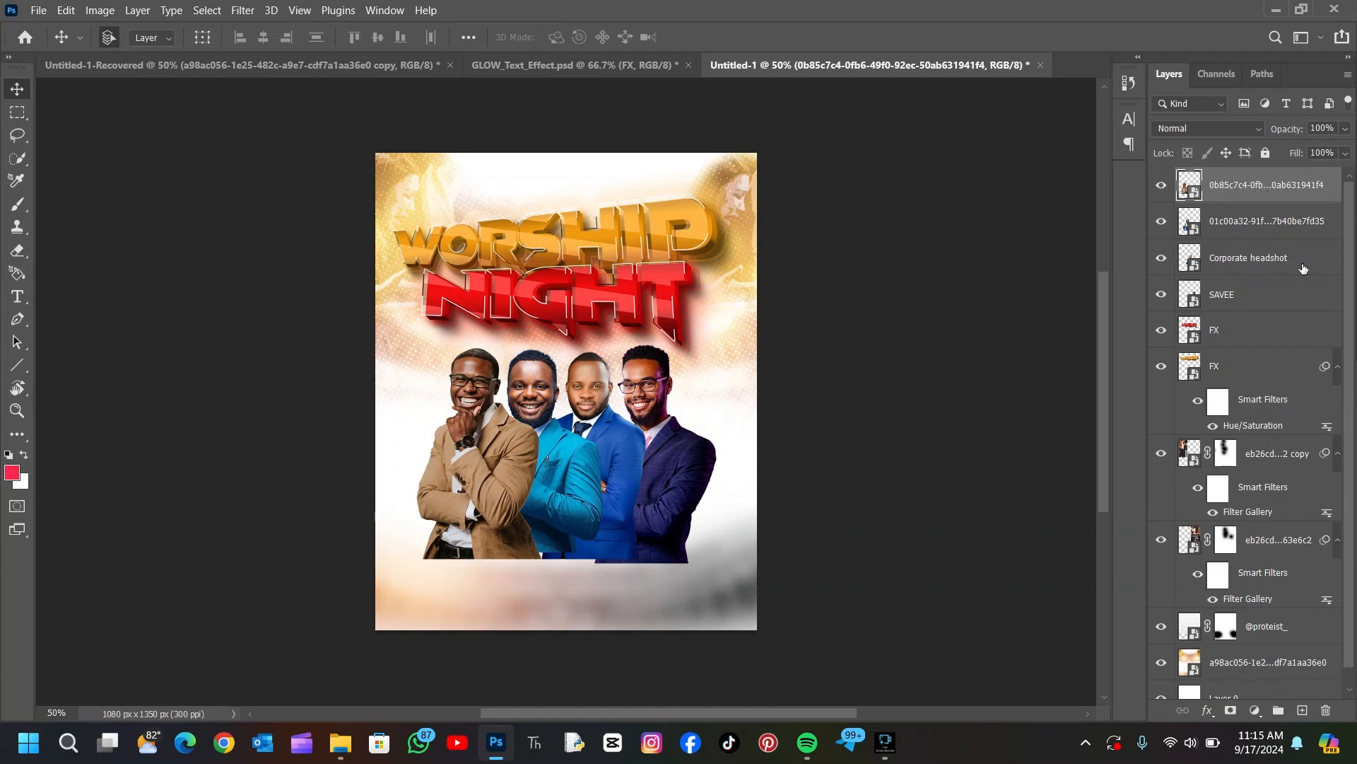
pyautogui.click(1231, 710)
pyautogui.click(18, 205)
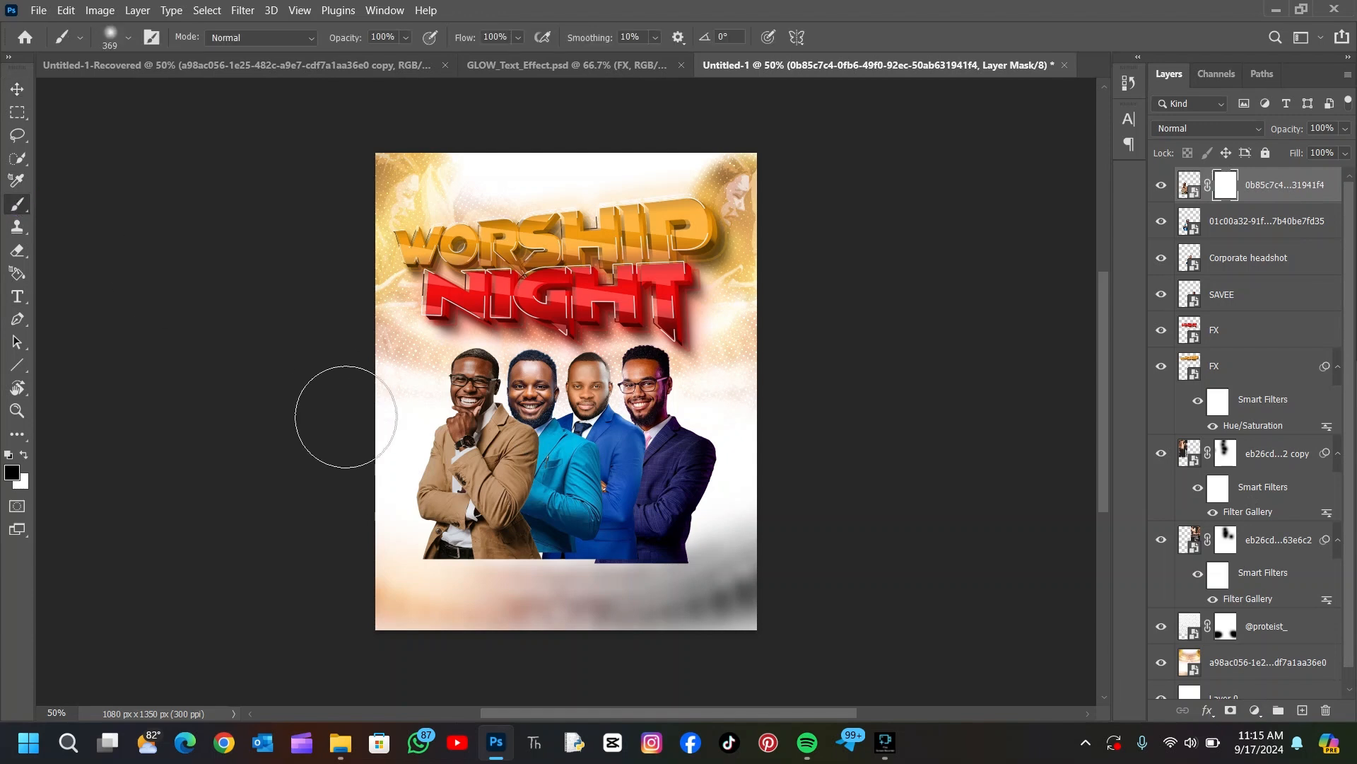
pyautogui.moveTo(424, 574)
pyautogui.mouseDown()
pyautogui.moveTo(538, 577)
pyautogui.moveTo(442, 595)
pyautogui.mouseUp()
pyautogui.rightClick(437, 596)
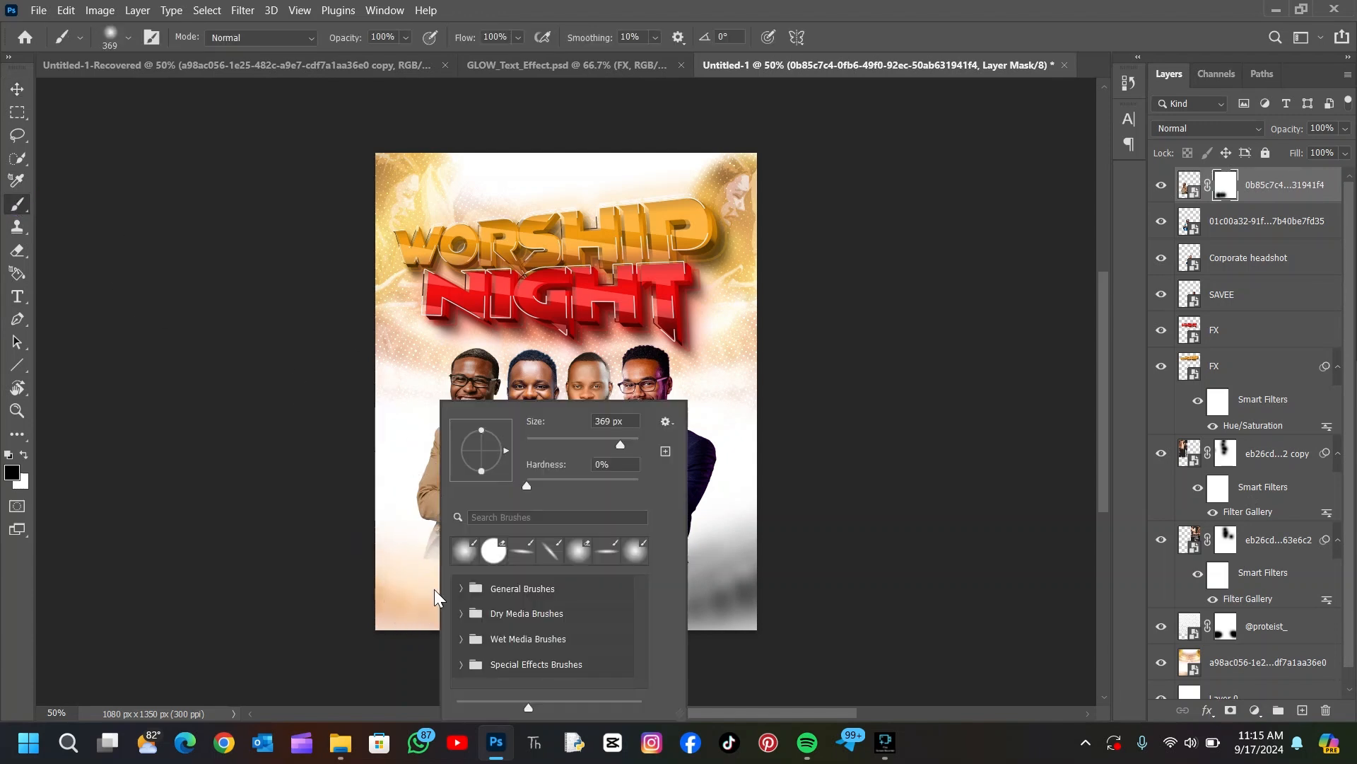
pyautogui.click(388, 566)
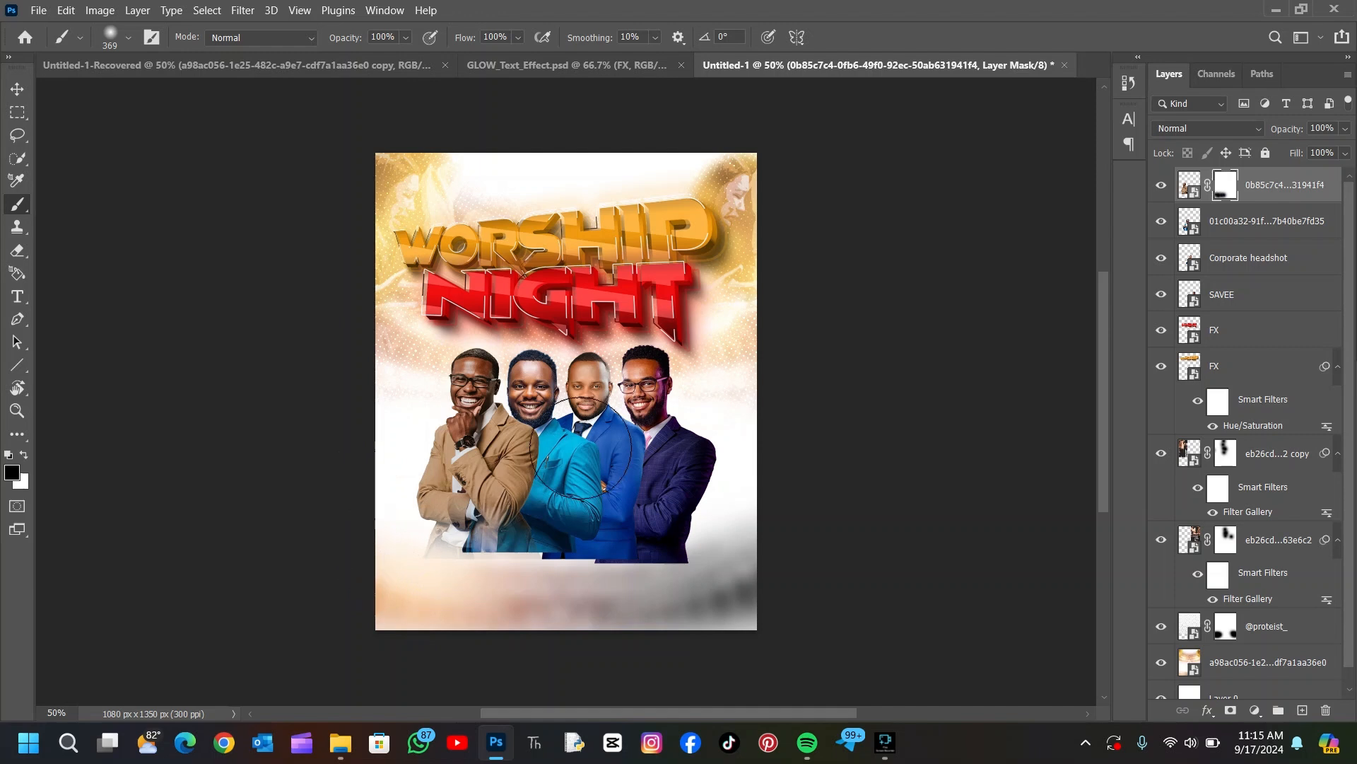
pyautogui.moveTo(429, 572)
pyautogui.mouseDown()
pyautogui.moveTo(544, 577)
pyautogui.moveTo(479, 589)
pyautogui.moveTo(557, 579)
pyautogui.mouseUp()
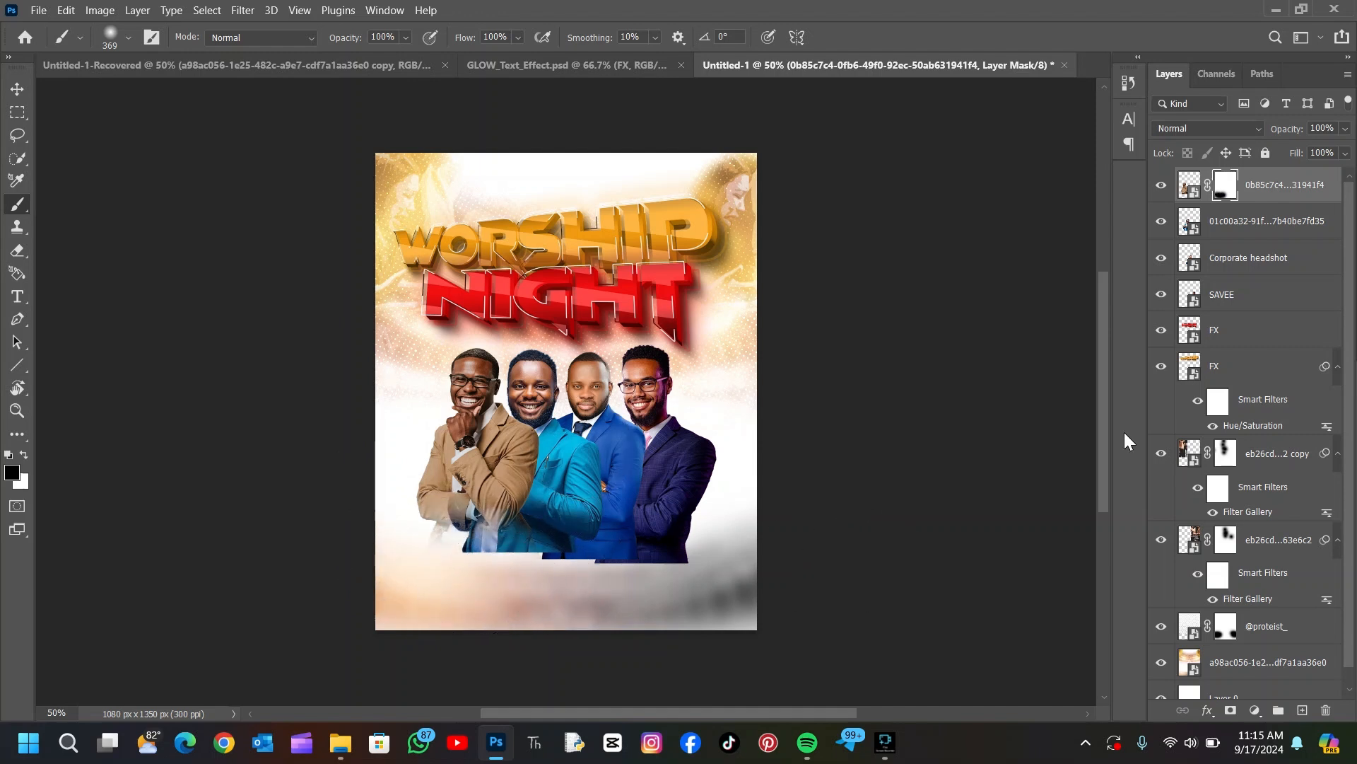
# - Add a layer mask to the teal-suited man and fade out his lower edge with the same soft black brush
pyautogui.click(1234, 221)
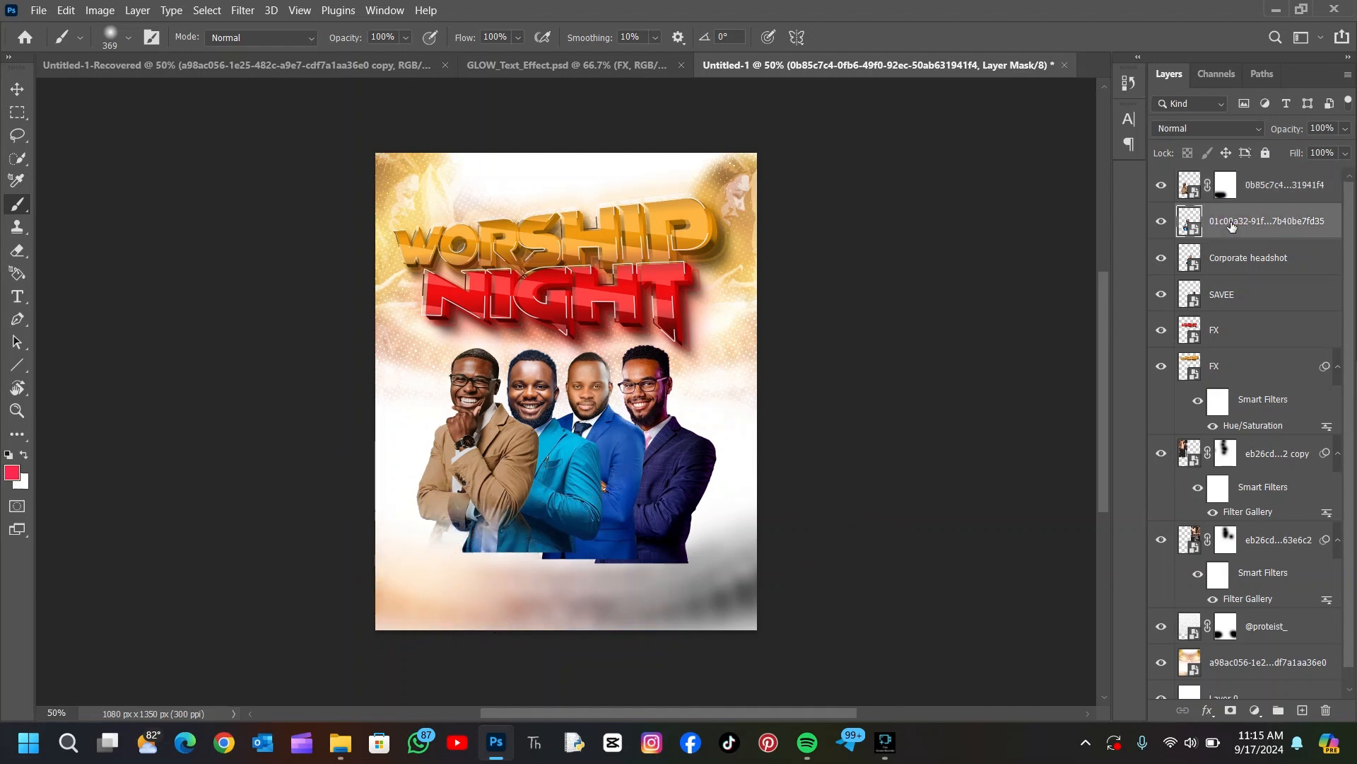
pyautogui.click(1231, 711)
pyautogui.moveTo(504, 579)
pyautogui.mouseDown()
pyautogui.moveTo(461, 565)
pyautogui.moveTo(590, 580)
pyautogui.moveTo(479, 569)
pyautogui.mouseUp()
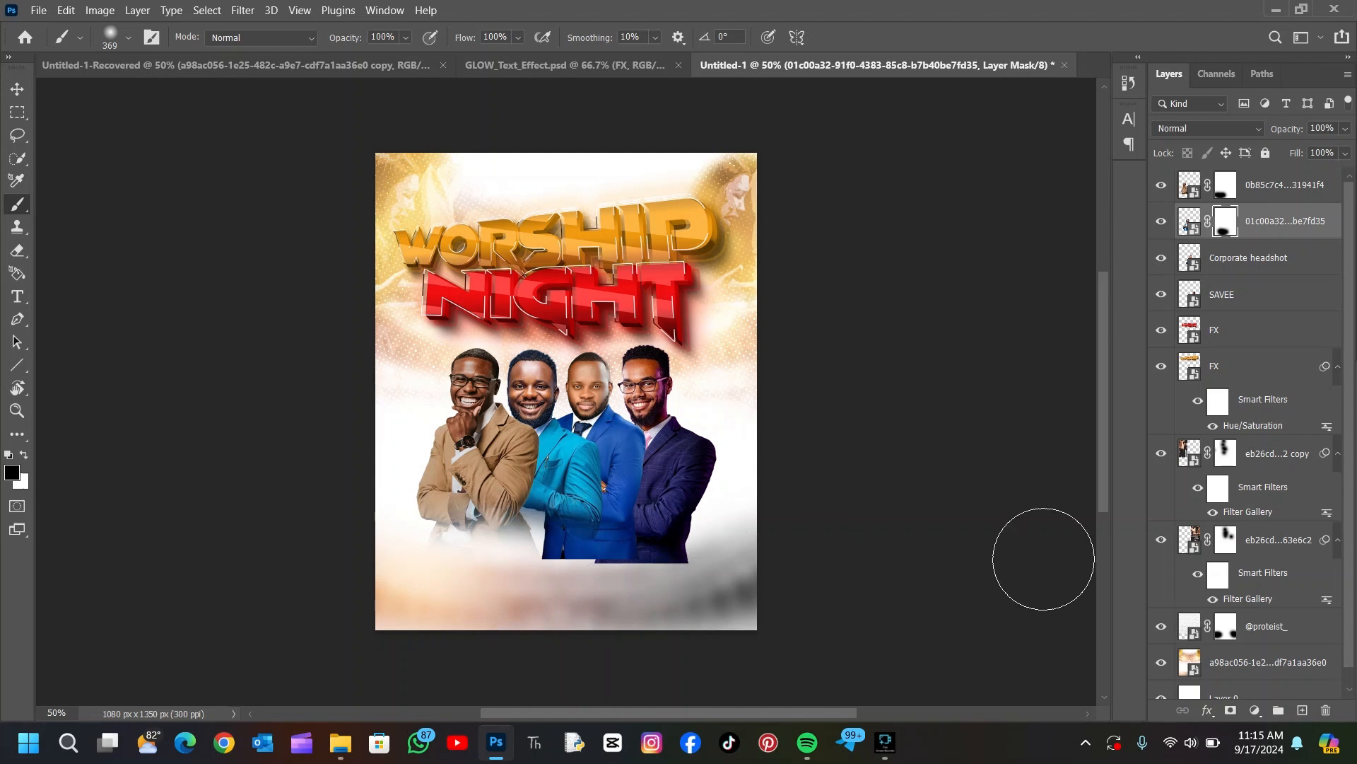
# - Add a layer mask to the Corporate headshot layer and brush away the blue-suited man's lower edge with soft black
pyautogui.click(1226, 257)
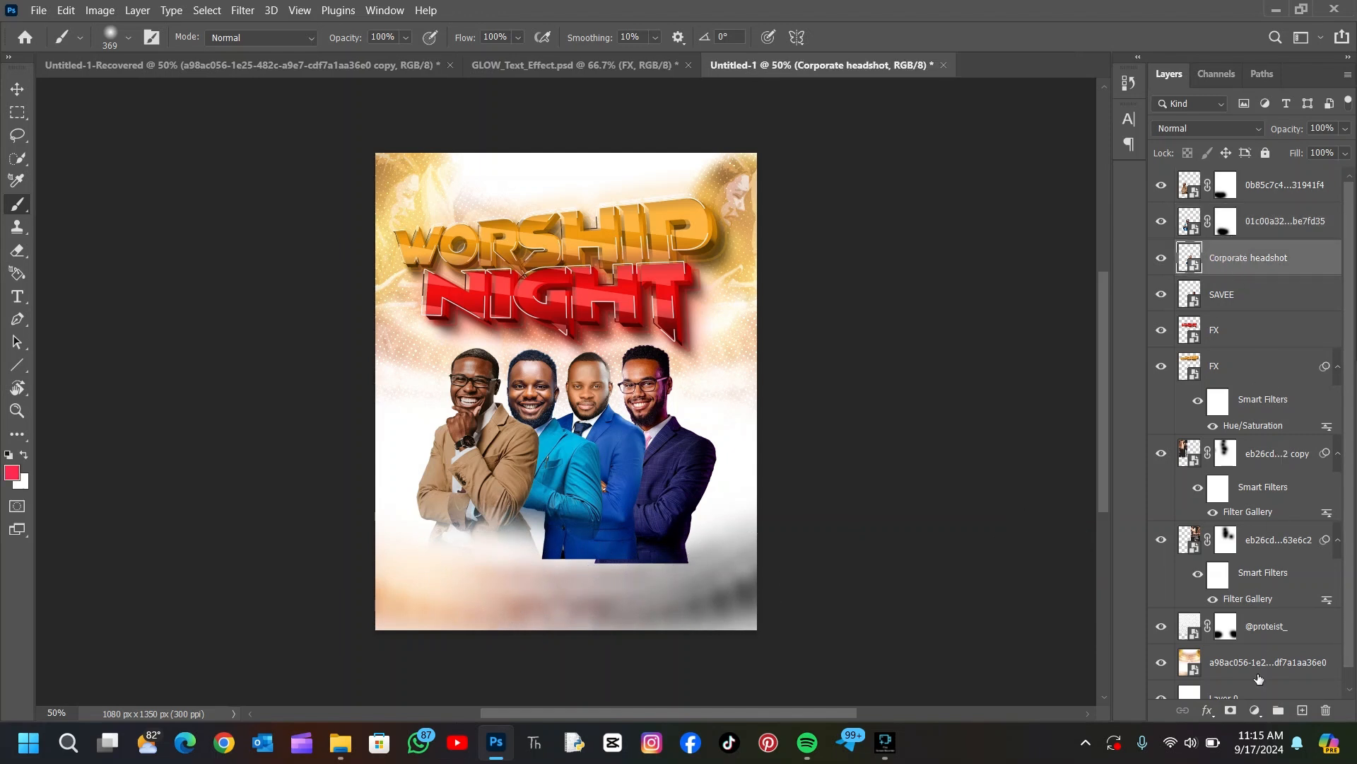
pyautogui.click(1231, 710)
pyautogui.moveTo(551, 566)
pyautogui.mouseDown()
pyautogui.moveTo(564, 576)
pyautogui.moveTo(544, 582)
pyautogui.mouseUp()
pyautogui.click(529, 567)
pyautogui.click(550, 577)
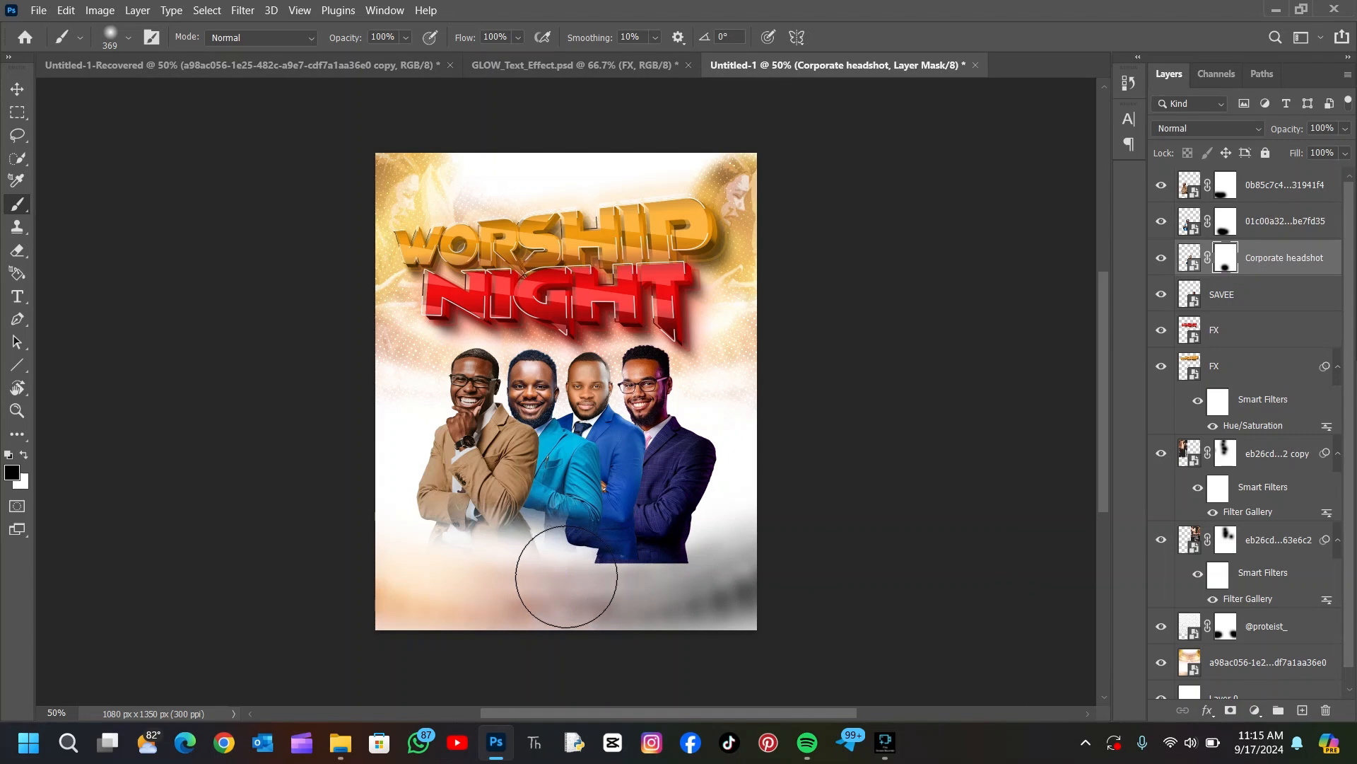
pyautogui.click(566, 576)
pyautogui.click(633, 574)
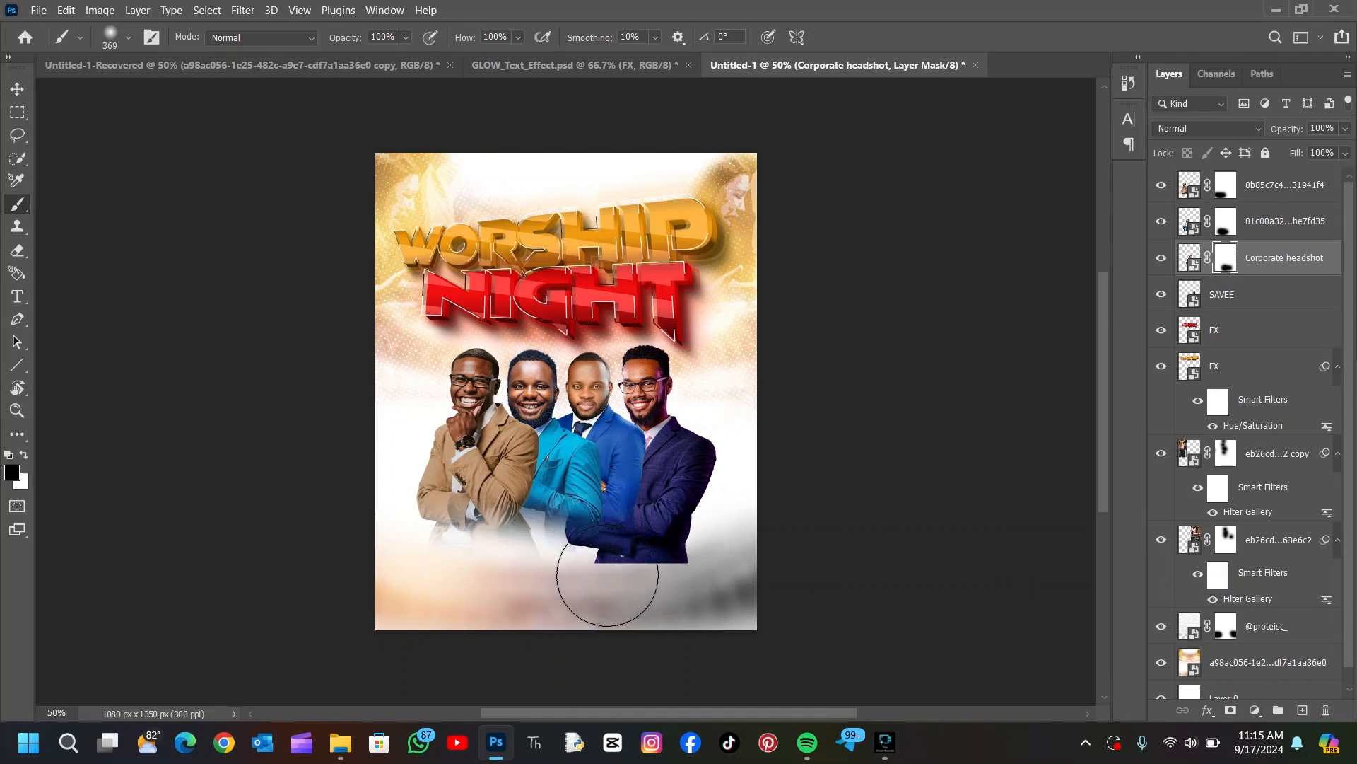
# - Add a layer mask to the SAVEE layer and fade the navy-suited man's lower edge into the background with soft black
pyautogui.click(1255, 296)
pyautogui.click(1231, 710)
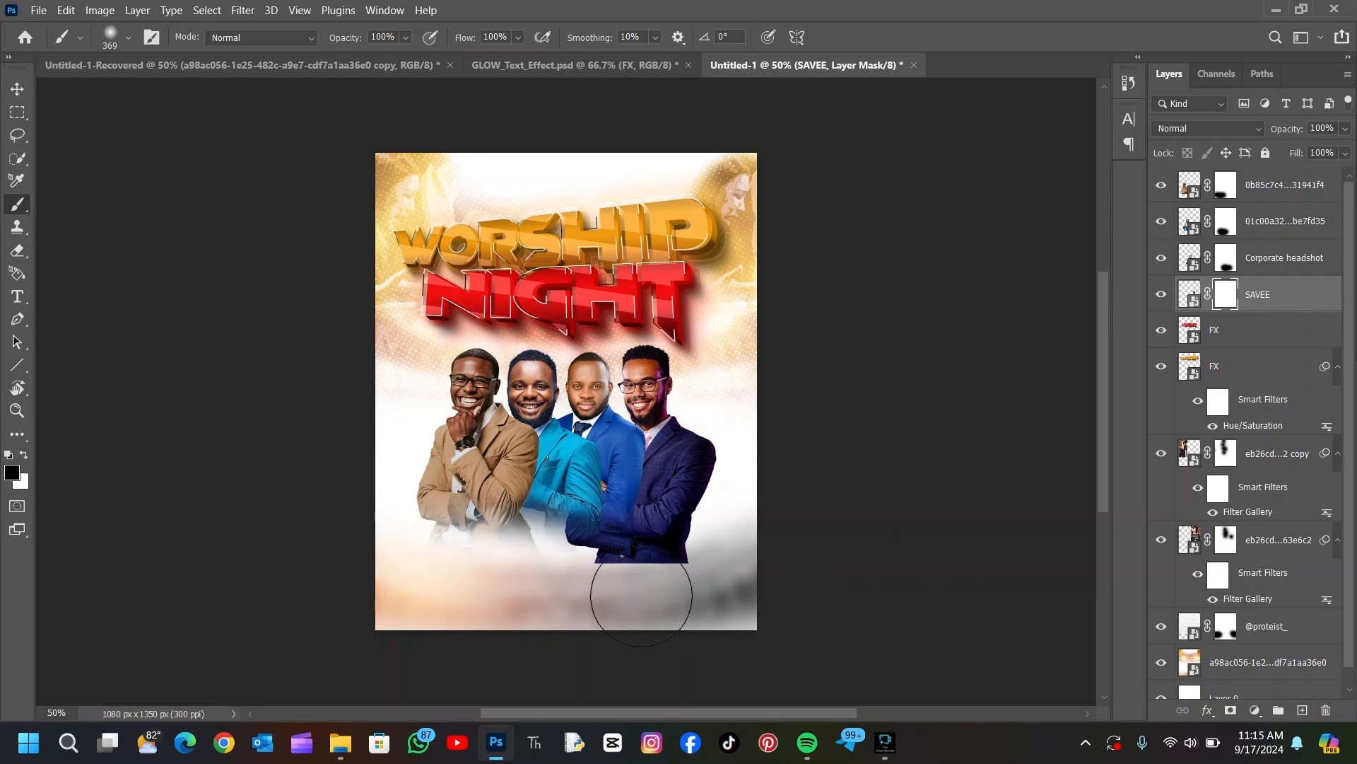
pyautogui.click(621, 581)
pyautogui.moveTo(621, 581)
pyautogui.mouseDown()
pyautogui.moveTo(576, 560)
pyautogui.moveTo(691, 570)
pyautogui.moveTo(670, 582)
pyautogui.mouseUp()
pyautogui.click(567, 562)
pyautogui.click(566, 561)
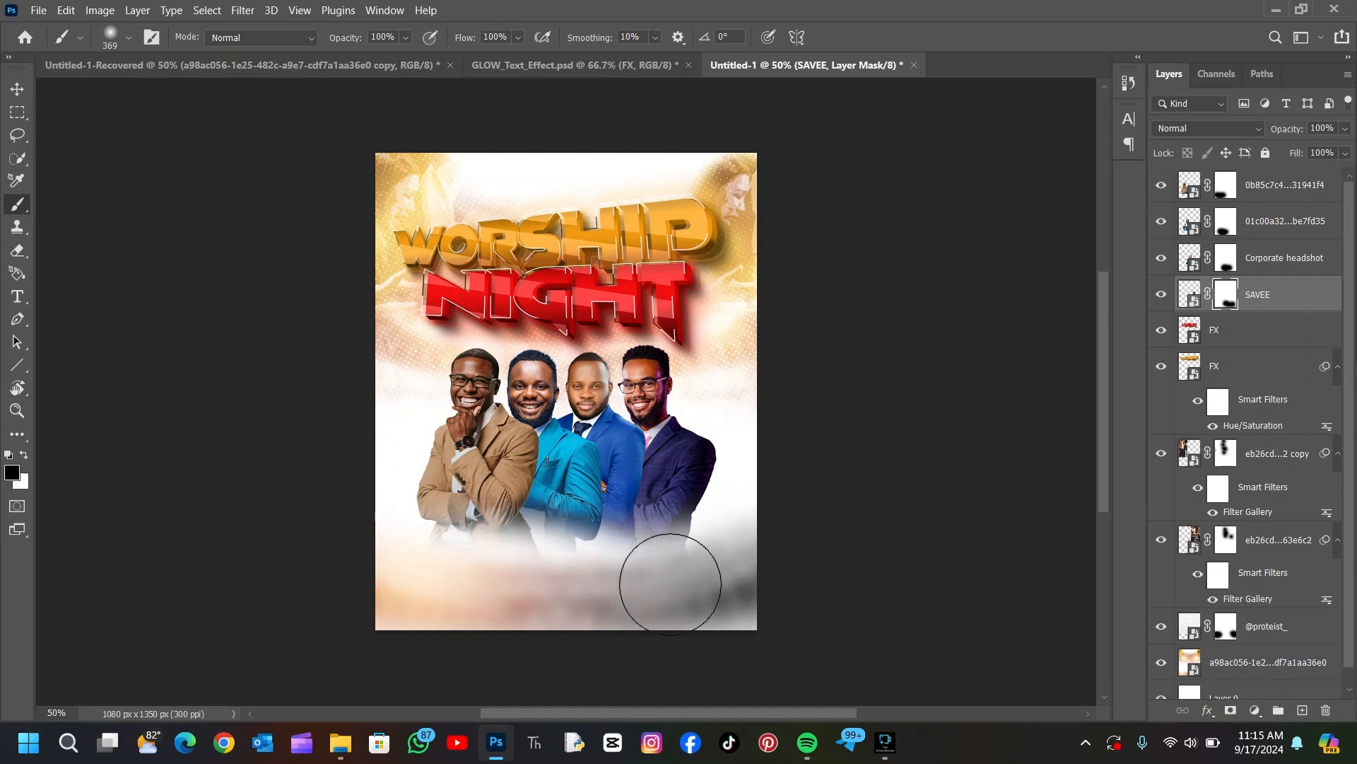
pyautogui.click(676, 580)
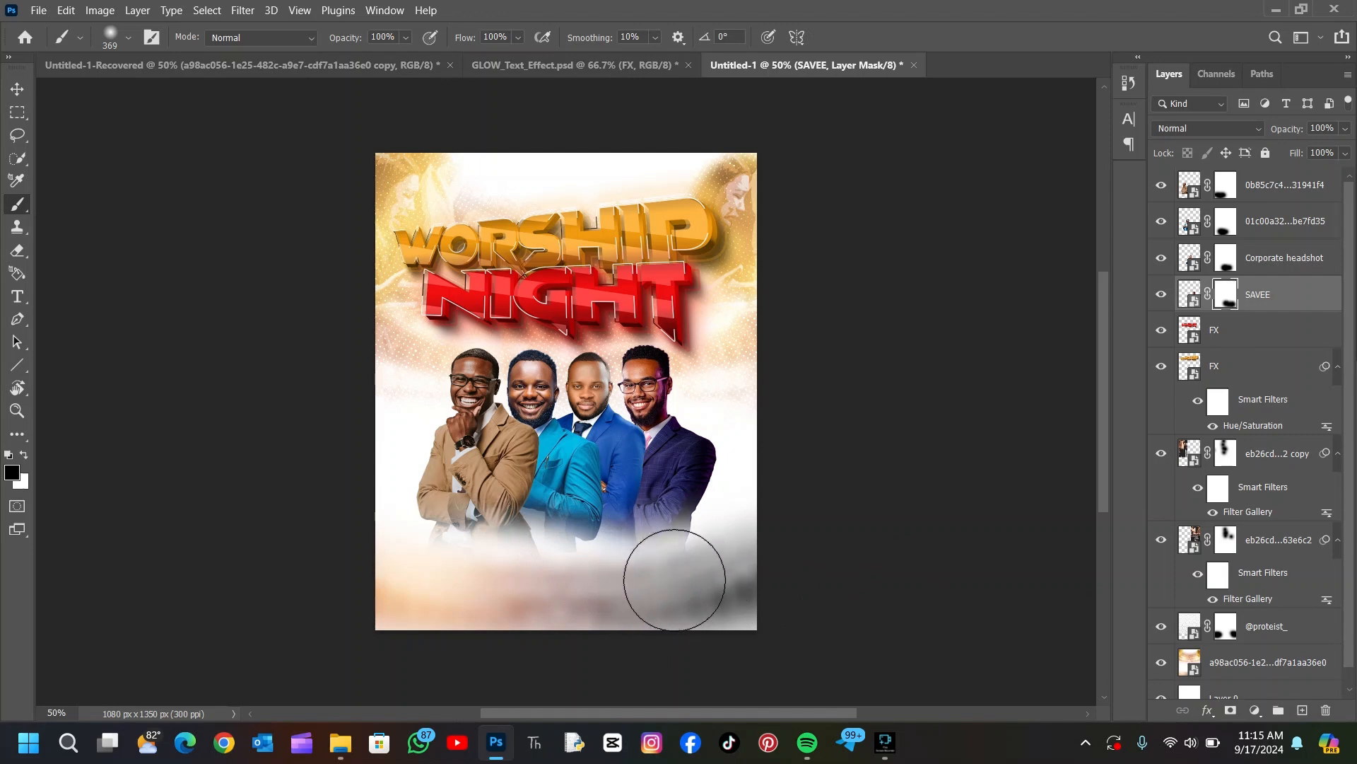
# - Fade the lower edges of the blue-suited, teal-suited and tan-jacketed men further on their layer masks with the soft 369 px black brush
pyautogui.click(1227, 264)
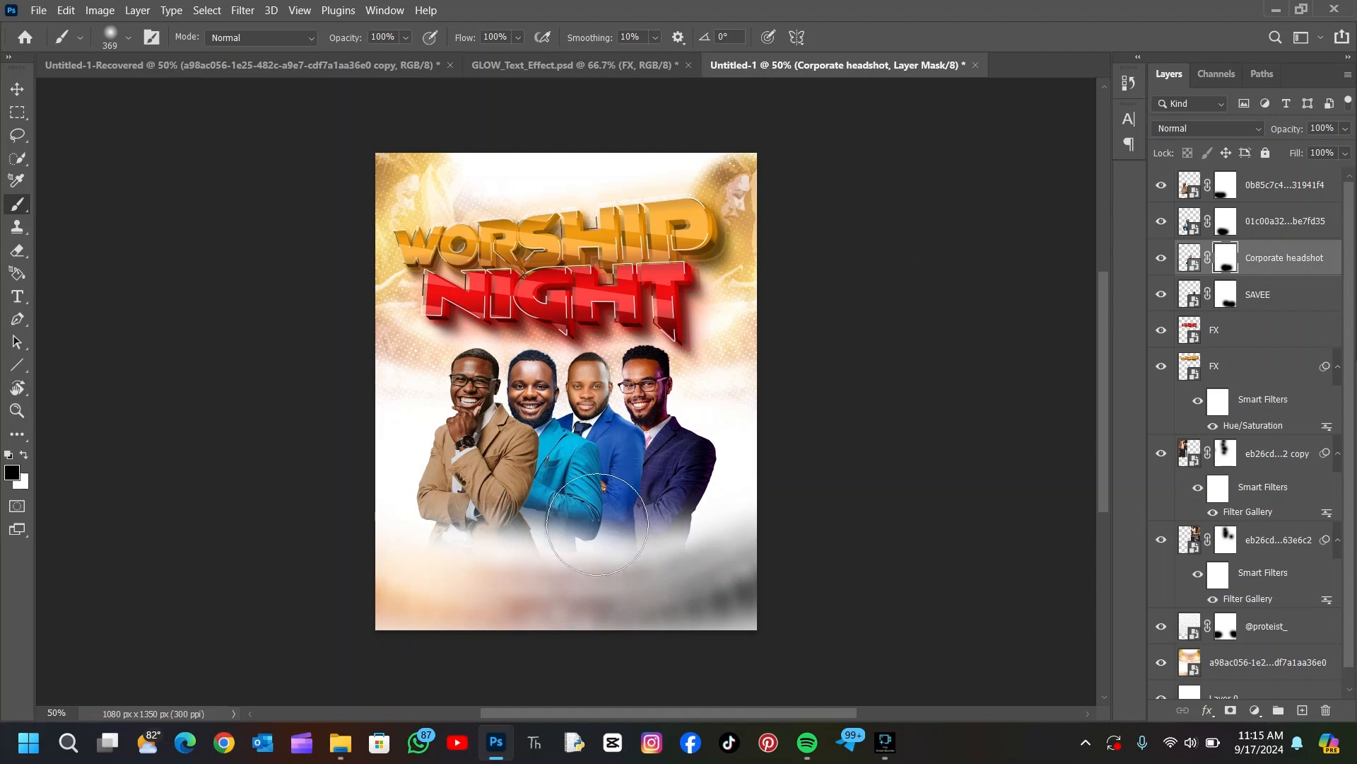
pyautogui.click(568, 562)
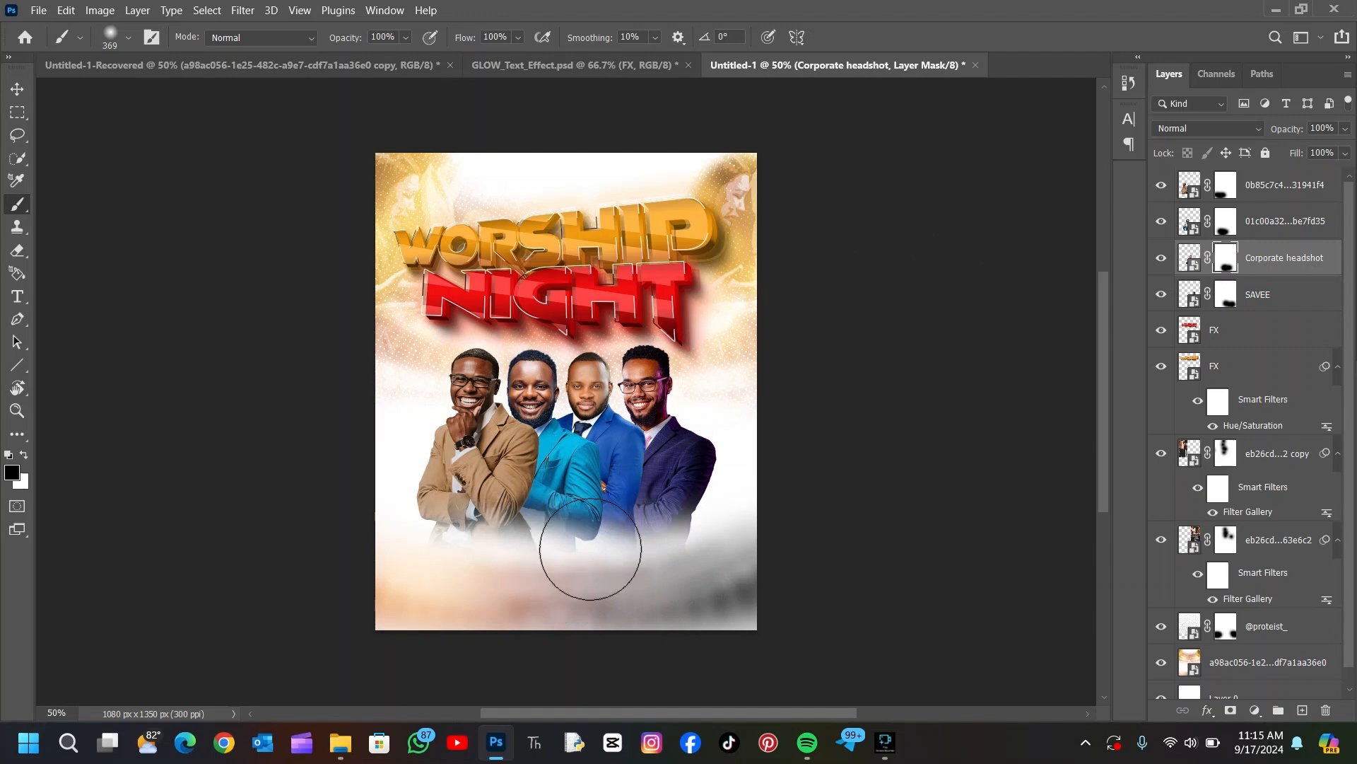
pyautogui.click(1225, 221)
pyautogui.click(585, 576)
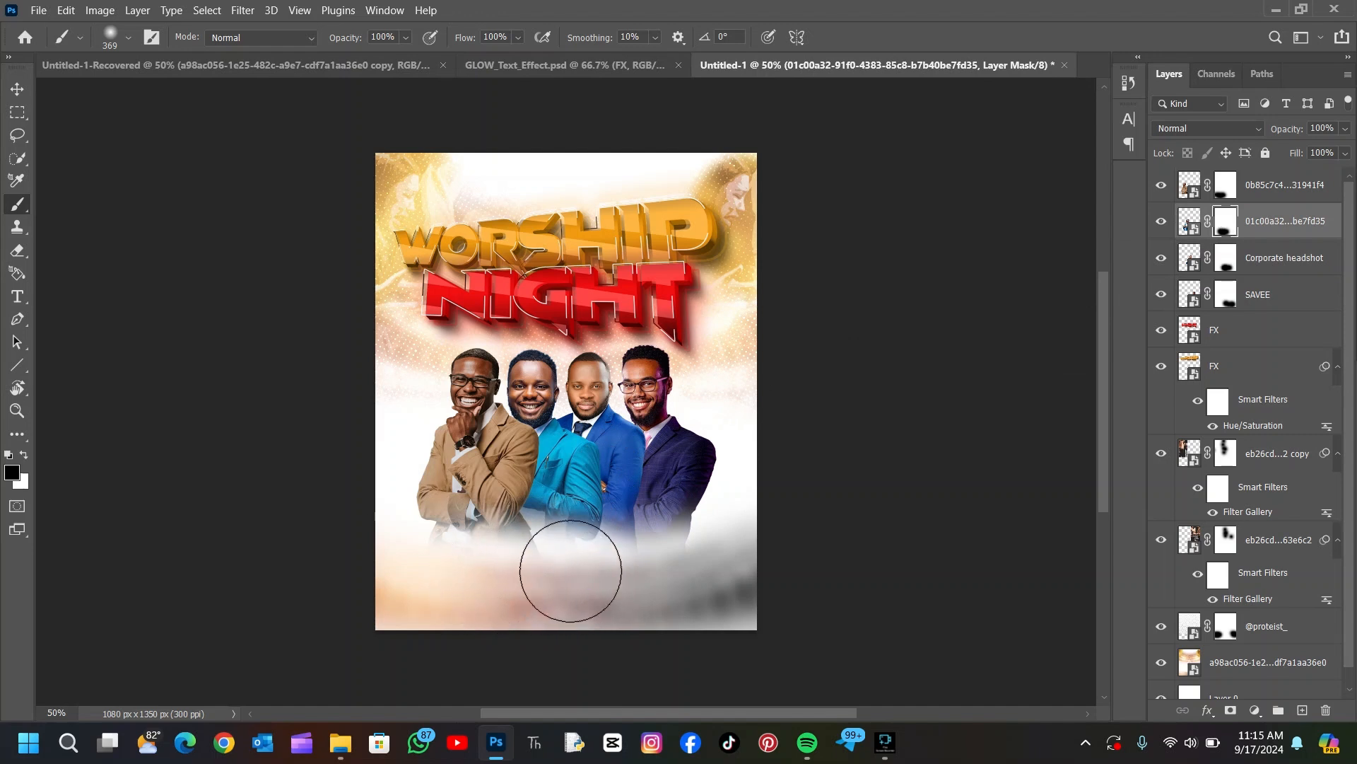
pyautogui.click(1225, 189)
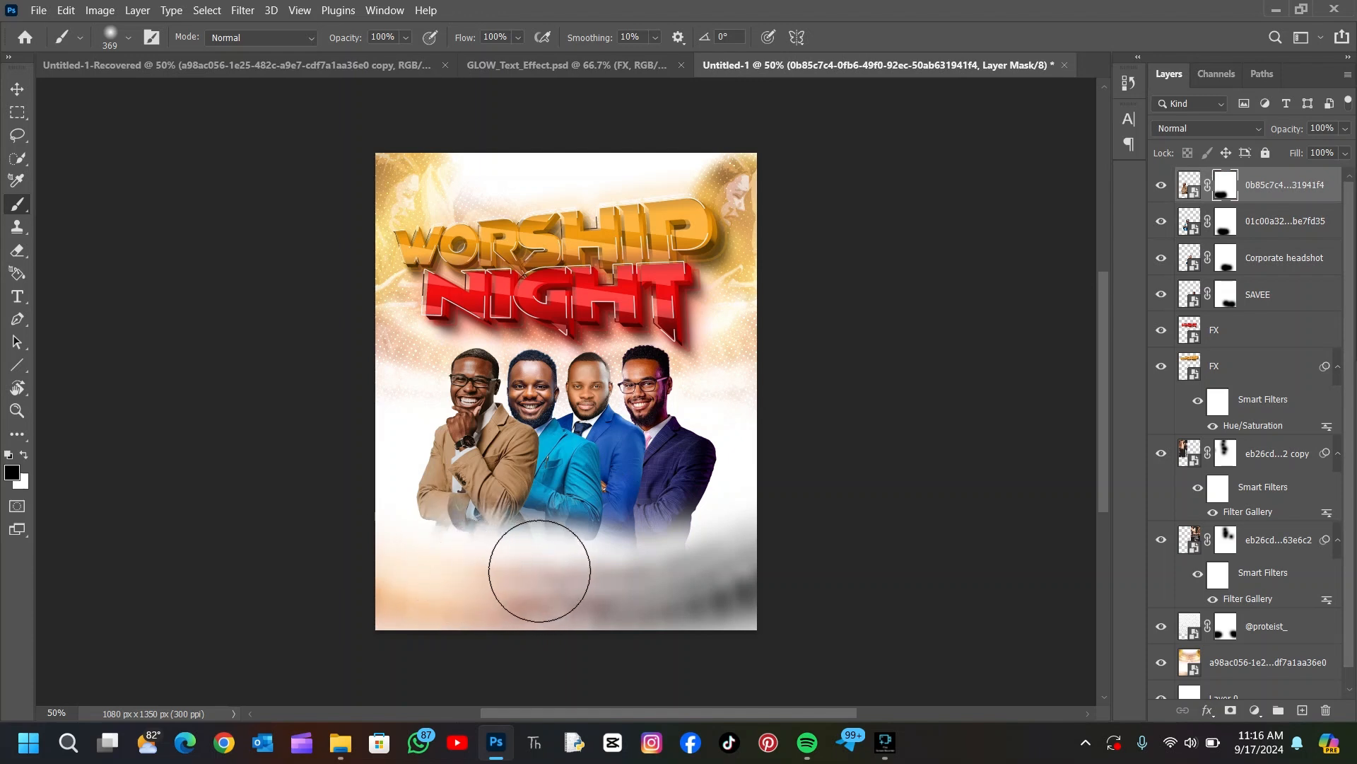
pyautogui.click(17, 89)
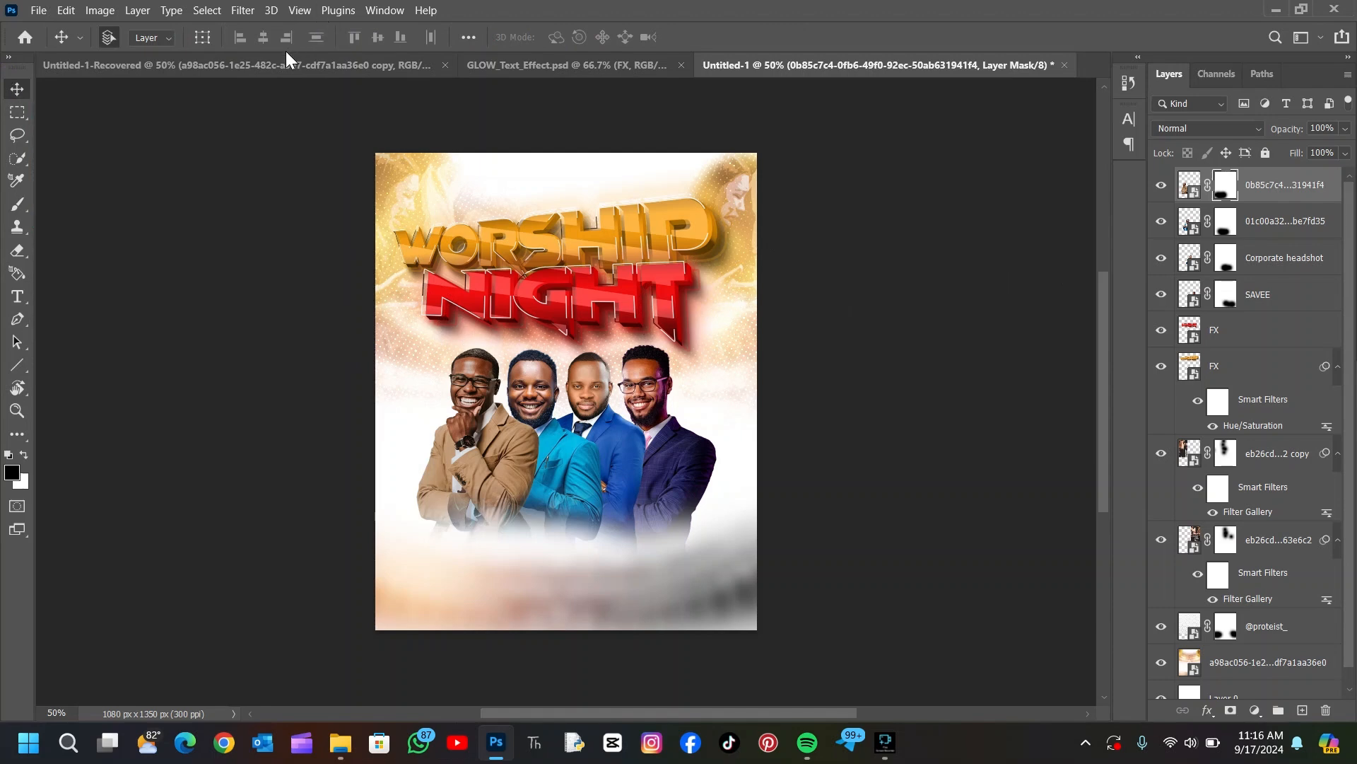
# - Compare the flyer in progress with the finished Untitled-1-Recovered design and the GLOW_Text_Effect.psd template
pyautogui.click(289, 70)
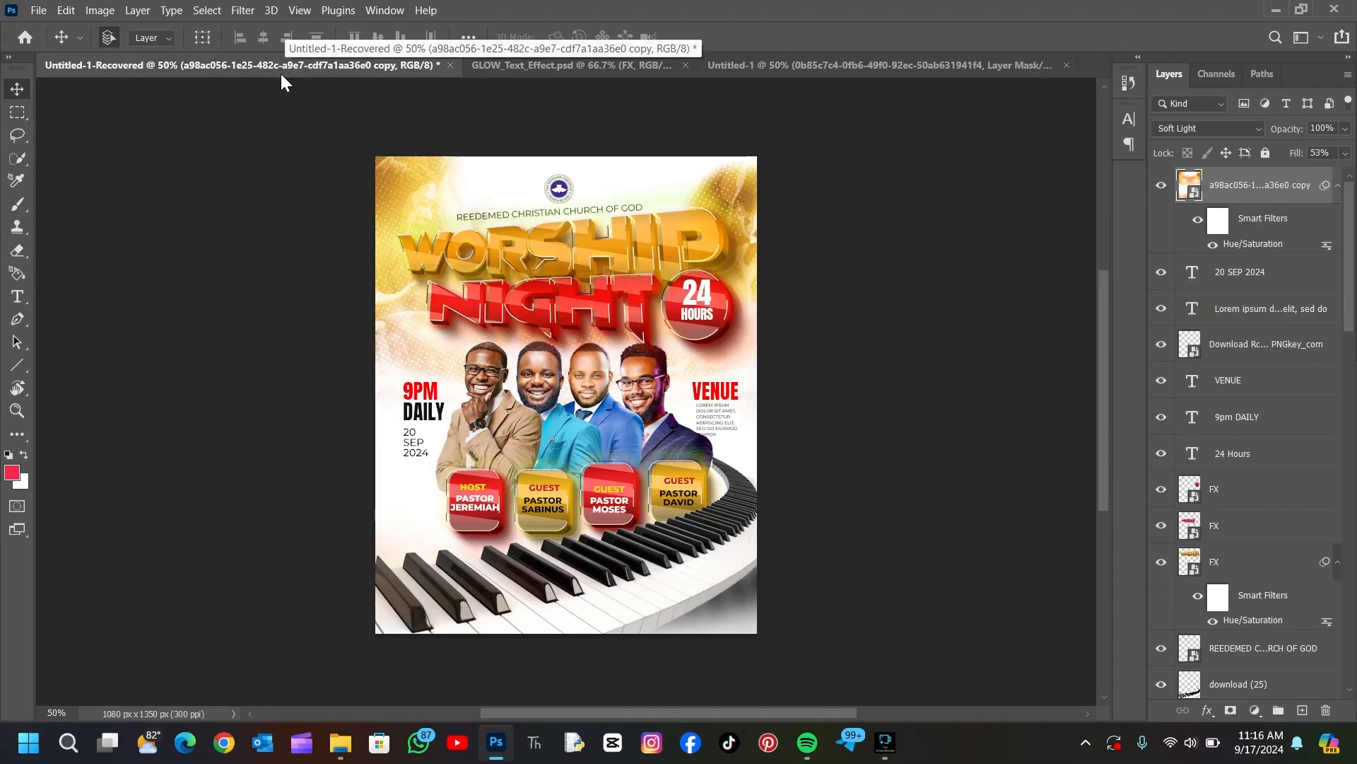
pyautogui.click(867, 63)
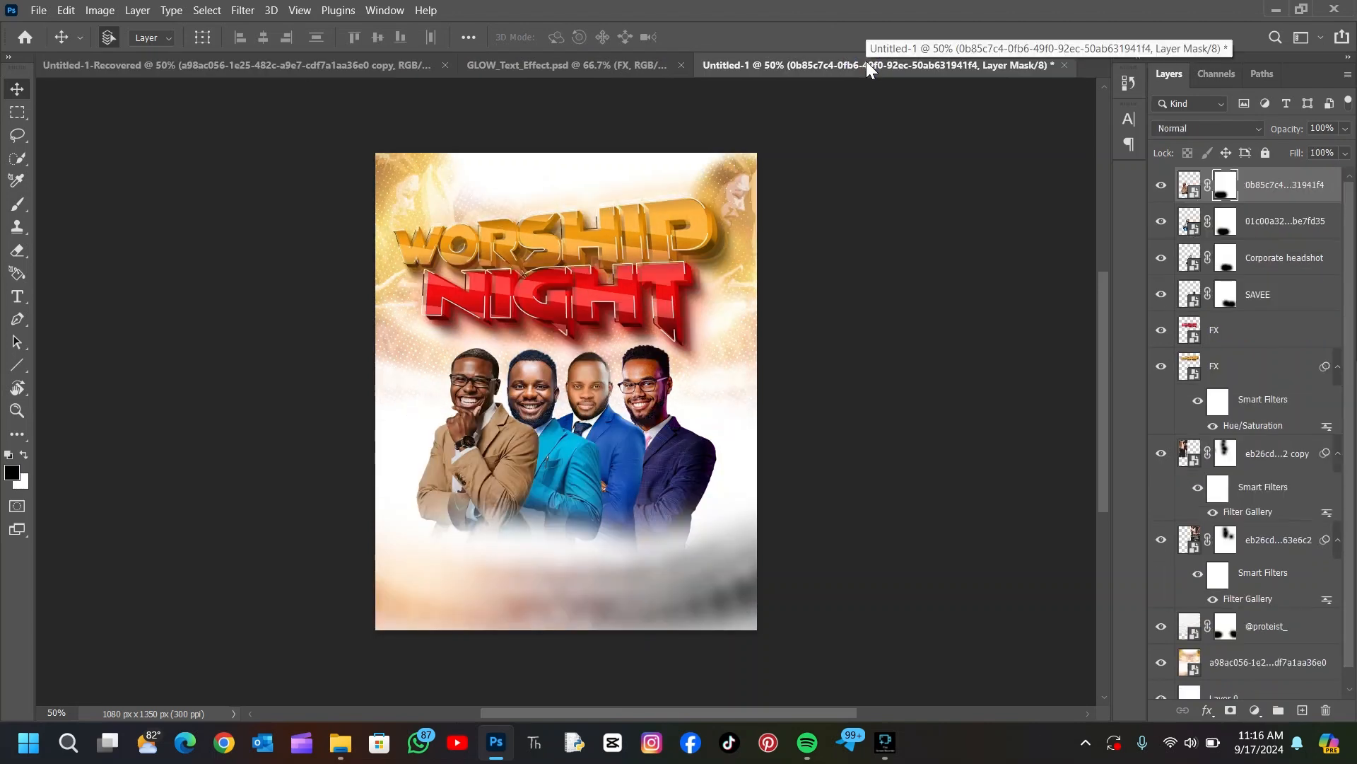
pyautogui.click(566, 65)
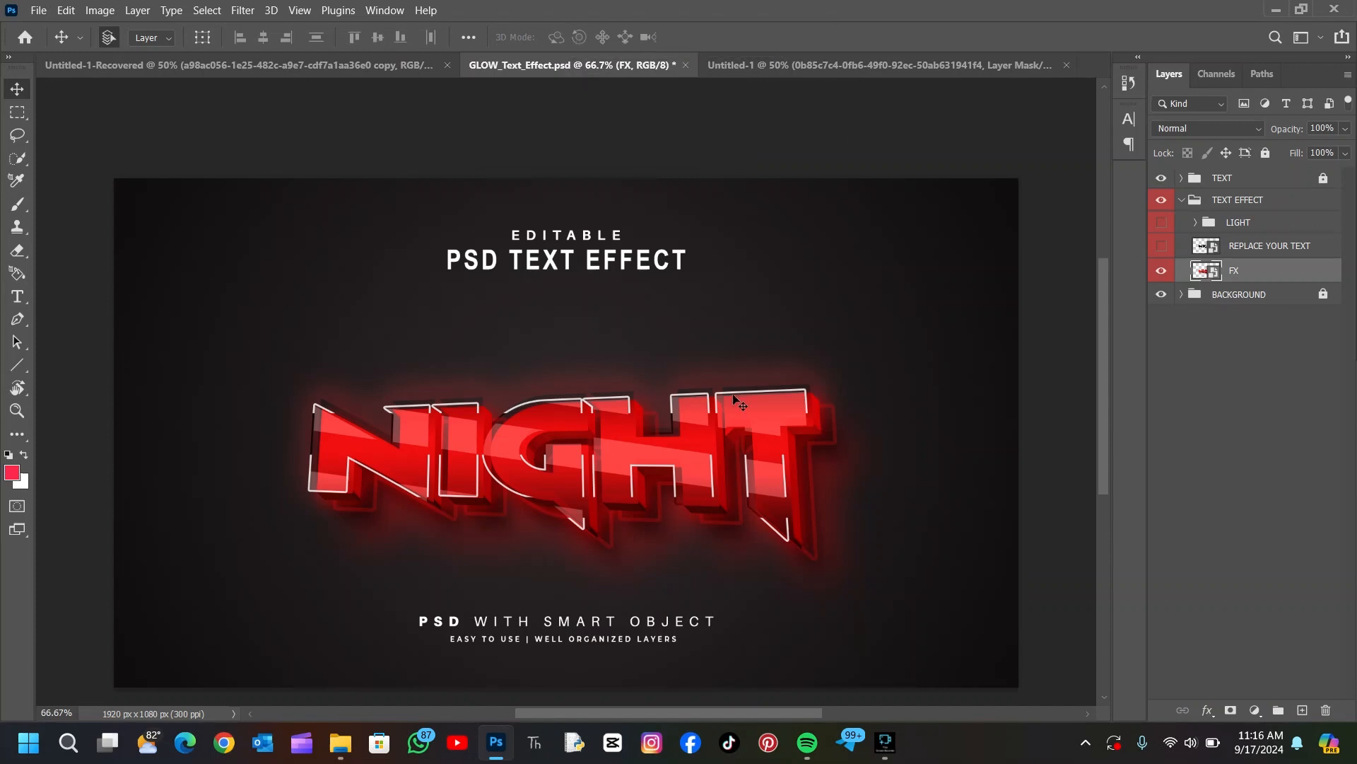
pyautogui.click(393, 61)
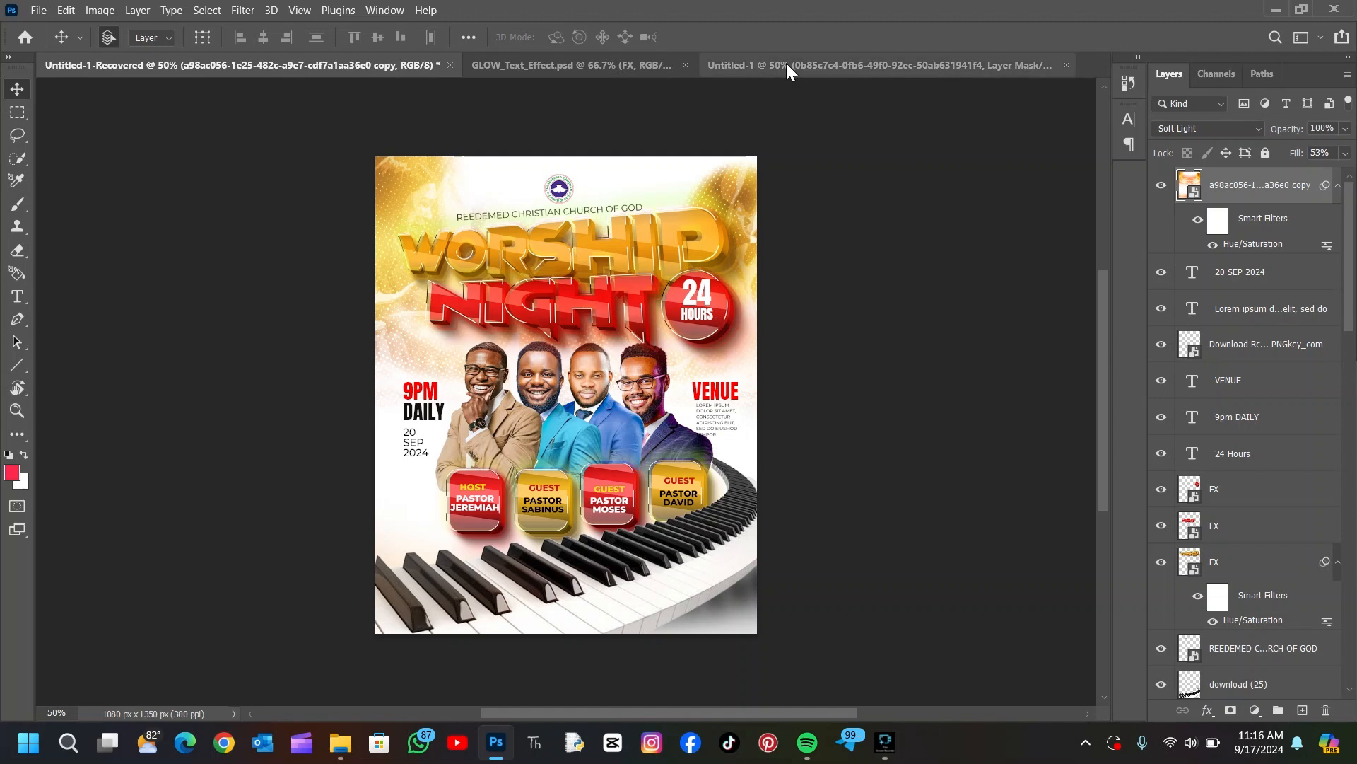
# - In GLOW_Text_Effect.psd, undo the smart object conversion of the effect groups and open the contents of the REPLACE YOUR TEXT smart object
pyautogui.click(632, 64)
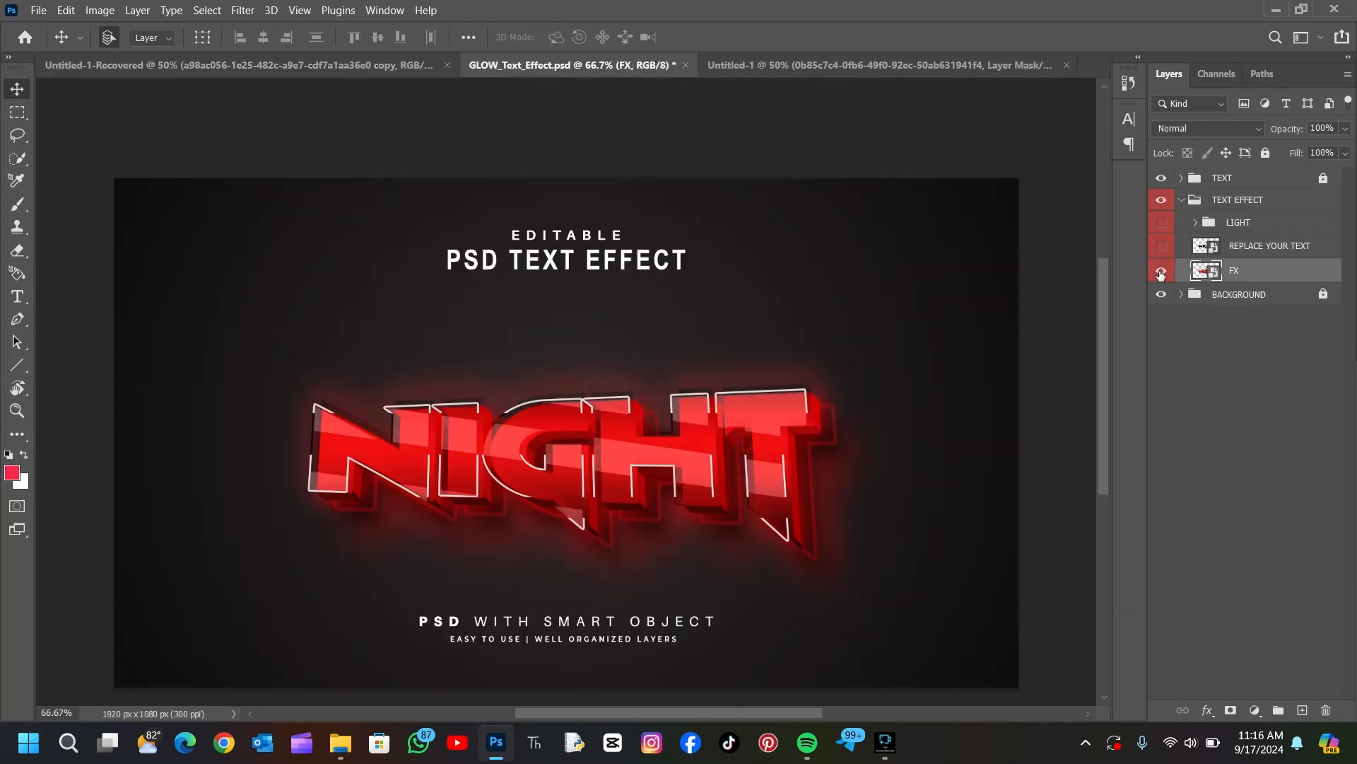
pyautogui.hotkey('ctrl', 'z')
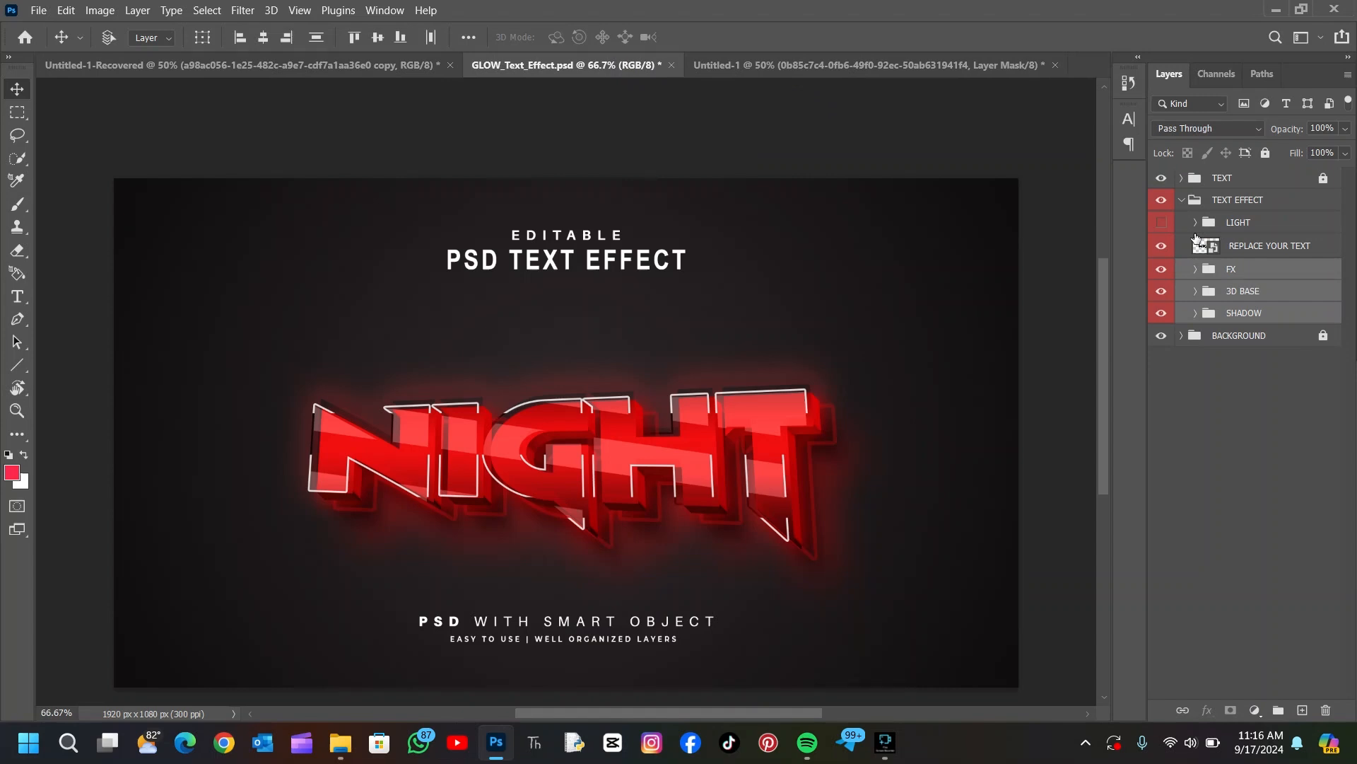
pyautogui.doubleClick(1200, 247)
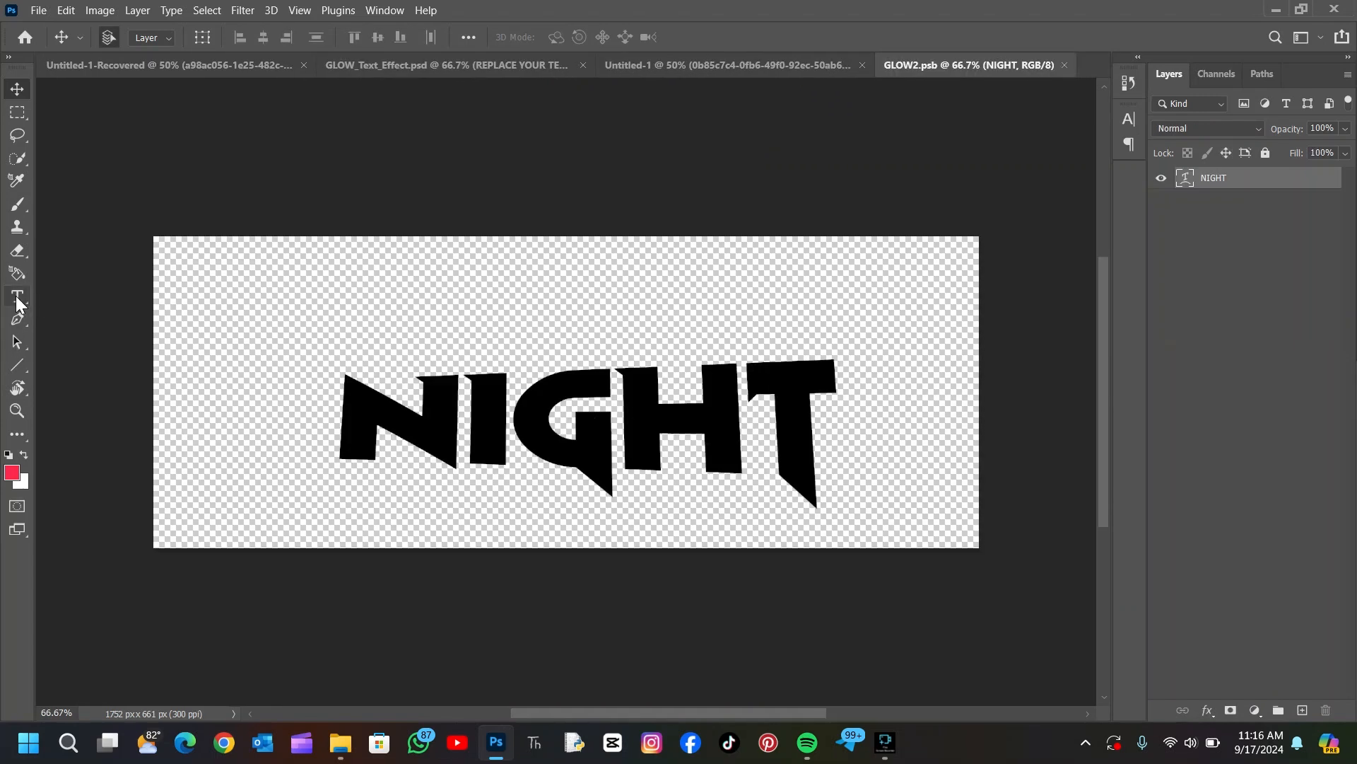
# - Switch to the Rectangle tool in shape mode and set its fill colour to black
pyautogui.click(17, 365)
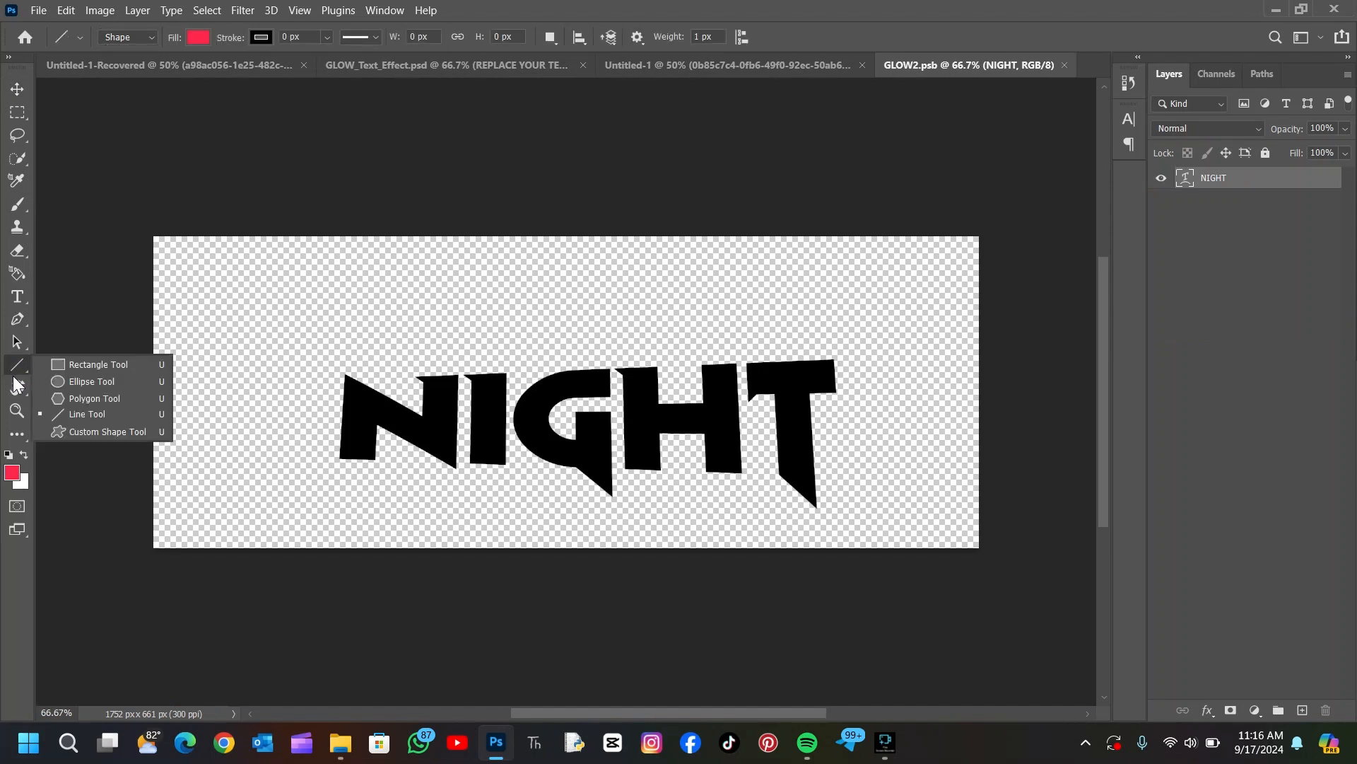
pyautogui.click(95, 361)
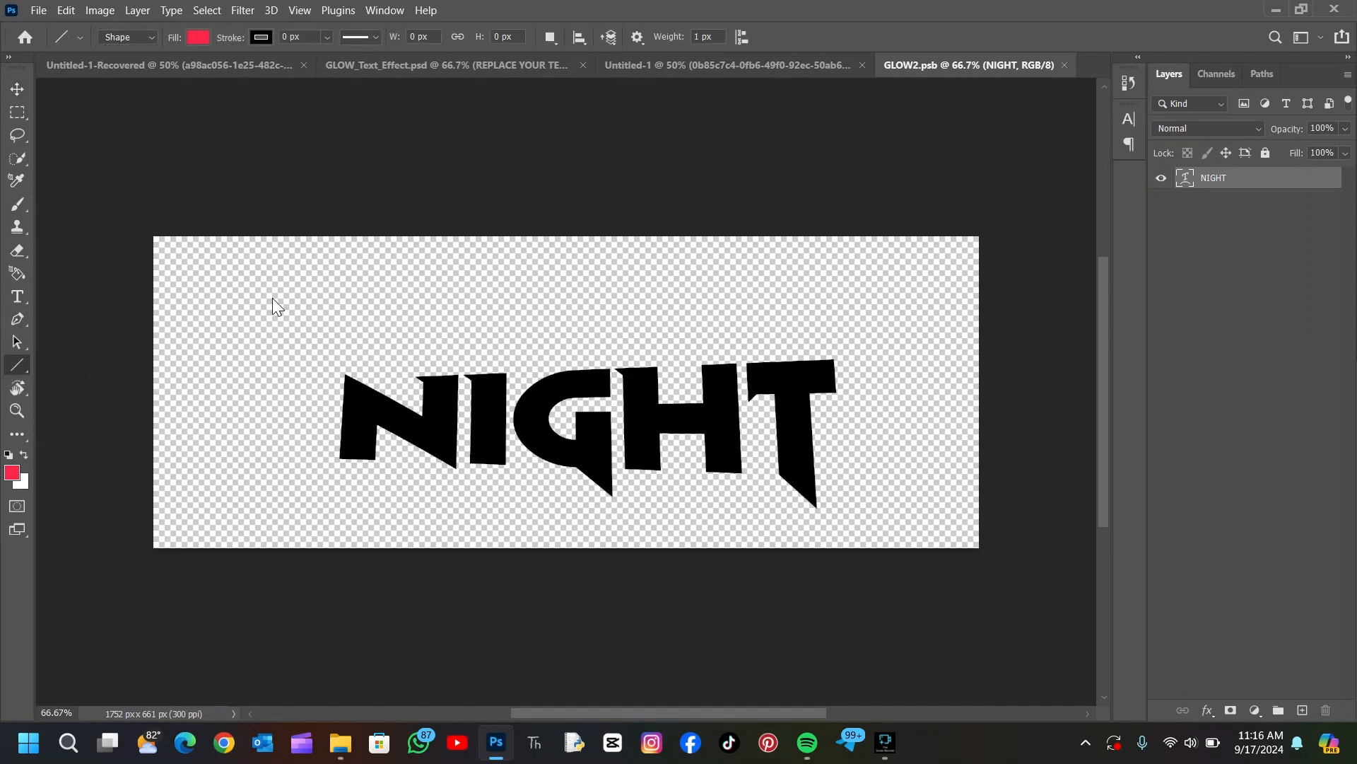
pyautogui.click(201, 42)
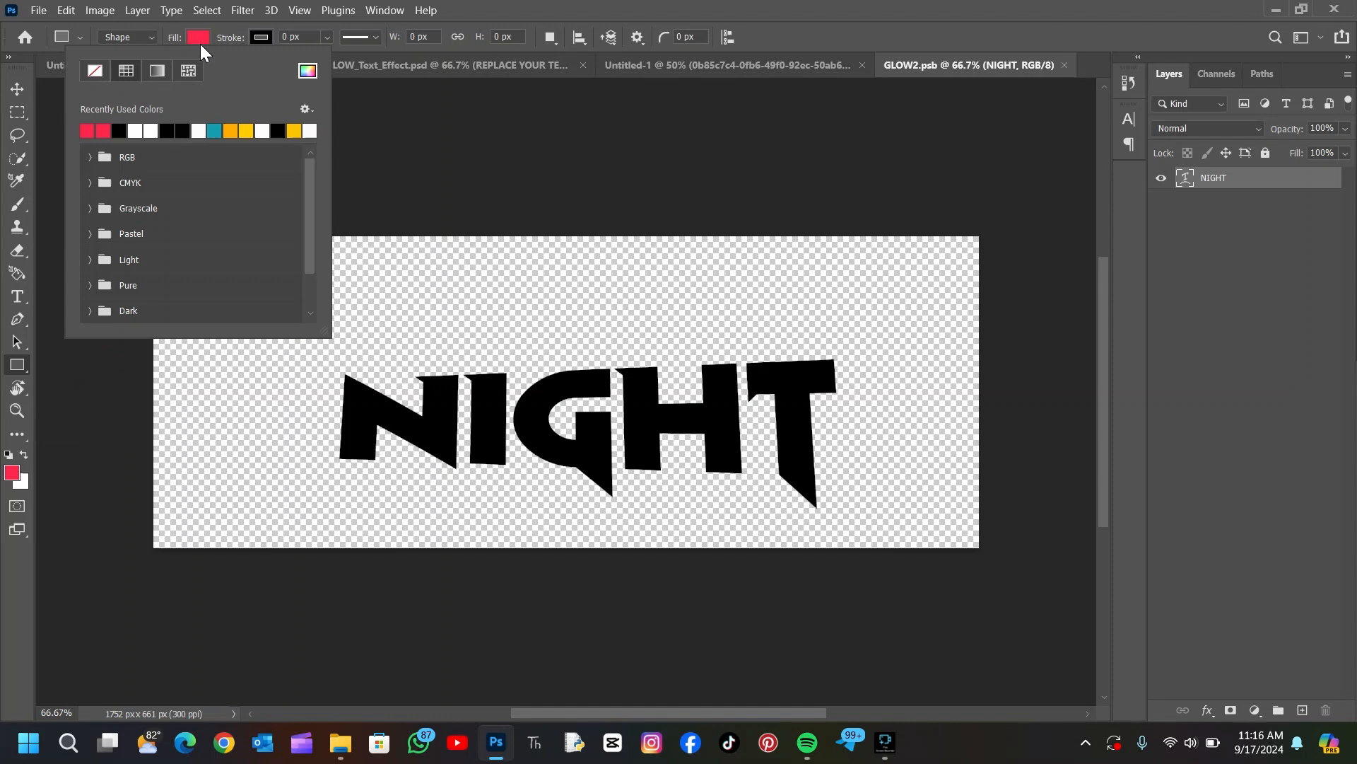
pyautogui.click(129, 127)
pyautogui.click(136, 129)
pyautogui.click(205, 36)
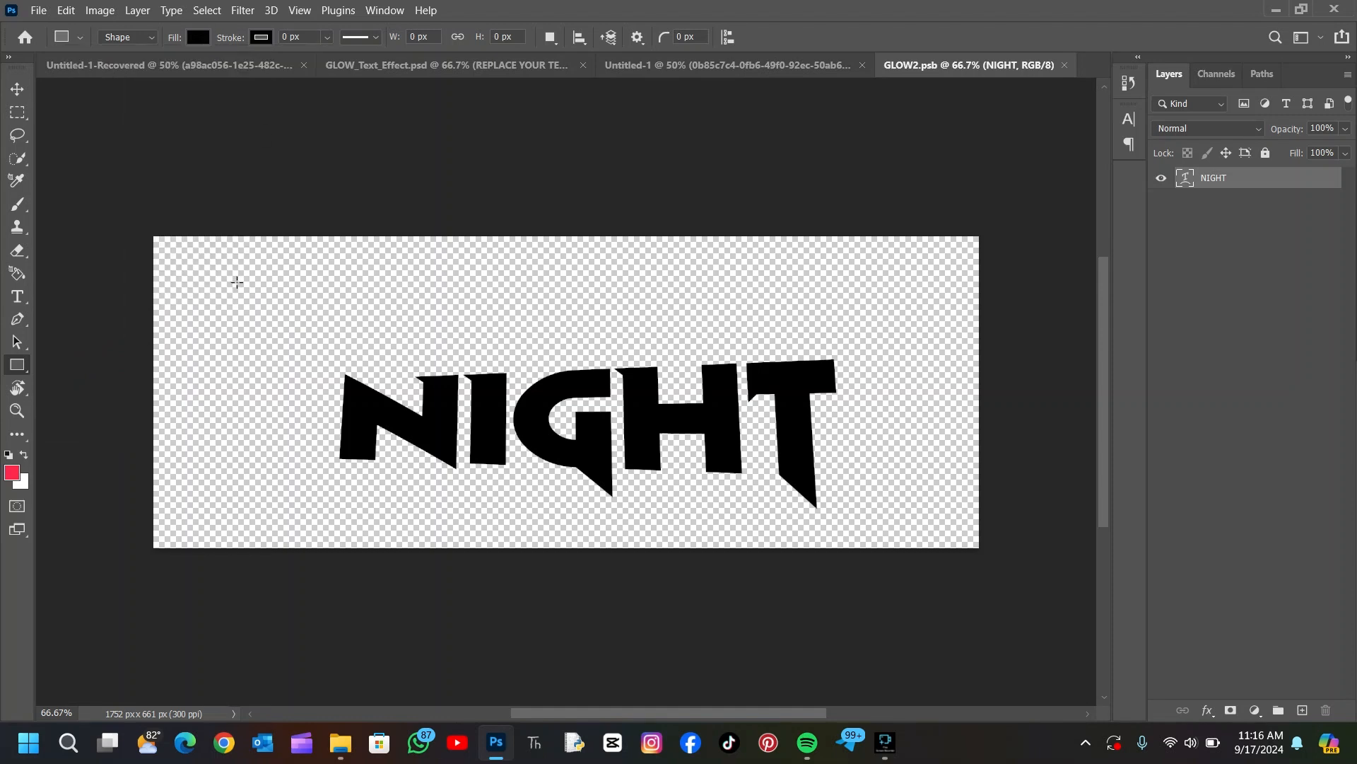
pyautogui.moveTo(237, 282); pyautogui.dragTo(306, 371)
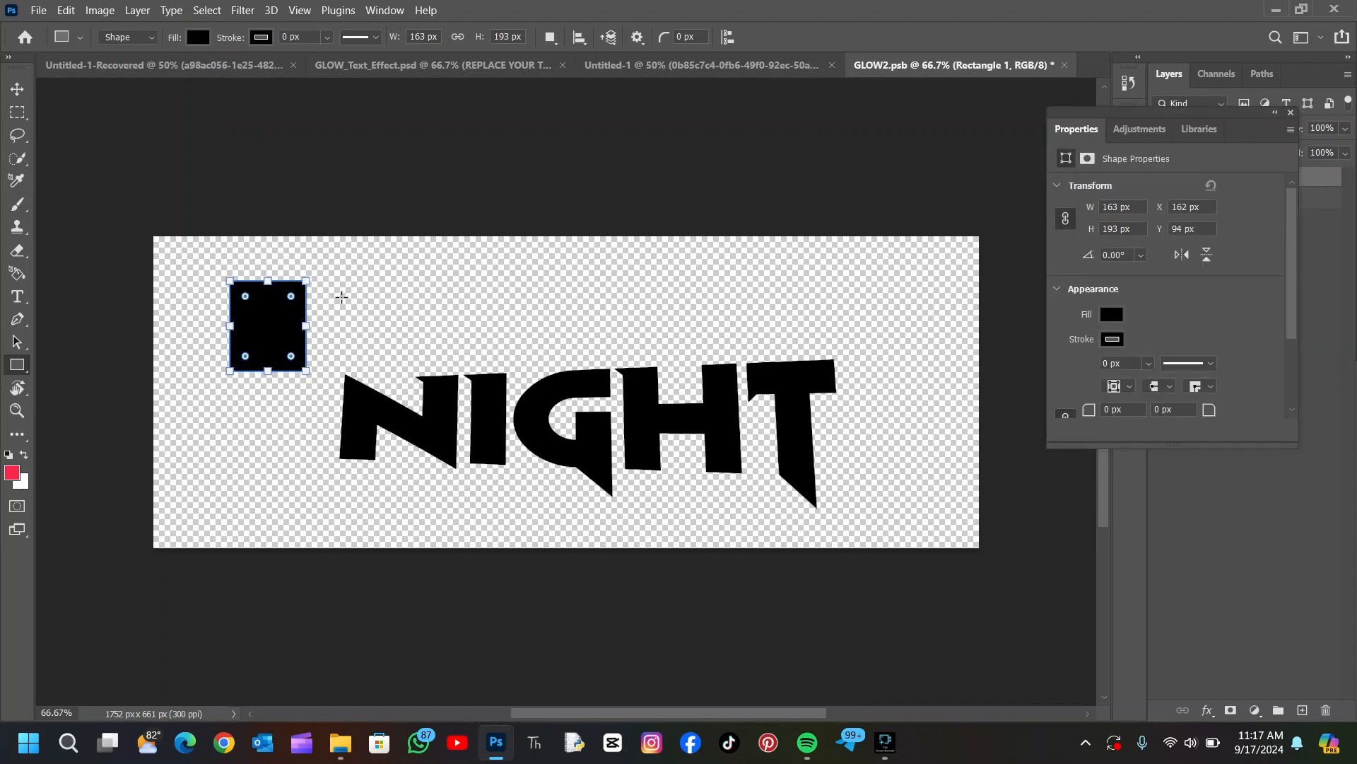
pyautogui.press('Return')
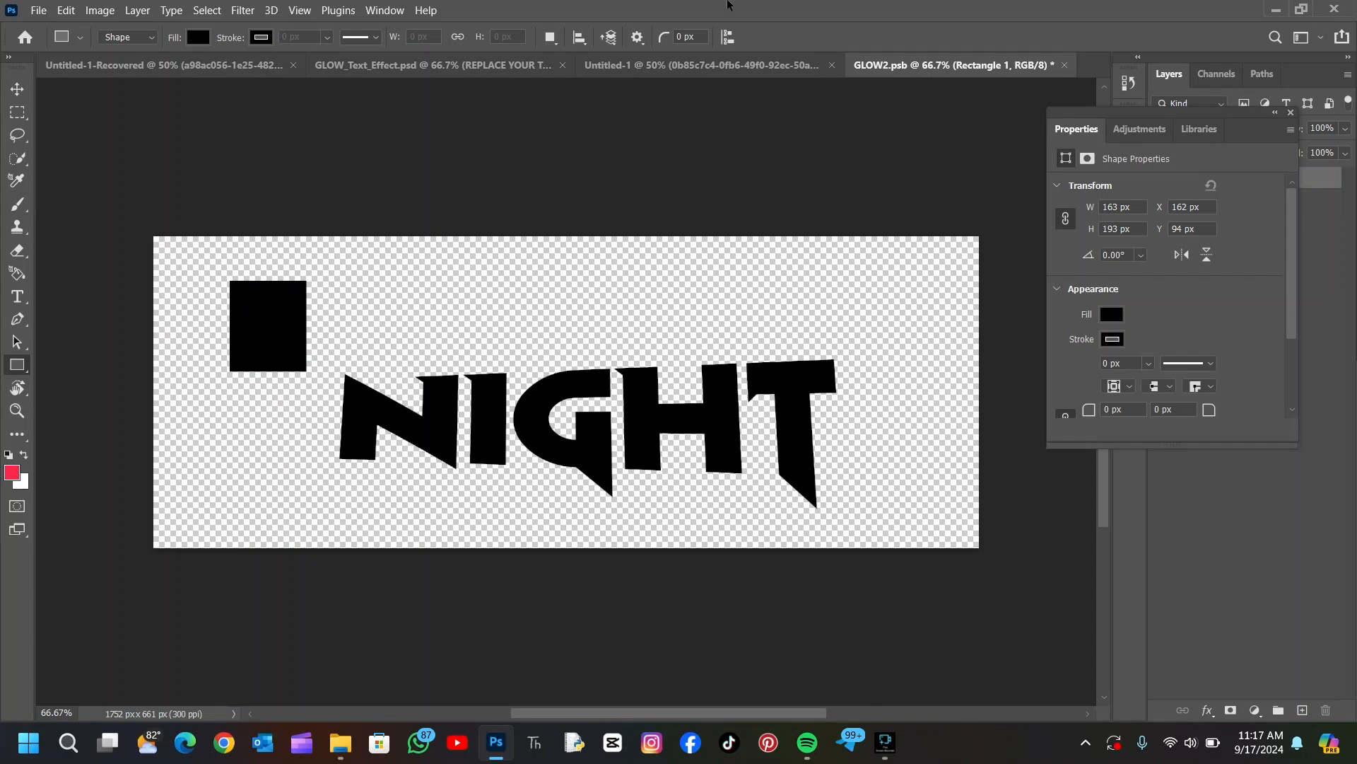
pyautogui.press('Delete')
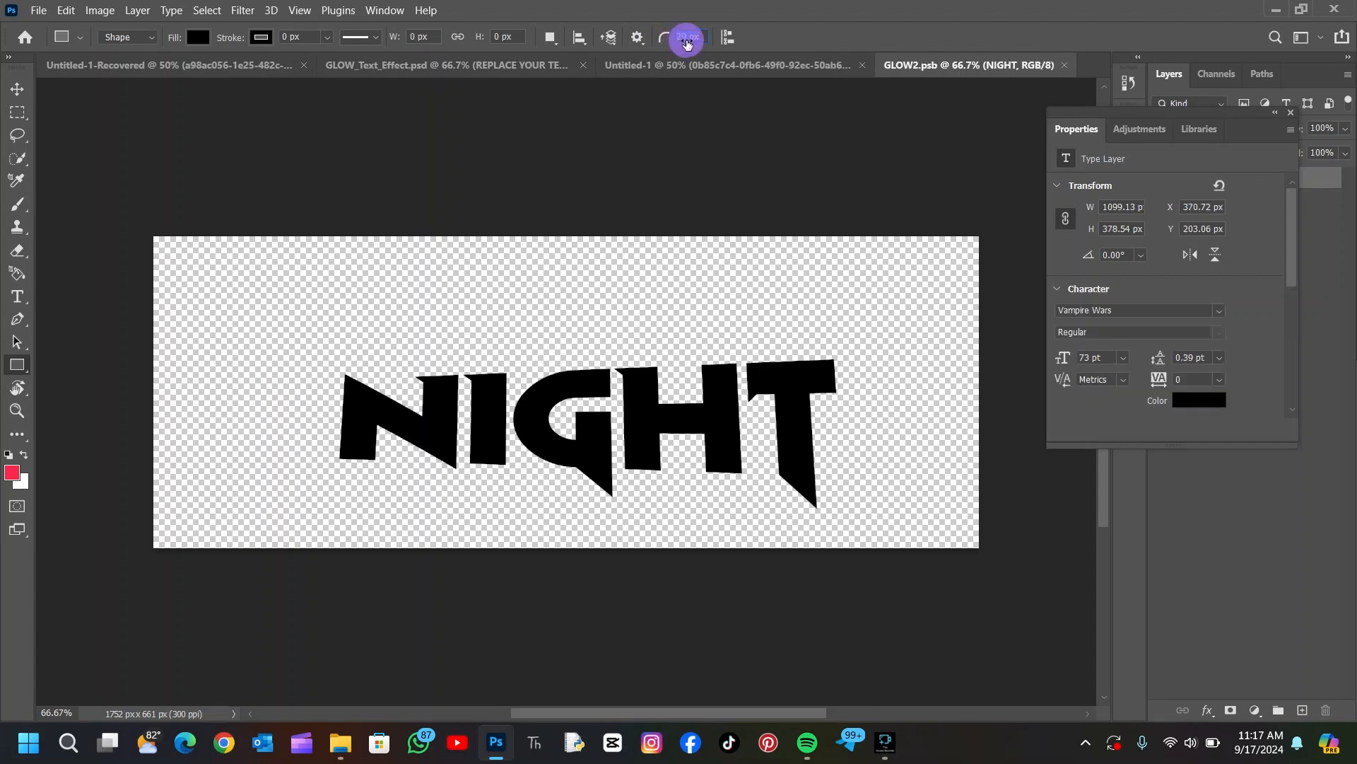
# - Draw a black rounded rectangle about 168 x 205 px with a 44 px corner radius above the start of the NIGHT text
pyautogui.click(688, 41)
pyautogui.moveTo(658, 44); pyautogui.dragTo(677, 46)
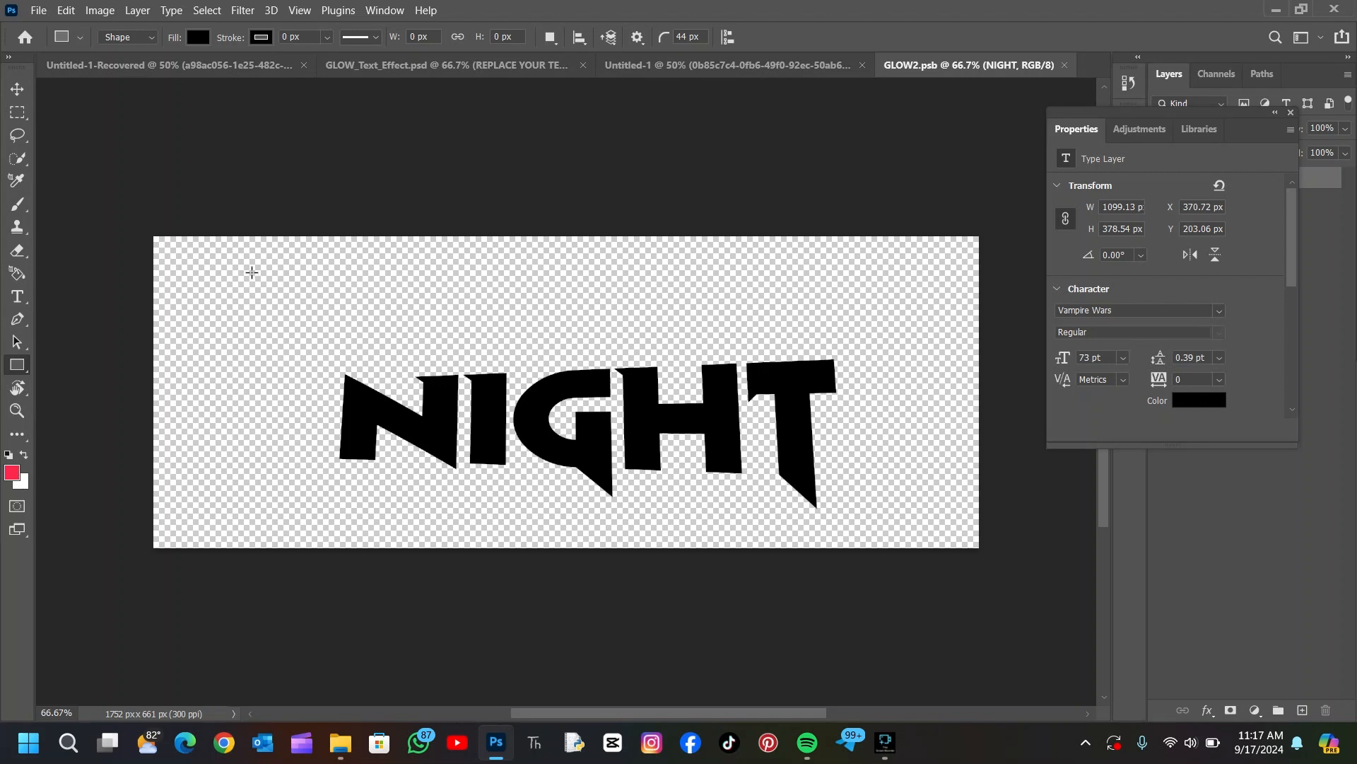
pyautogui.moveTo(242, 270); pyautogui.dragTo(320, 366)
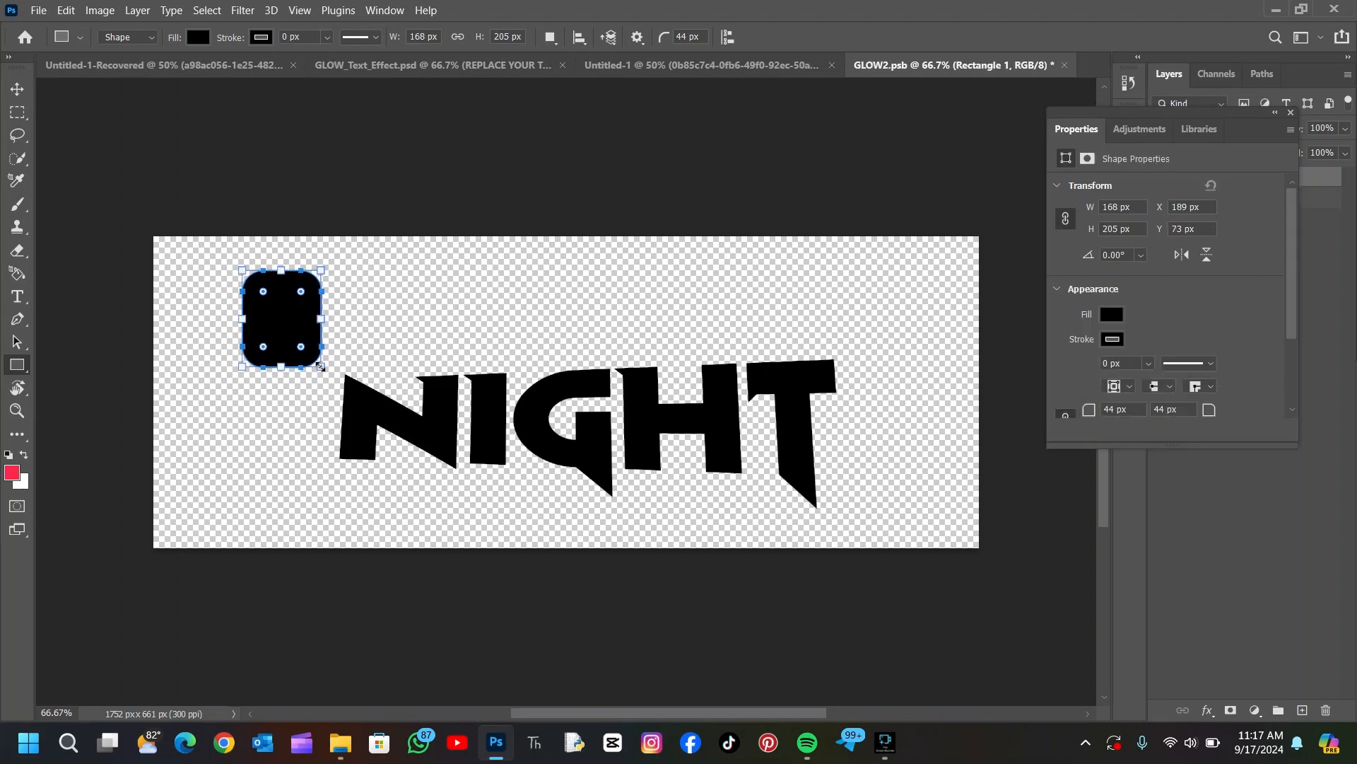
# - Delete the NIGHT text layer and move the rounded rectangle to the middle of the canvas
pyautogui.click(17, 89)
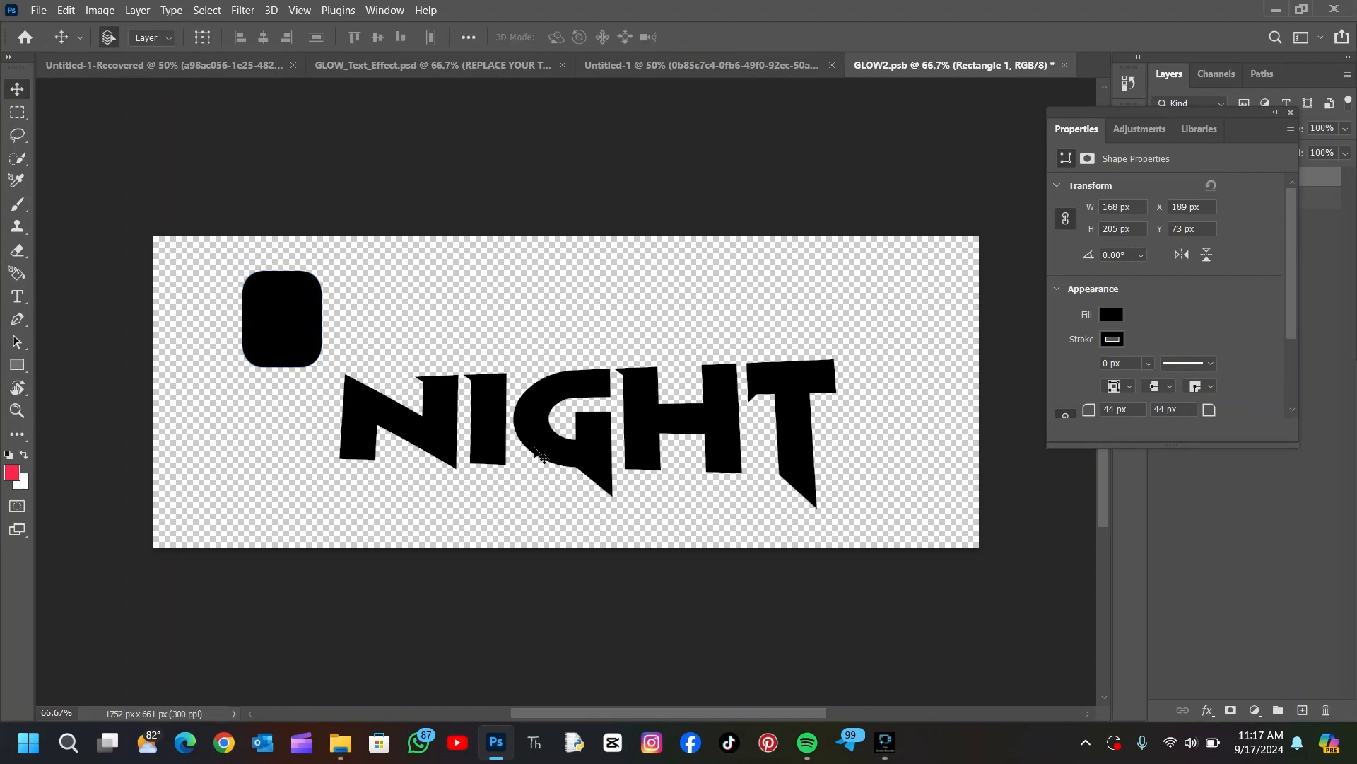
pyautogui.press('Delete')
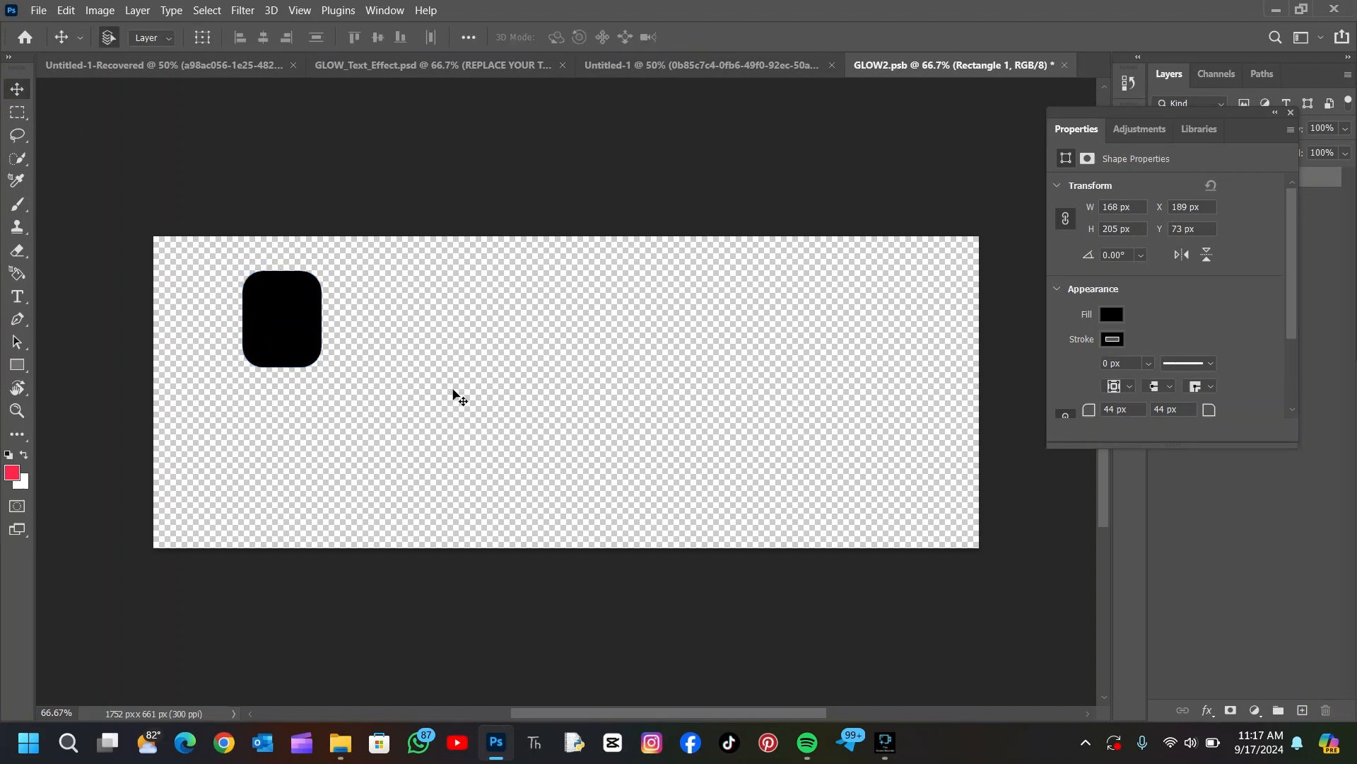
pyautogui.moveTo(293, 315); pyautogui.dragTo(563, 385)
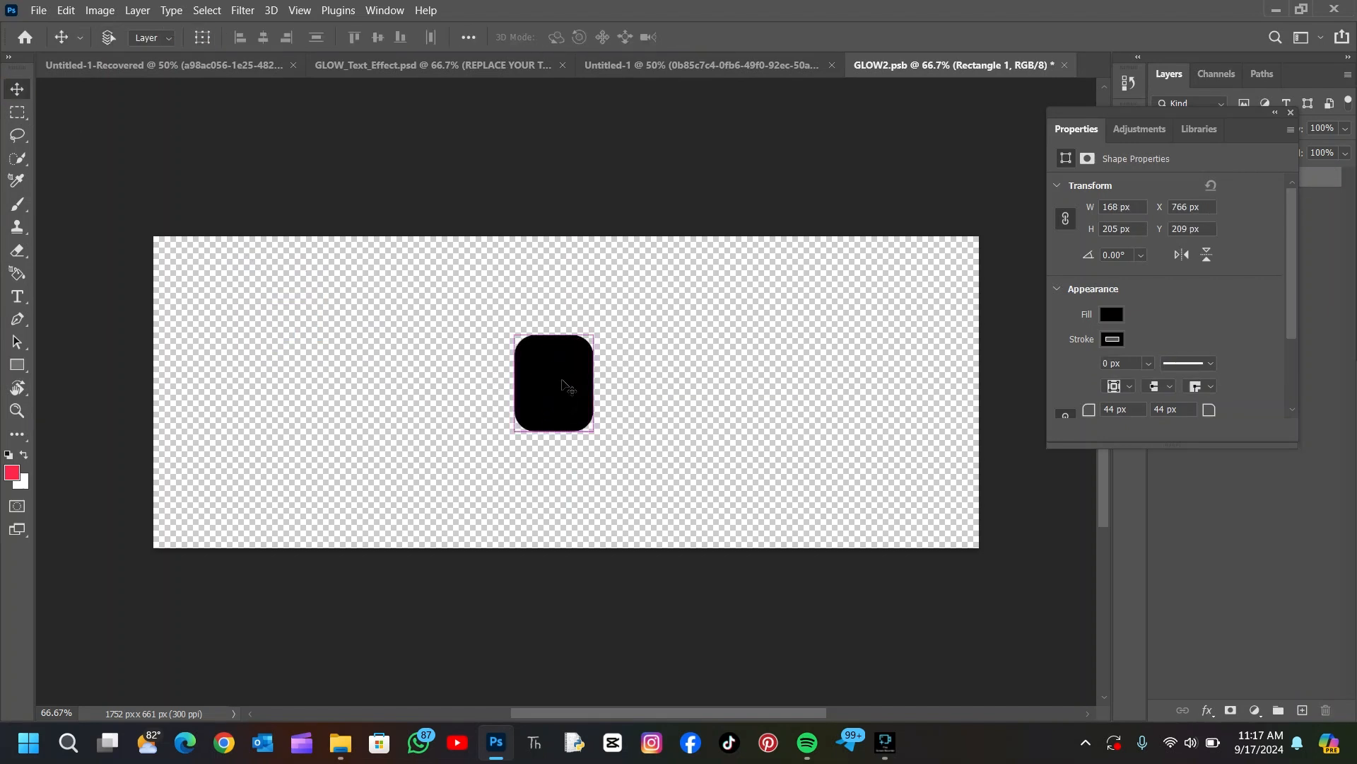
# - Save and close GLOW2.psb so the text effect applies to the rounded rectangle, and dismiss the layer properties
pyautogui.hotkey('ctrl', 's')
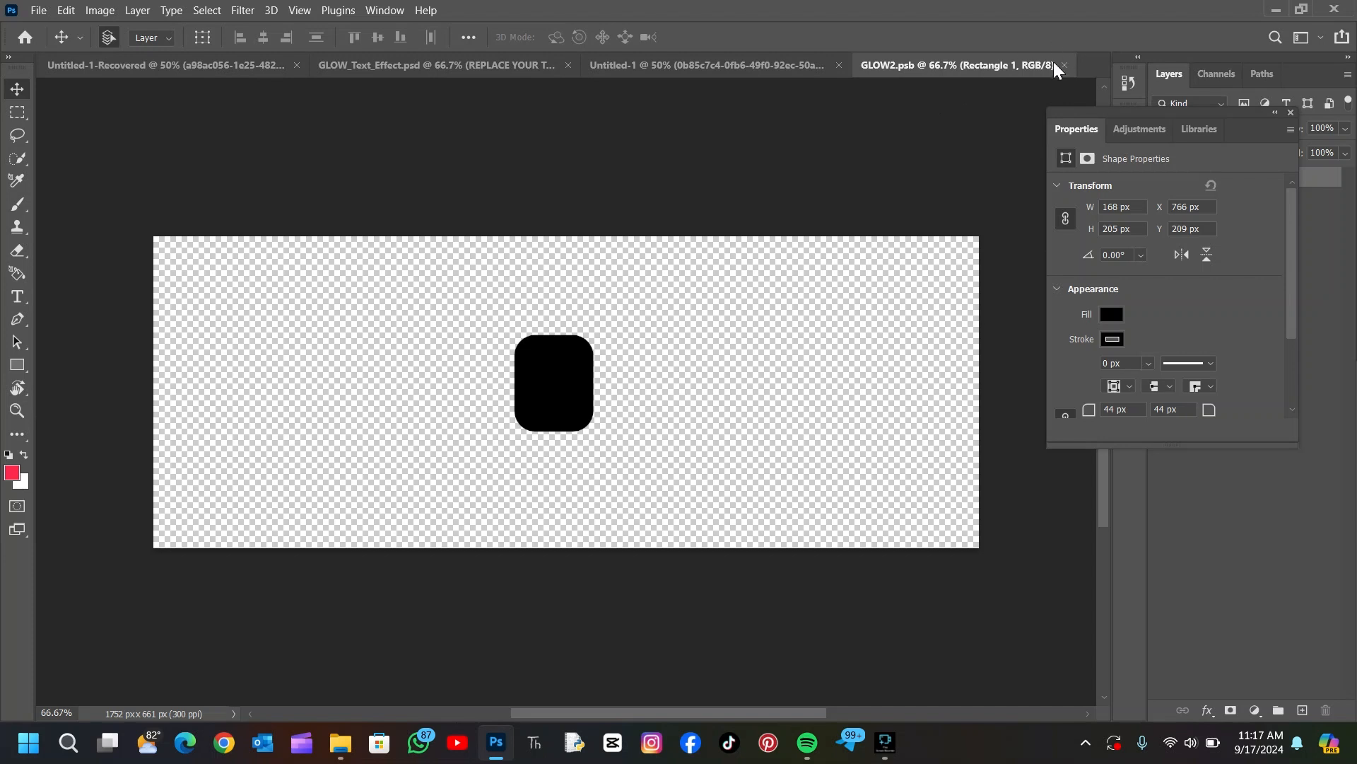
pyautogui.click(1064, 65)
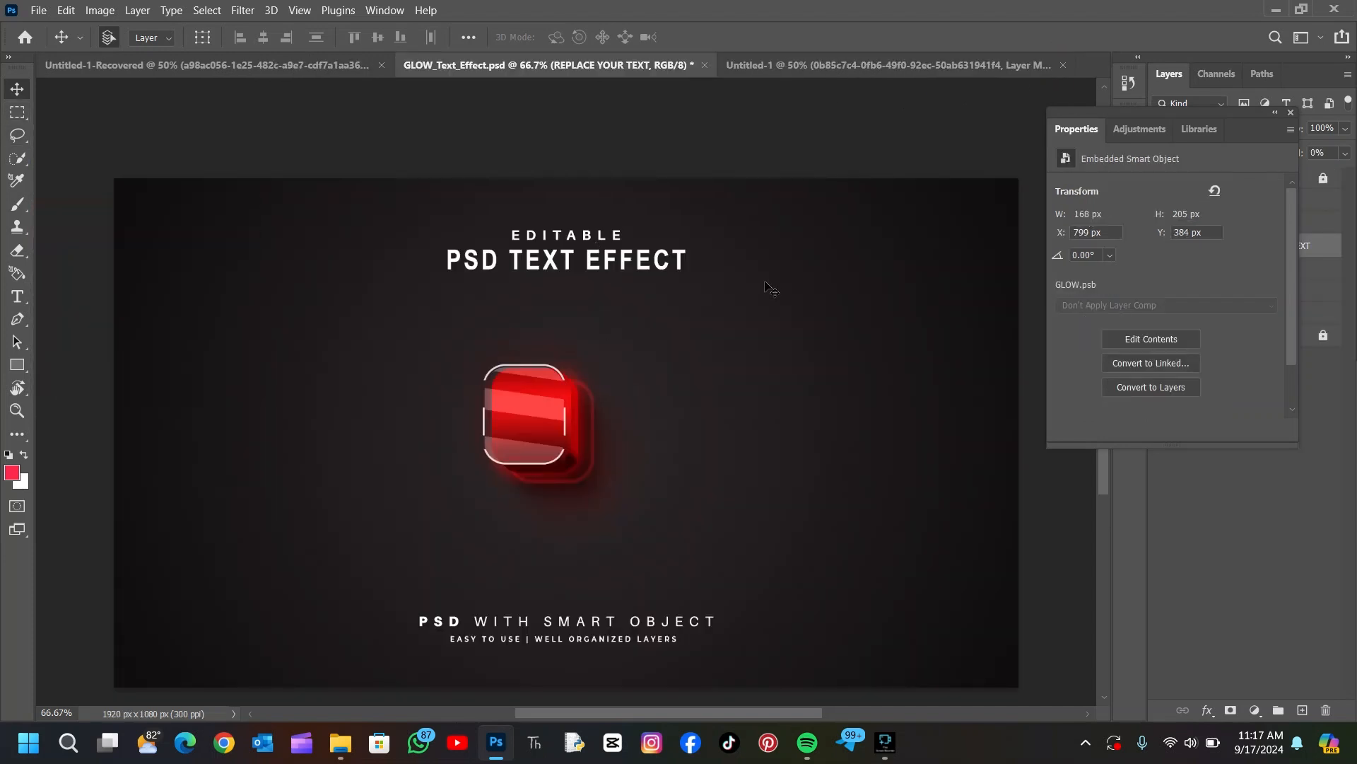
pyautogui.click(1290, 113)
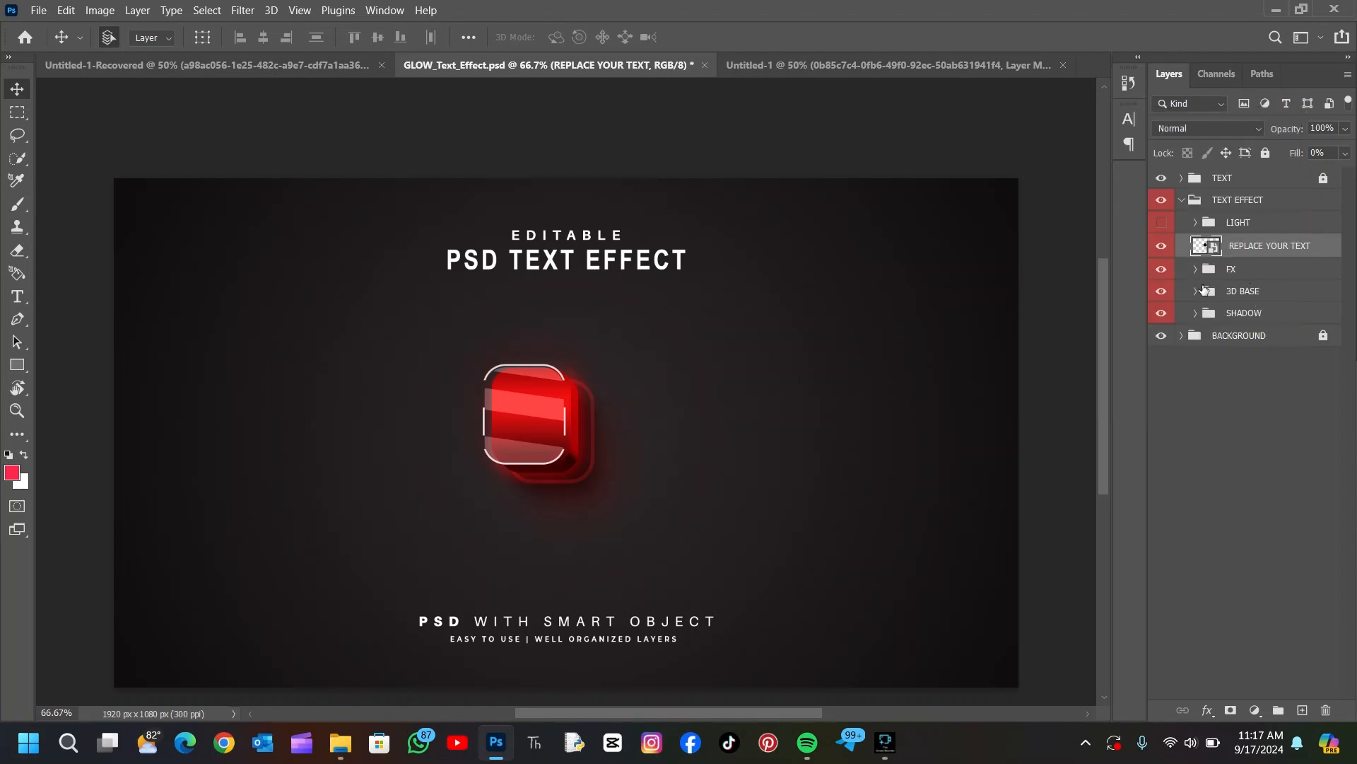
# - Convert the FX, 3D BASE and SHADOW groups into one smart object and hide the REPLACE YOUR TEXT layer
pyautogui.click(1257, 270)
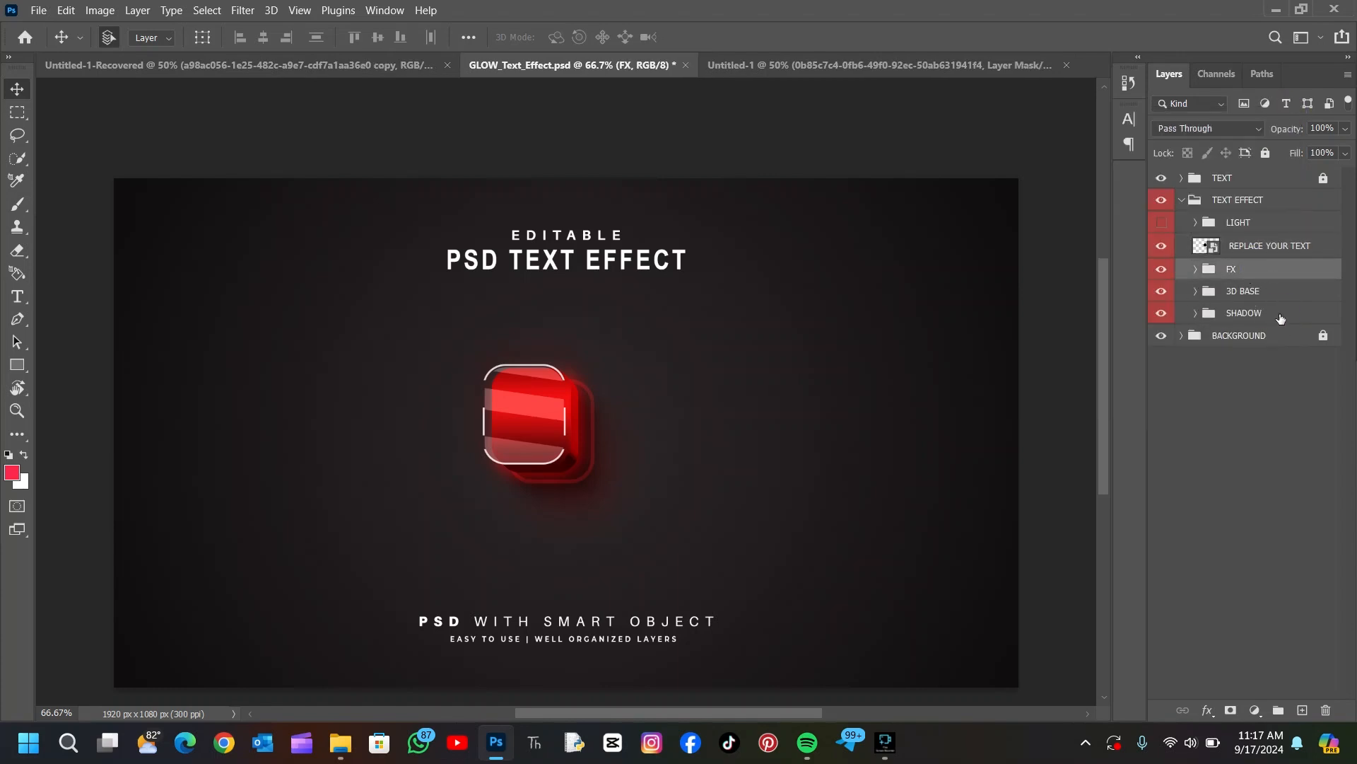
pyautogui.keyDown('shift'); pyautogui.click(1281, 319); pyautogui.keyUp('shift')
pyautogui.rightClick(1250, 275)
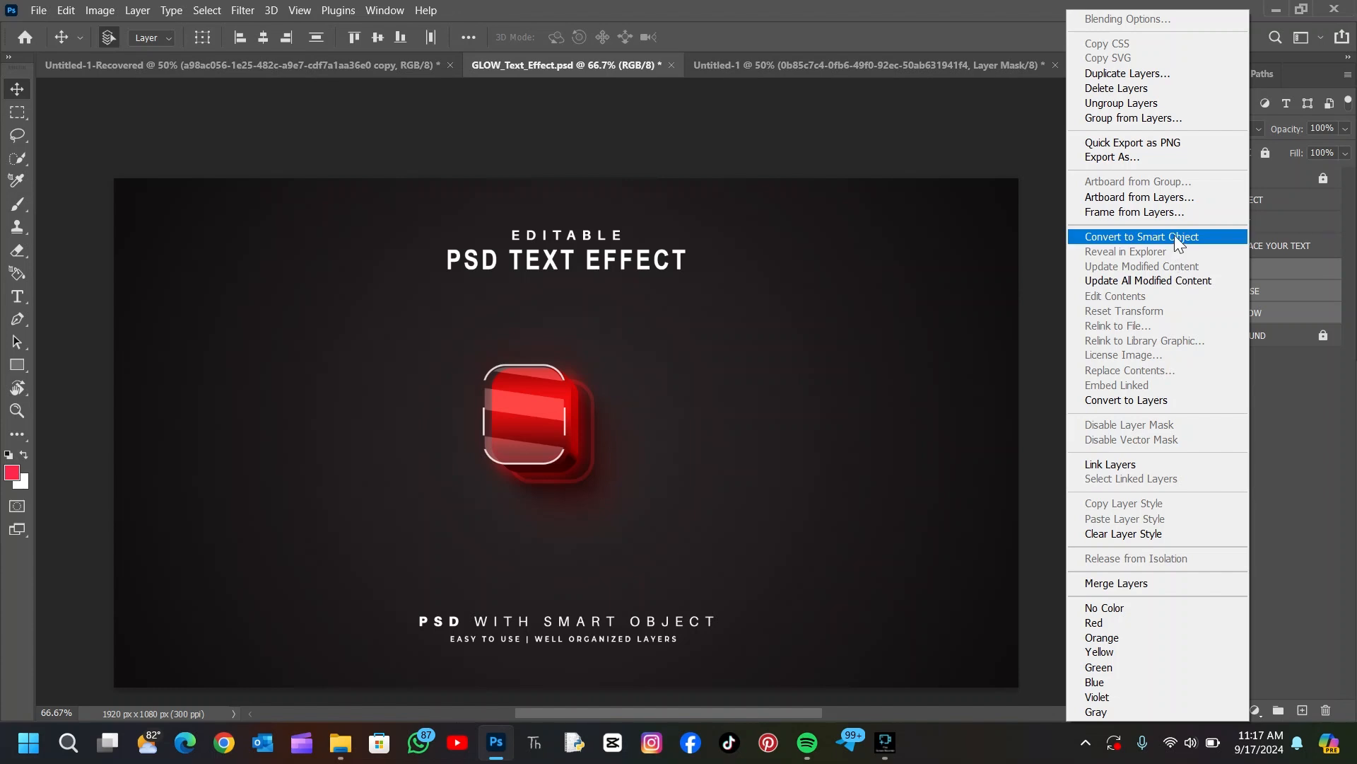
pyautogui.click(1175, 236)
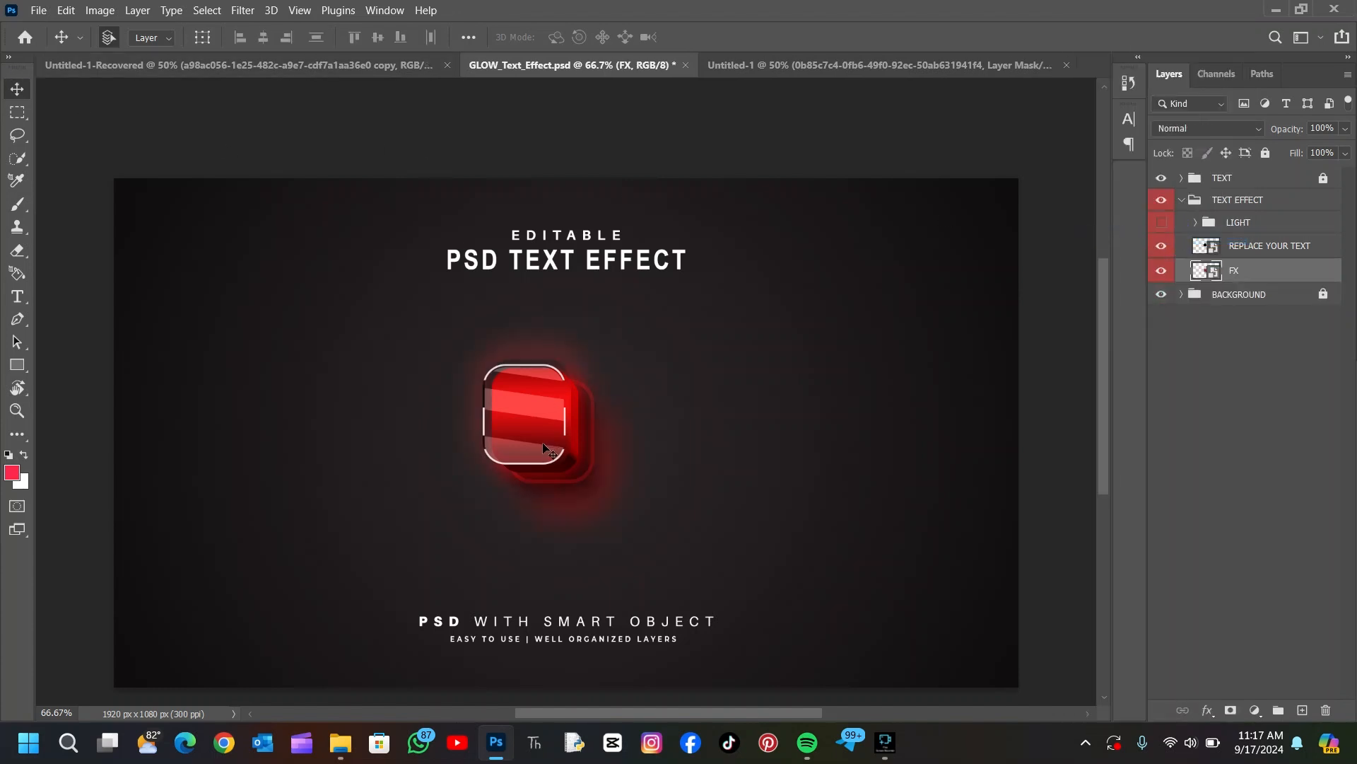
pyautogui.moveTo(543, 448); pyautogui.dragTo(577, 326)
pyautogui.click(1161, 246)
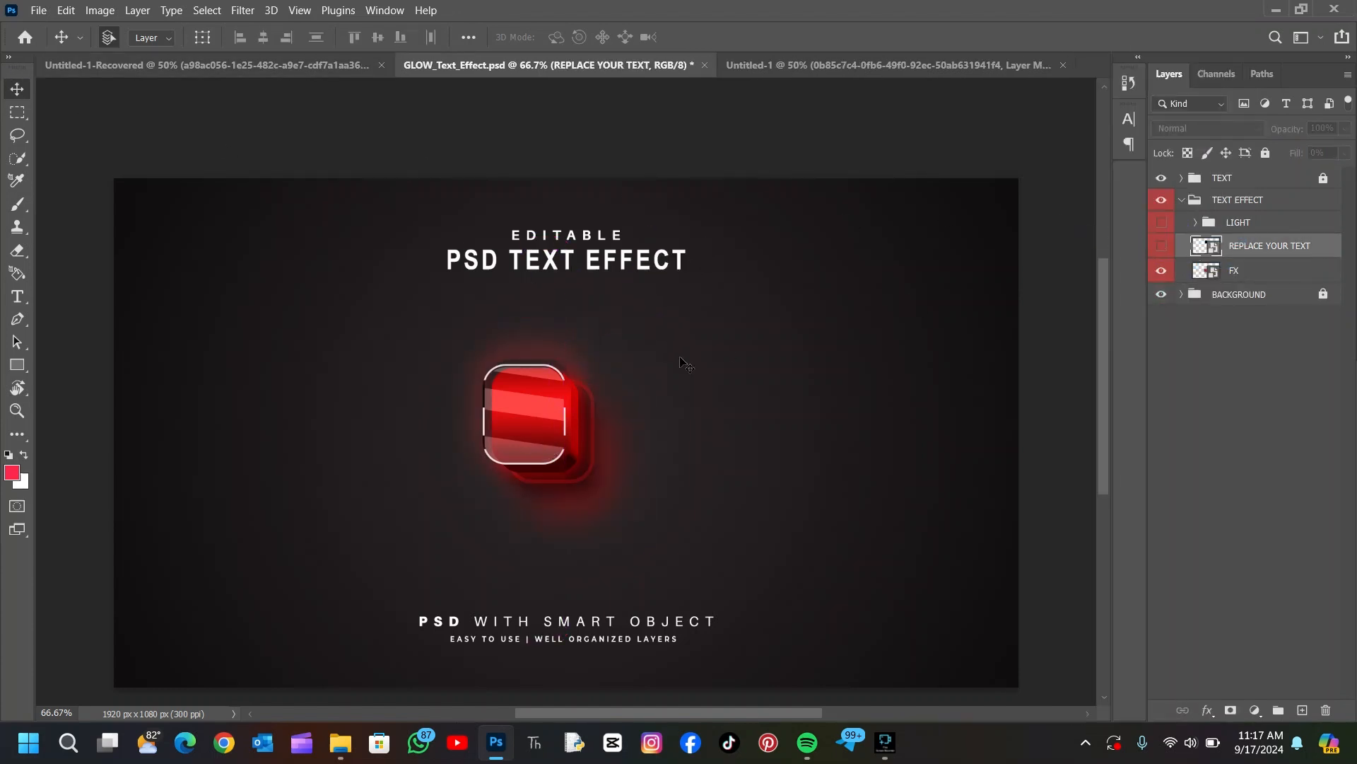
# - Copy the red rounded badge into the Untitled-1 flyer, scaled to about 75% and placed over the tan-jacketed man's faded lower edge
pyautogui.moveTo(531, 399); pyautogui.dragTo(747, 140)
pyautogui.moveTo(487, 499); pyautogui.dragTo(467, 537)
pyautogui.hotkey('ctrl', 't')
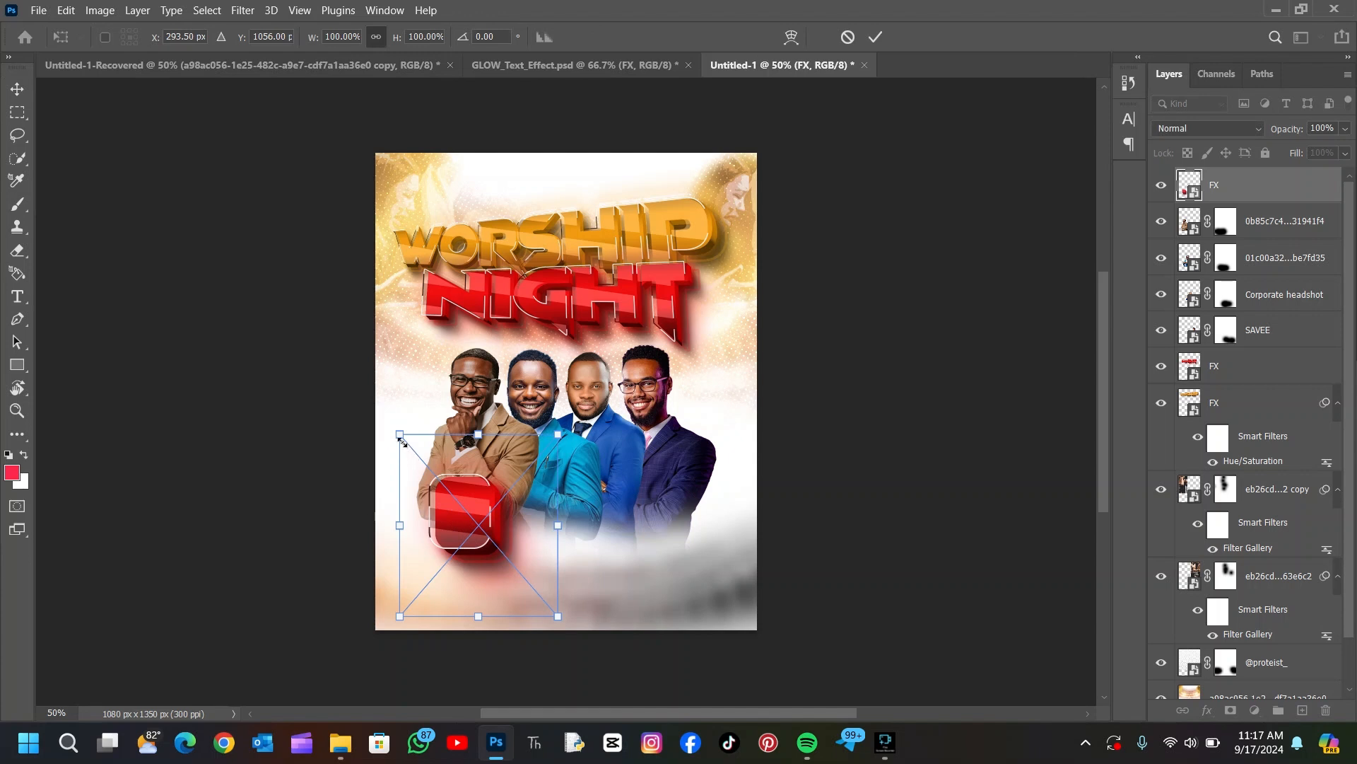
pyautogui.moveTo(400, 435); pyautogui.dragTo(438, 480)
pyautogui.moveTo(476, 541); pyautogui.dragTo(460, 514)
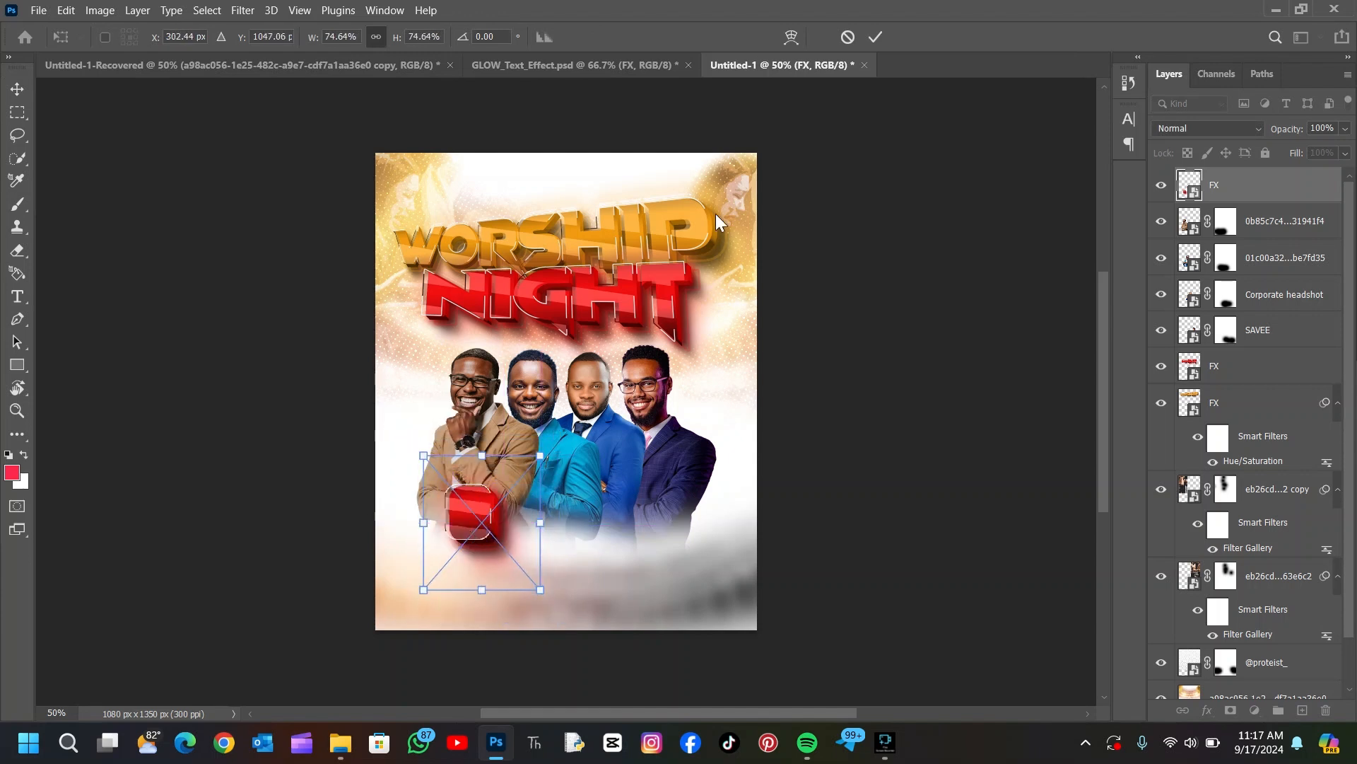
pyautogui.click(879, 36)
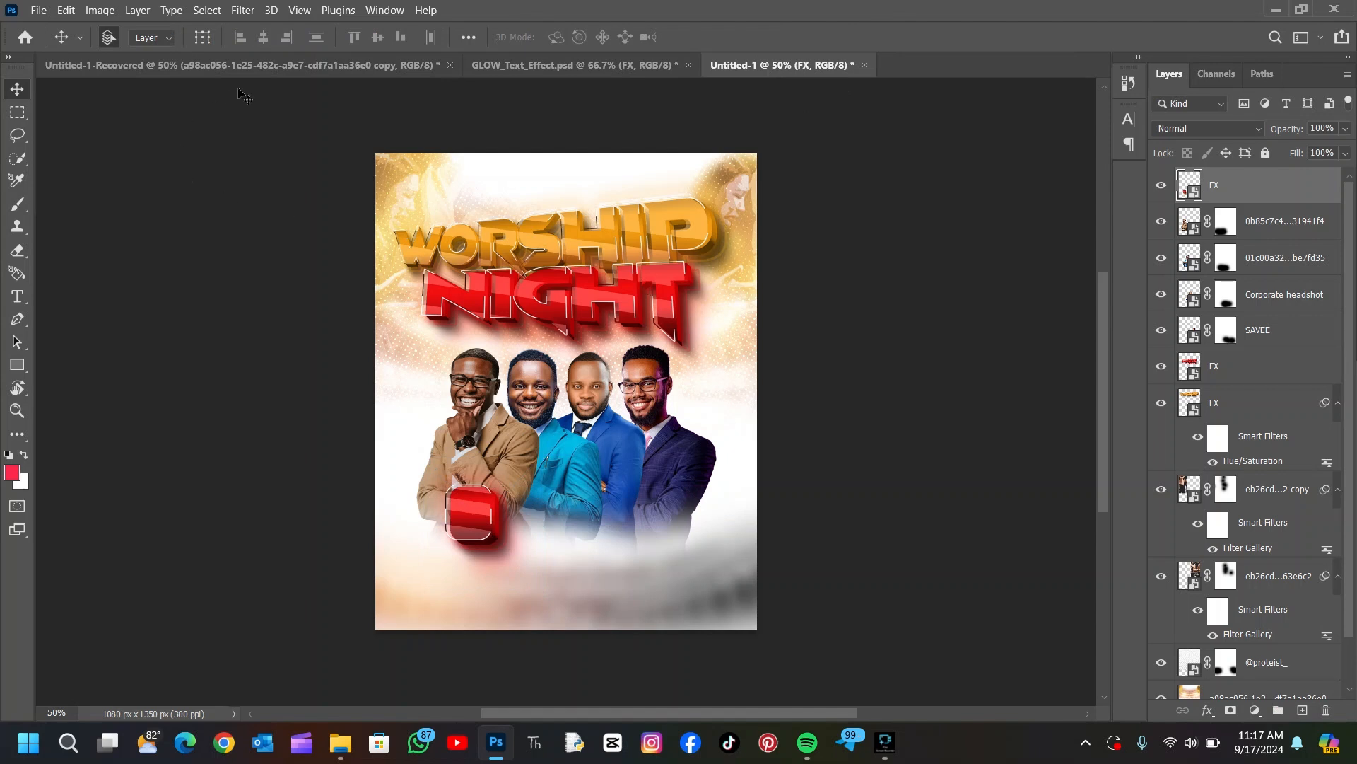
# - In the Untitled-1-Recovered reference flyer, select the three GUEST, the Host and the four pastor-name text layers
pyautogui.click(264, 73)
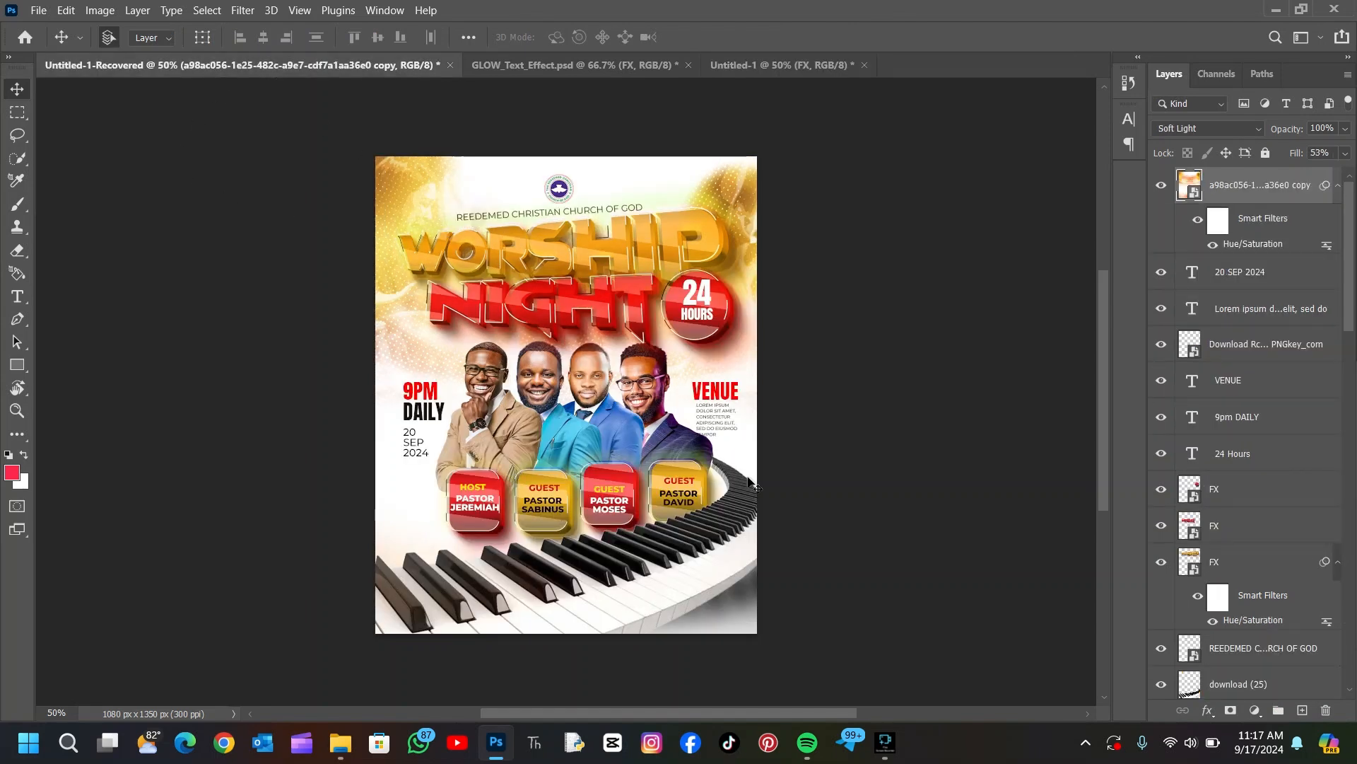
pyautogui.click(773, 56)
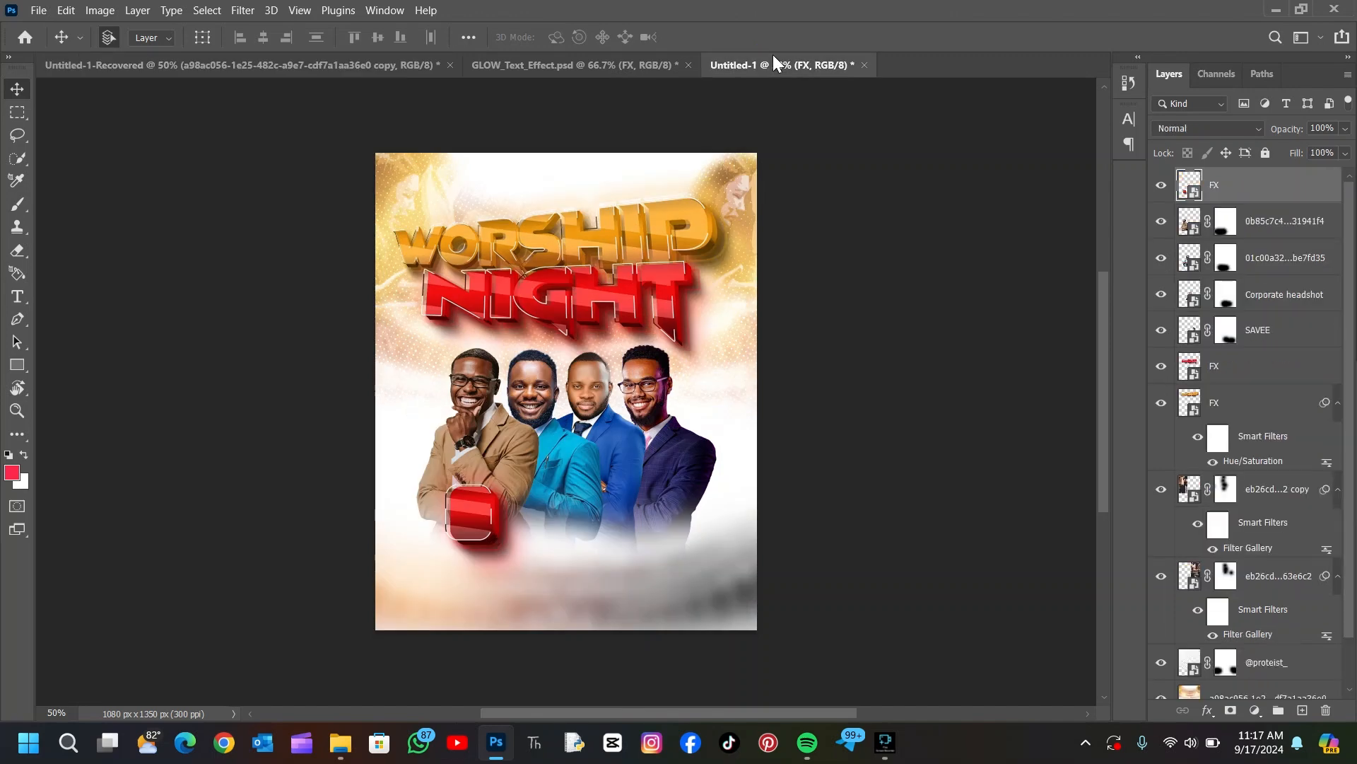
pyautogui.click(302, 67)
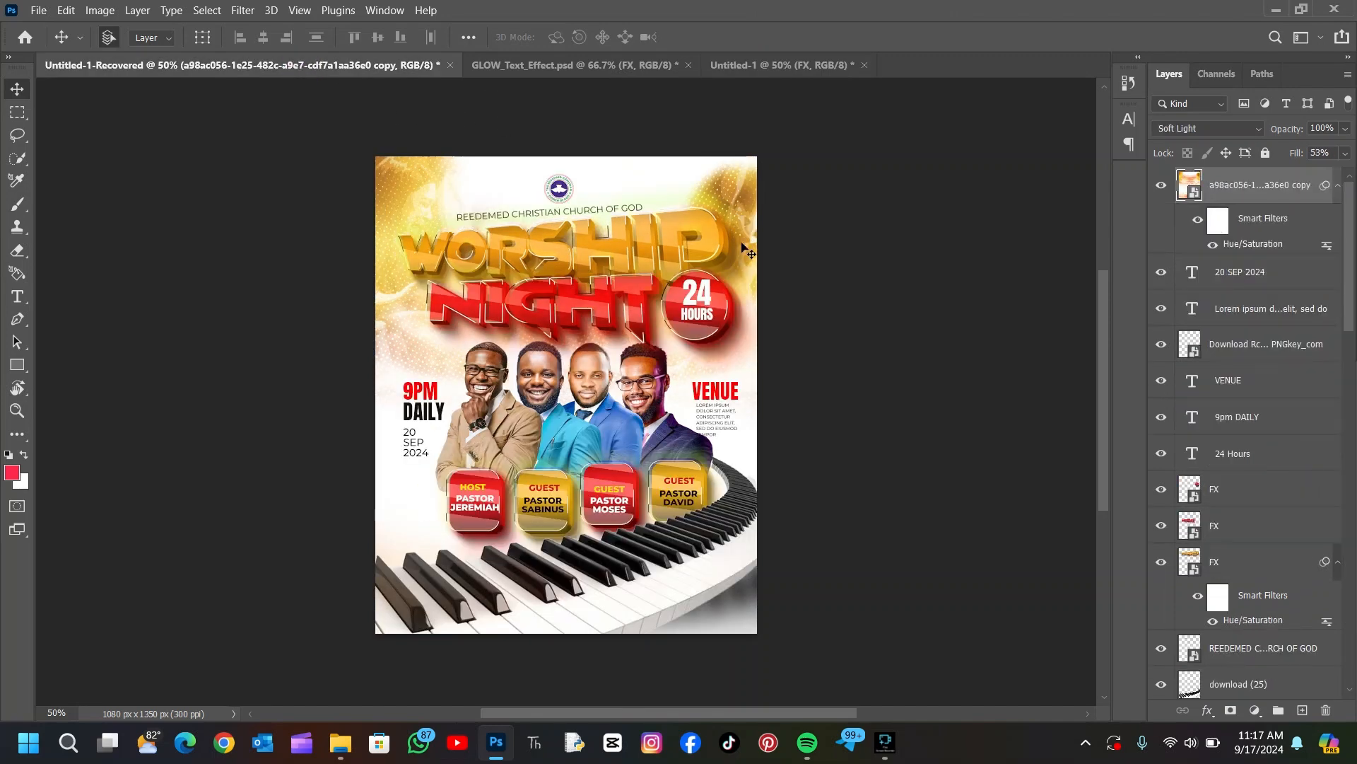
pyautogui.scroll(-10, 1318, 498)
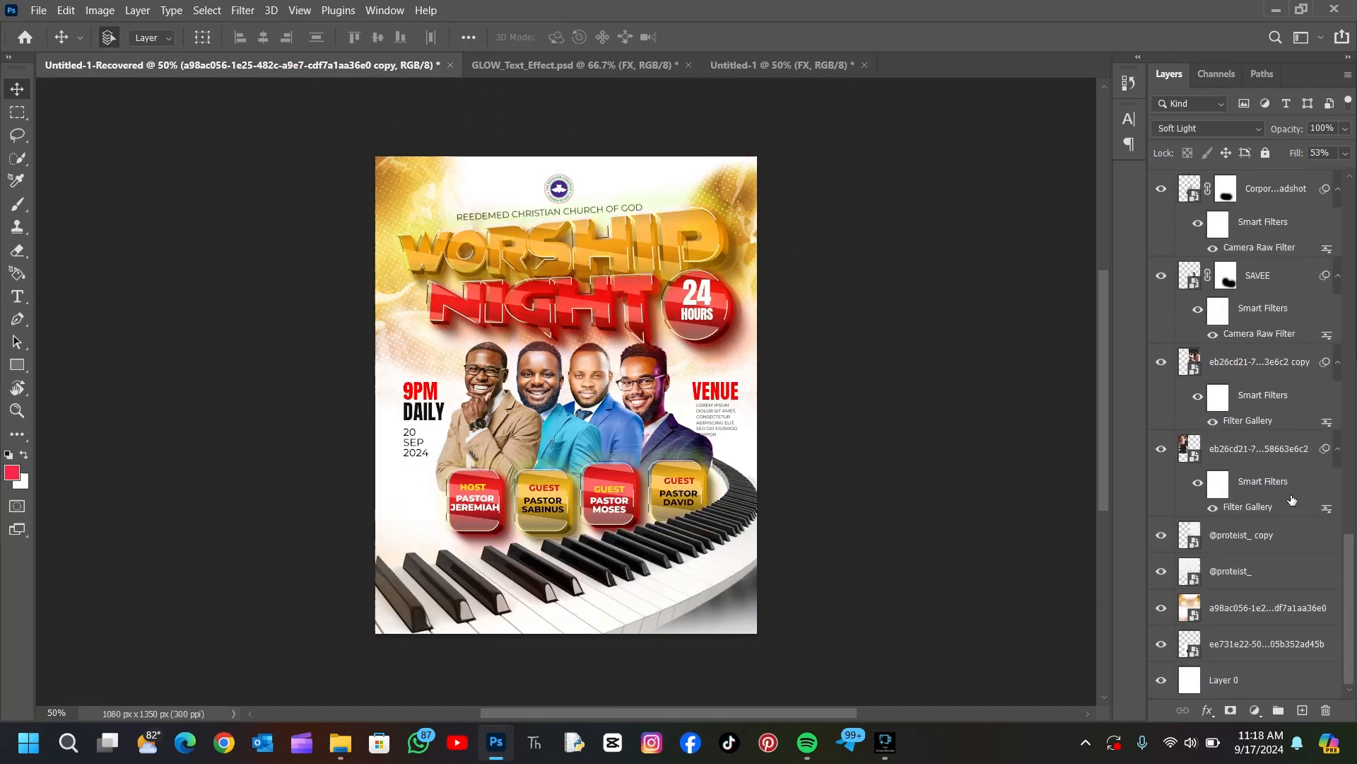
pyautogui.scroll(10, 1292, 500)
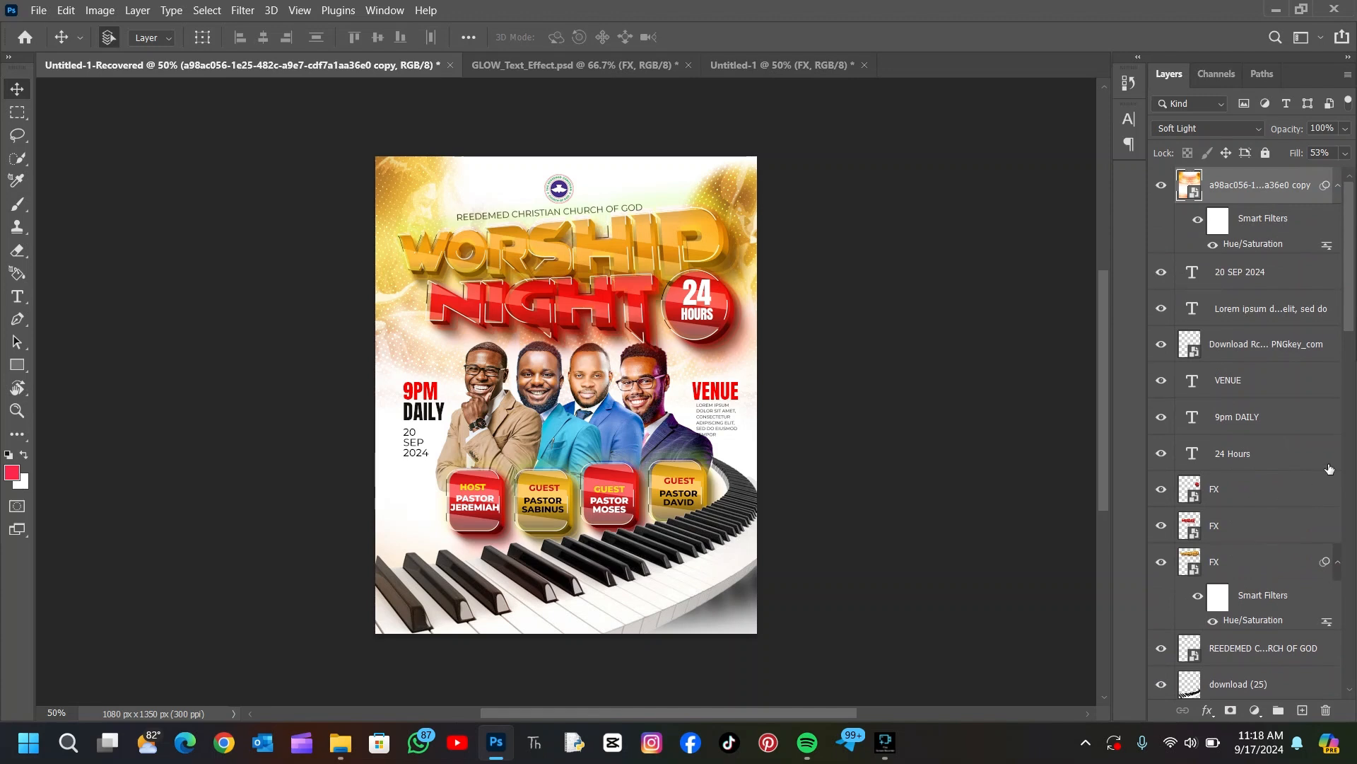
pyautogui.scroll(-5, 1322, 472)
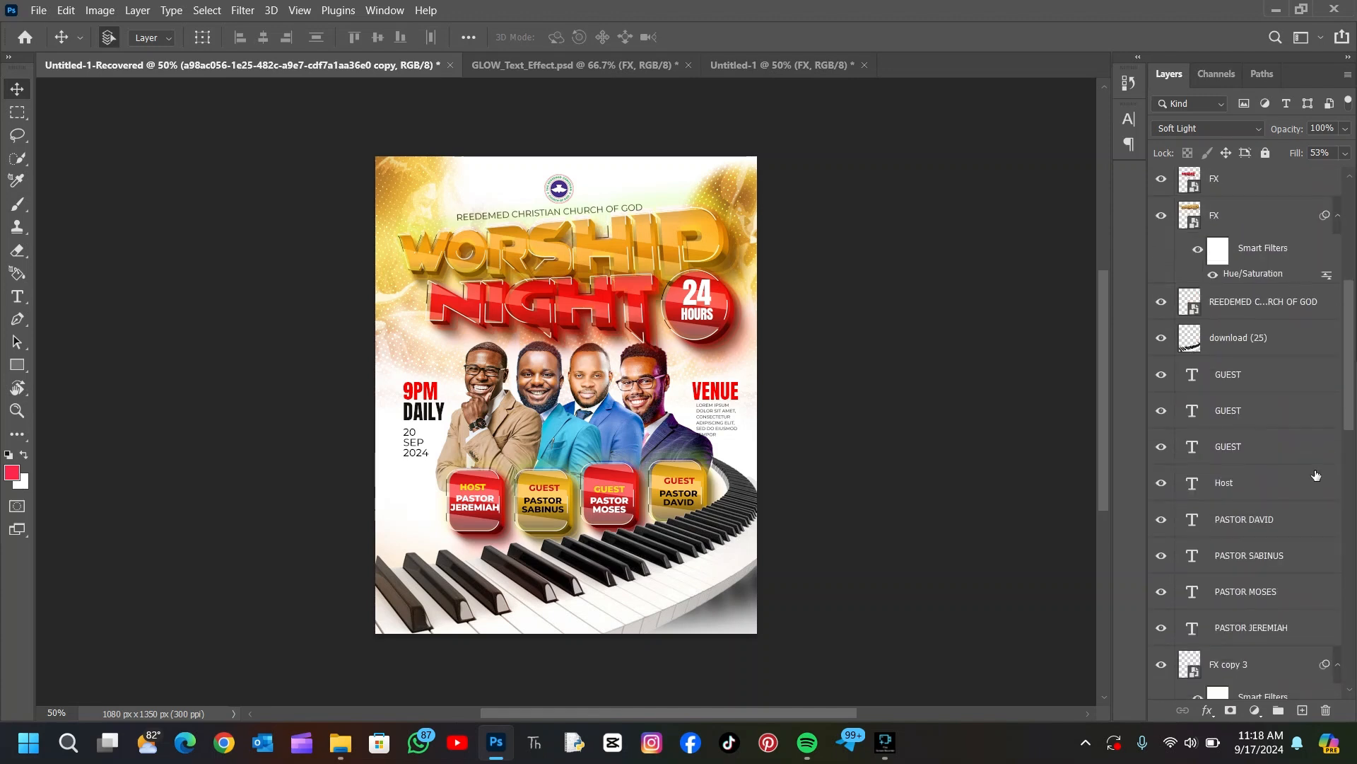
pyautogui.click(1264, 374)
pyautogui.keyDown('shift'); pyautogui.click(1264, 411); pyautogui.keyUp('shift')
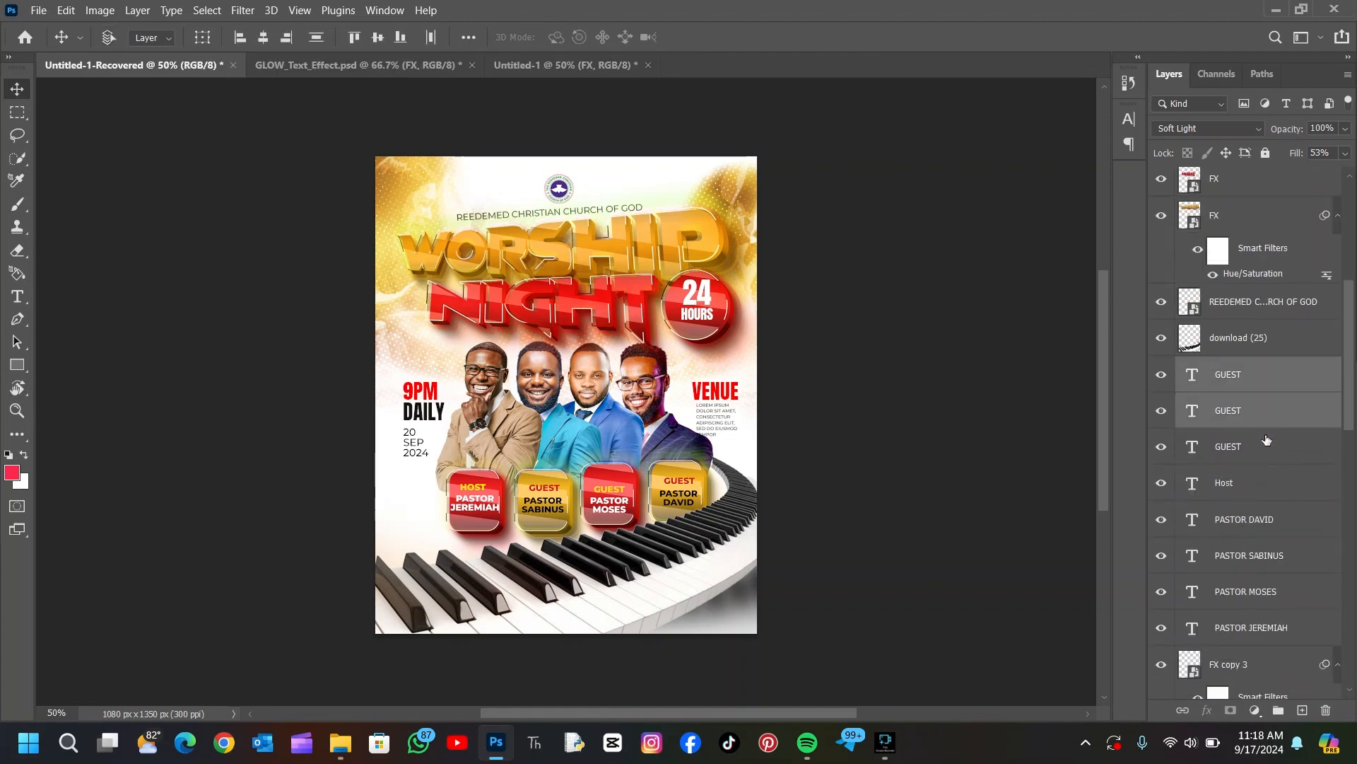
pyautogui.keyDown('shift'); pyautogui.click(1265, 440); pyautogui.keyUp('shift')
pyautogui.keyDown('shift'); pyautogui.click(1269, 483); pyautogui.keyUp('shift')
pyautogui.keyDown('shift'); pyautogui.click(1275, 522); pyautogui.keyUp('shift')
pyautogui.keyDown('shift'); pyautogui.click(1274, 555); pyautogui.keyUp('shift')
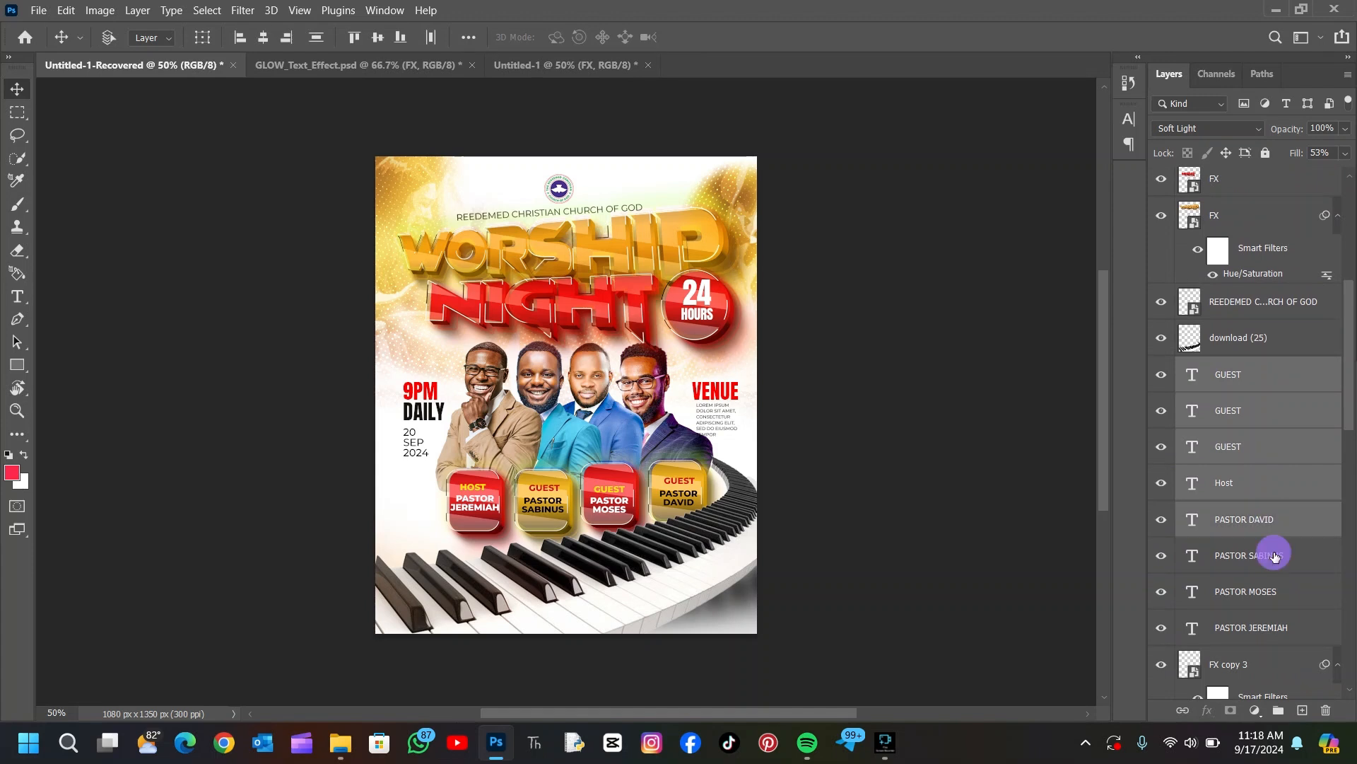
pyautogui.keyDown('shift'); pyautogui.click(1273, 591); pyautogui.keyUp('shift')
pyautogui.keyDown('shift'); pyautogui.click(1269, 627); pyautogui.keyUp('shift')
# - Add the FX copy 3, FX copy 2 and FX copy badge layers to the text selection, leaving out the FX badge
pyautogui.scroll(-3, 1267, 632)
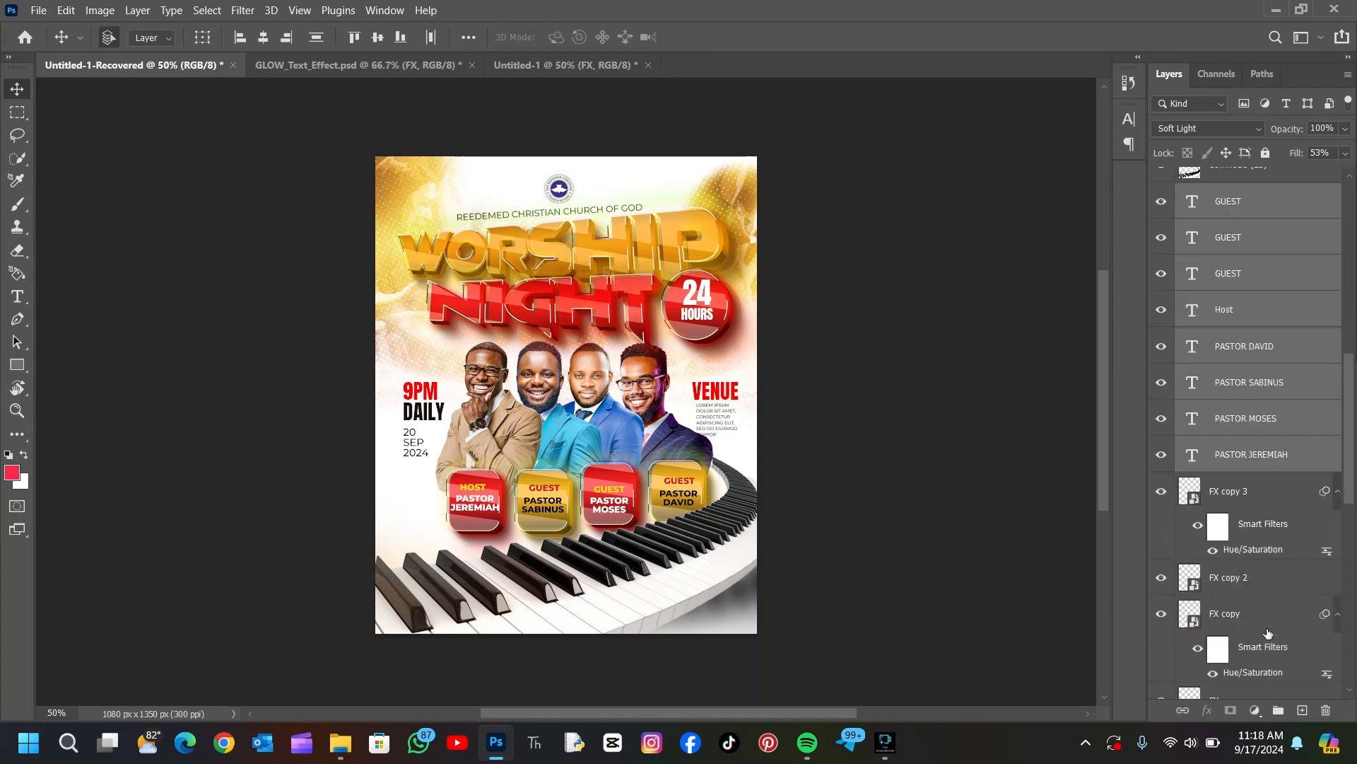
pyautogui.scroll(-3, 1268, 633)
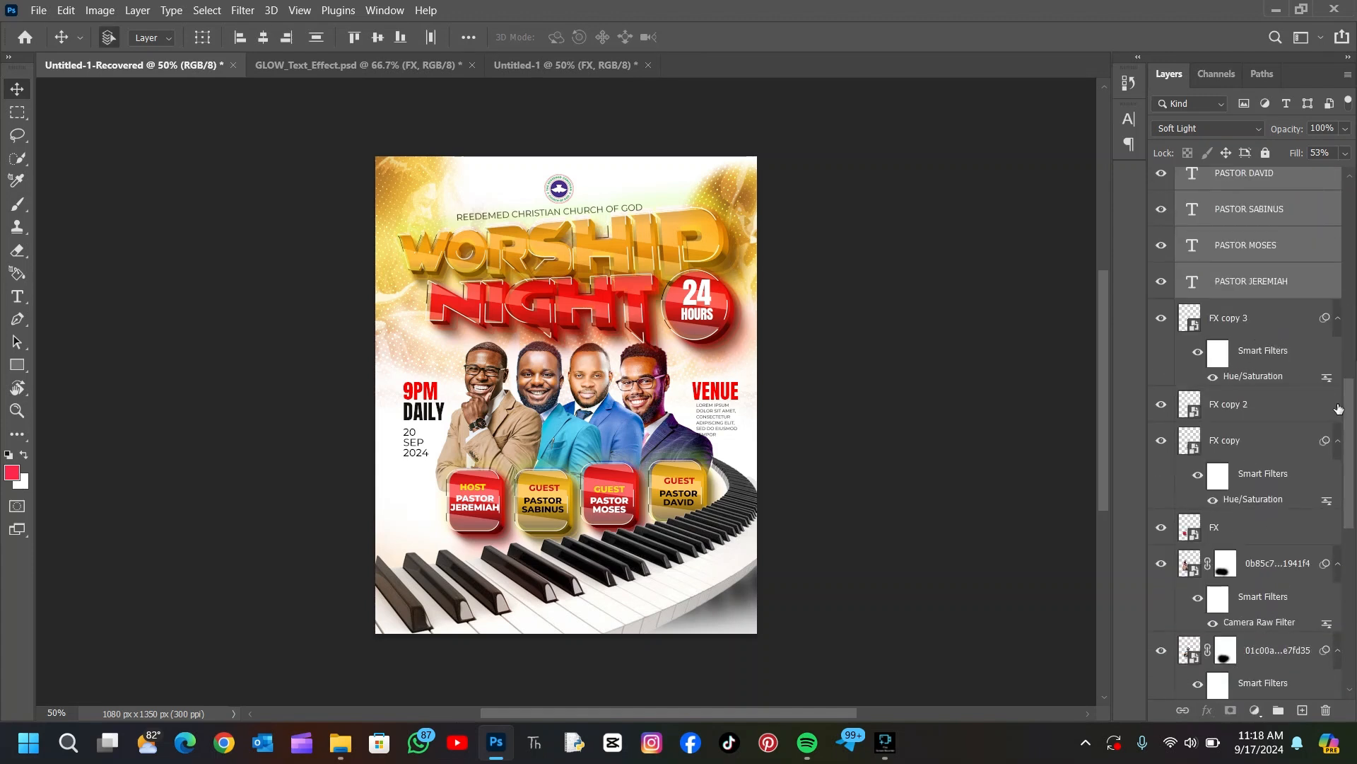
pyautogui.scroll(6, 1274, 417)
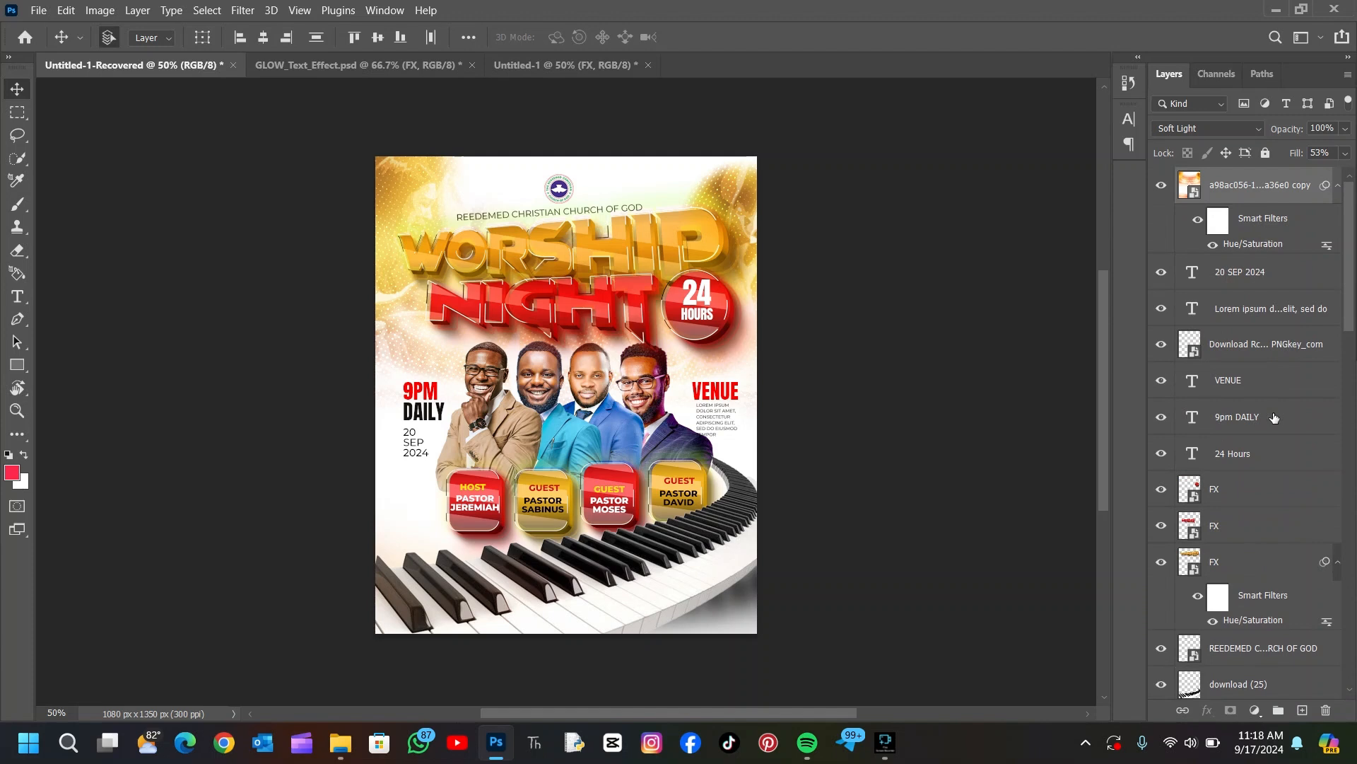
pyautogui.scroll(-10, 1275, 417)
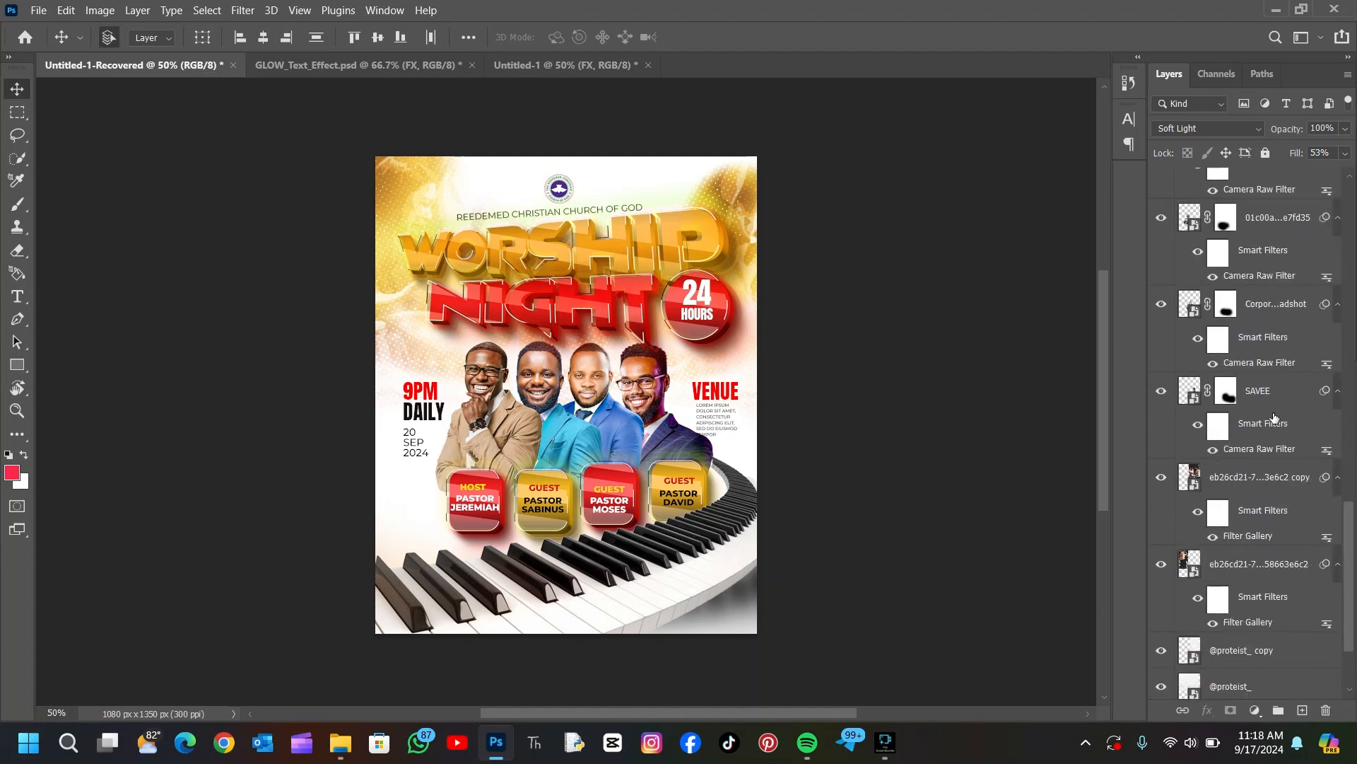
pyautogui.scroll(8, 1275, 417)
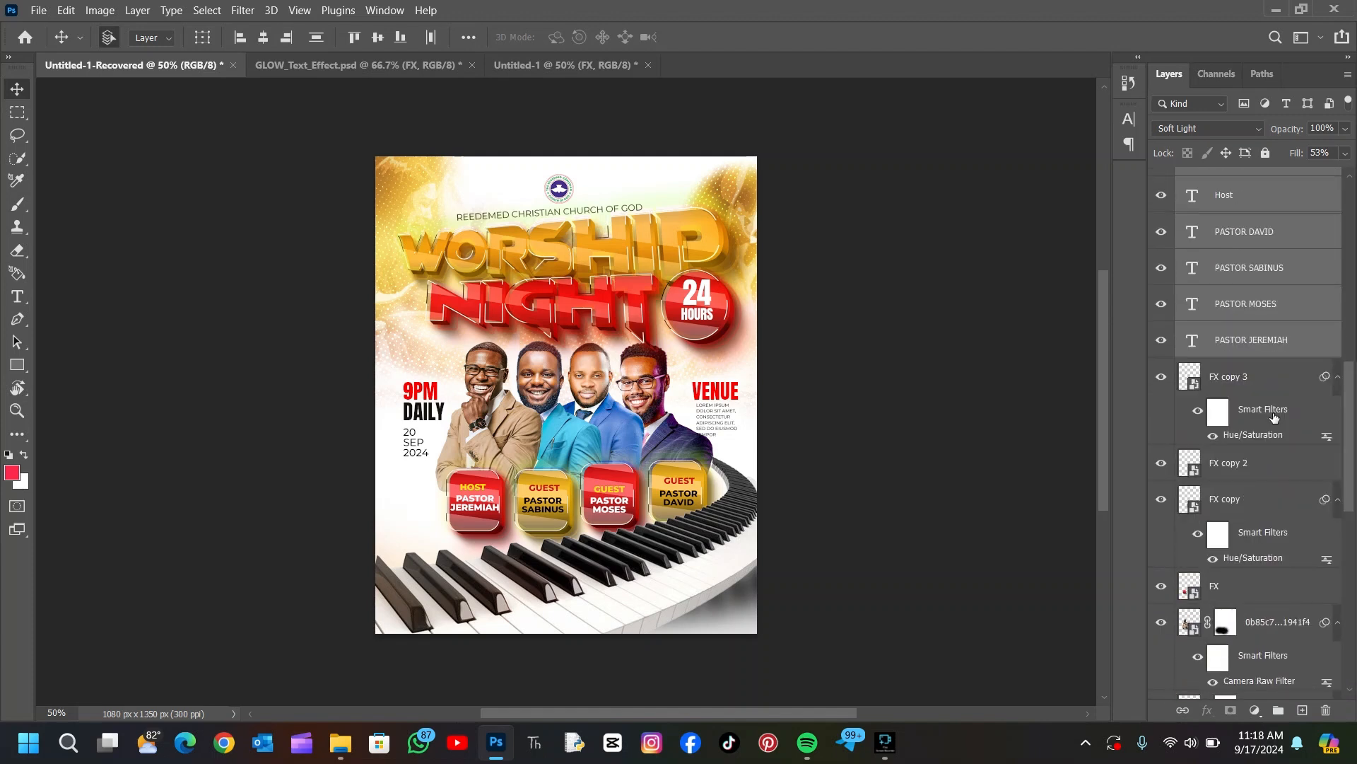
pyautogui.click(1161, 376)
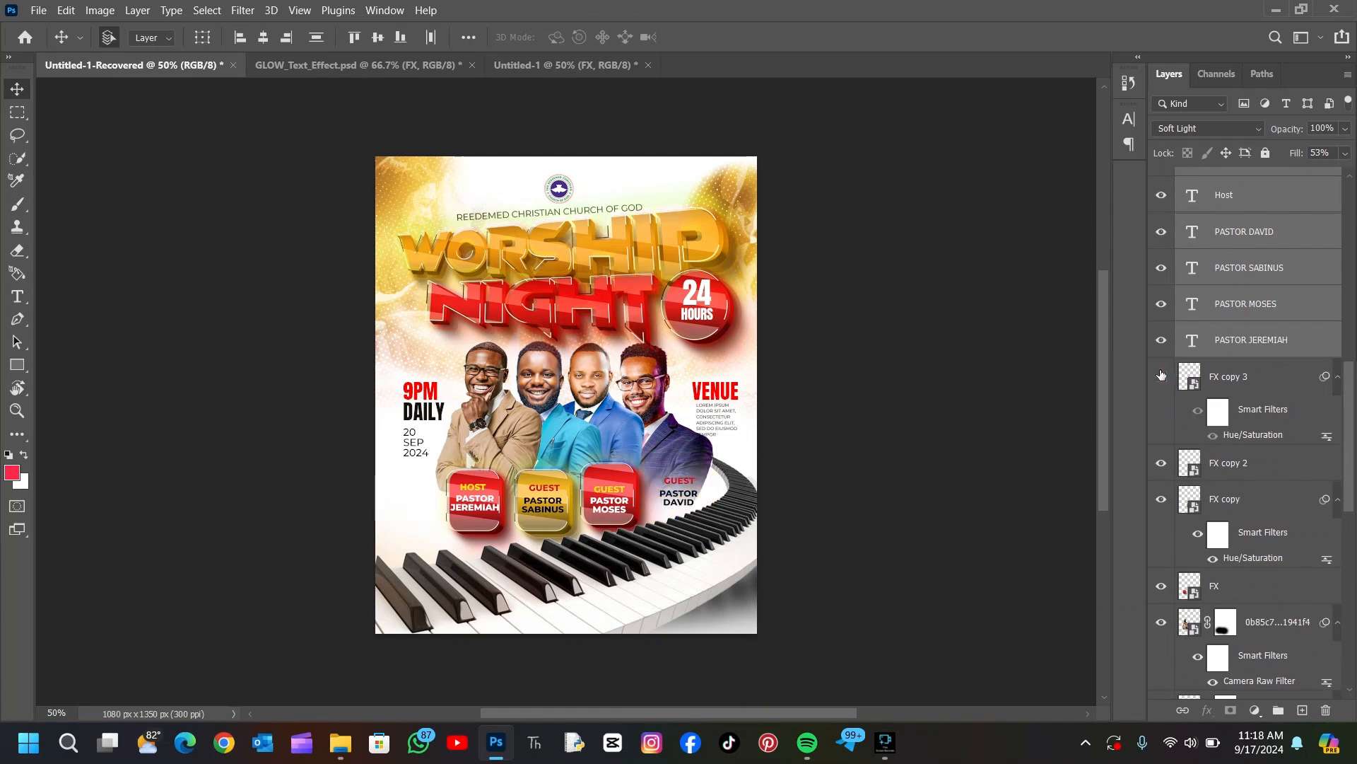
pyautogui.click(1161, 376)
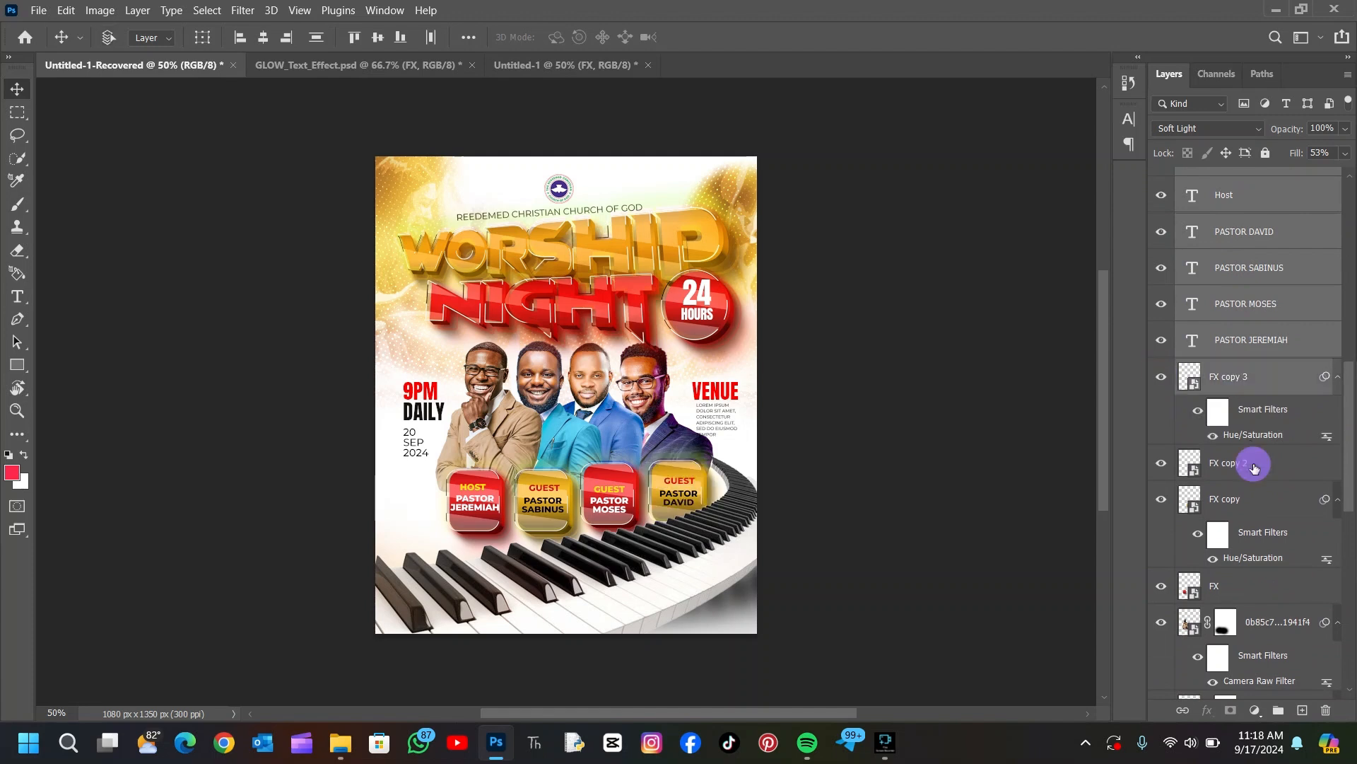
pyautogui.keyDown('shift'); pyautogui.click(1256, 501); pyautogui.keyUp('shift')
pyautogui.keyDown('ctrl'); pyautogui.click(1257, 586); pyautogui.keyUp('ctrl')
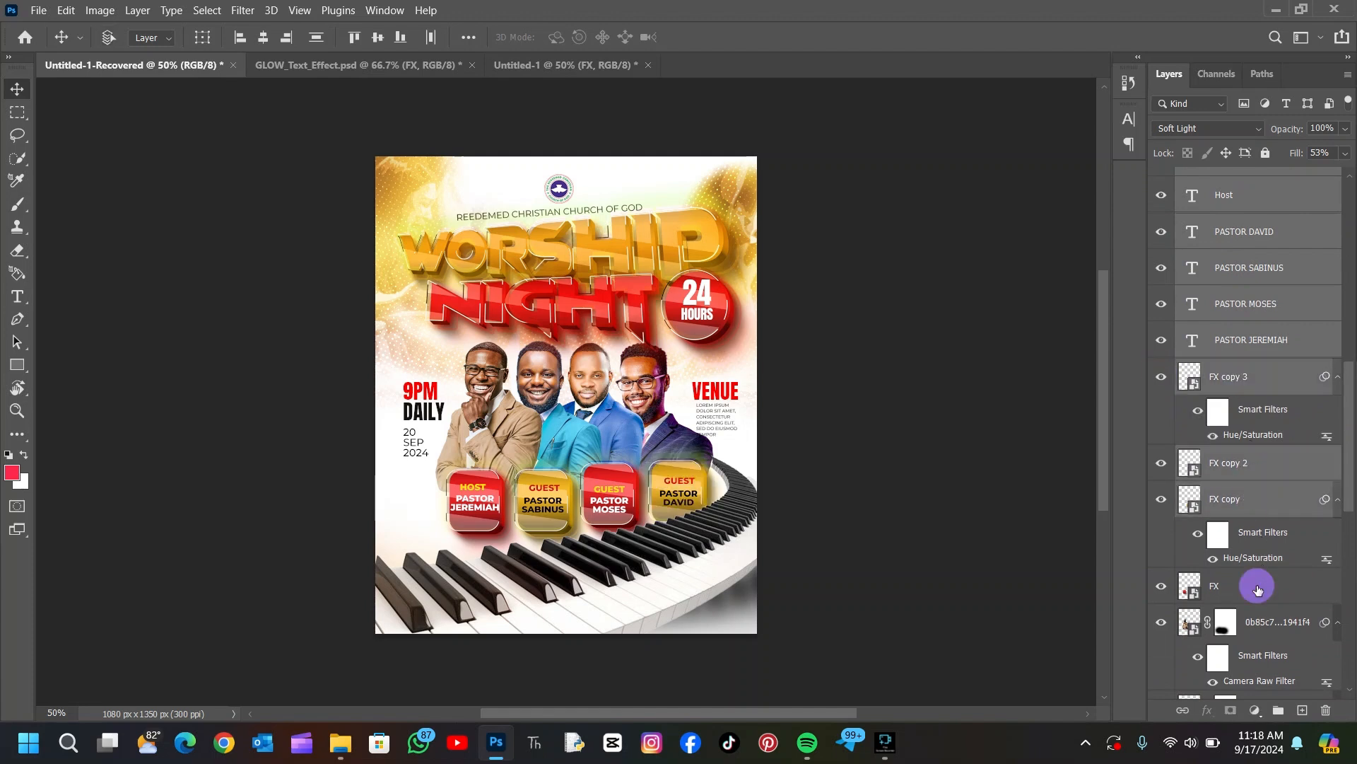
pyautogui.keyDown('ctrl'); pyautogui.click(1234, 588); pyautogui.keyUp('ctrl')
# - Copy the selected badges and labels into the Untitled-1 flyer and line them up across the four portraits' lower edges
pyautogui.moveTo(1259, 317); pyautogui.dragTo(619, 327)
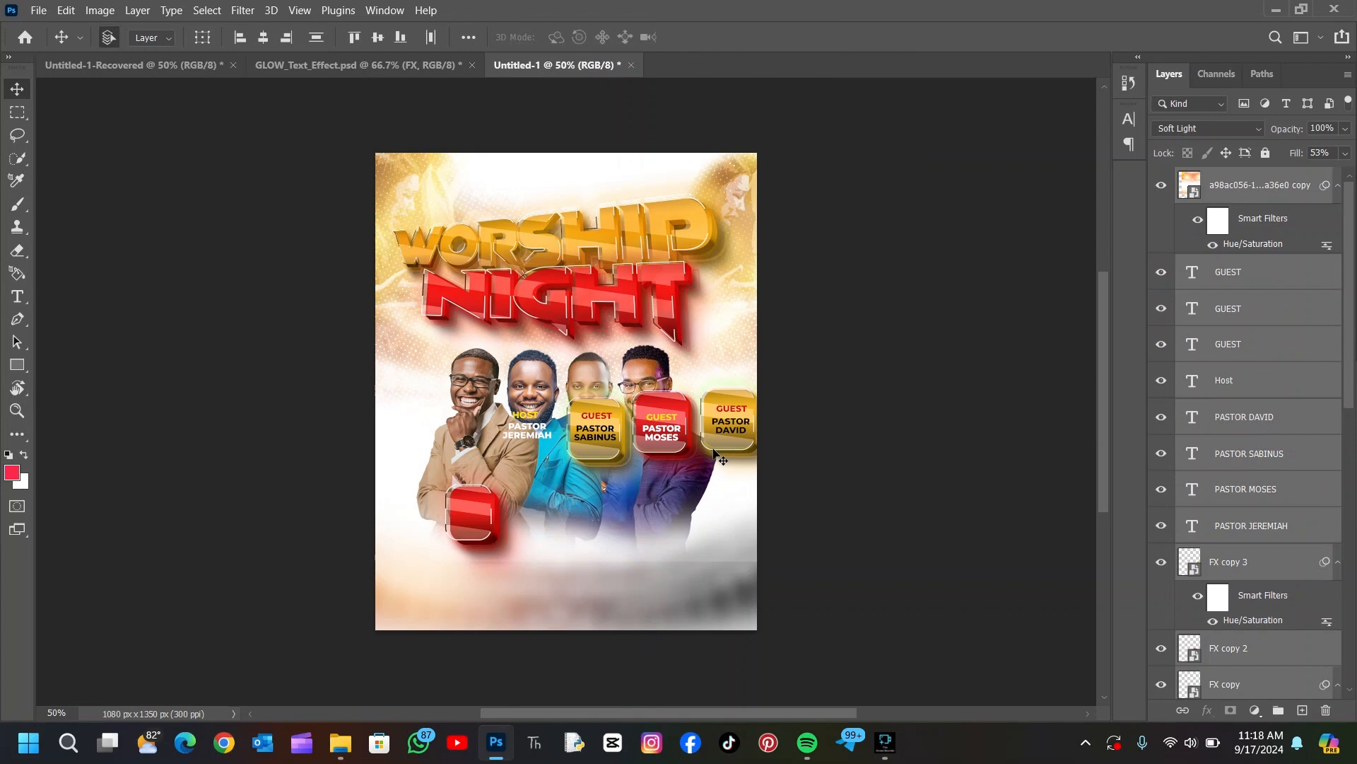
pyautogui.hotkey('ctrl', 't')
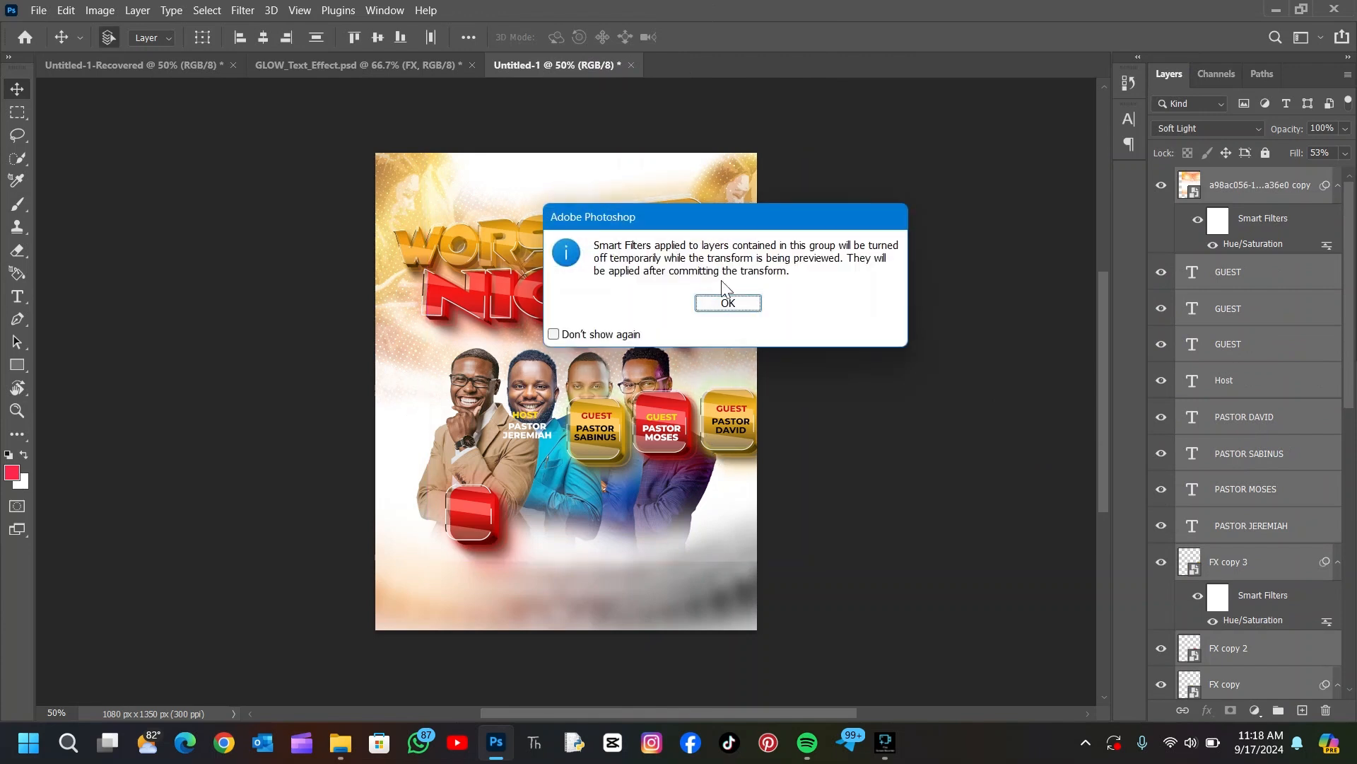
pyautogui.click(726, 302)
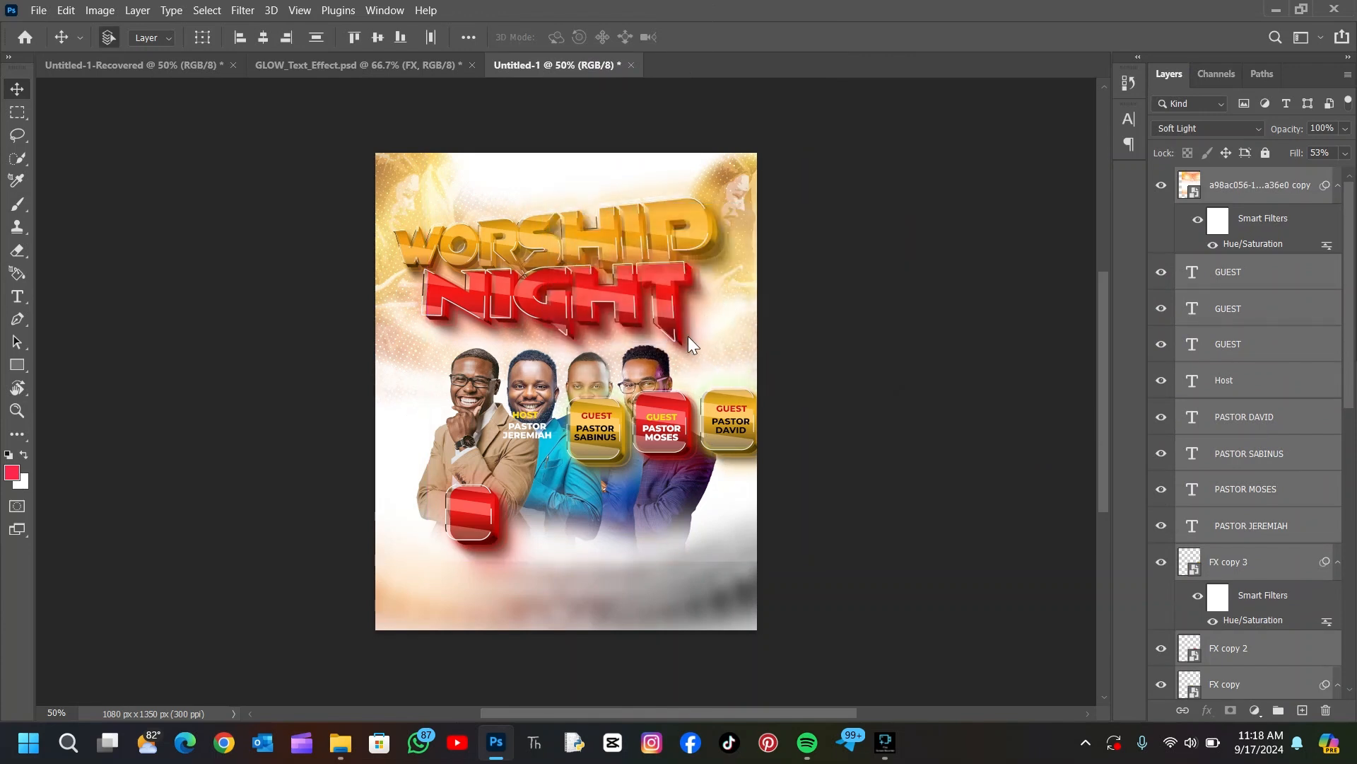
pyautogui.moveTo(654, 361); pyautogui.dragTo(614, 452)
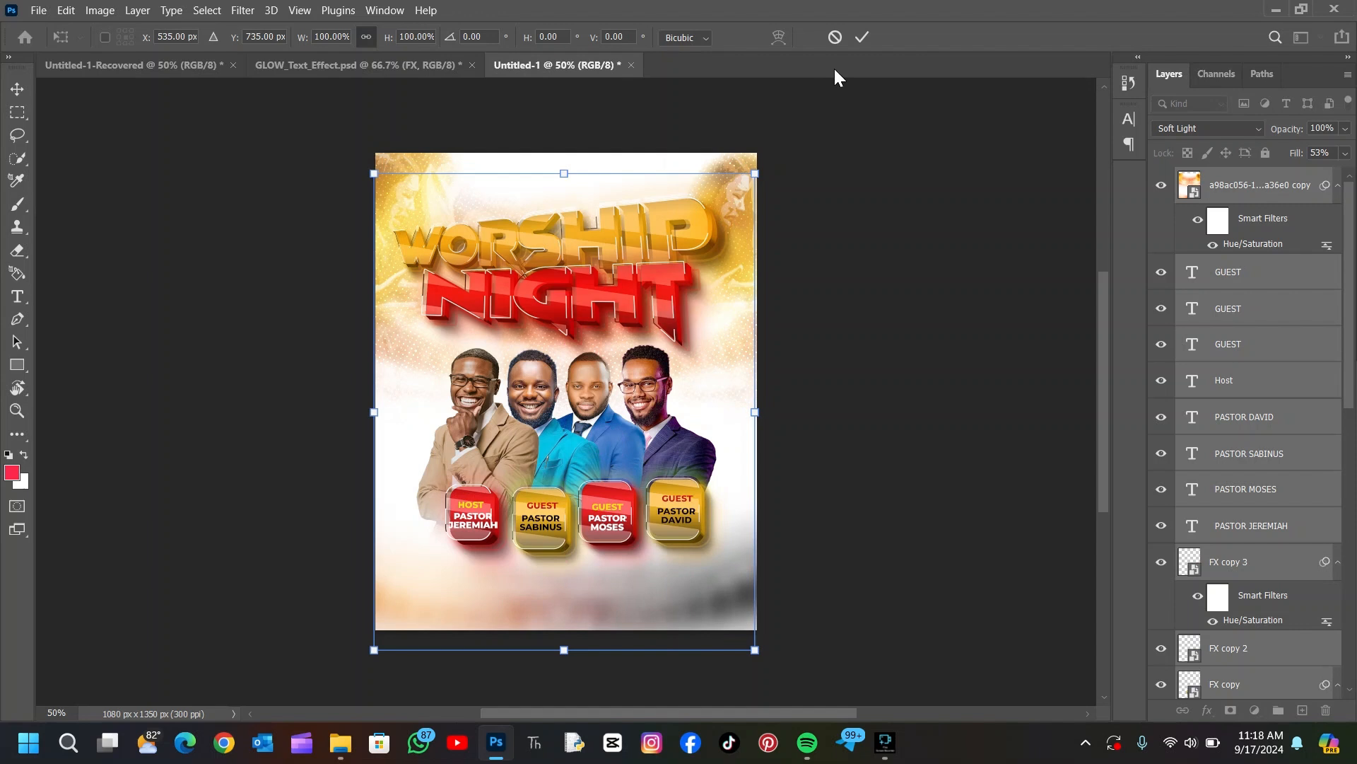
pyautogui.click(861, 37)
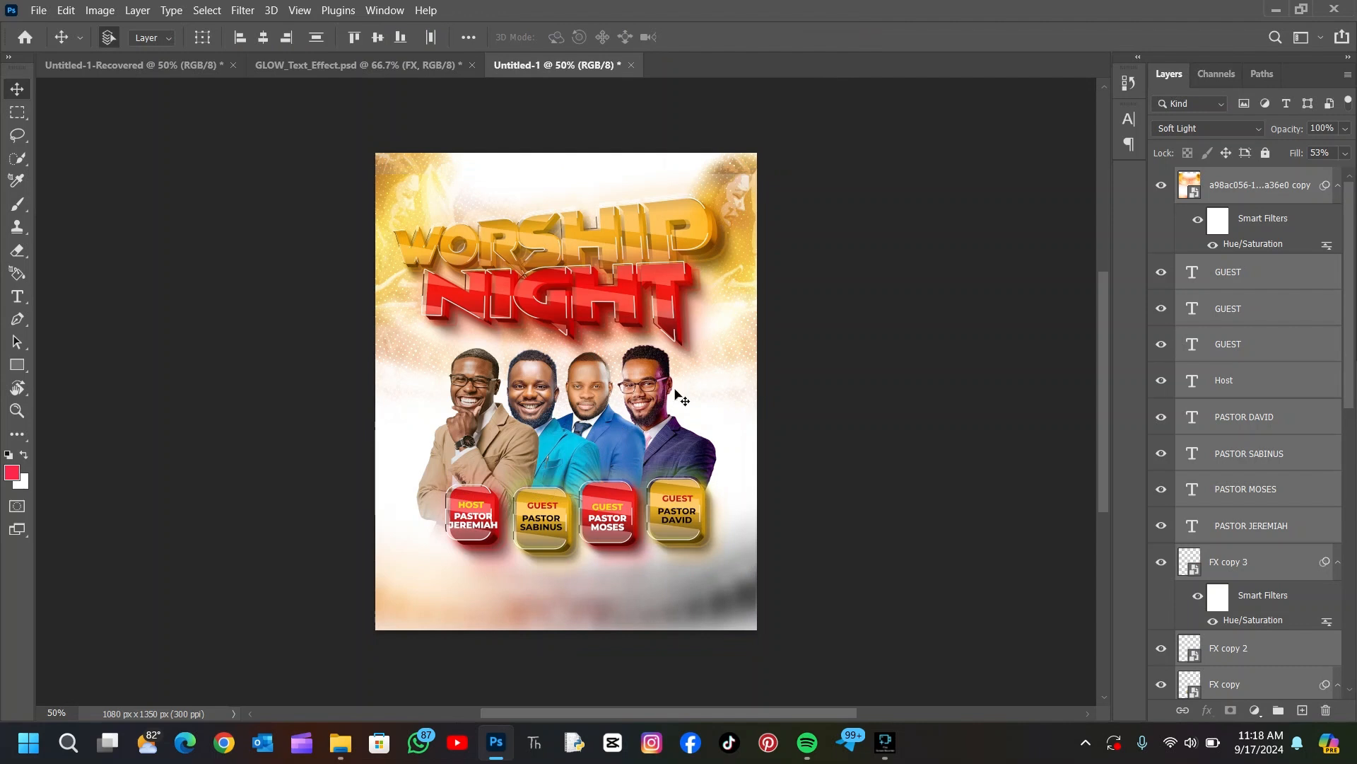
# - Delete the copied Soft Light background layer and the original red badge behind the HOST label
pyautogui.click(1258, 182)
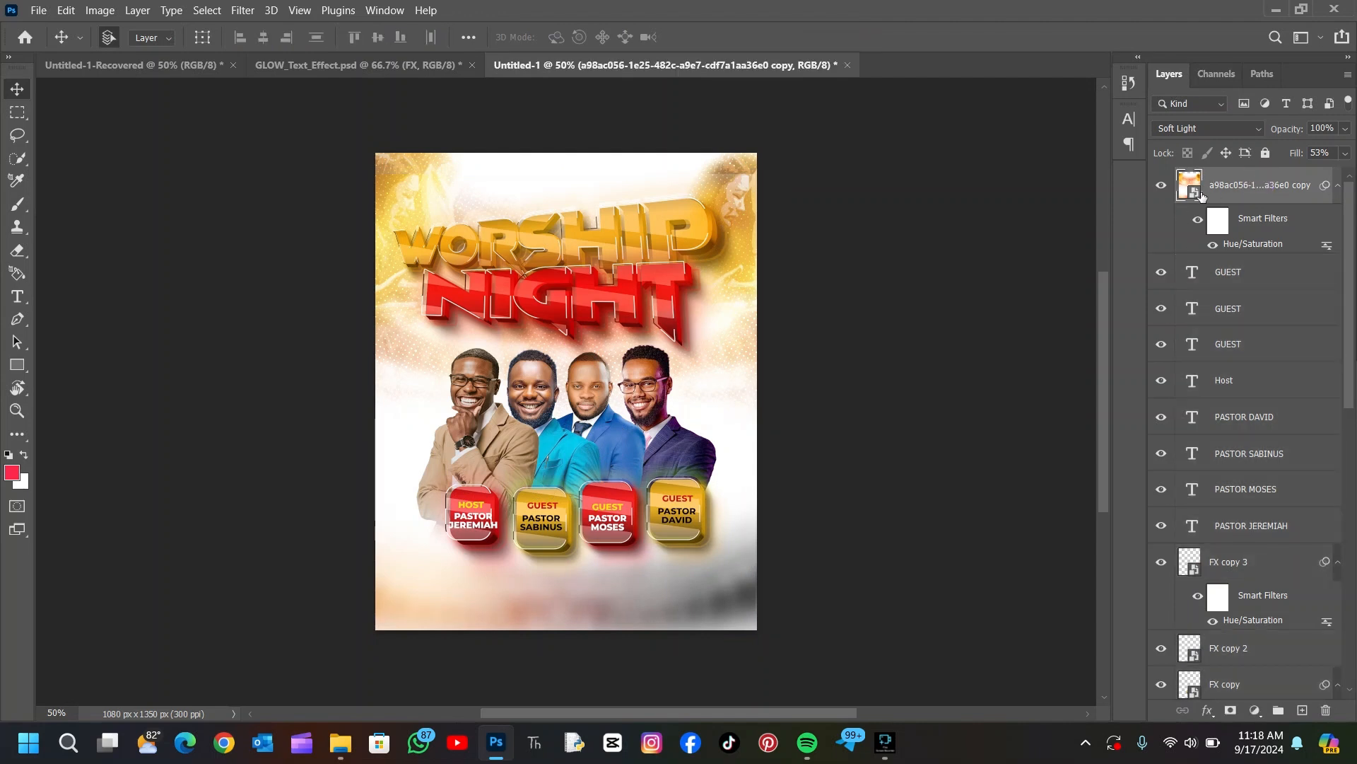
pyautogui.press('Delete')
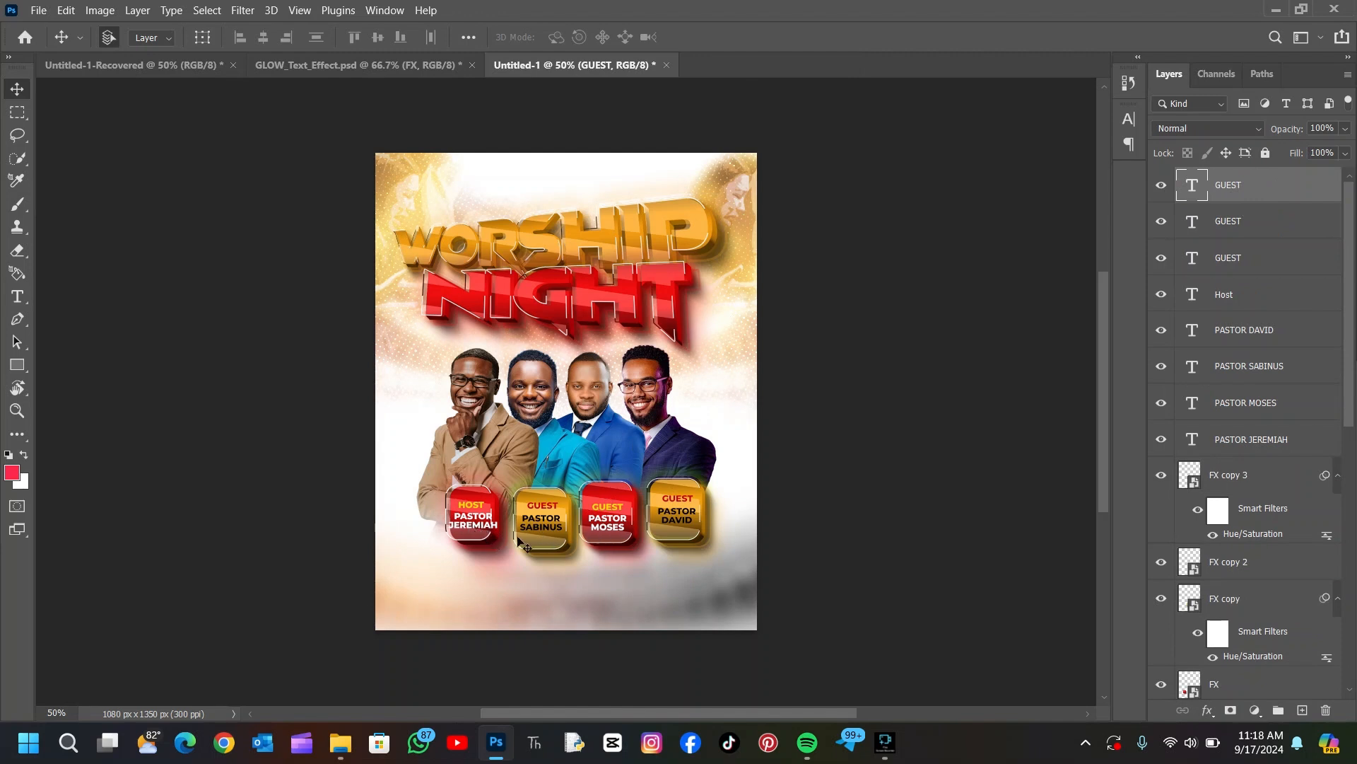
pyautogui.click(484, 548)
pyautogui.press('Delete')
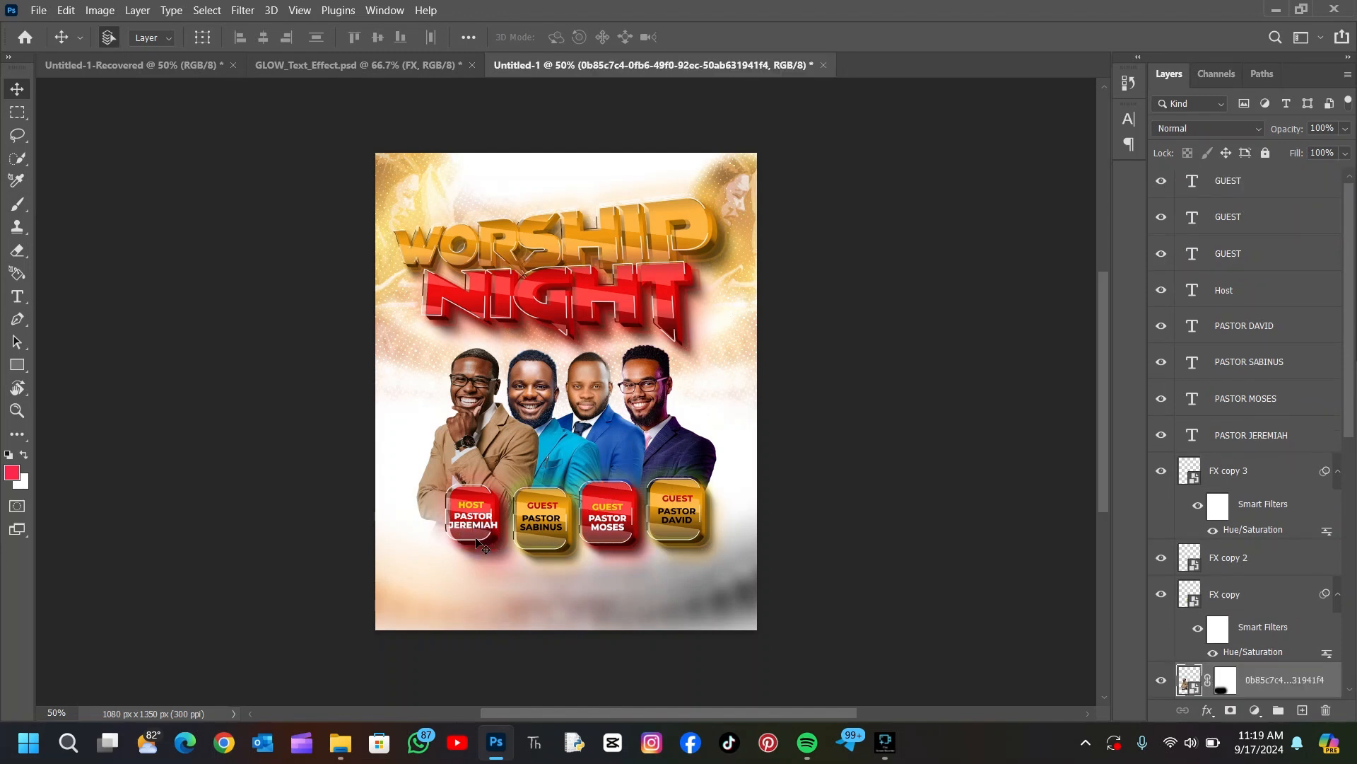
# - Duplicate the third portrait's red badge behind the HOST label and align the name text on the neighbouring gold badge
pyautogui.click(600, 543)
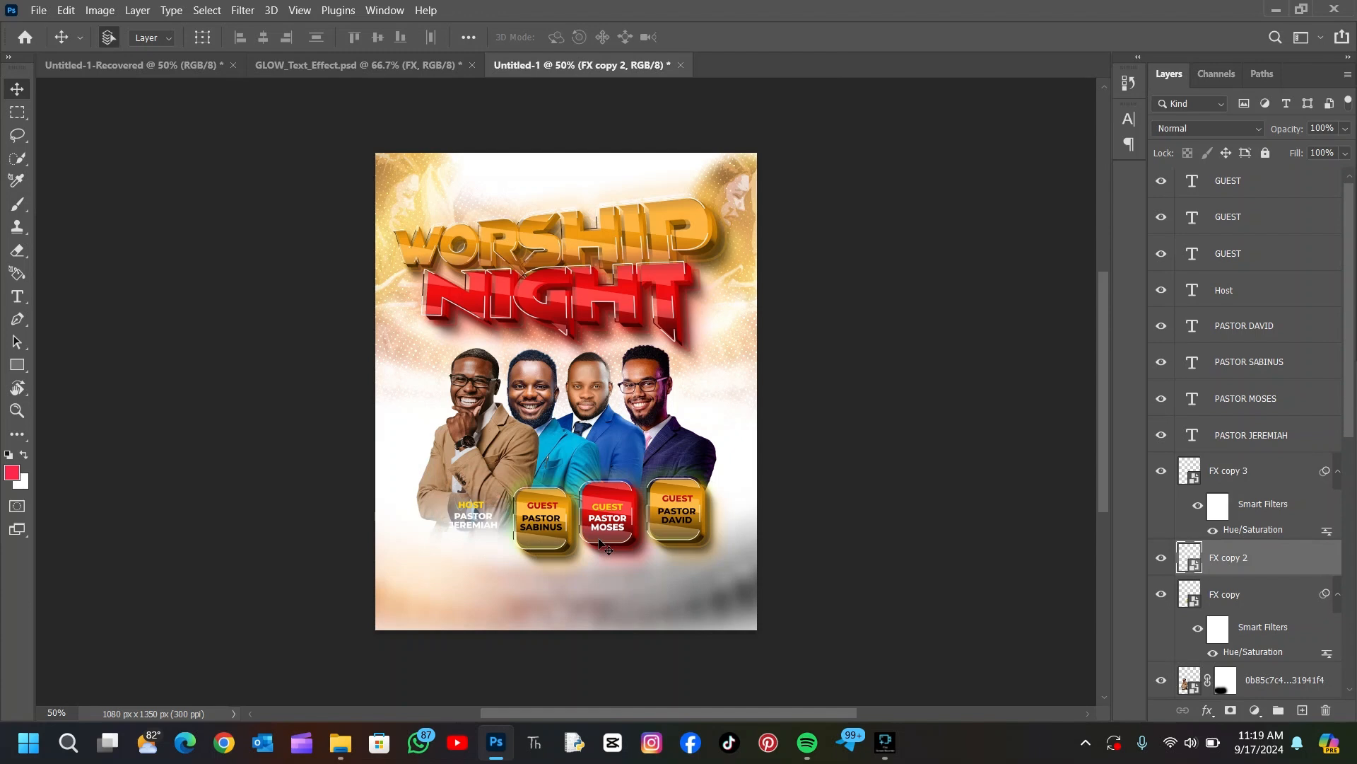
pyautogui.moveTo(600, 543); pyautogui.dragTo(481, 547)
pyautogui.moveTo(597, 541); pyautogui.dragTo(558, 523)
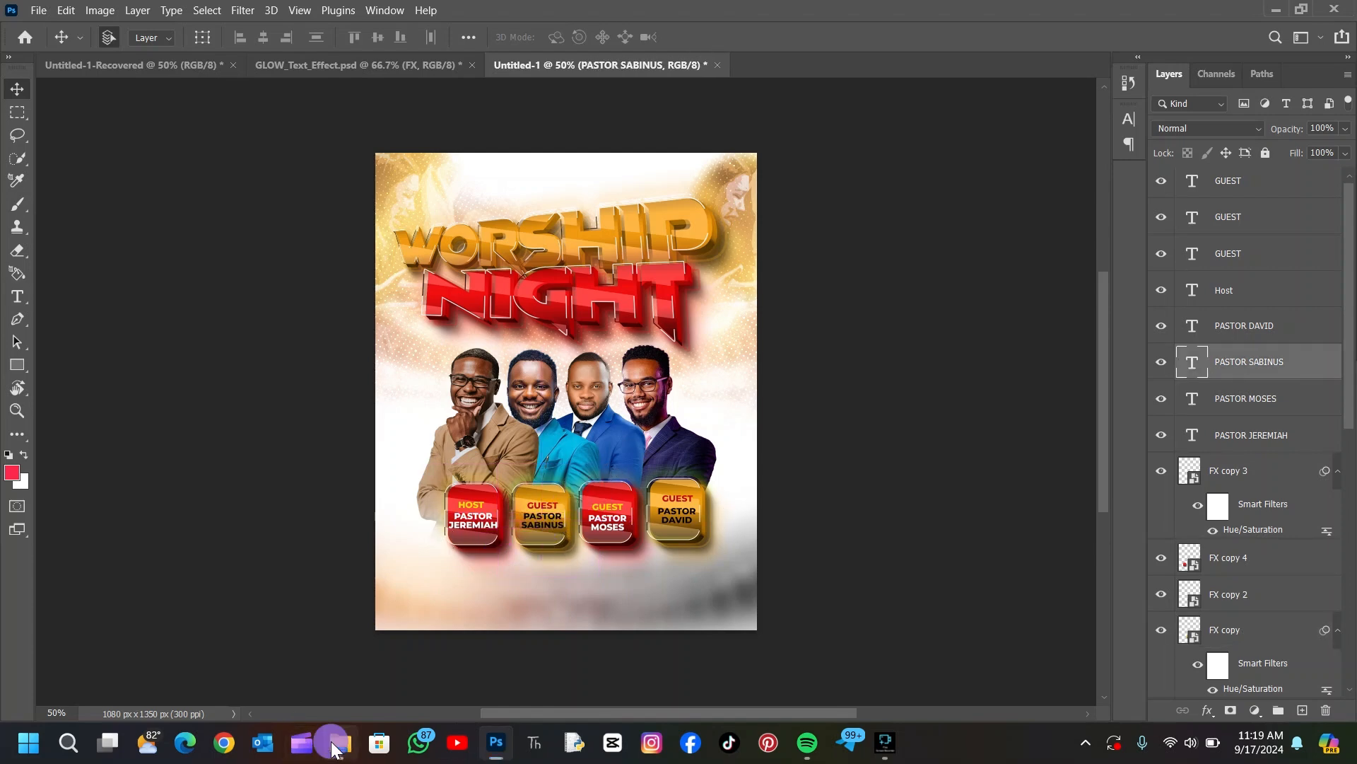
# - Place the download (25) piano keyboard image from File Explorer into the flyer at 37.03% scale
pyautogui.click(341, 742)
pyautogui.moveTo(936, 299); pyautogui.dragTo(494, 434)
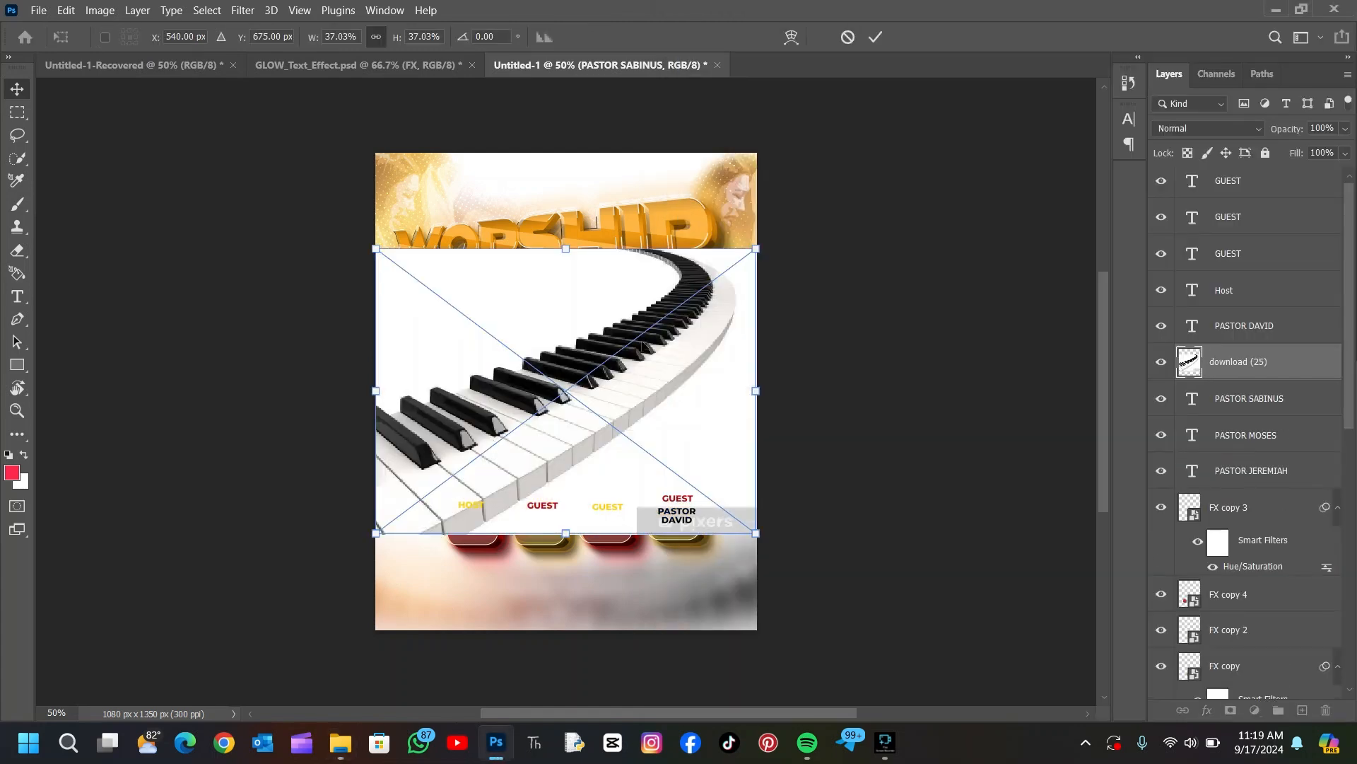
pyautogui.press('Return')
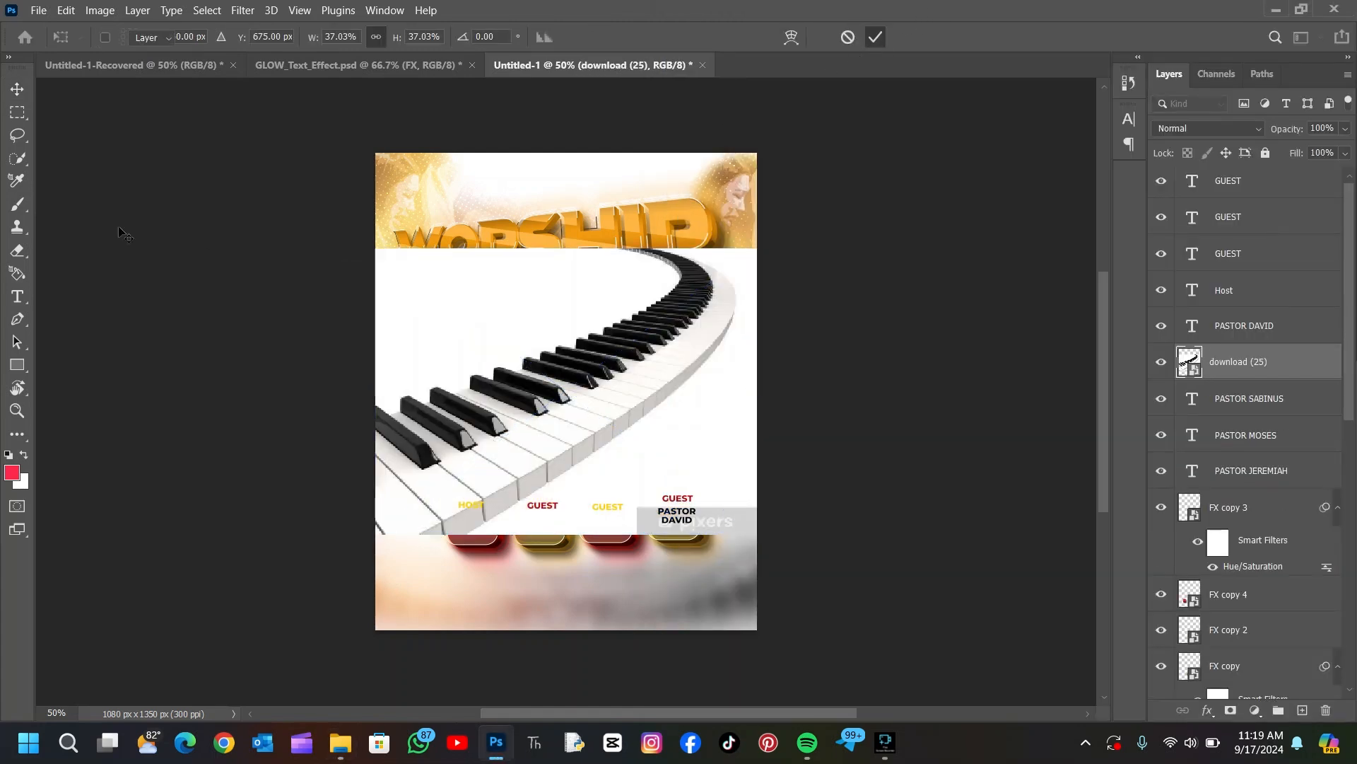
# - Select the whole piano keyboard, mask out its white background, and convert the masked layer to a smart object
pyautogui.click(24, 159)
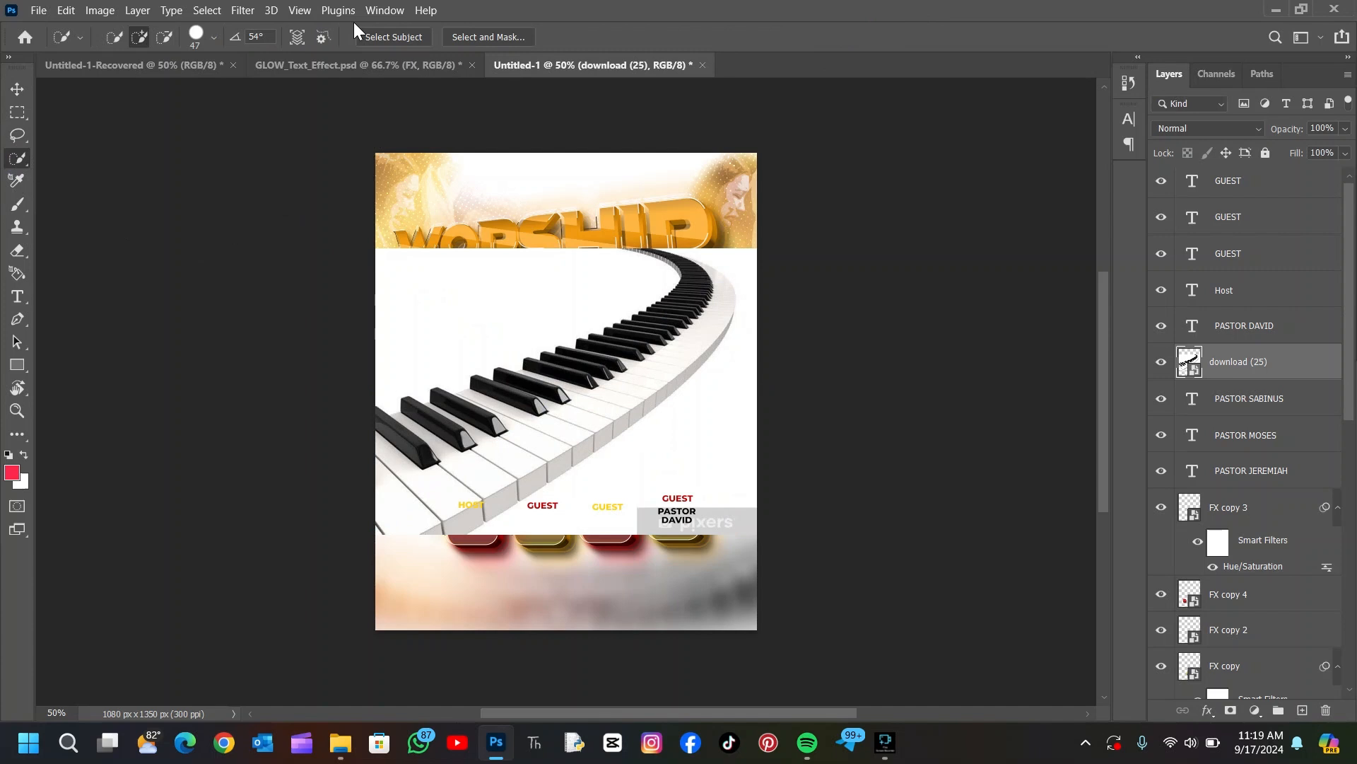
pyautogui.click(400, 44)
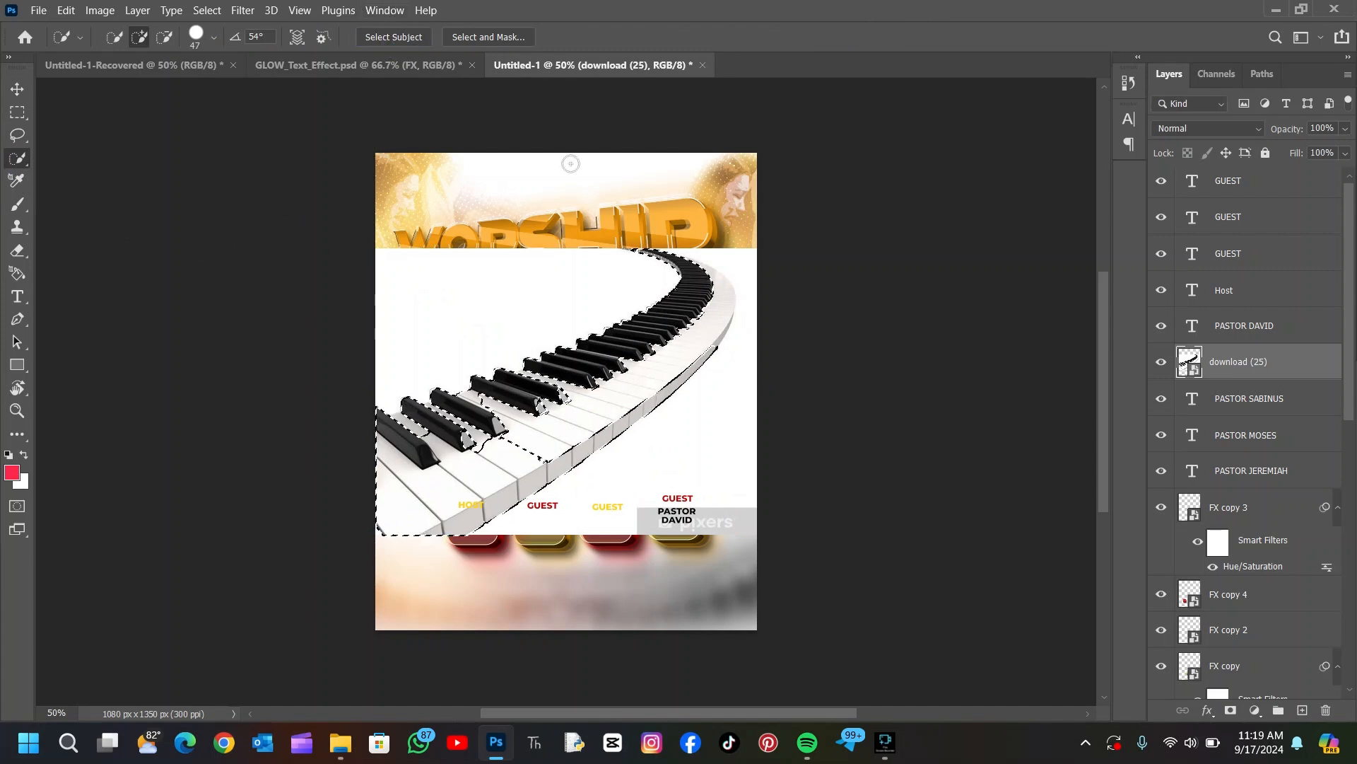
pyautogui.moveTo(484, 424)
pyautogui.mouseDown()
pyautogui.moveTo(406, 439)
pyautogui.moveTo(654, 361)
pyautogui.moveTo(594, 384)
pyautogui.moveTo(698, 269)
pyautogui.mouseUp()
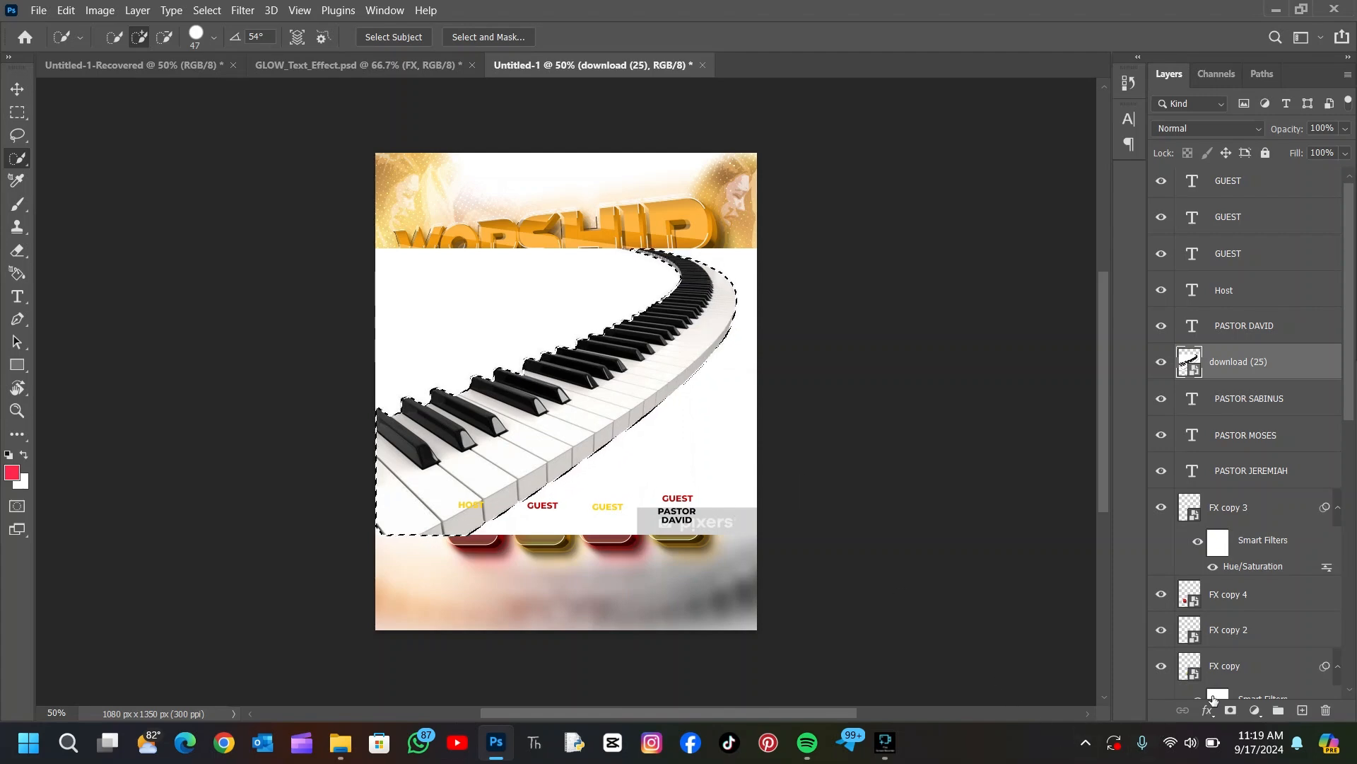
pyautogui.click(1231, 709)
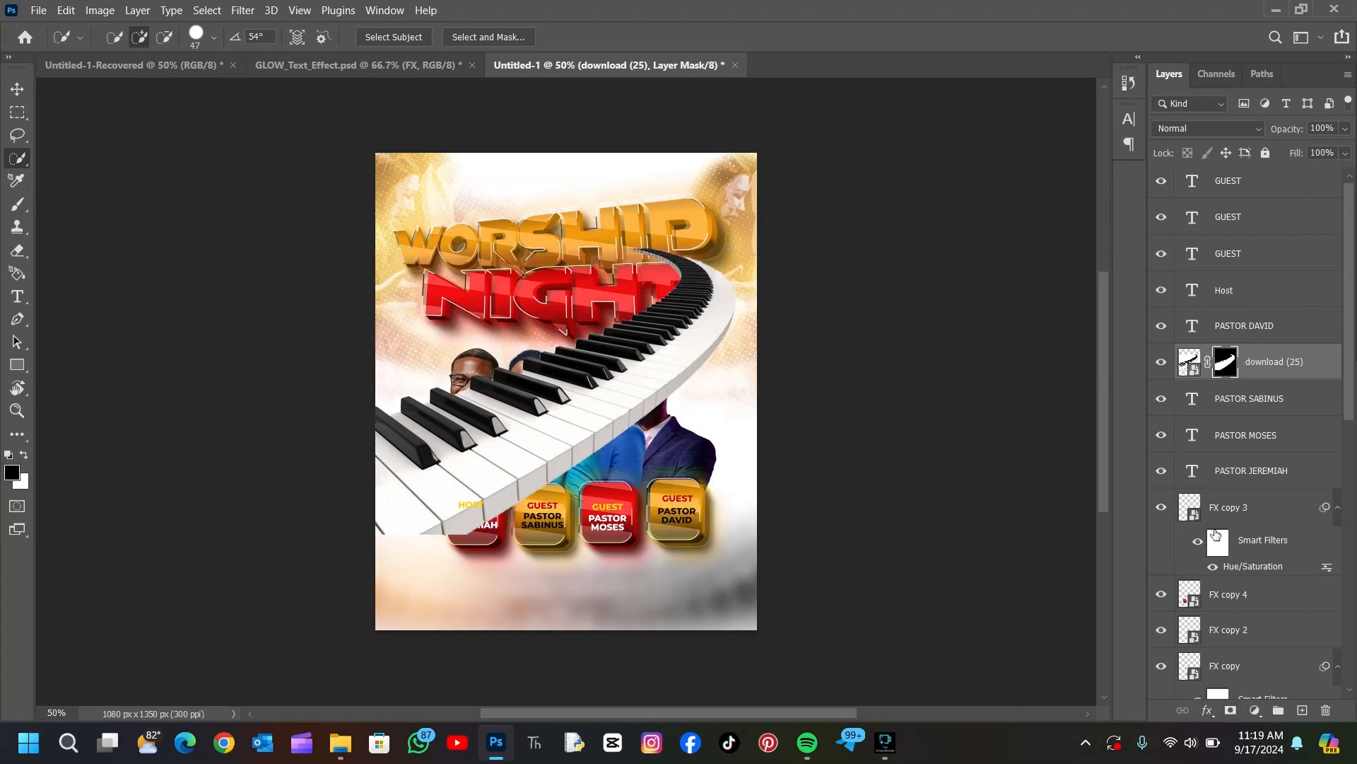
pyautogui.rightClick(1288, 360)
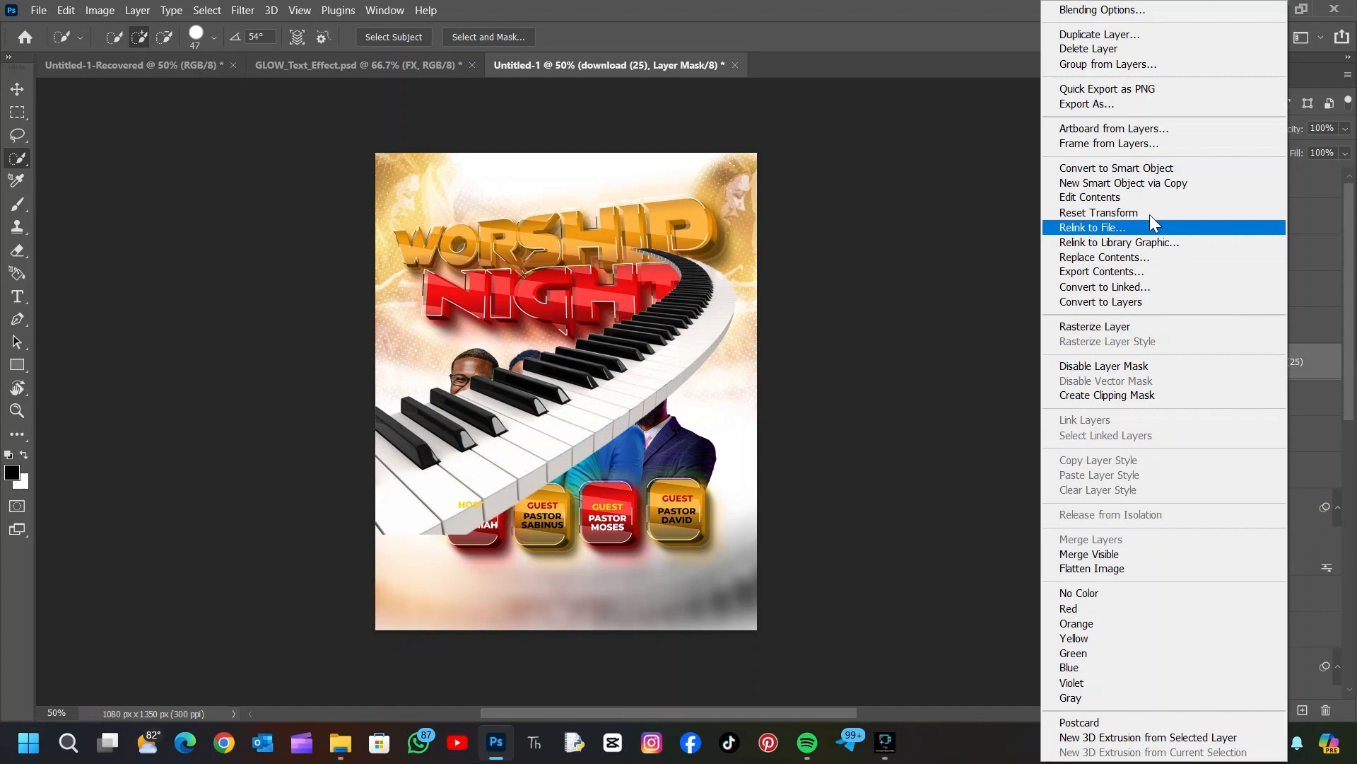
pyautogui.click(1133, 167)
# - Move the piano keyboard down to the flyer's lower part and show the Untitled-1-Recovered flyer for comparison
pyautogui.click(17, 88)
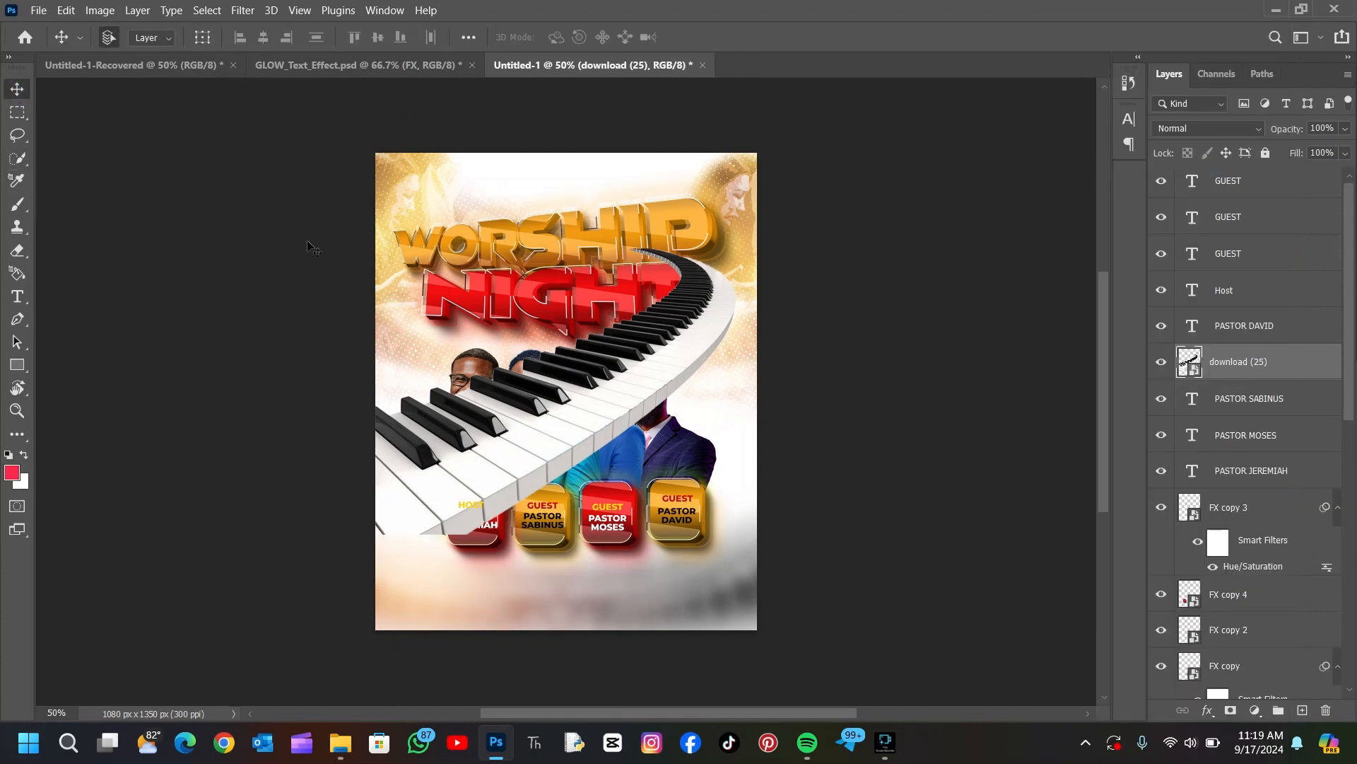
pyautogui.moveTo(609, 394); pyautogui.dragTo(587, 588)
pyautogui.click(191, 65)
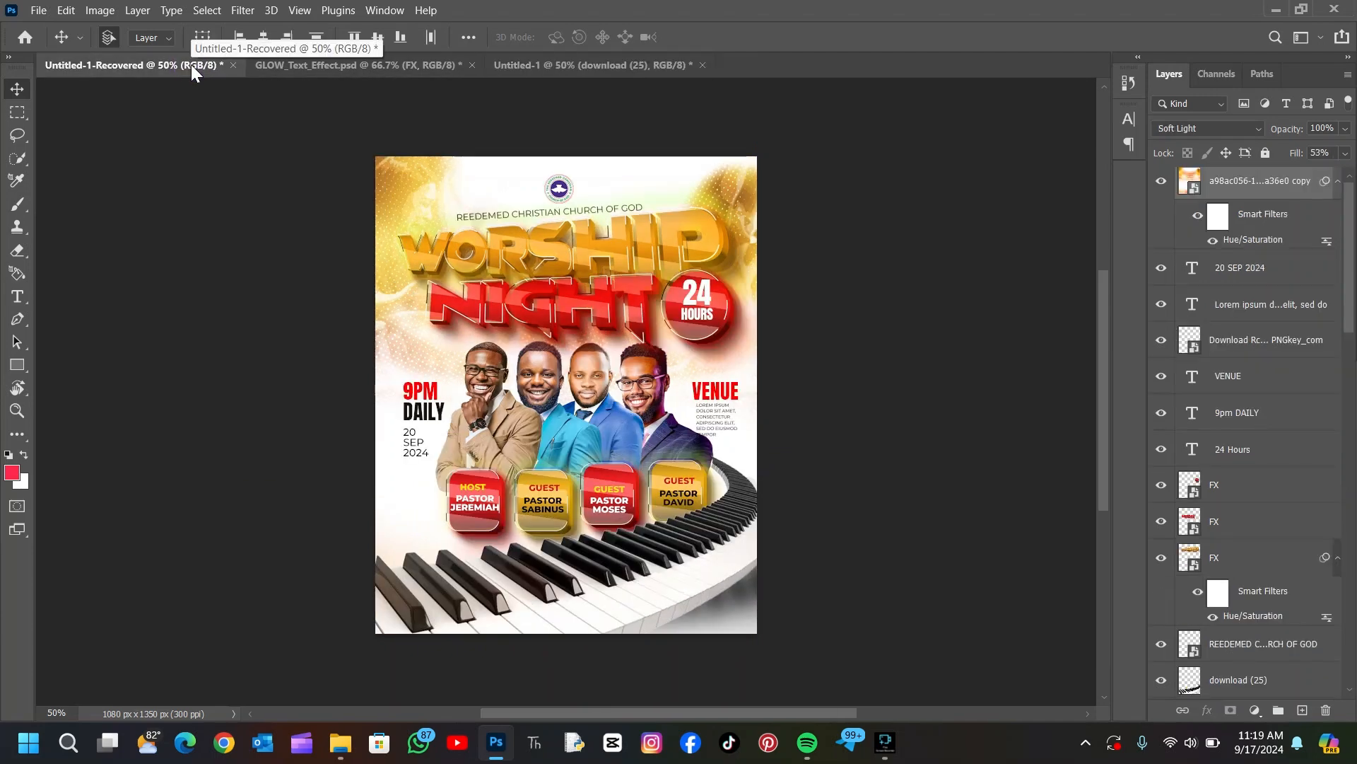
# - Scale the piano keyboard in Untitled-1 to 120.76%, rotate it 14.35°, lower it beneath the badges, and compare it with Untitled-1-Recovered
pyautogui.click(601, 62)
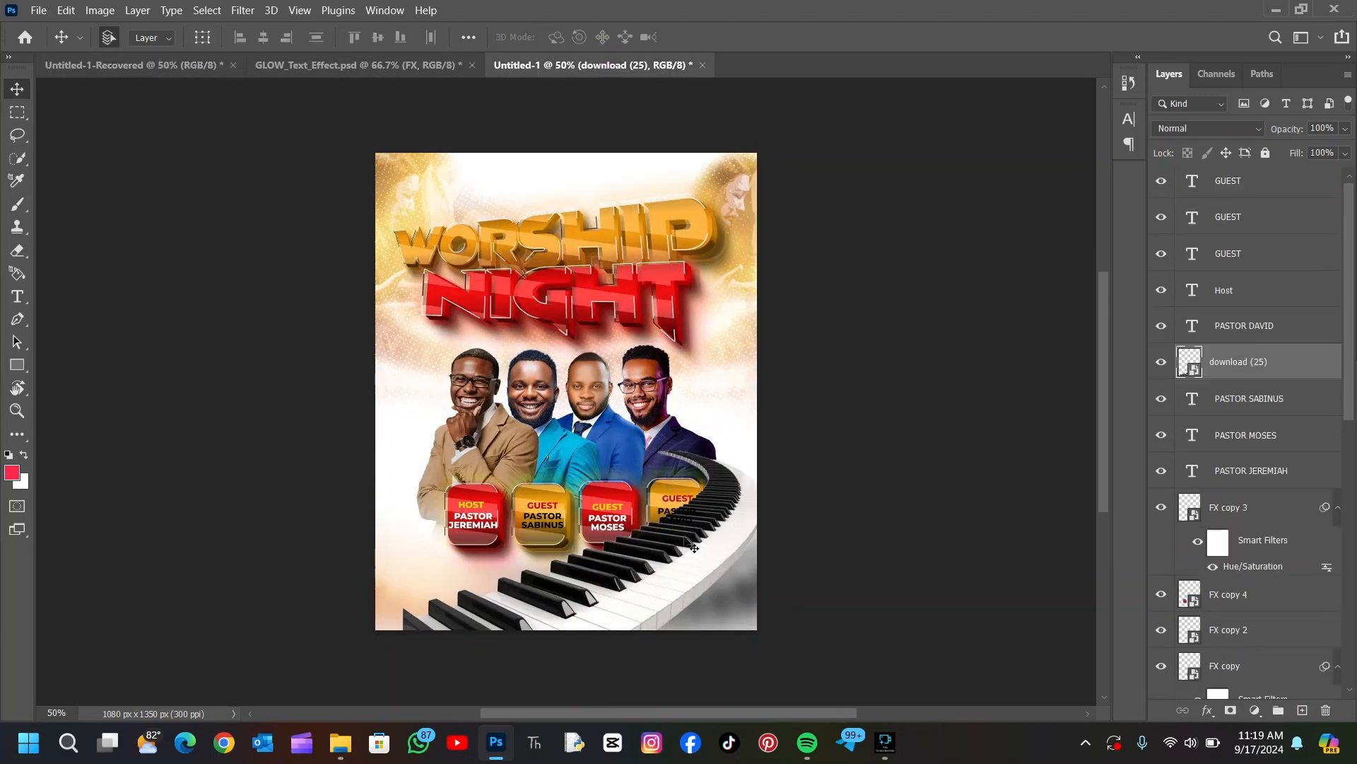
pyautogui.hotkey('ctrl', 't')
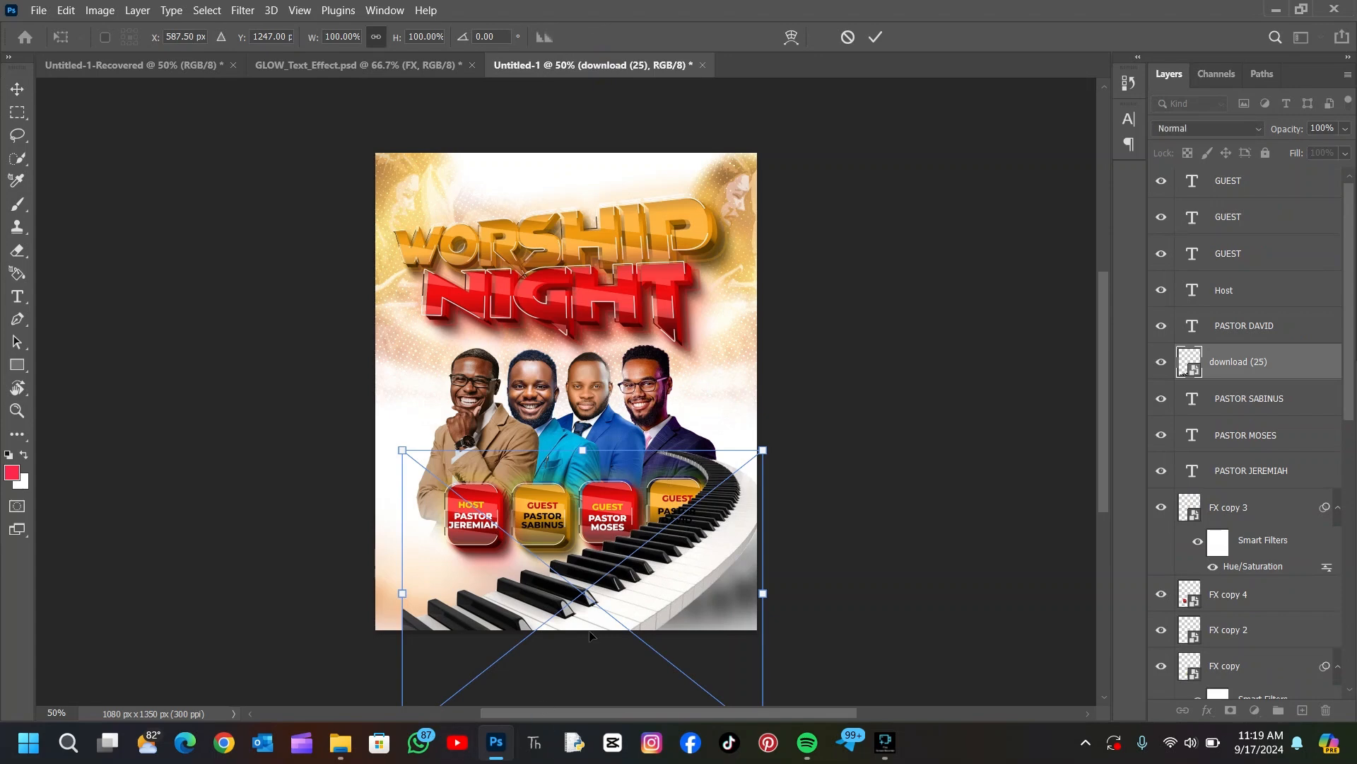
pyautogui.moveTo(590, 635); pyautogui.dragTo(604, 593)
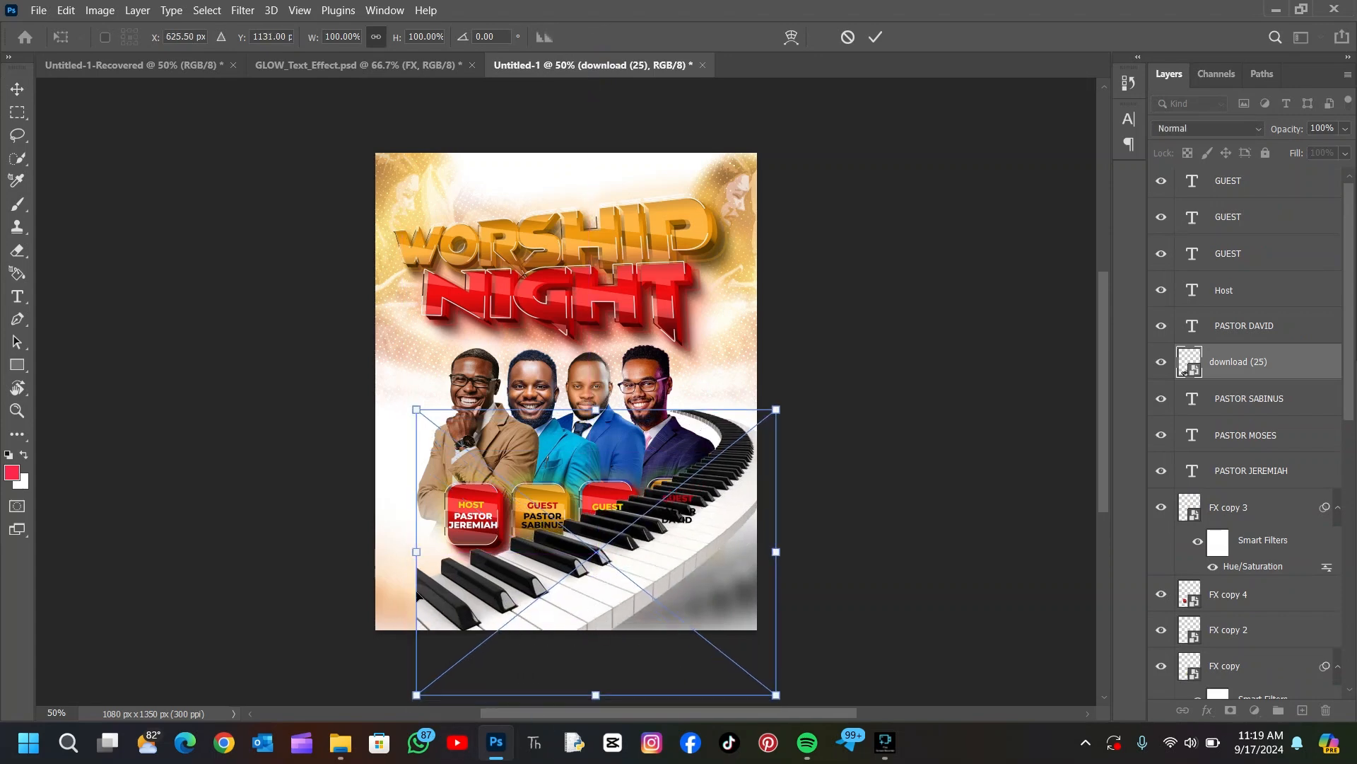
pyautogui.moveTo(417, 590); pyautogui.dragTo(342, 582)
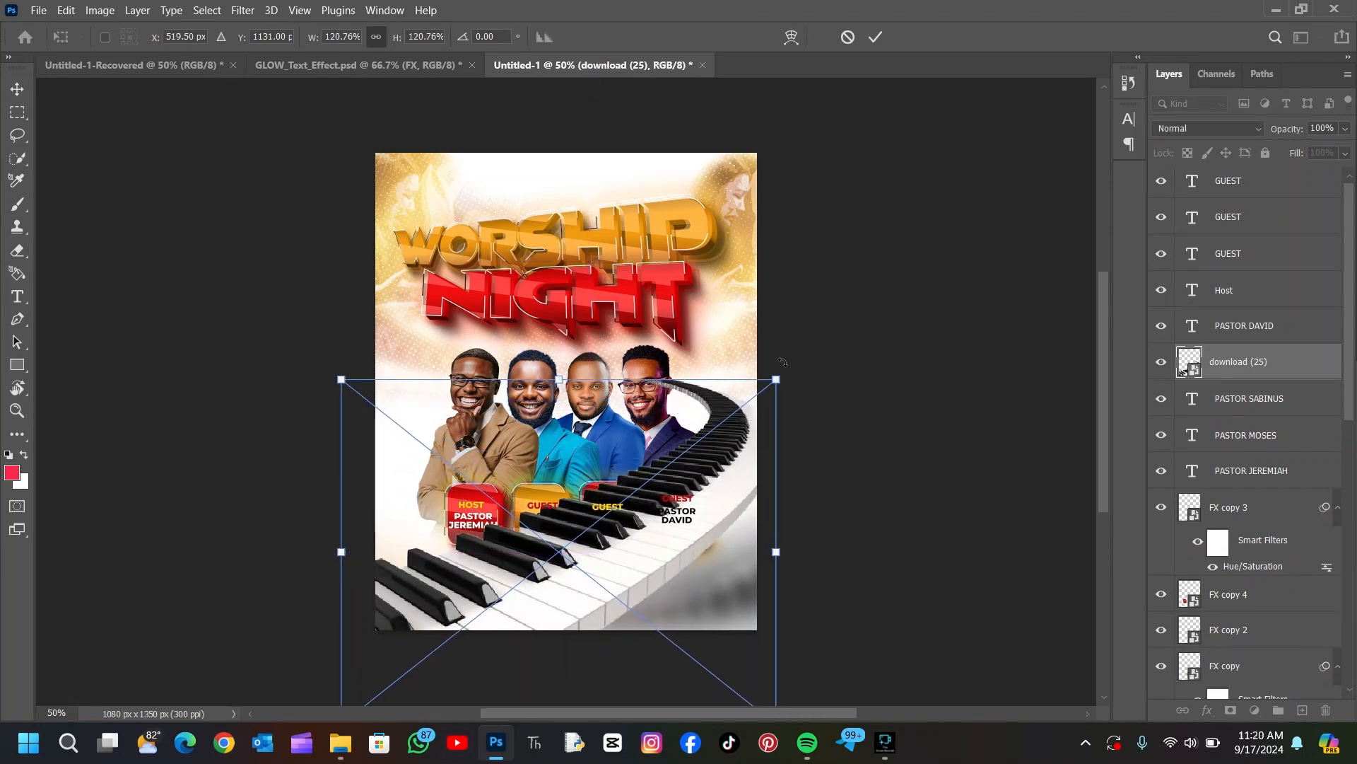
pyautogui.moveTo(782, 362); pyautogui.dragTo(838, 415)
pyautogui.moveTo(685, 554); pyautogui.dragTo(673, 595)
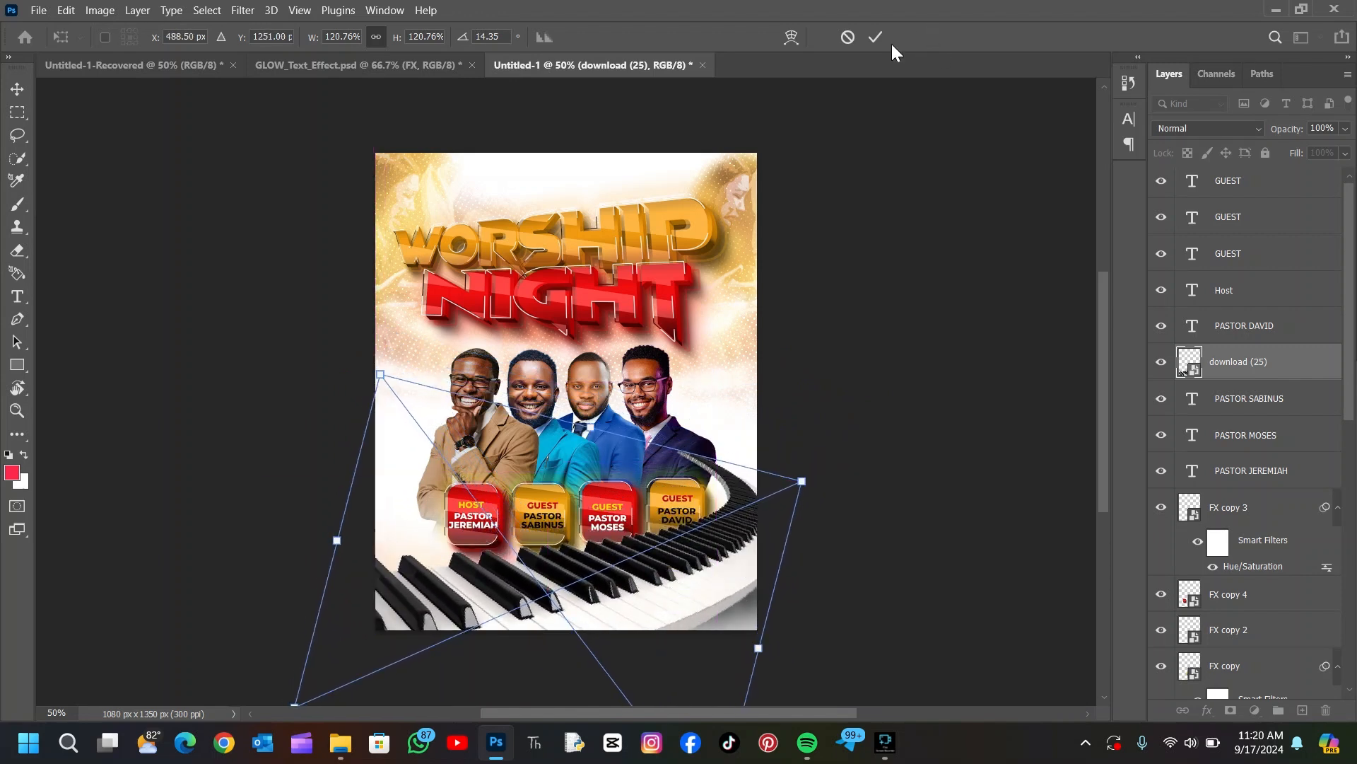
pyautogui.click(872, 43)
pyautogui.click(147, 62)
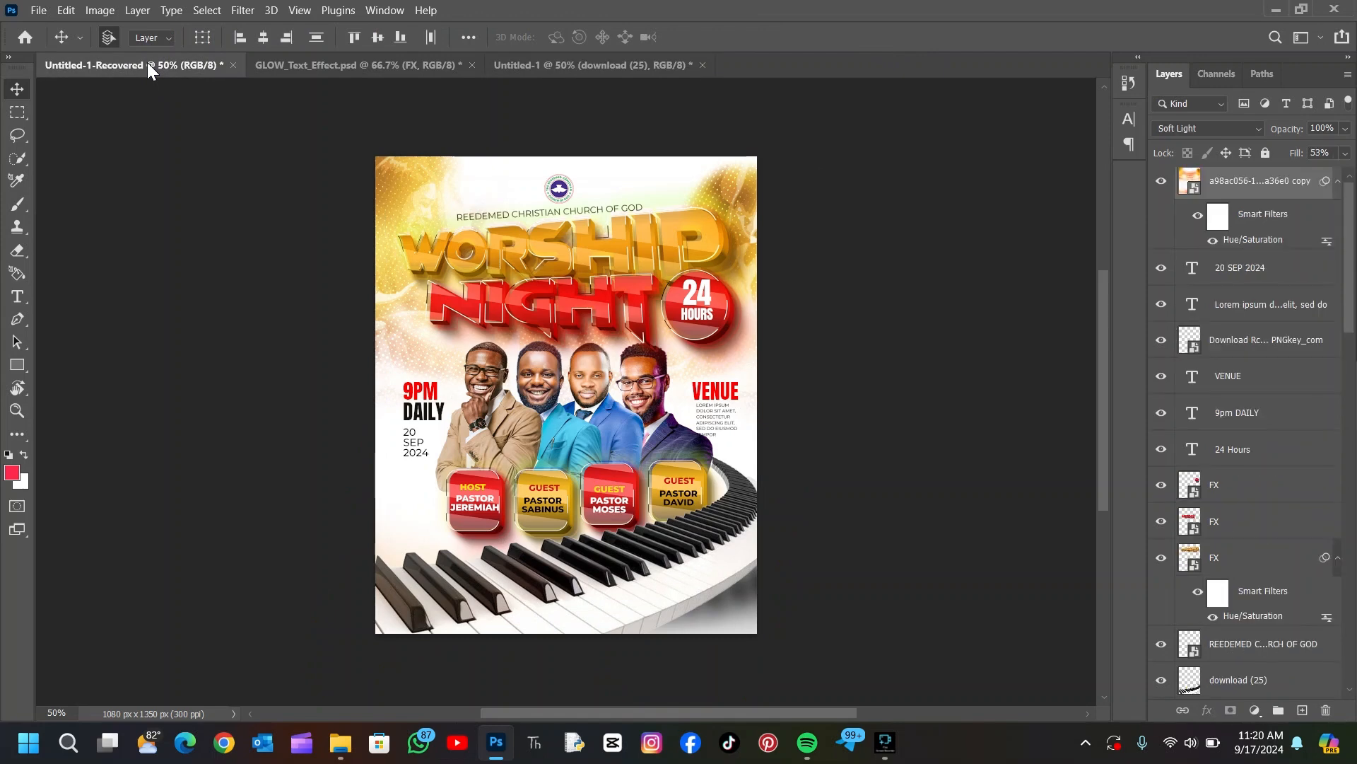
pyautogui.click(650, 64)
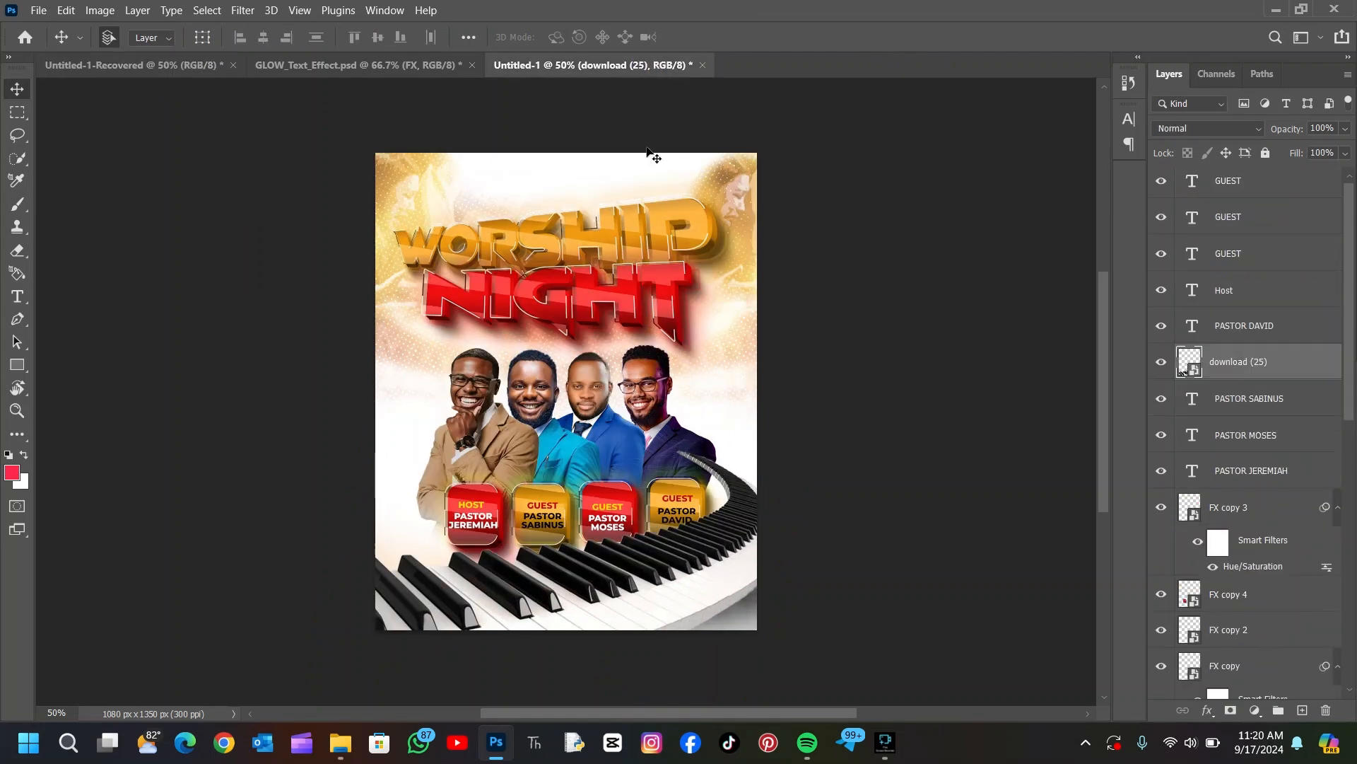
# - Nudge the pastor portraits slightly to even out their spacing above the name badges
pyautogui.keyDown('ctrl'); pyautogui.click(487, 409); pyautogui.keyUp('ctrl')
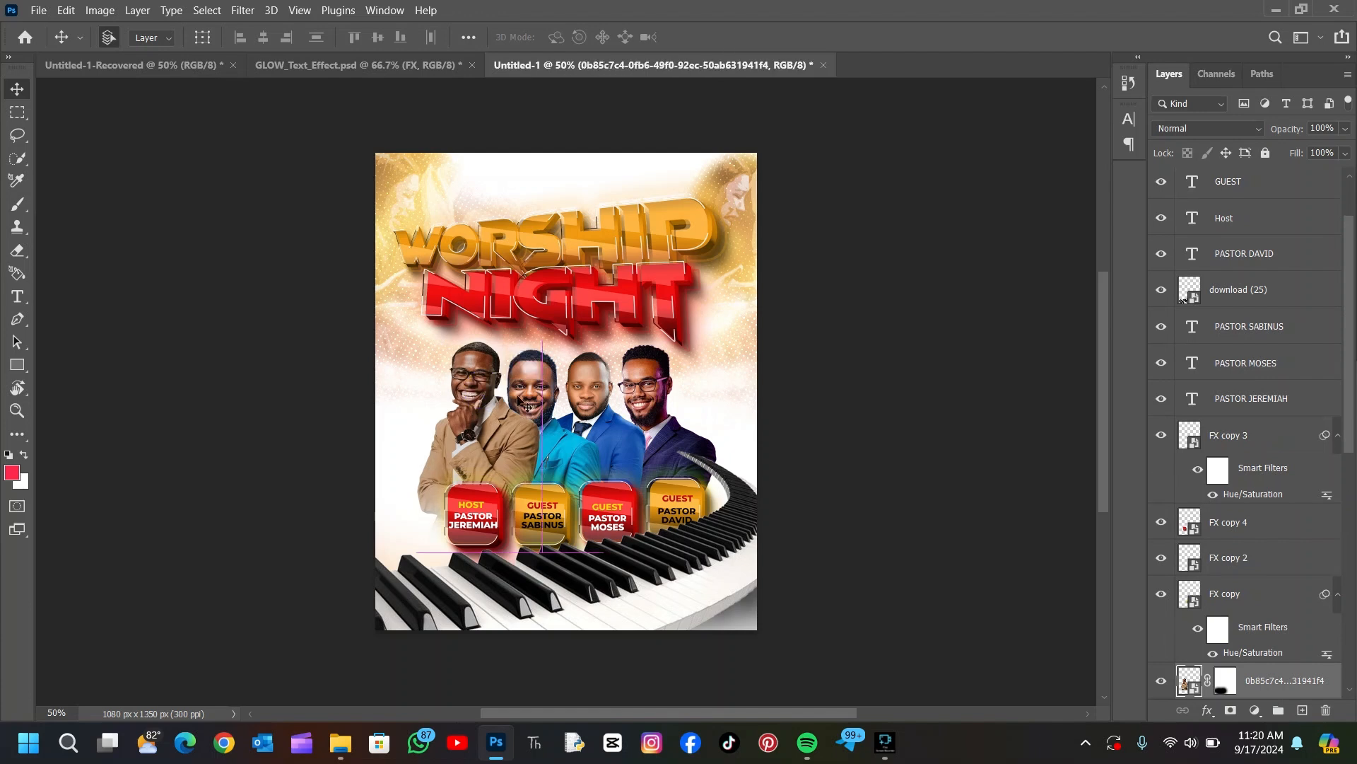
pyautogui.keyDown('ctrl'); pyautogui.click(579, 386); pyautogui.keyUp('ctrl')
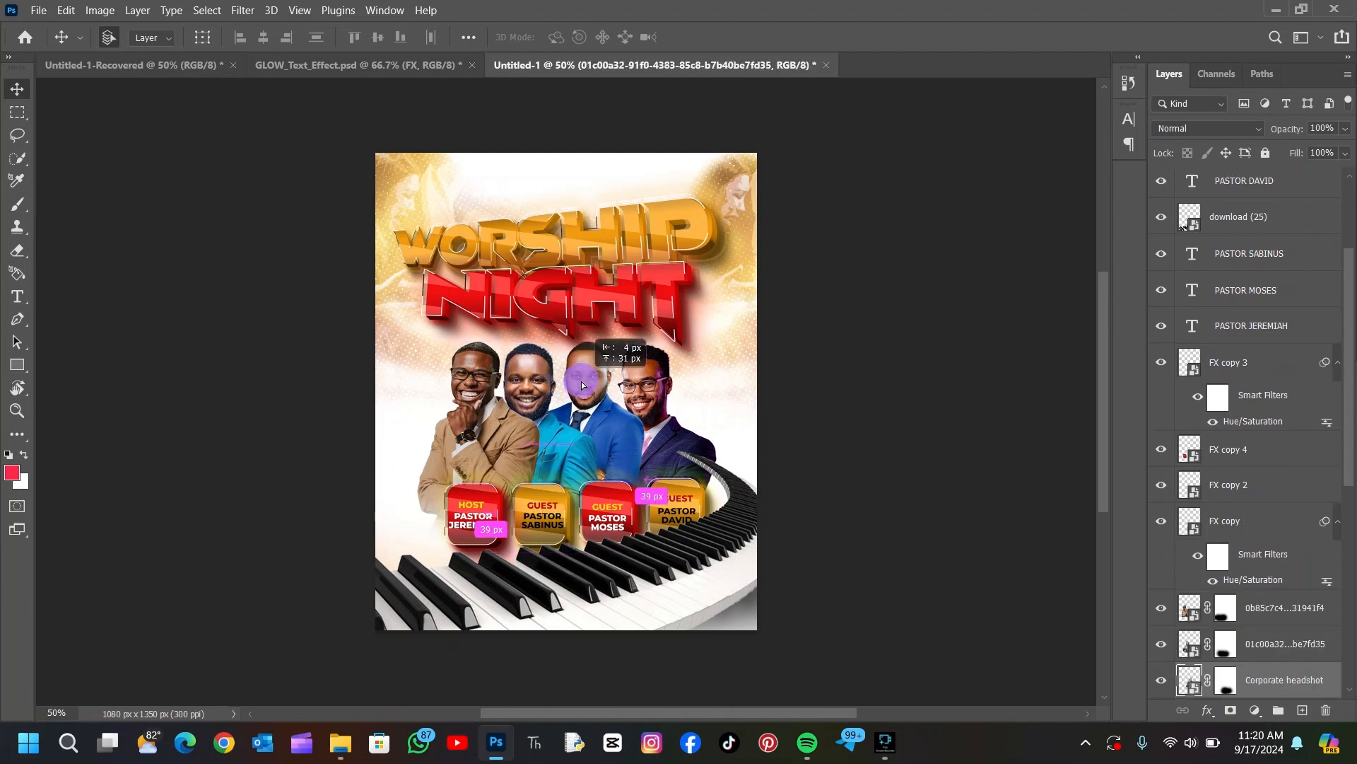
pyautogui.keyDown('ctrl'); pyautogui.click(649, 377); pyautogui.keyUp('ctrl')
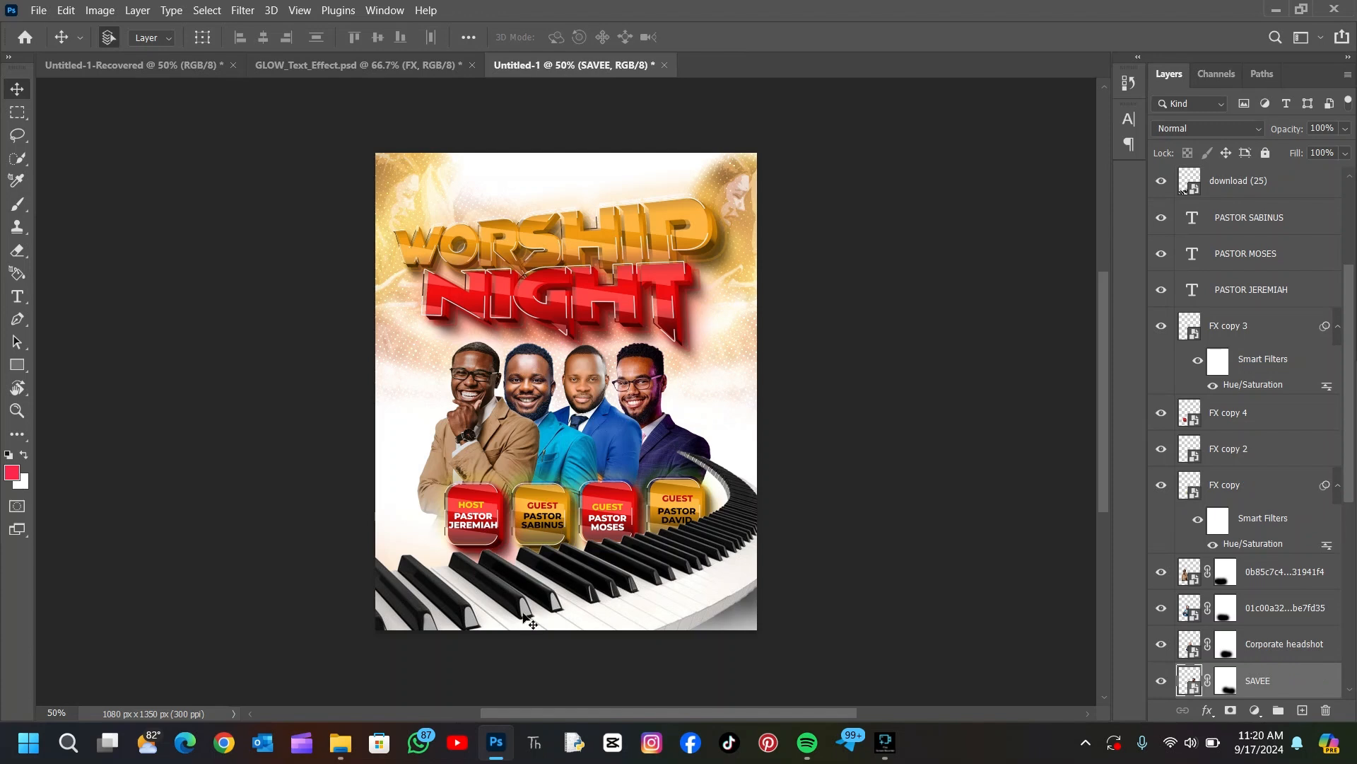
# - Refine the piano keyboard to 110.04% scale and 13.01° rotation, repositioning it so it curves just below the name badges
pyautogui.moveTo(677, 574); pyautogui.dragTo(689, 568)
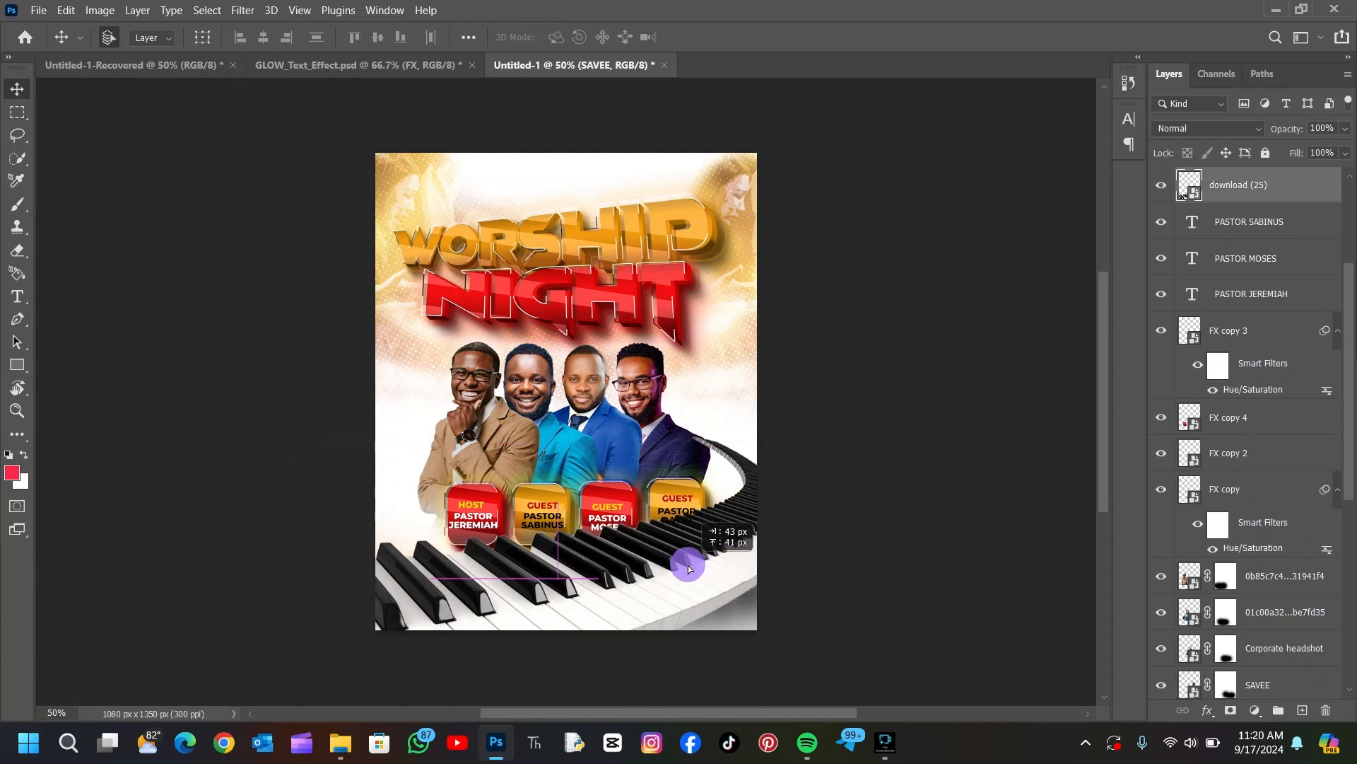
pyautogui.hotkey('ctrl', 't')
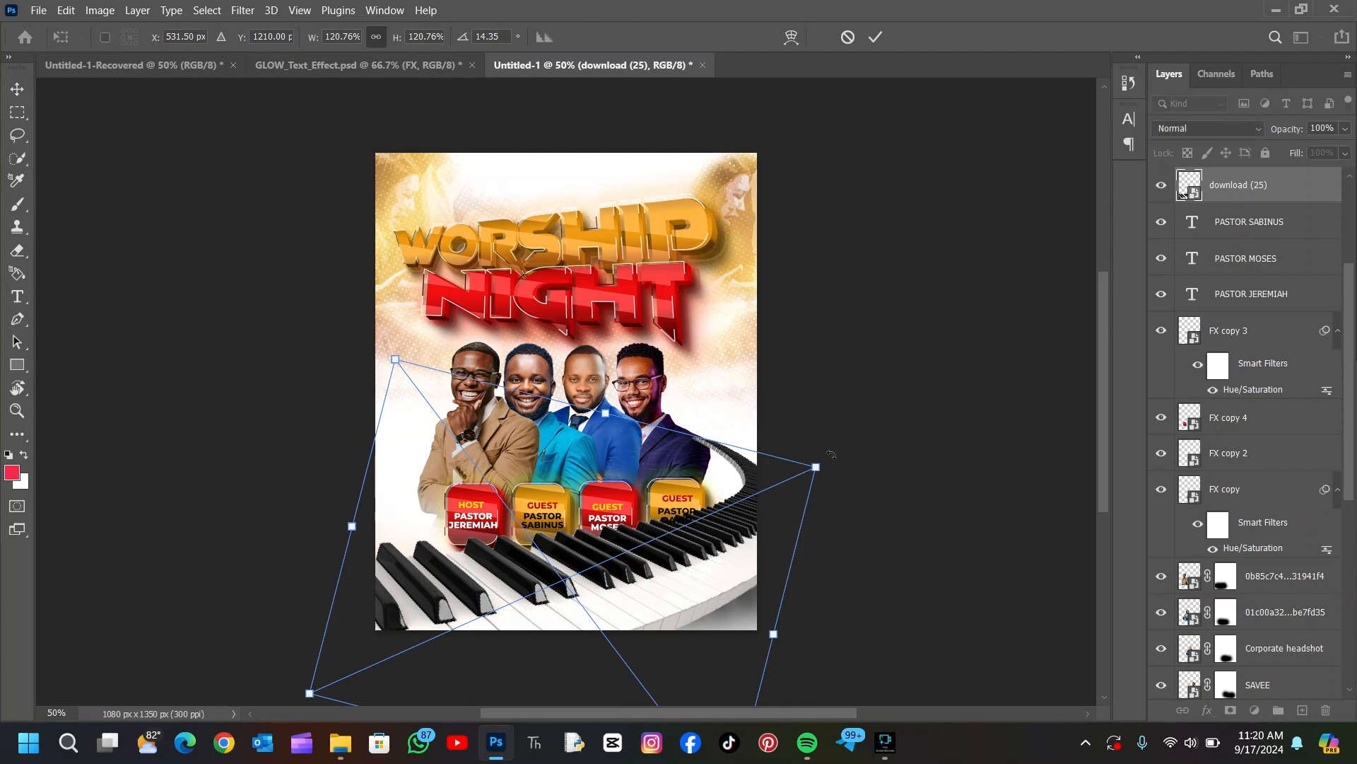
pyautogui.moveTo(832, 455)
pyautogui.mouseDown()
pyautogui.moveTo(830, 469)
pyautogui.moveTo(816, 453)
pyautogui.mouseUp()
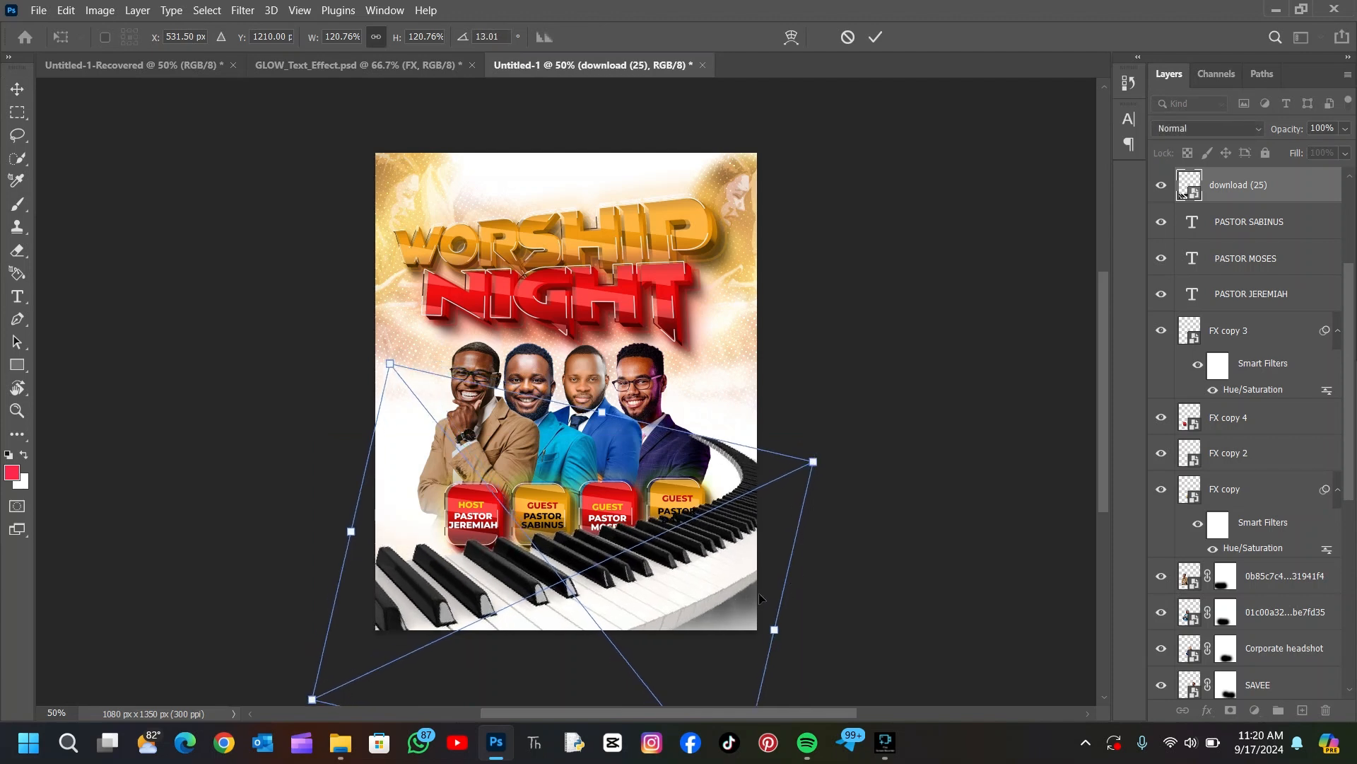
pyautogui.moveTo(760, 599)
pyautogui.mouseDown()
pyautogui.moveTo(700, 584)
pyautogui.moveTo(785, 596)
pyautogui.moveTo(773, 615)
pyautogui.mouseUp()
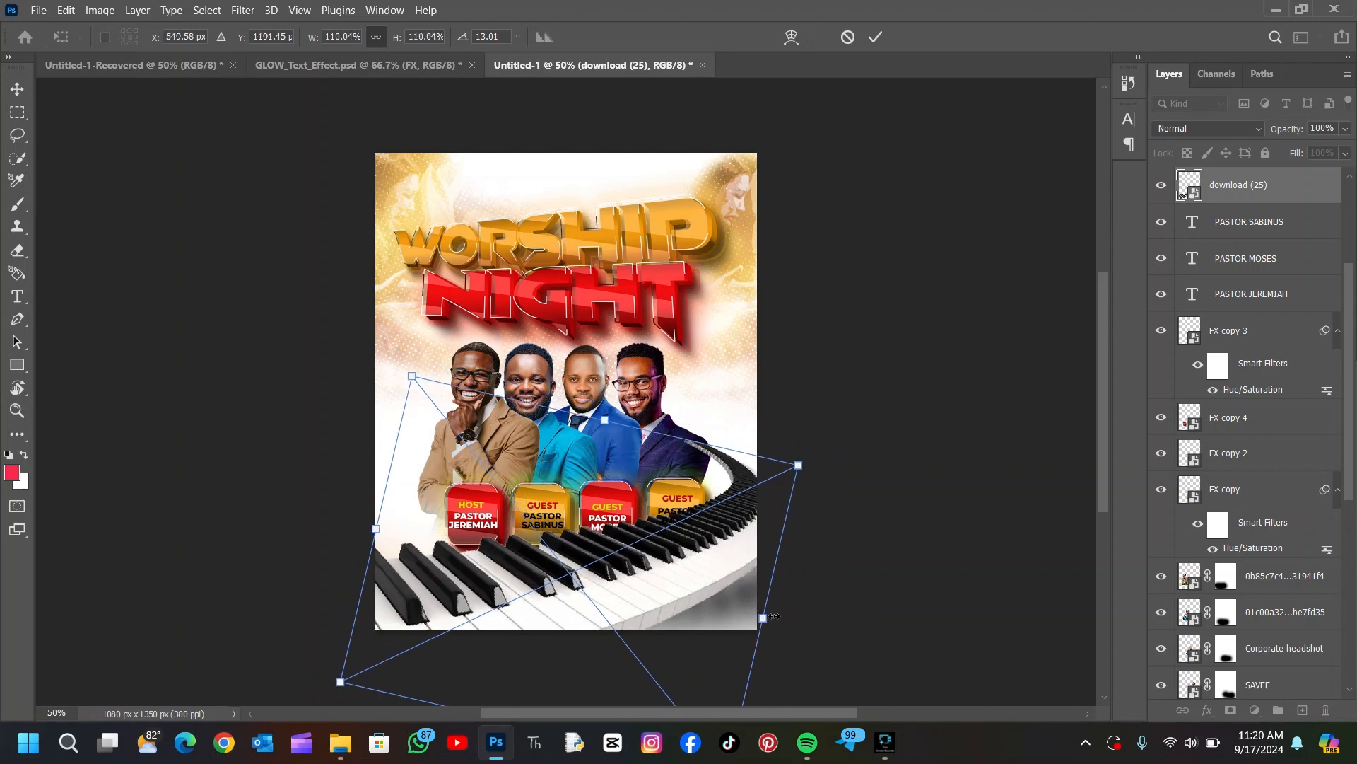
pyautogui.moveTo(657, 541); pyautogui.dragTo(661, 552)
pyautogui.press('Return')
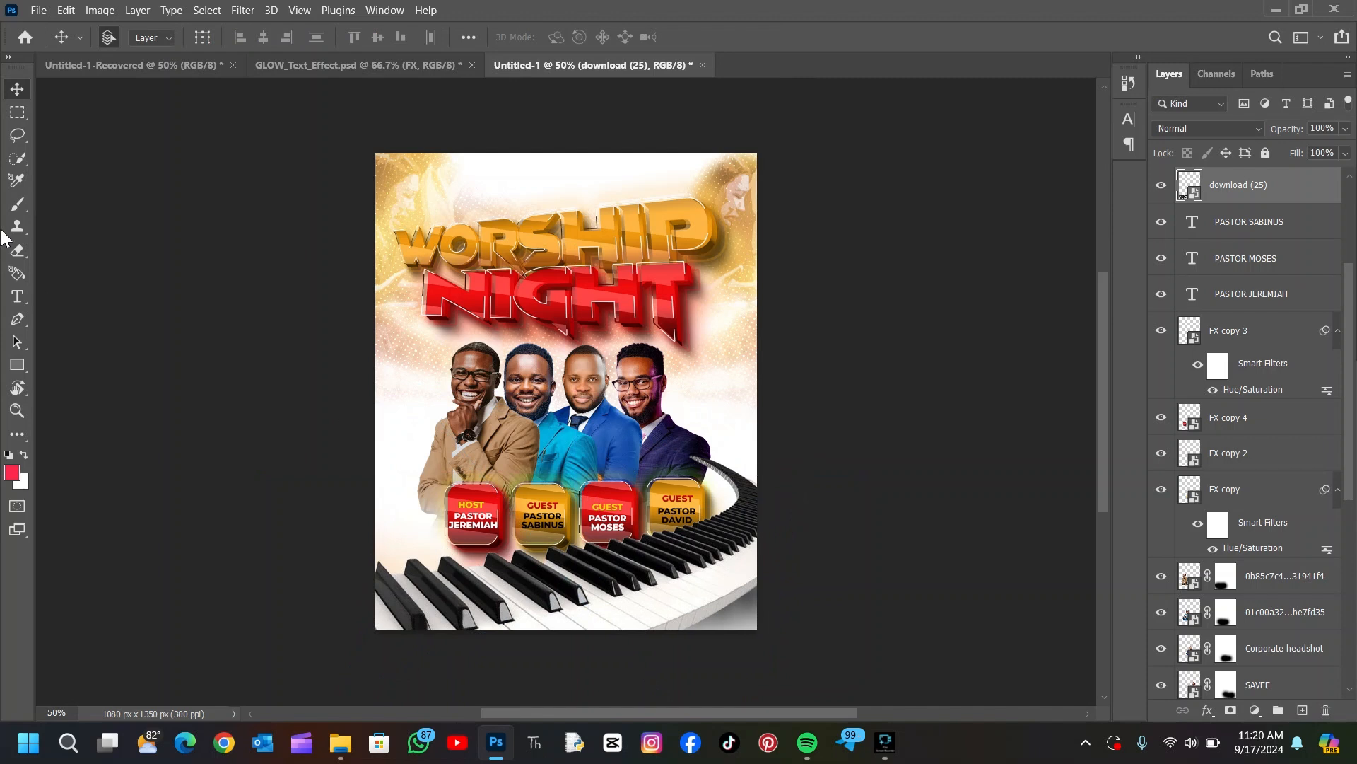
# - Rasterize the piano keyboard layer and erase its thin upper tip beside the last gold badge
pyautogui.click(17, 250)
pyautogui.click(714, 485)
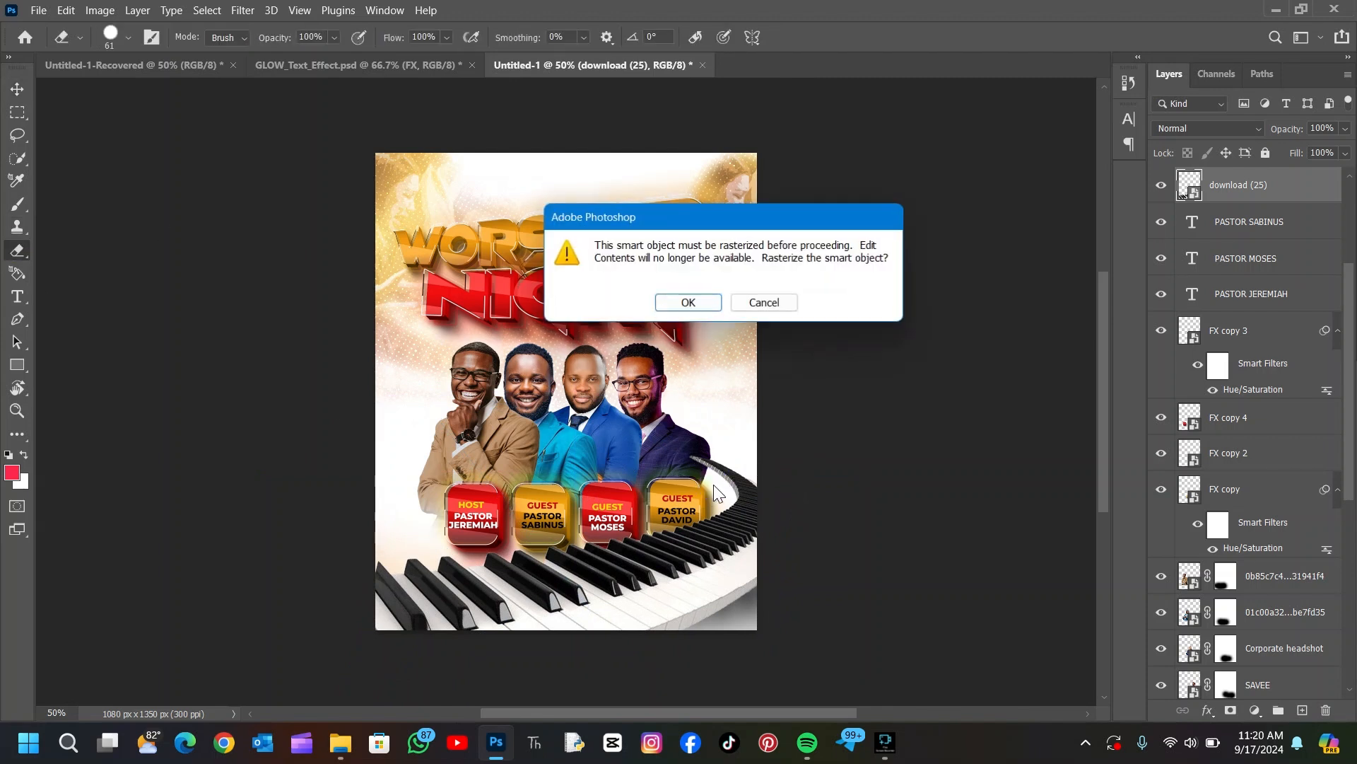
pyautogui.click(698, 303)
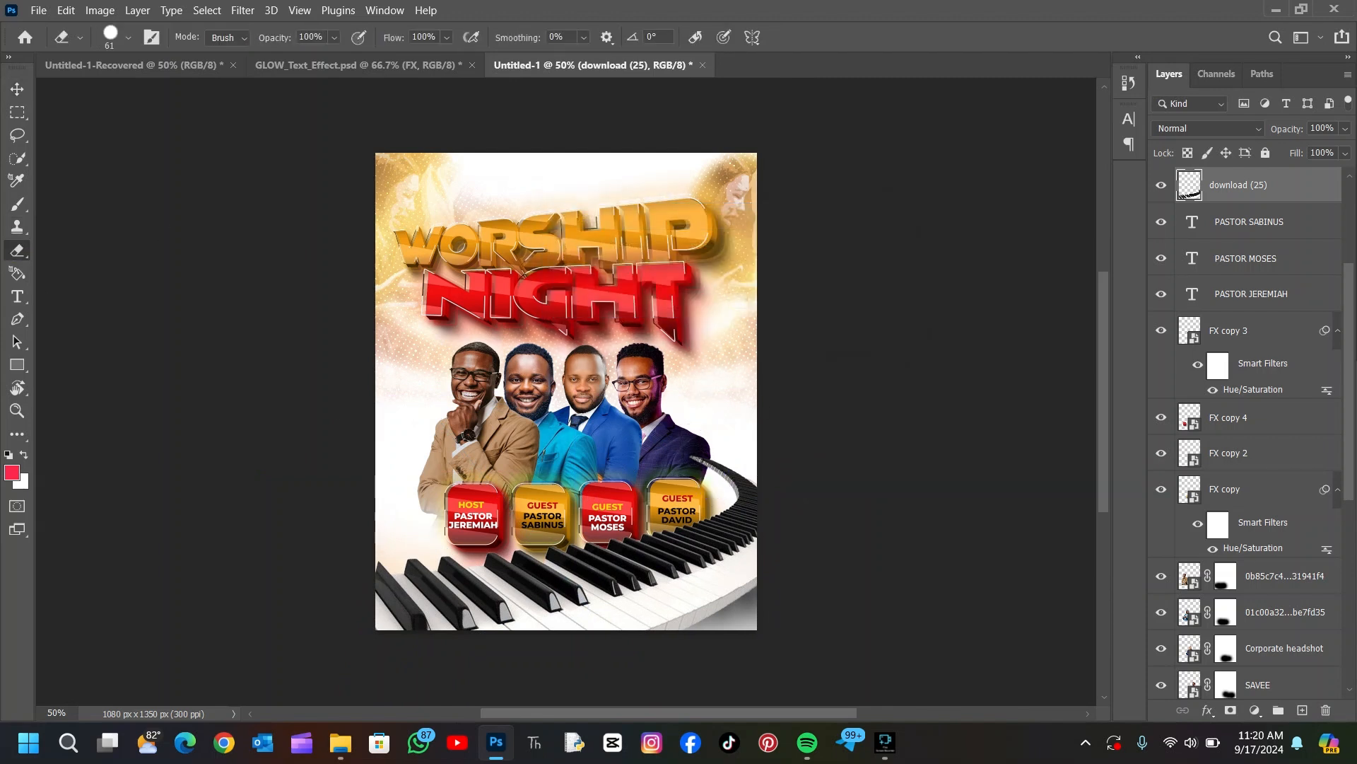
pyautogui.click(698, 460)
pyautogui.click(19, 85)
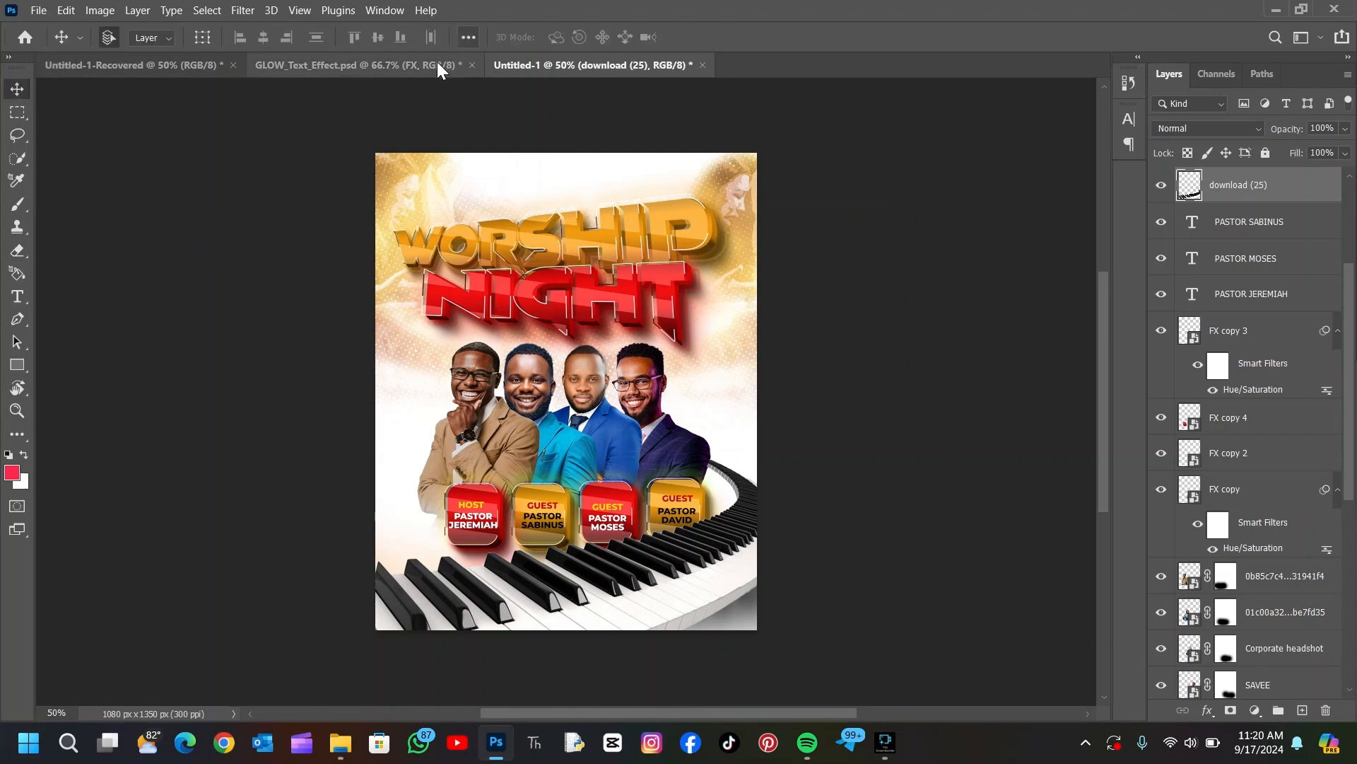
# - In Untitled-1-Recovered, hide the topmost Soft Light image copy layer
pyautogui.click(185, 60)
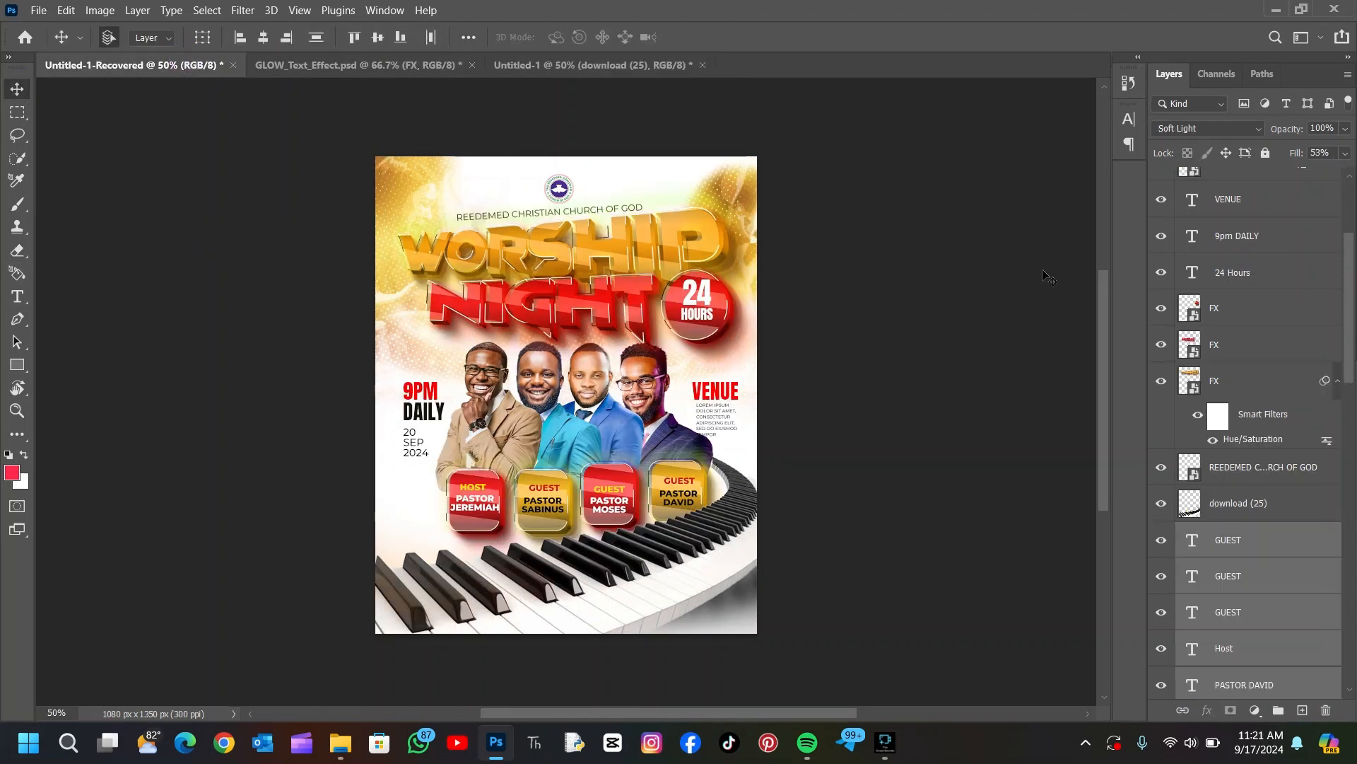
pyautogui.click(1222, 447)
pyautogui.scroll(3, 1222, 306)
pyautogui.click(1234, 192)
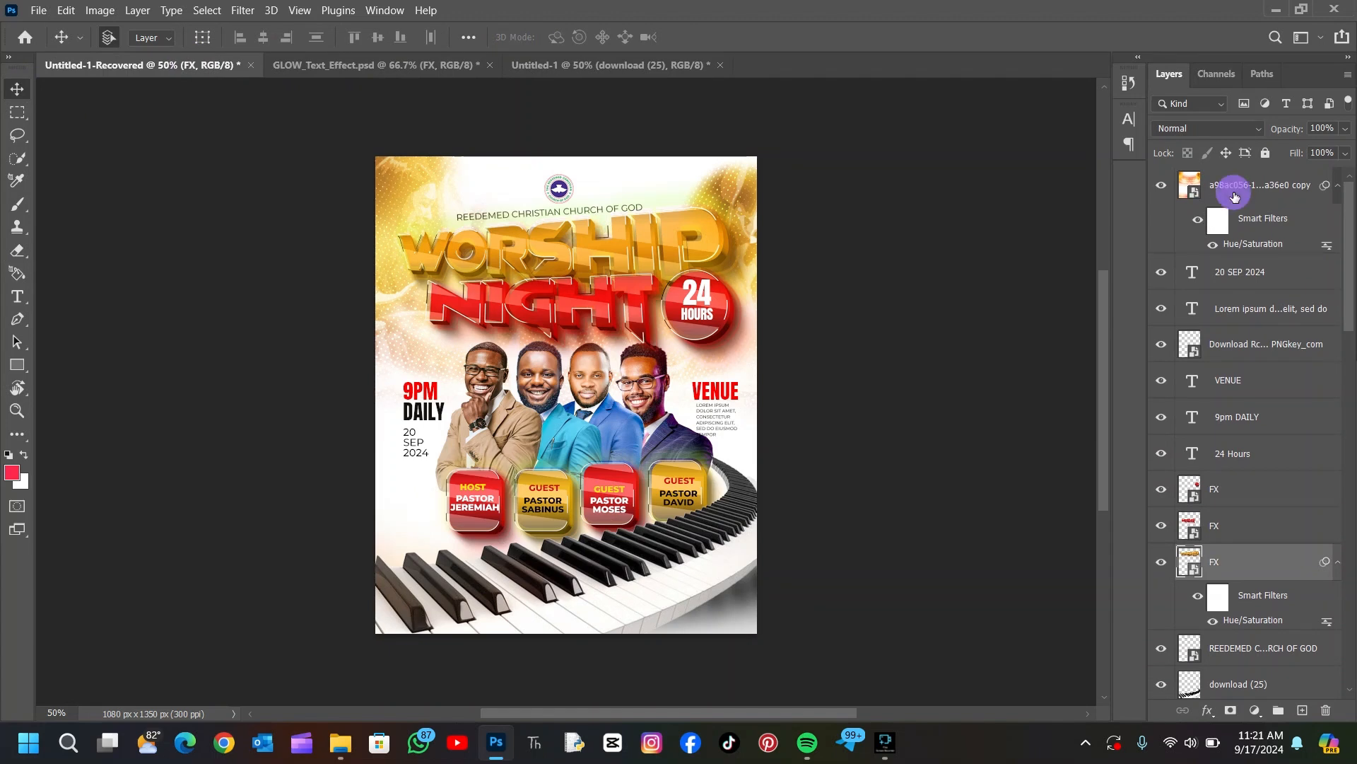
pyautogui.click(1161, 184)
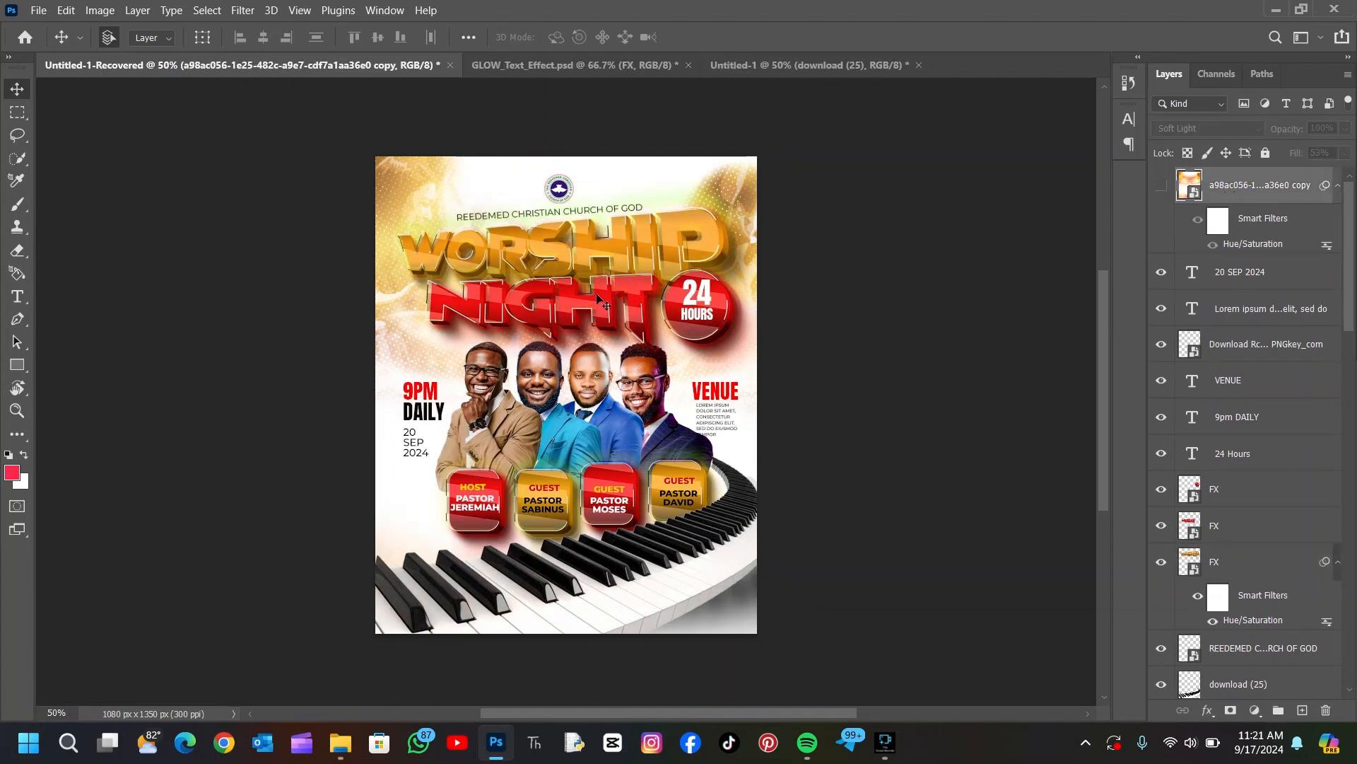
# - Copy the red circle badge from Untitled-1-Recovered to the end of NIGHT in Untitled-1, and shift the NIGHT and WORSHIP titles to fit
pyautogui.moveTo(729, 342); pyautogui.dragTo(703, 284)
pyautogui.moveTo(613, 286); pyautogui.dragTo(603, 285)
pyautogui.moveTo(624, 213); pyautogui.dragTo(590, 225)
pyautogui.click(704, 279)
# - Copy the 24 Hours text from Untitled-1-Recovered, bring its layer to the top of the stack, and place it on the red circle
pyautogui.click(212, 65)
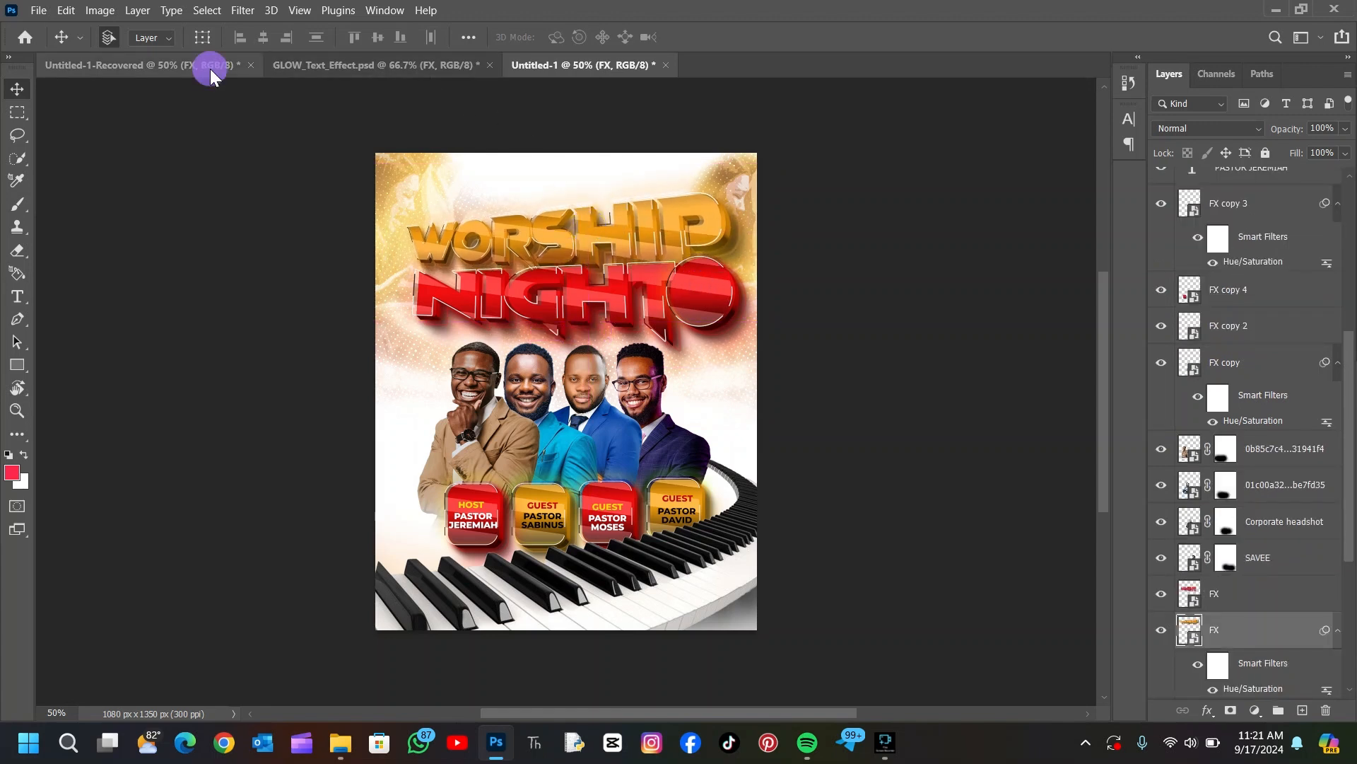
pyautogui.moveTo(707, 311)
pyautogui.mouseDown()
pyautogui.moveTo(606, 82)
pyautogui.moveTo(629, 266)
pyautogui.moveTo(709, 290)
pyautogui.mouseUp()
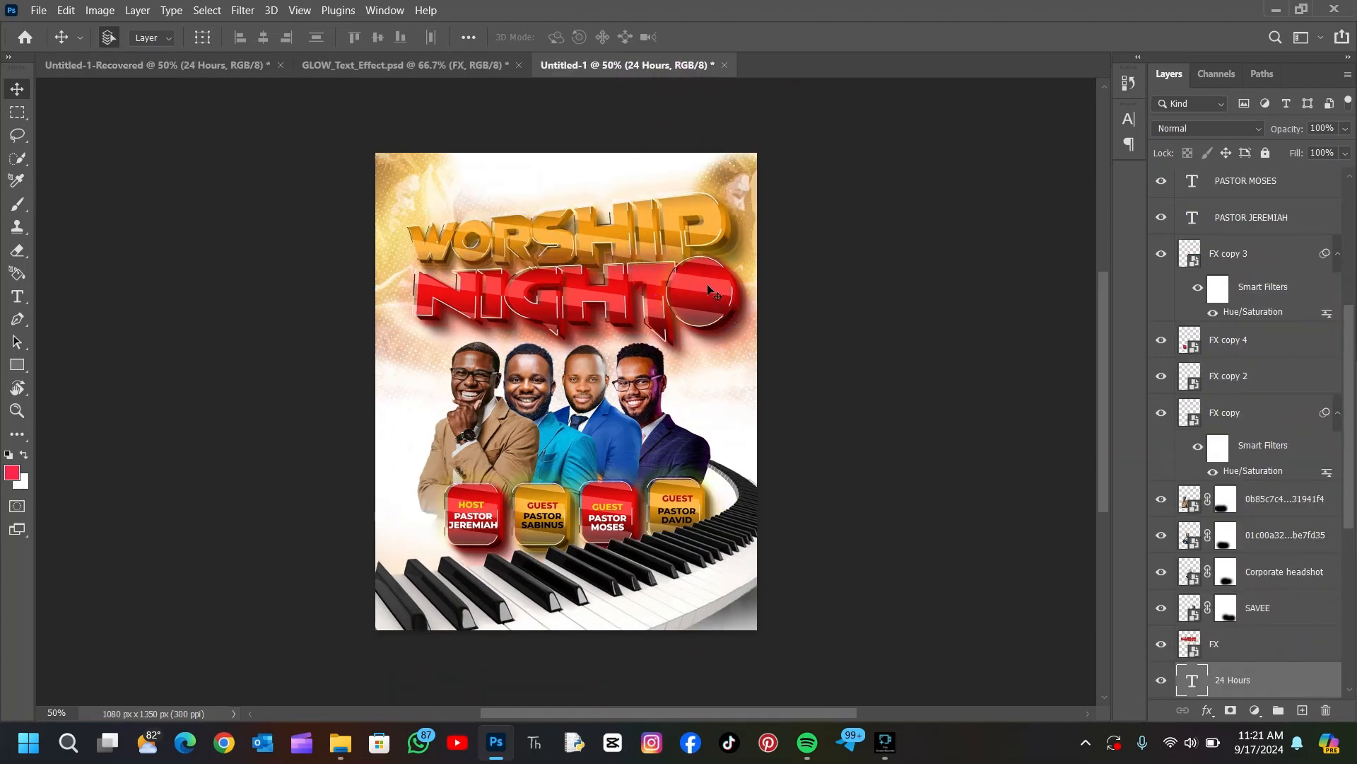
pyautogui.moveTo(1243, 689); pyautogui.dragTo(1250, 170)
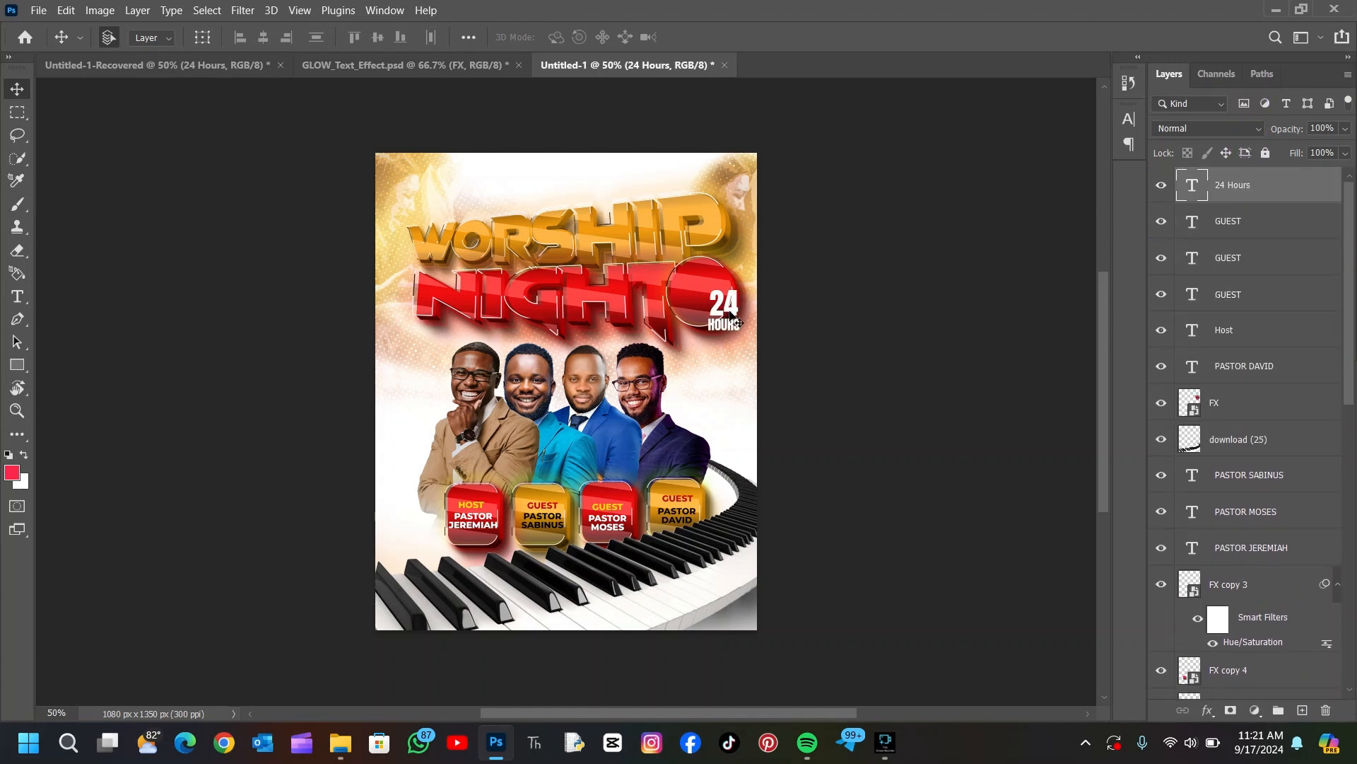
pyautogui.moveTo(738, 323); pyautogui.dragTo(715, 302)
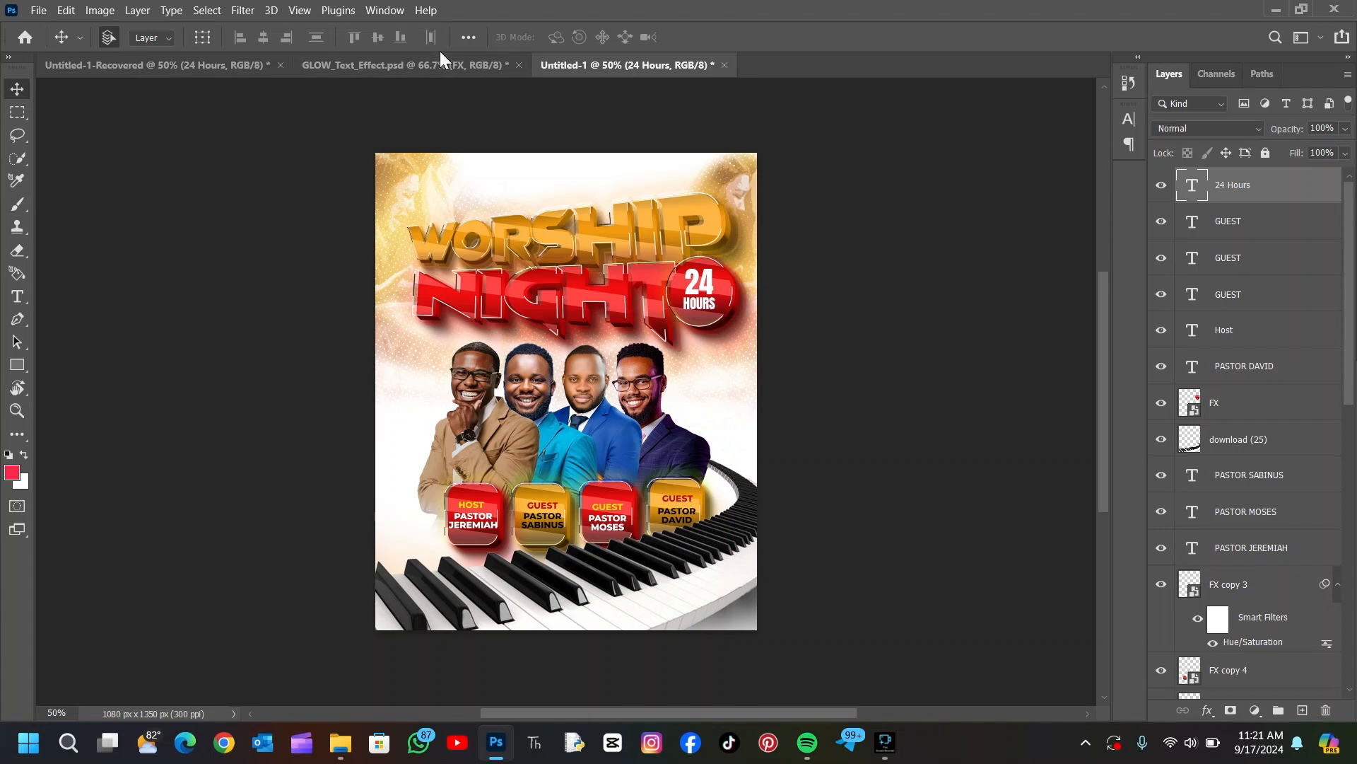
# - Copy the 9PM DAILY and 20 SEP 2024 texts from Untitled-1-Recovered to the flyer's left side, beside the first portrait
pyautogui.click(443, 65)
pyautogui.click(213, 64)
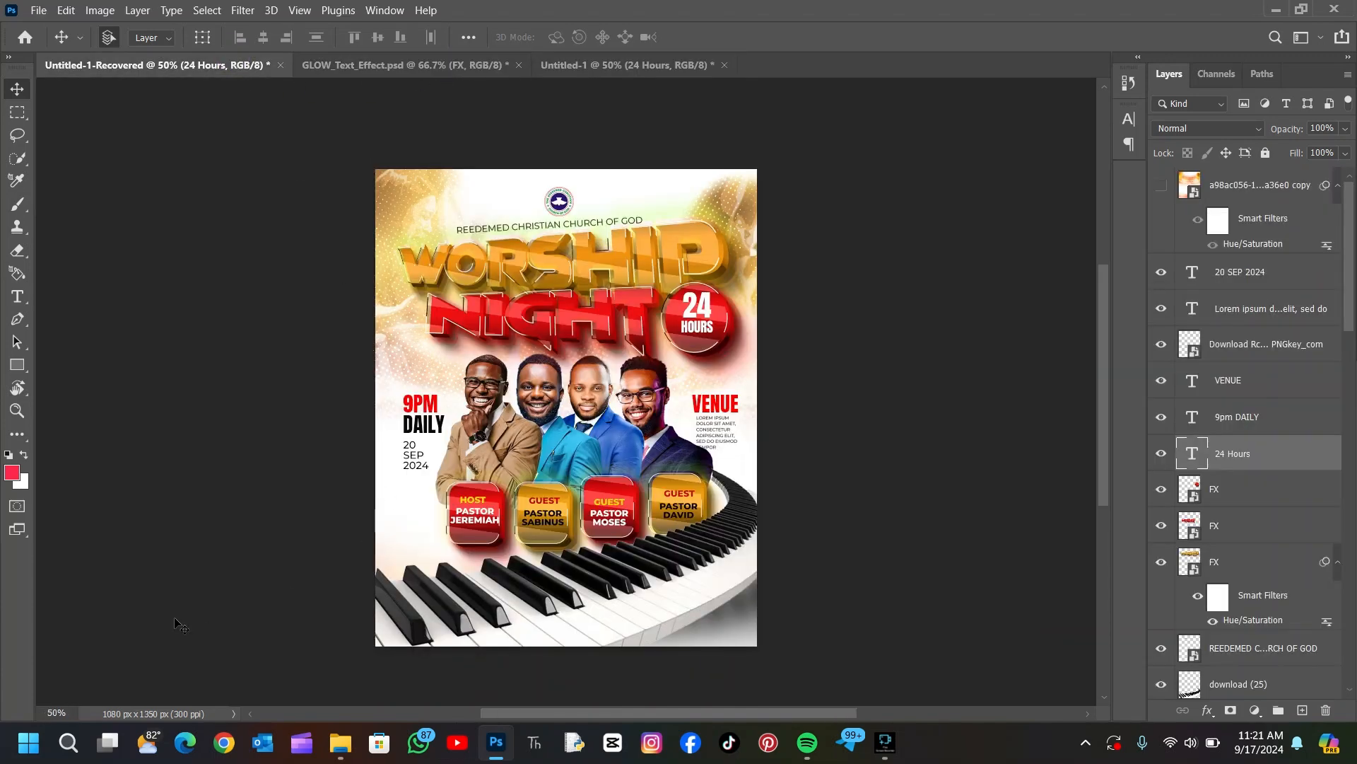
pyautogui.moveTo(422, 408)
pyautogui.mouseDown()
pyautogui.moveTo(520, 152)
pyautogui.moveTo(593, 62)
pyautogui.moveTo(506, 367)
pyautogui.moveTo(408, 407)
pyautogui.moveTo(401, 481)
pyautogui.moveTo(434, 372)
pyautogui.moveTo(421, 403)
pyautogui.mouseUp()
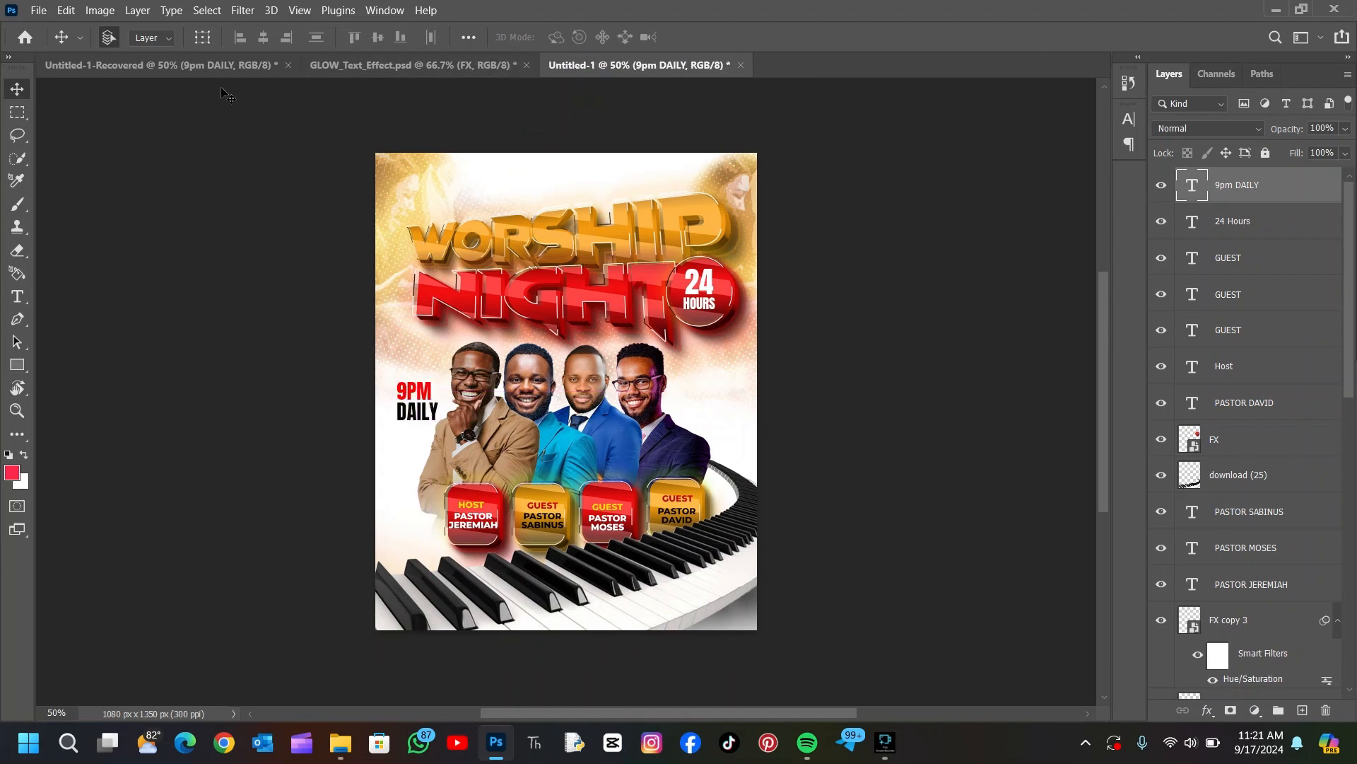
pyautogui.click(185, 71)
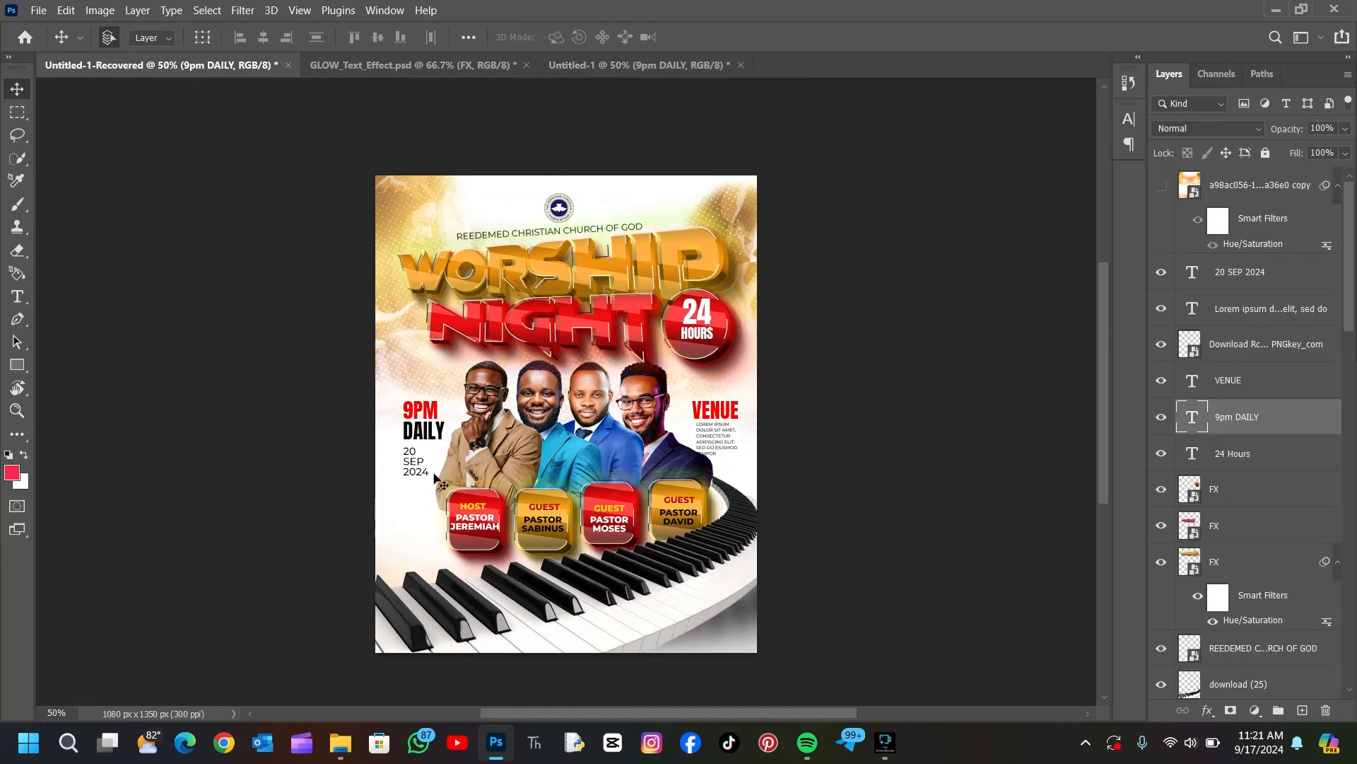
pyautogui.moveTo(417, 463)
pyautogui.mouseDown()
pyautogui.moveTo(561, 121)
pyautogui.moveTo(625, 73)
pyautogui.moveTo(484, 372)
pyautogui.moveTo(411, 444)
pyautogui.mouseUp()
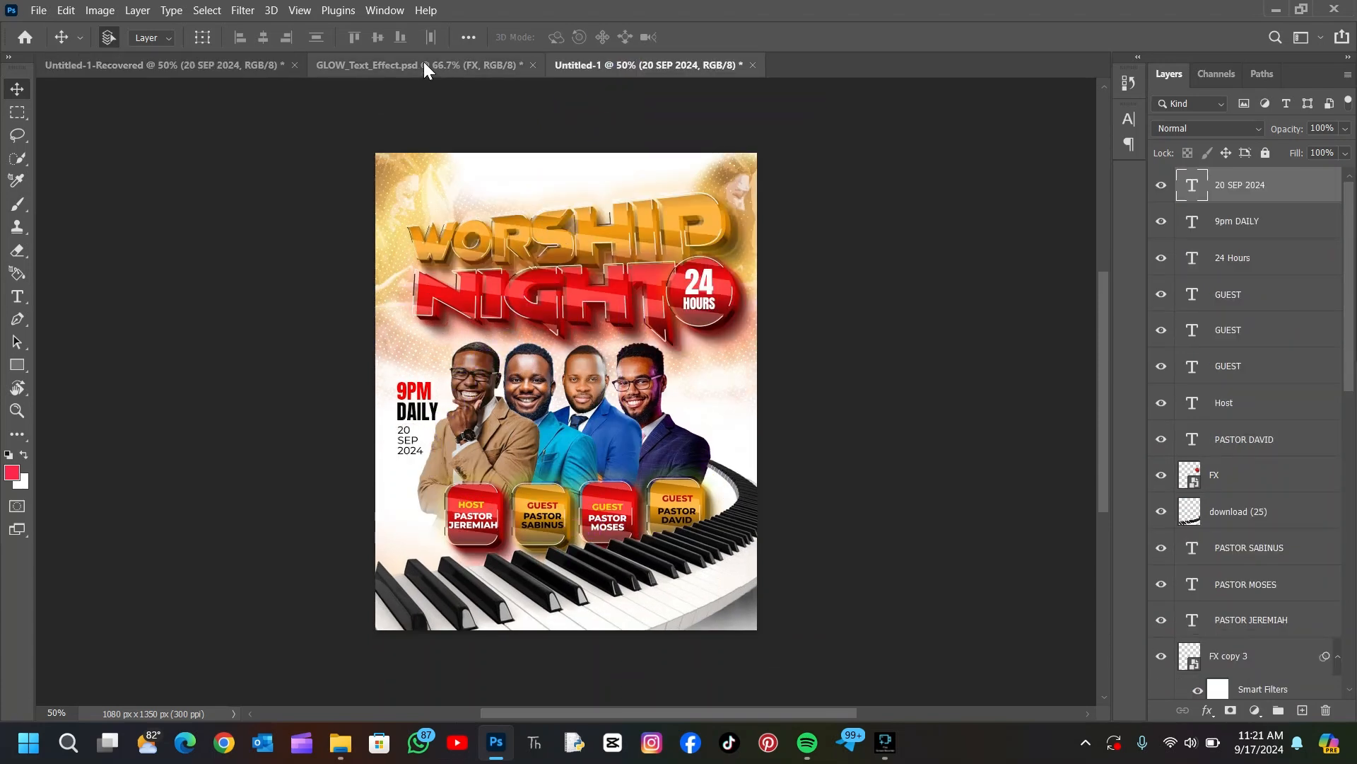
# - Copy the VENUE heading and its Lorem ipsum paragraph from Untitled-1-Recovered to the flyer's right side, beside the last portrait
pyautogui.click(240, 71)
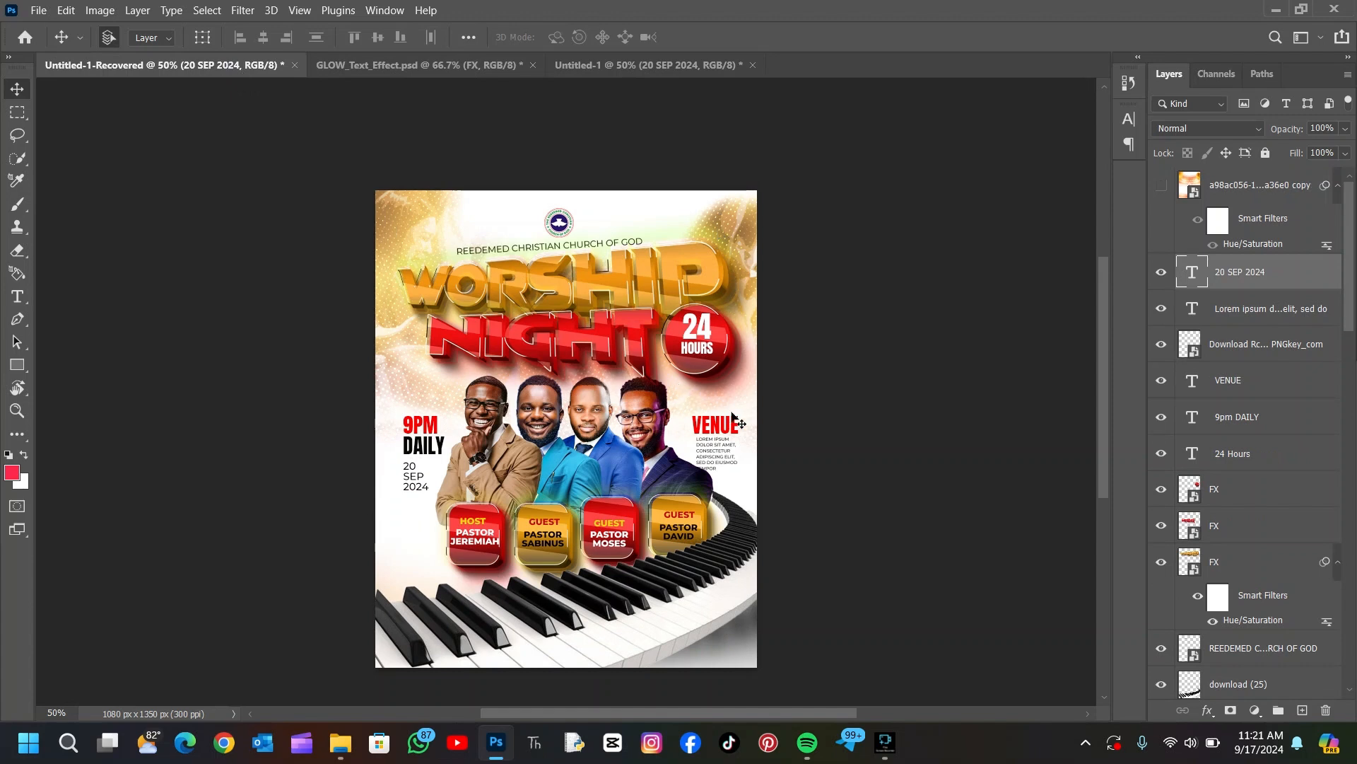
pyautogui.moveTo(735, 422); pyautogui.dragTo(714, 395)
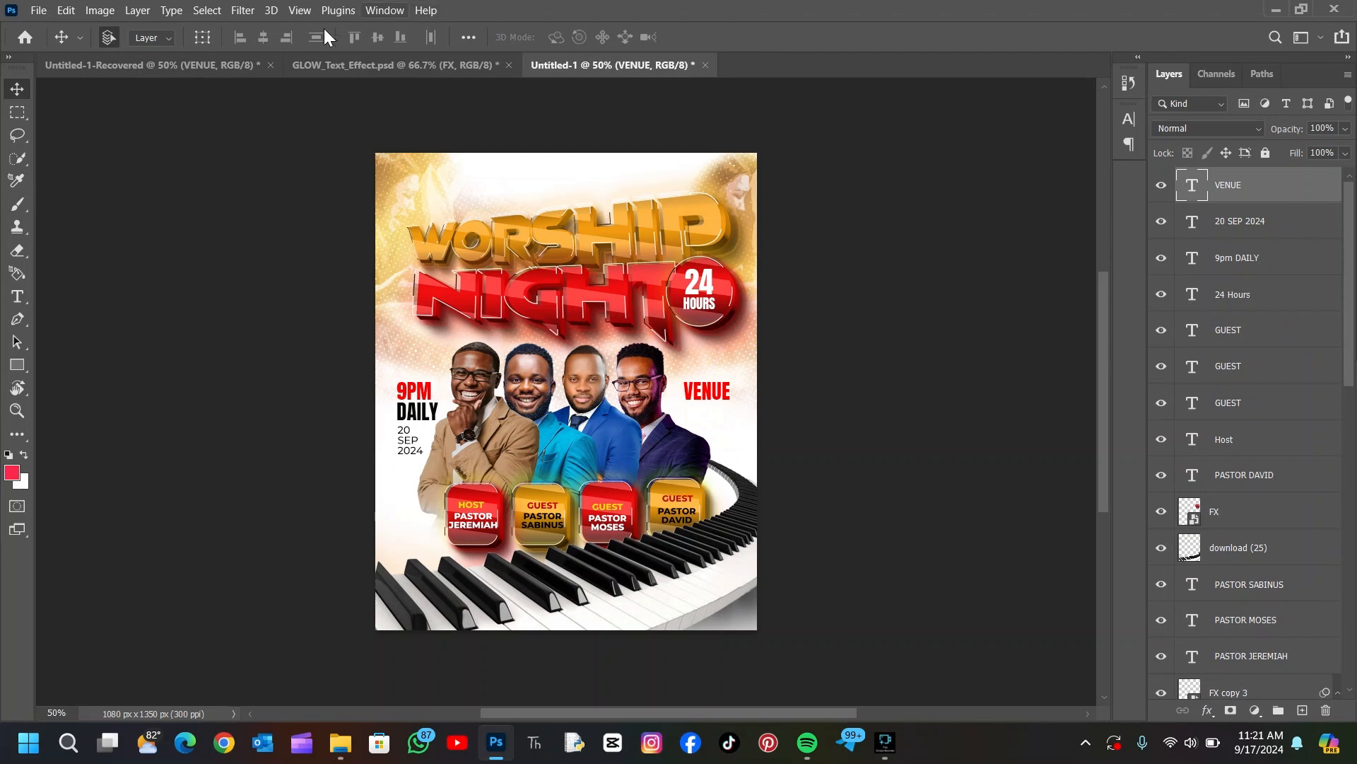
pyautogui.click(206, 66)
pyautogui.moveTo(728, 463); pyautogui.dragTo(702, 433)
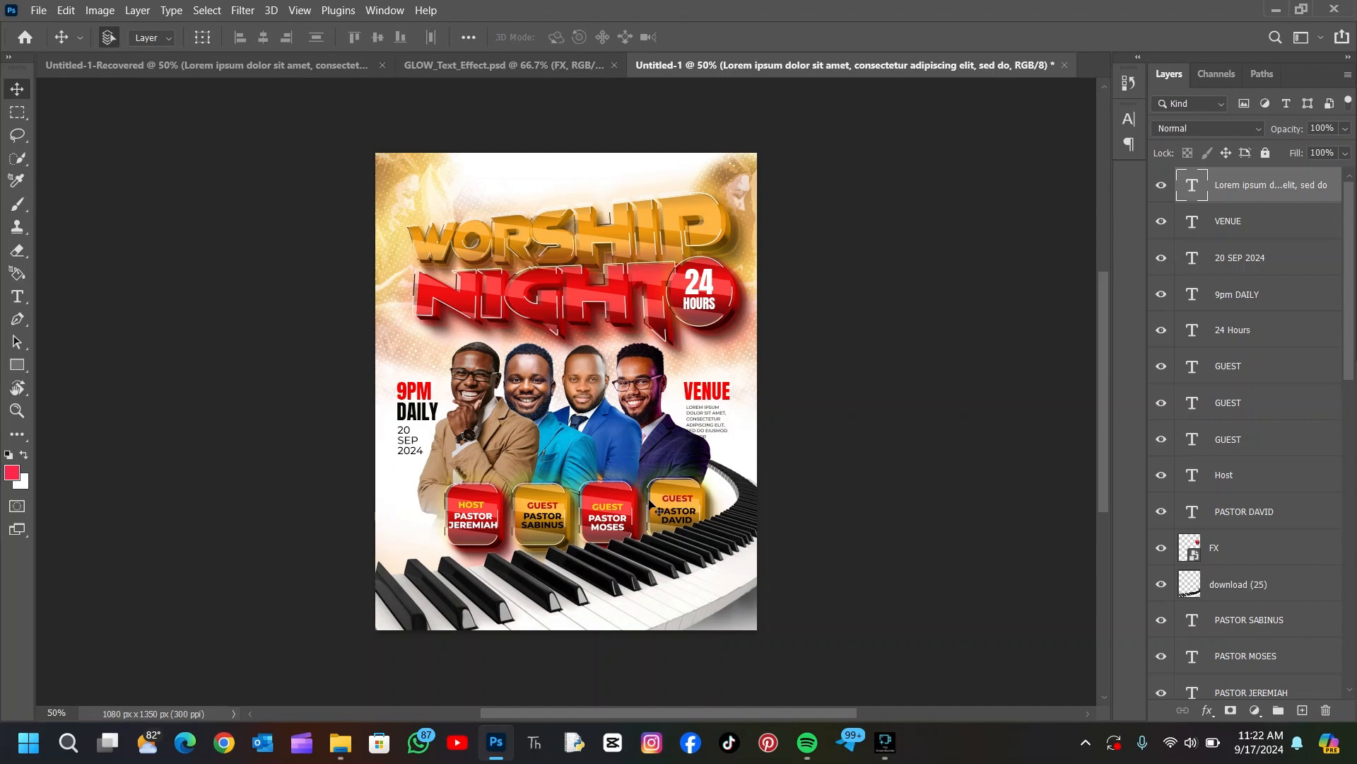
pyautogui.scroll(-2, 654, 507)
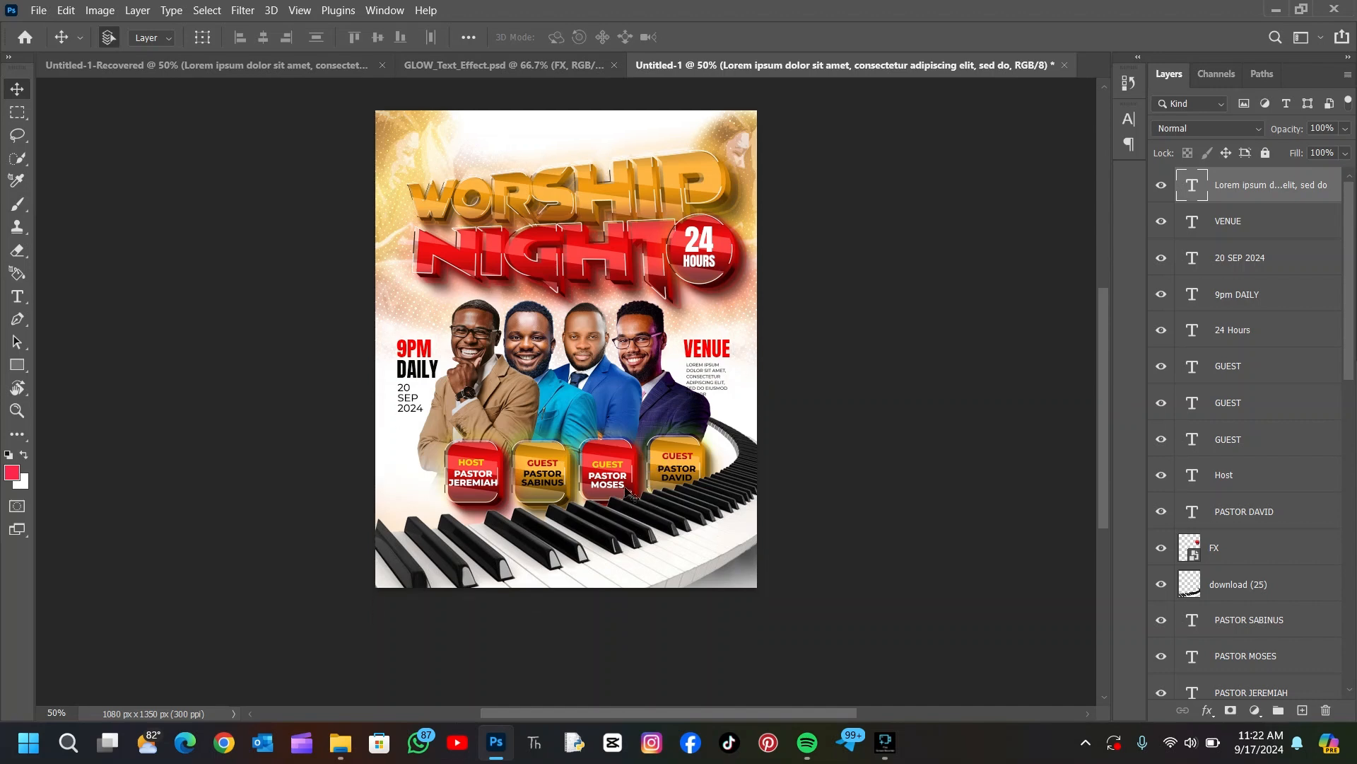
pyautogui.click(331, 69)
pyautogui.scroll(-4, 635, 520)
pyautogui.scroll(9, 633, 513)
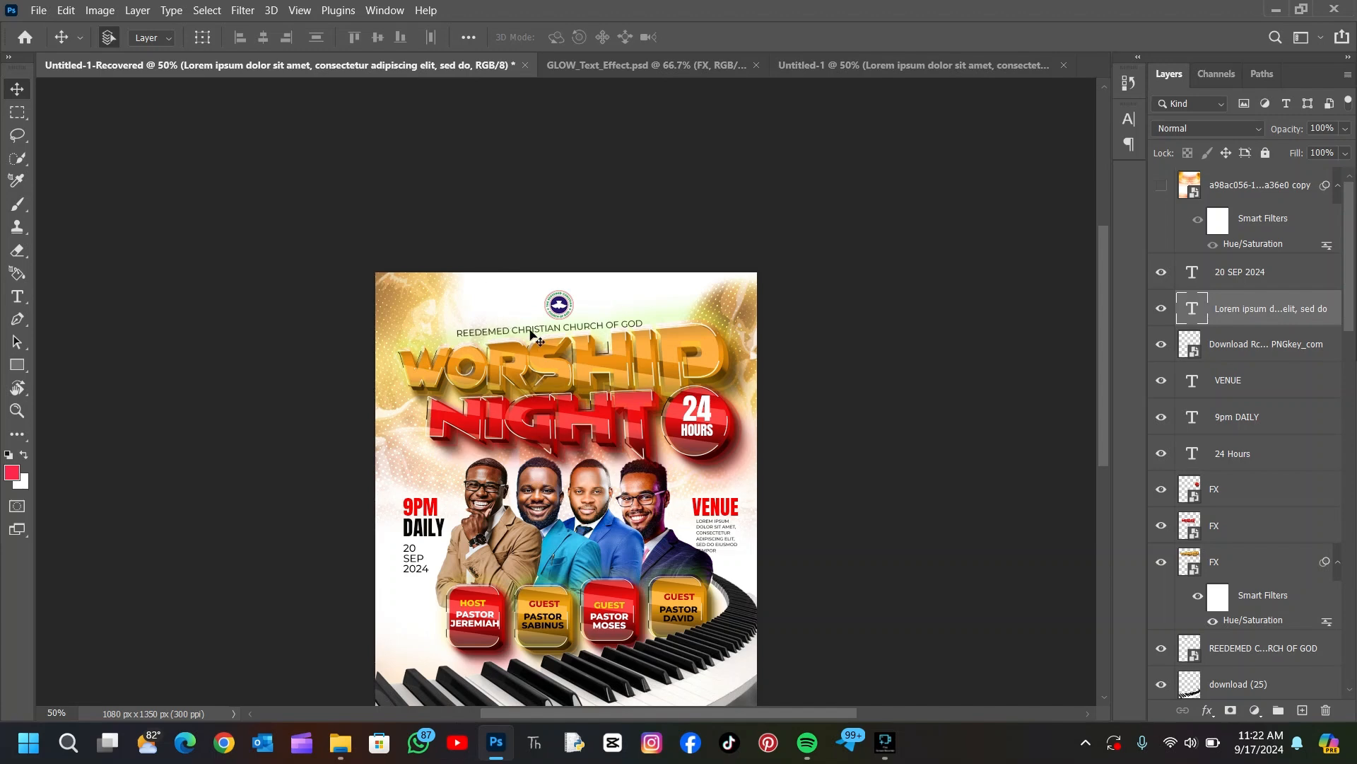
pyautogui.moveTo(530, 332); pyautogui.dragTo(522, 165)
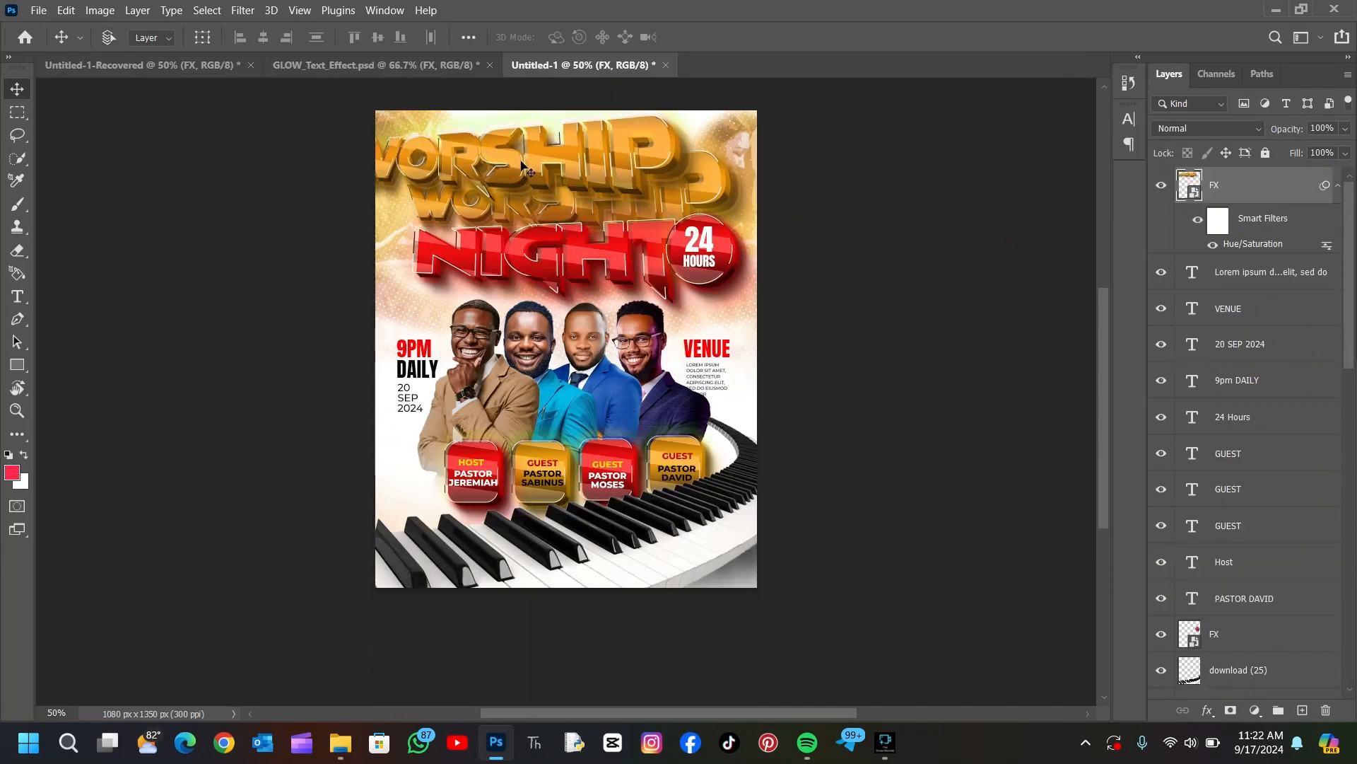
pyautogui.hotkey('ctrl', 'z')
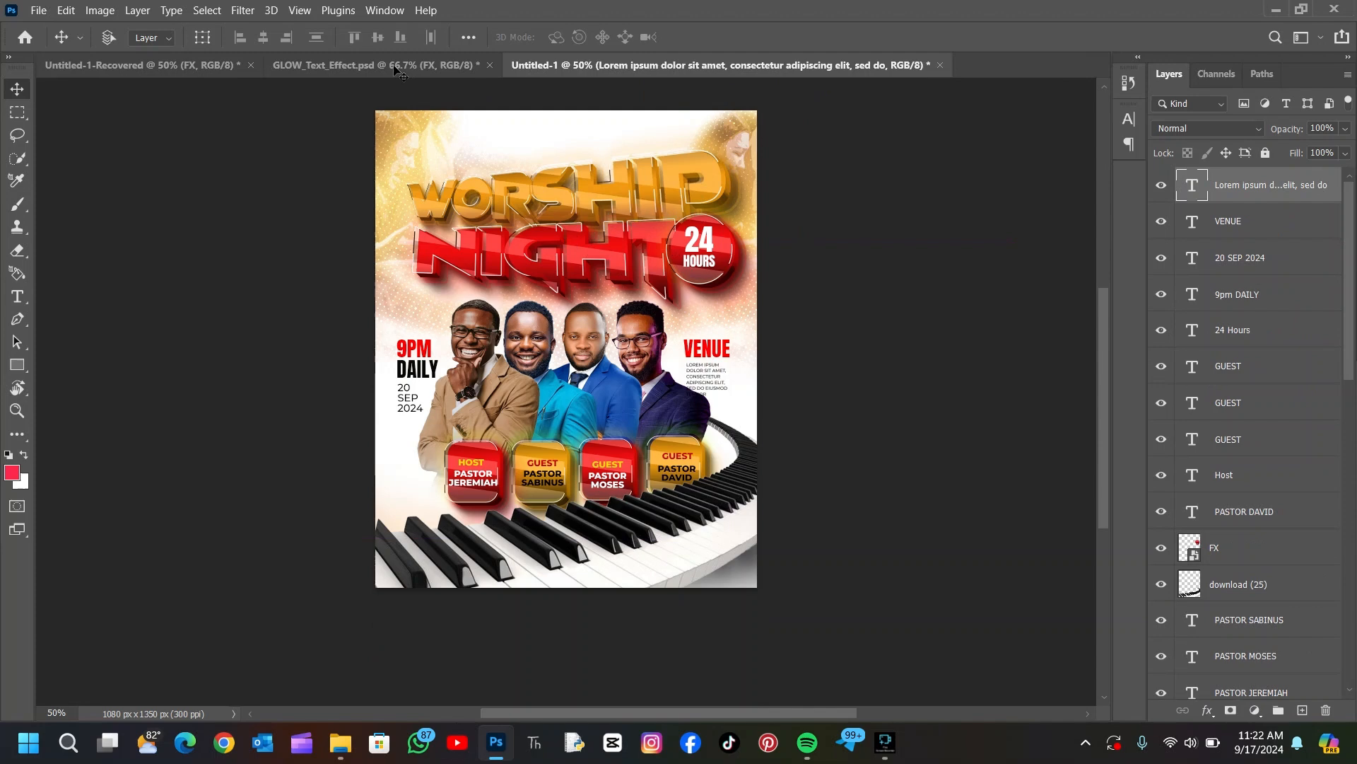
# - Hide the WORSHIP title layer in Untitled-1-Recovered and copy the REEDEMED CHRISTIAN CHURCH OF GOD text above the title in Untitled-1
pyautogui.click(228, 66)
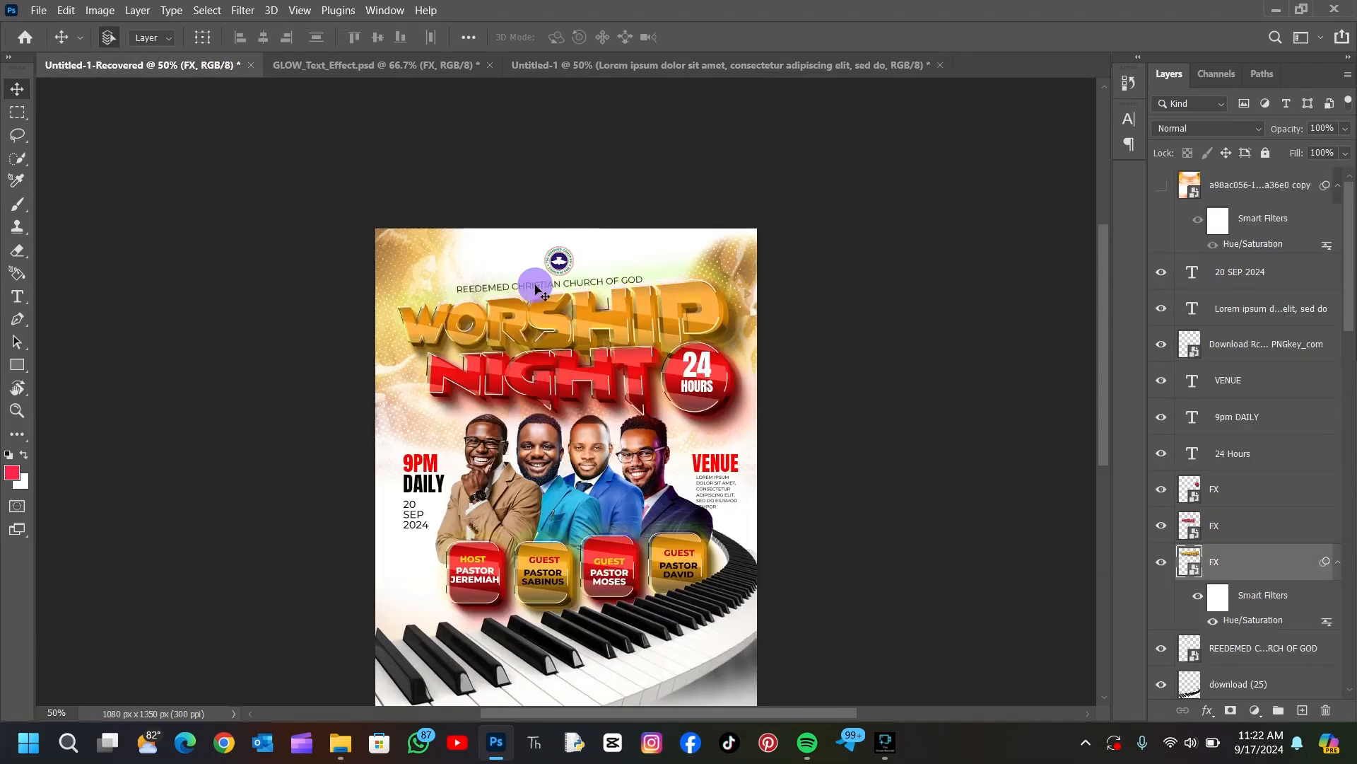
pyautogui.click(1162, 563)
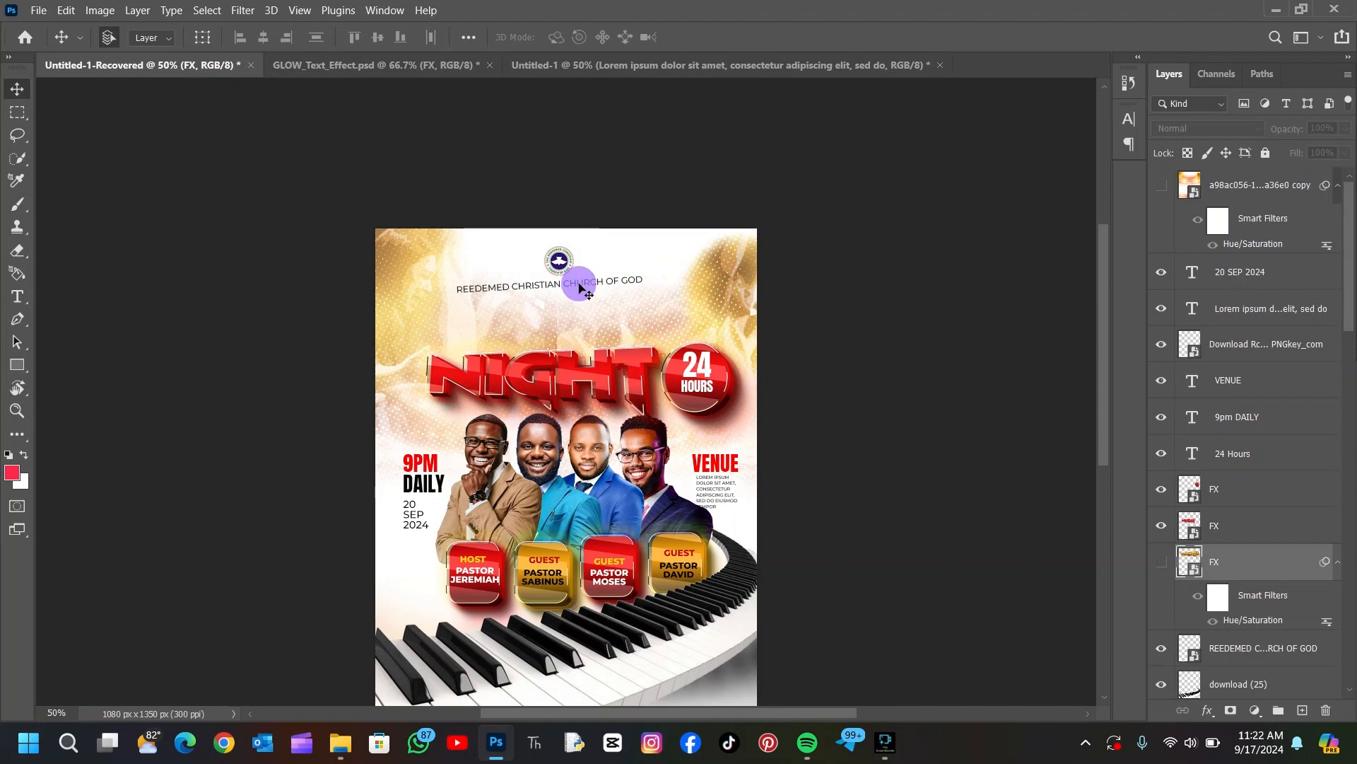
pyautogui.moveTo(575, 282); pyautogui.dragTo(522, 169)
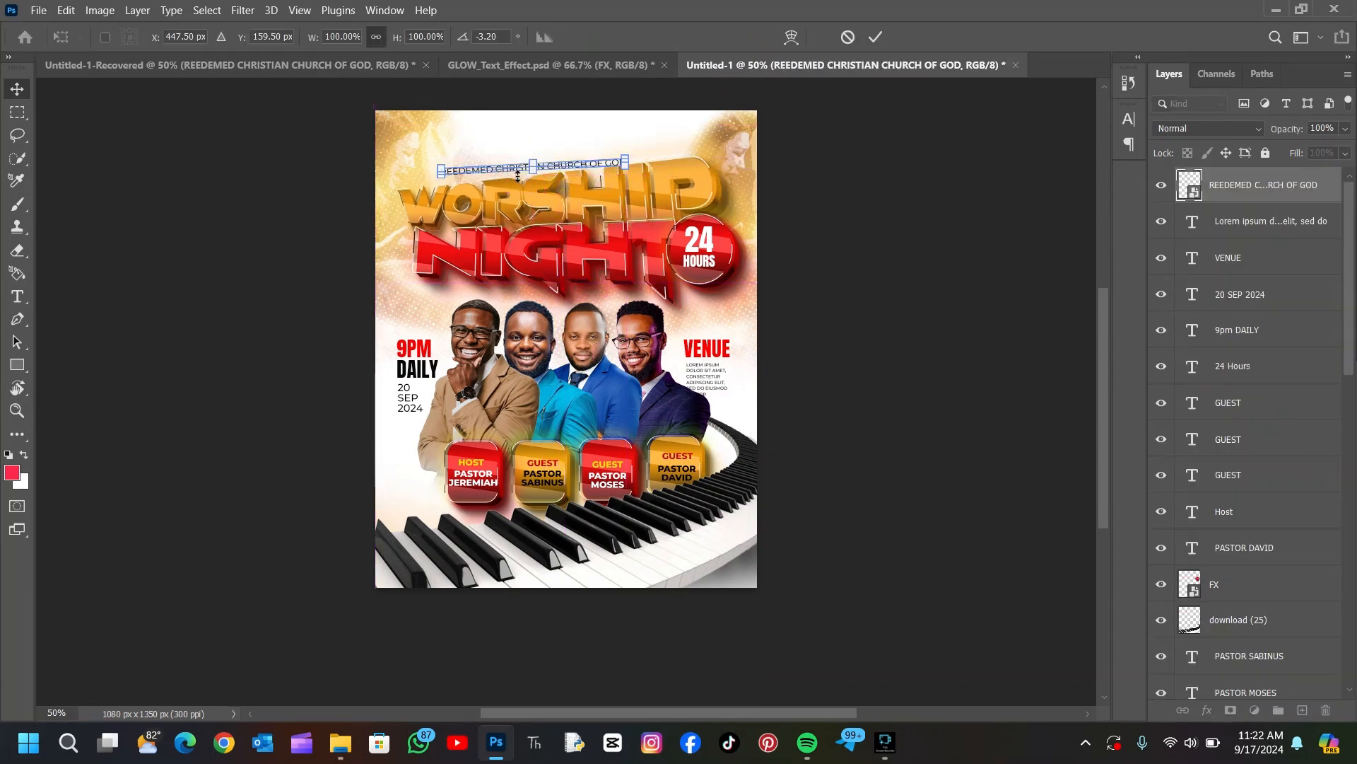
# - Rotate the church name to -6.29° to follow the slant of the WORSHIP title, and nudge it down closer to the title
pyautogui.hotkey('ctrl', 't')
pyautogui.moveTo(642, 181)
pyautogui.mouseDown()
pyautogui.moveTo(696, 156)
pyautogui.moveTo(663, 178)
pyautogui.mouseUp()
pyautogui.press('Down')
pyautogui.press('Down')
pyautogui.press('Down')
pyautogui.press('Down')
pyautogui.press('Down')
pyautogui.press('Down')
pyautogui.press('Down')
pyautogui.press('Down')
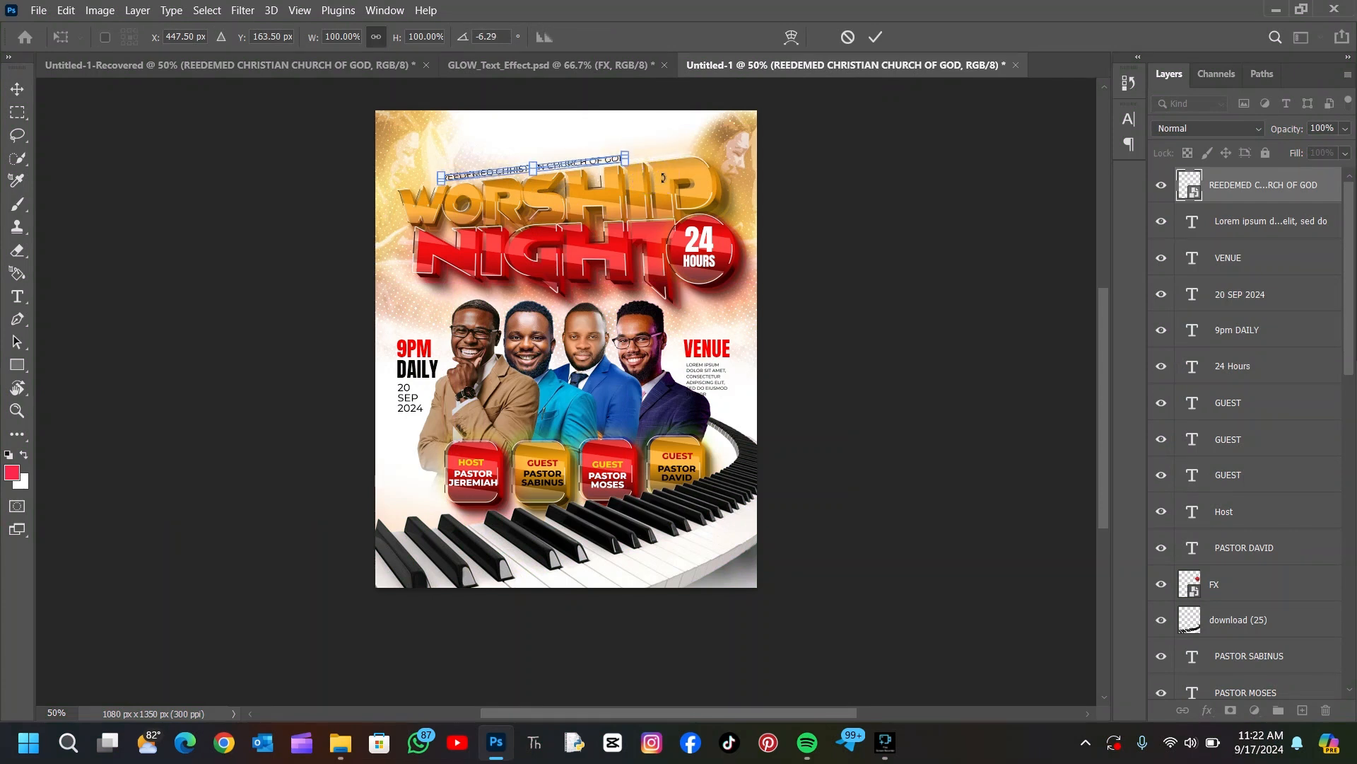
pyautogui.click(877, 38)
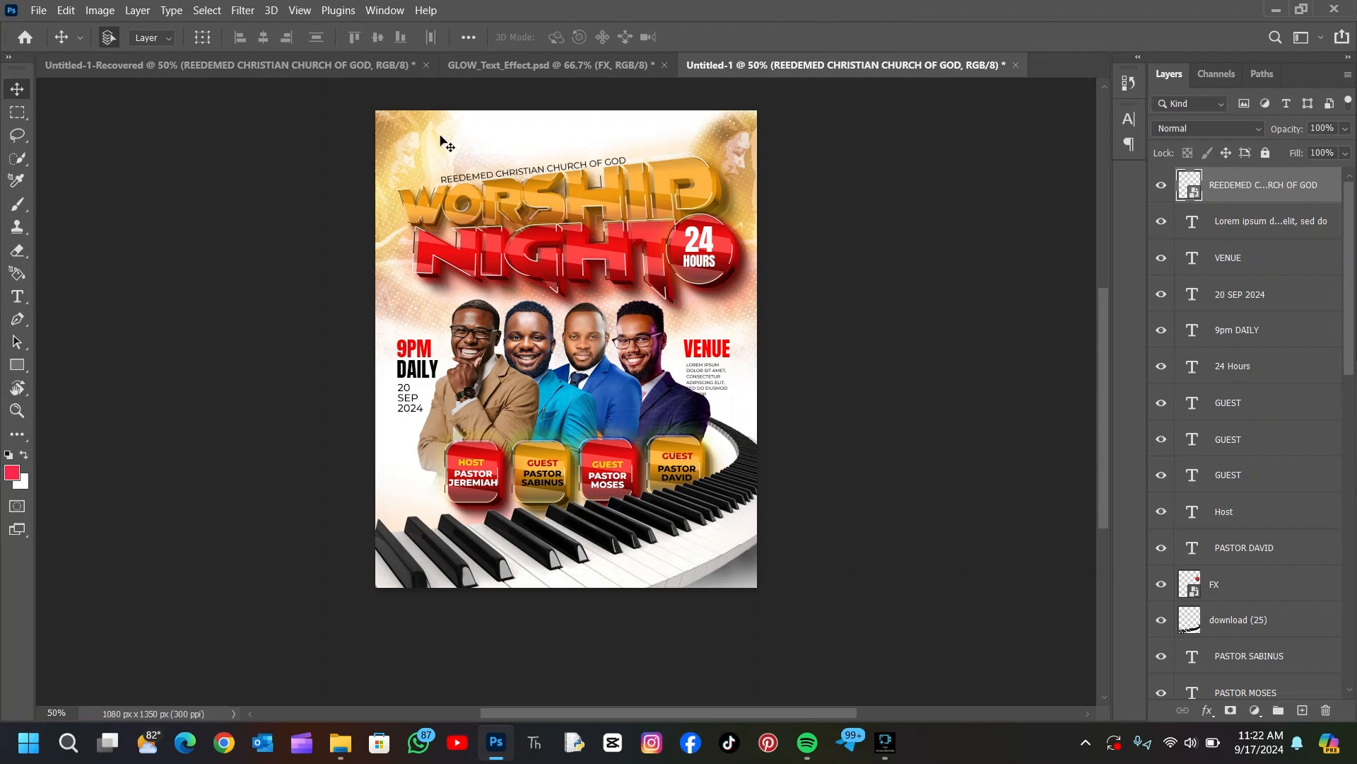
# - Copy the round church logo from Untitled-1-Recovered to above the church name in Untitled-1, and shift the church name slightly right
pyautogui.click(199, 65)
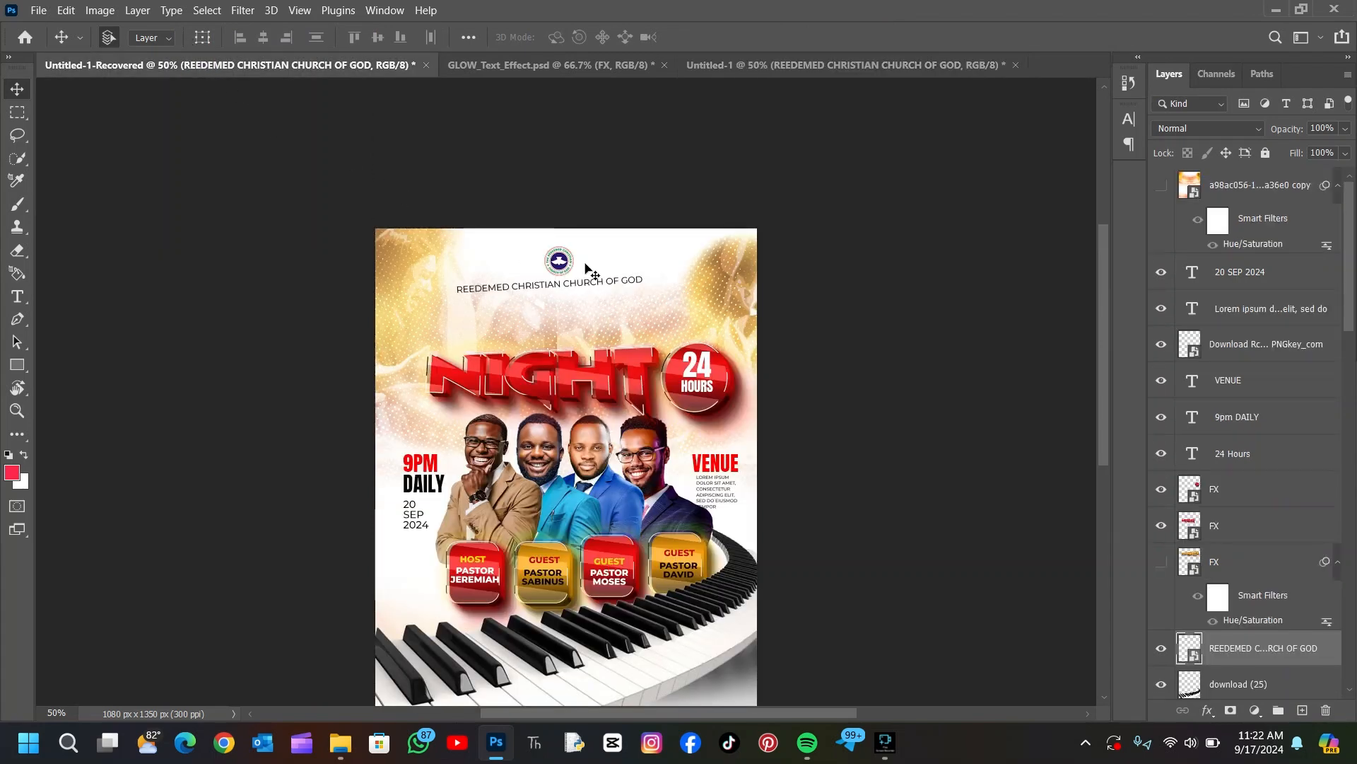
pyautogui.click(562, 260)
pyautogui.moveTo(562, 260); pyautogui.dragTo(541, 150)
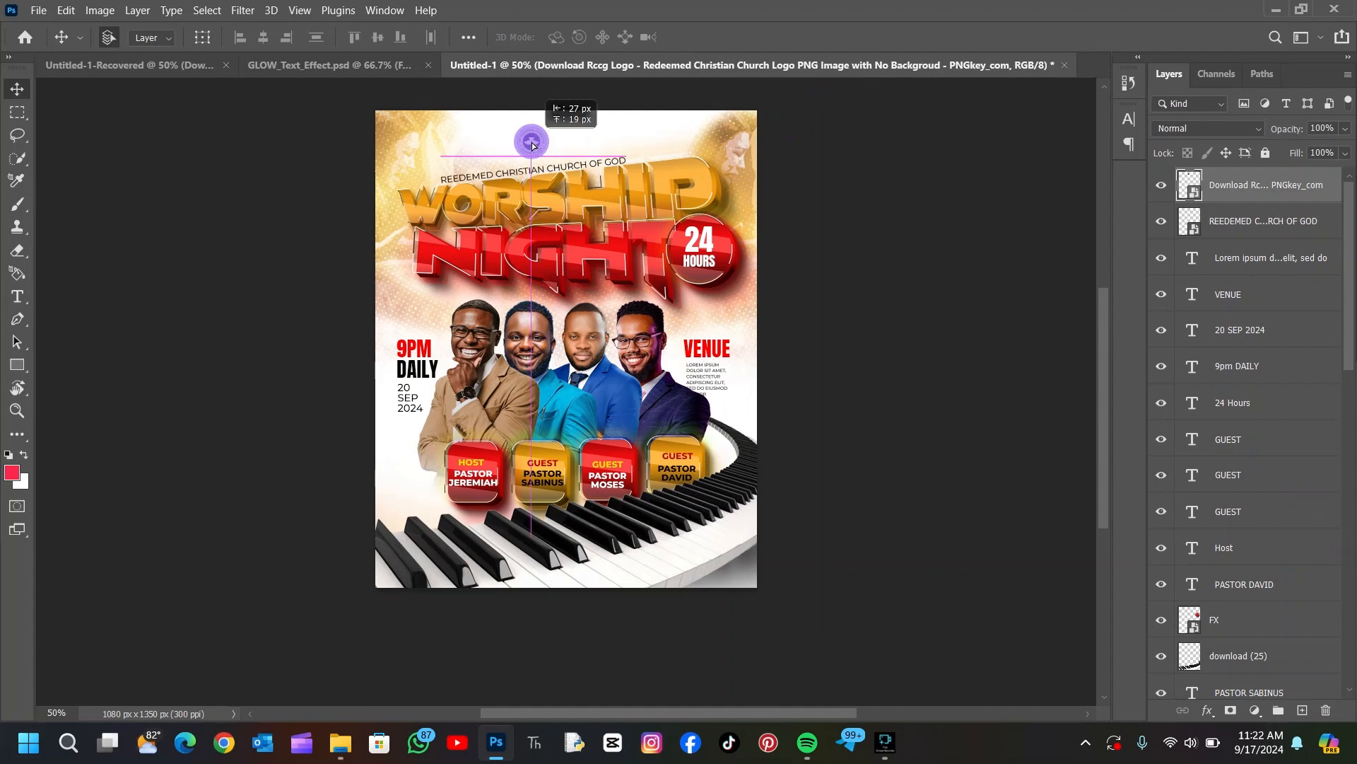
pyautogui.moveTo(541, 174); pyautogui.dragTo(546, 167)
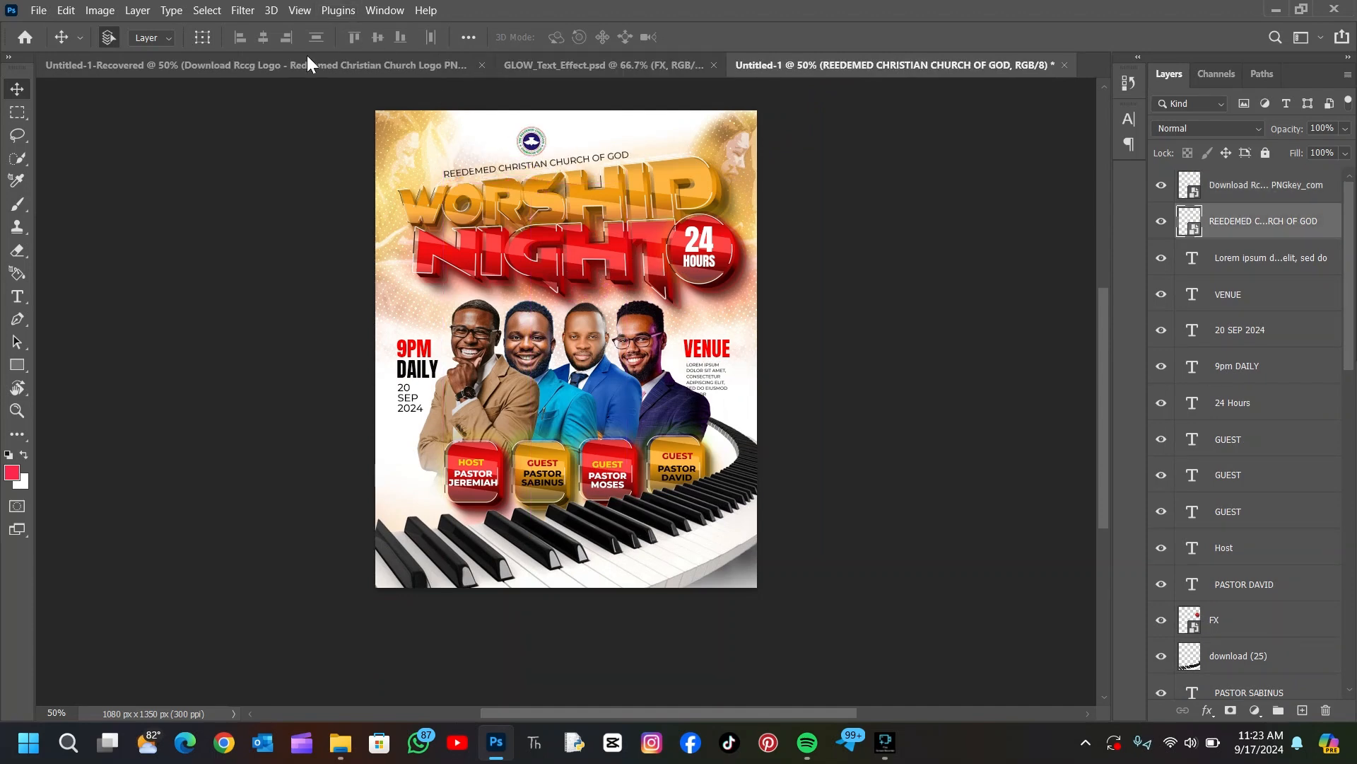
# - Make the WORSHIP title layer visible again in Untitled-1-Recovered, and return to Untitled-1
pyautogui.click(291, 69)
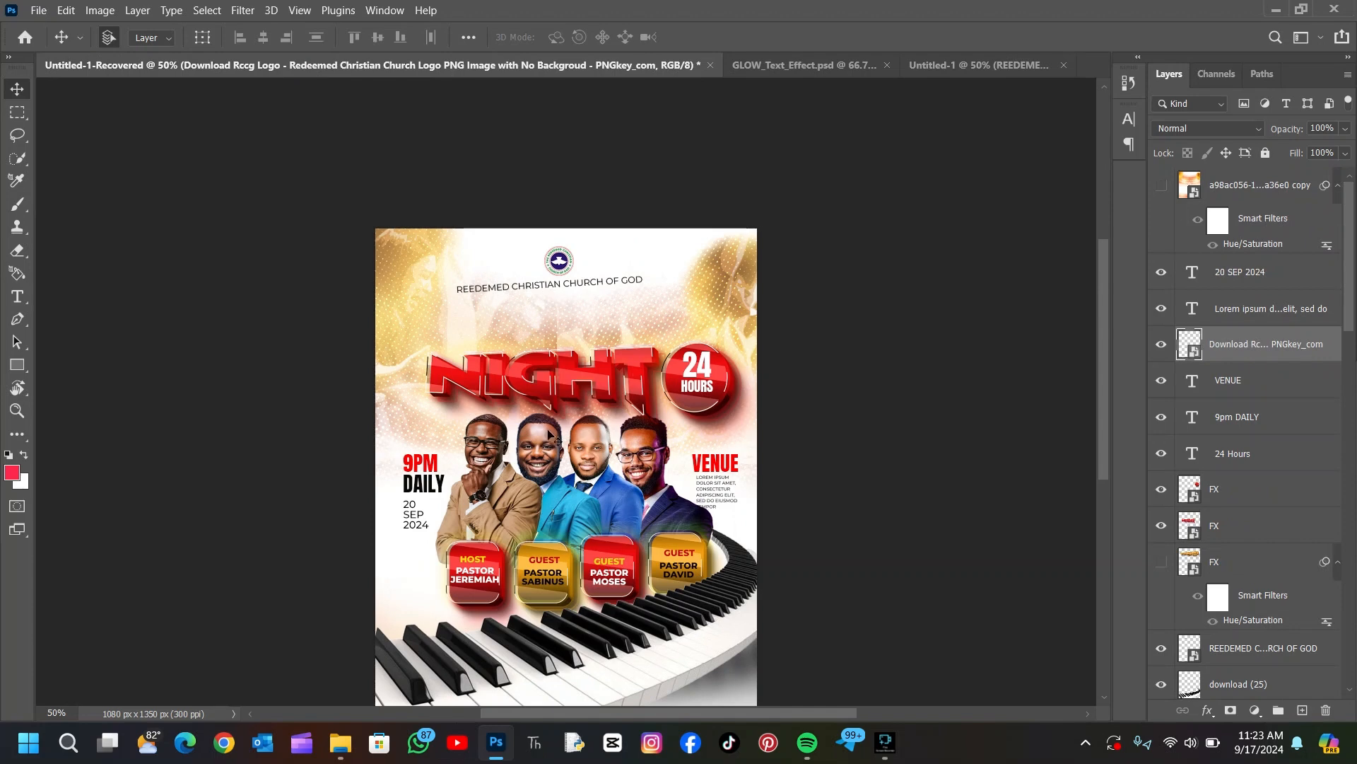
pyautogui.click(1160, 562)
pyautogui.click(931, 62)
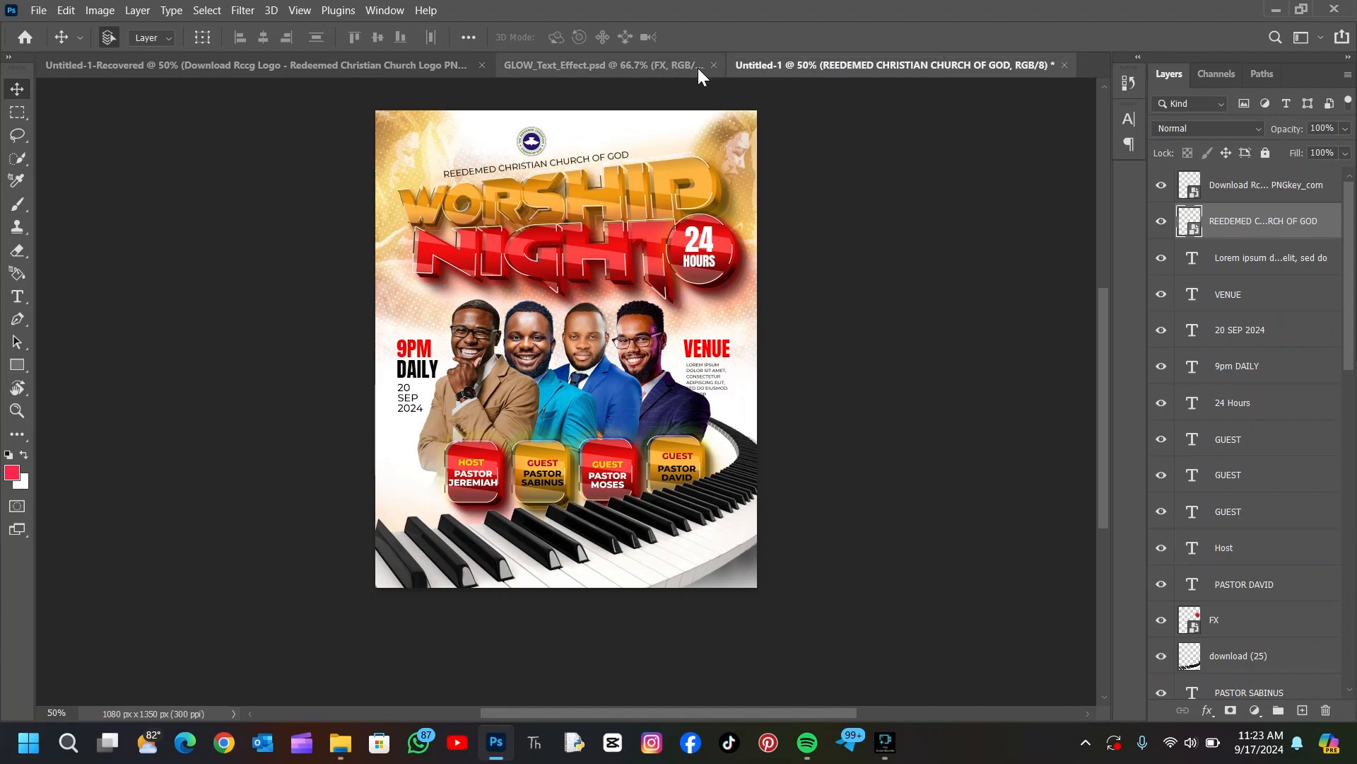
# - Close GLOW_Text_Effect.psd without saving its changes
pyautogui.click(675, 71)
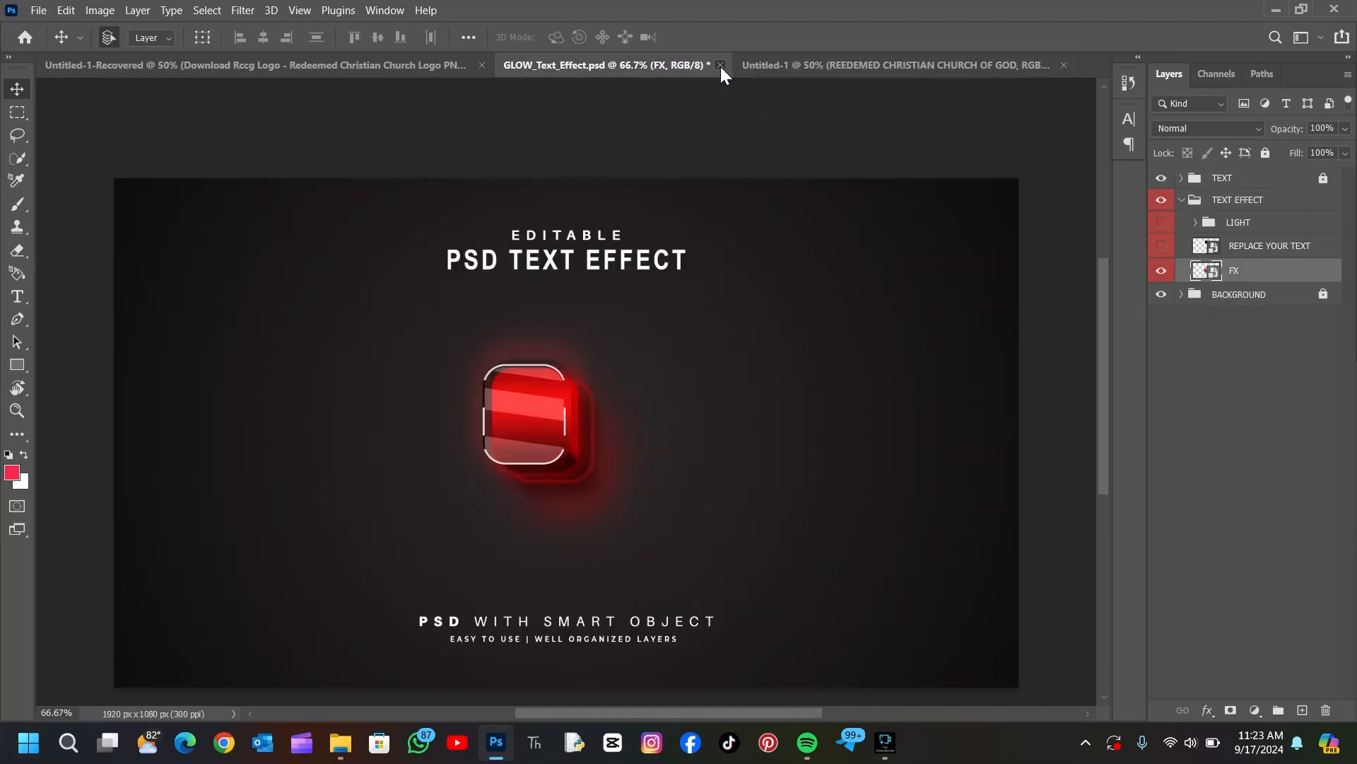
pyautogui.click(720, 66)
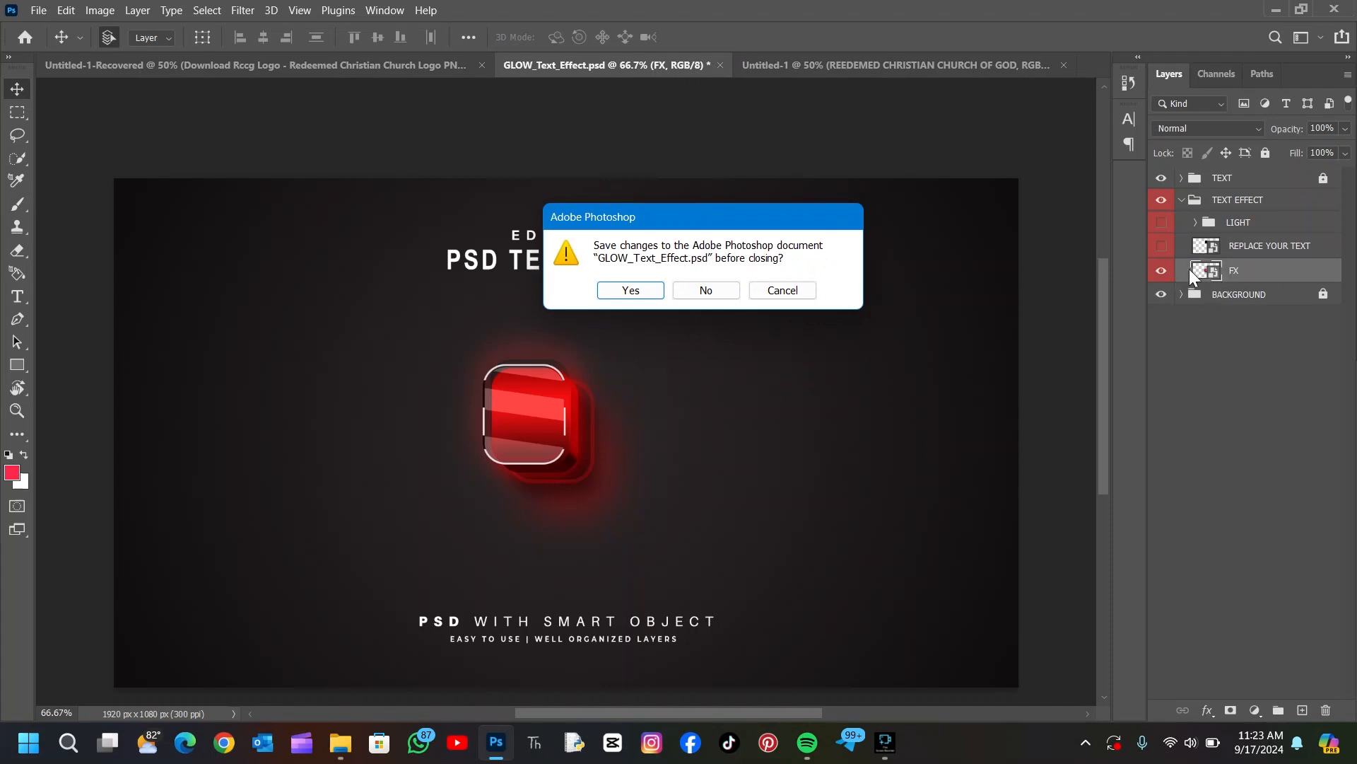
pyautogui.click(702, 292)
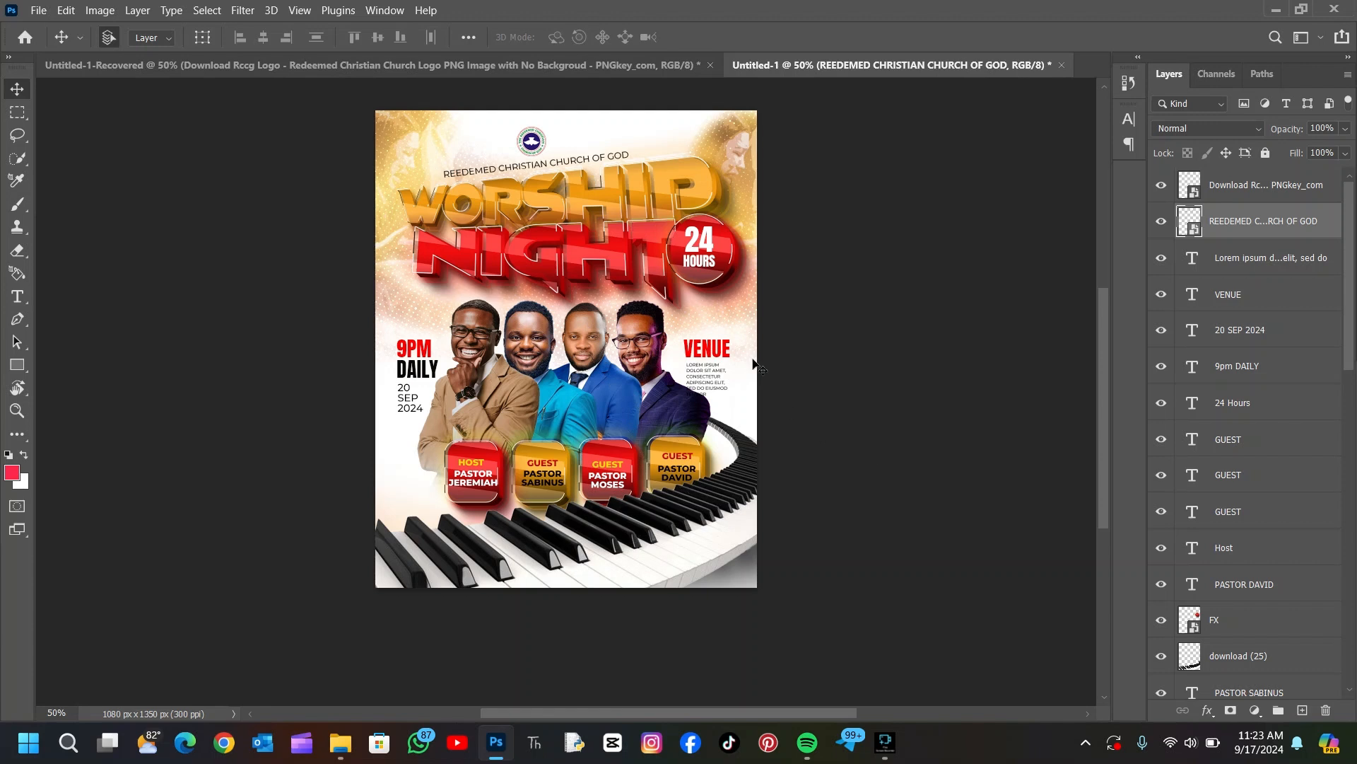
# - Duplicate the blurred gold background image layer a98ac056 and move the copy to the top of the layer stack
pyautogui.scroll(-15, 1244, 537)
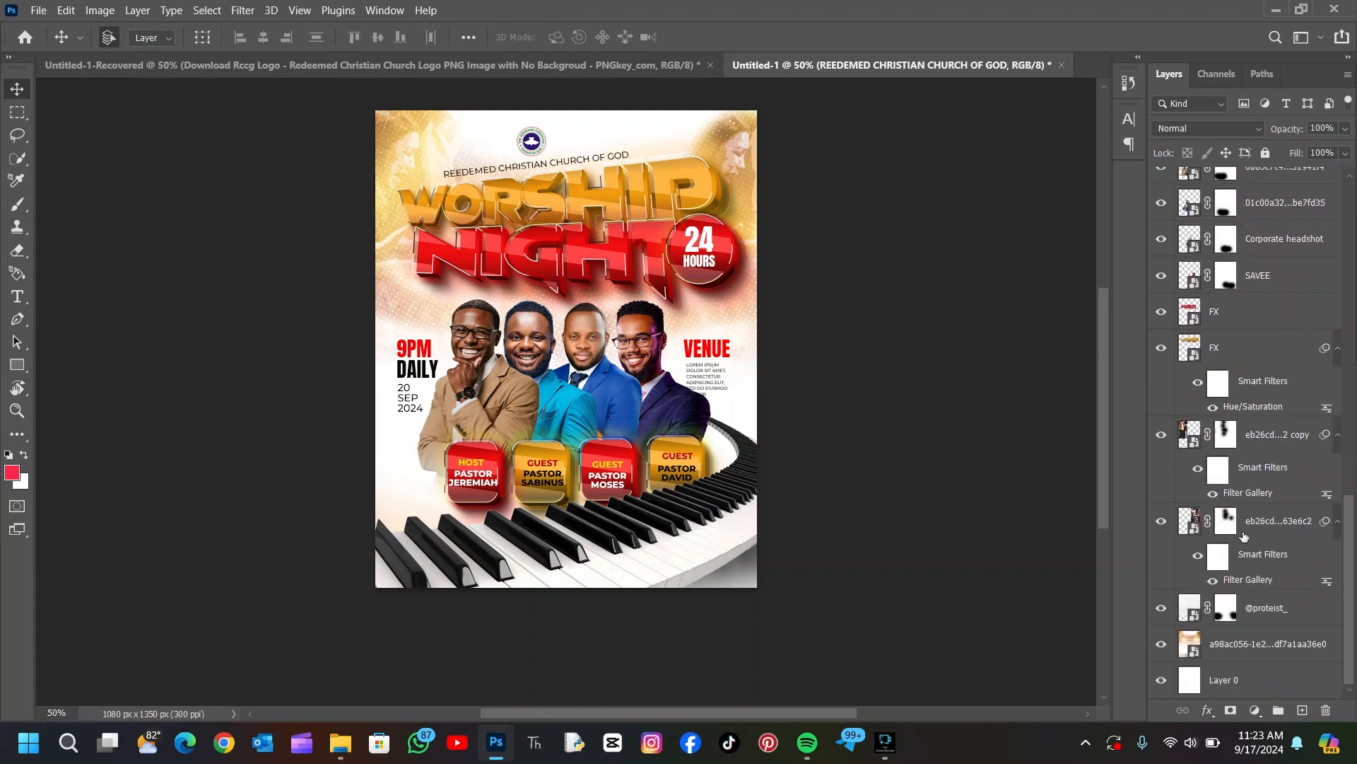
pyautogui.click(1242, 644)
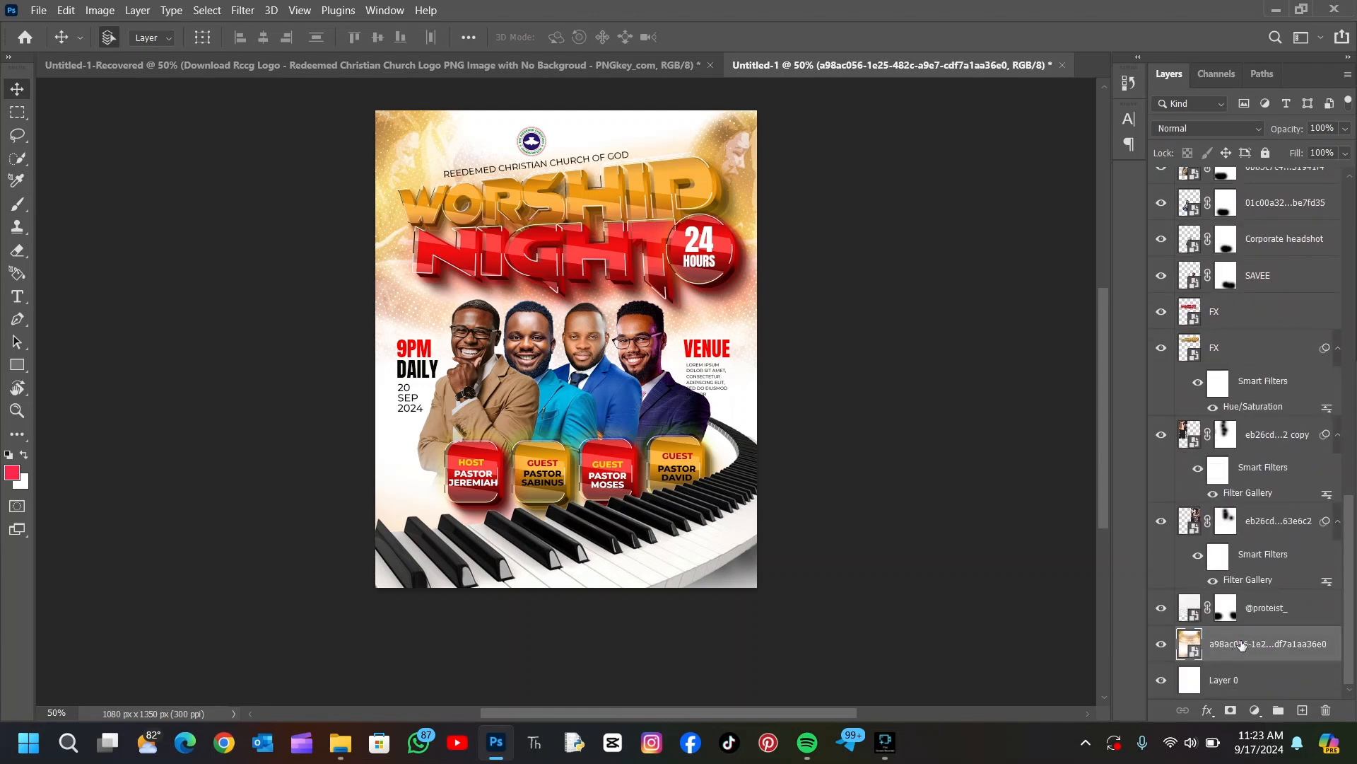
pyautogui.hotkey('ctrl', 'j')
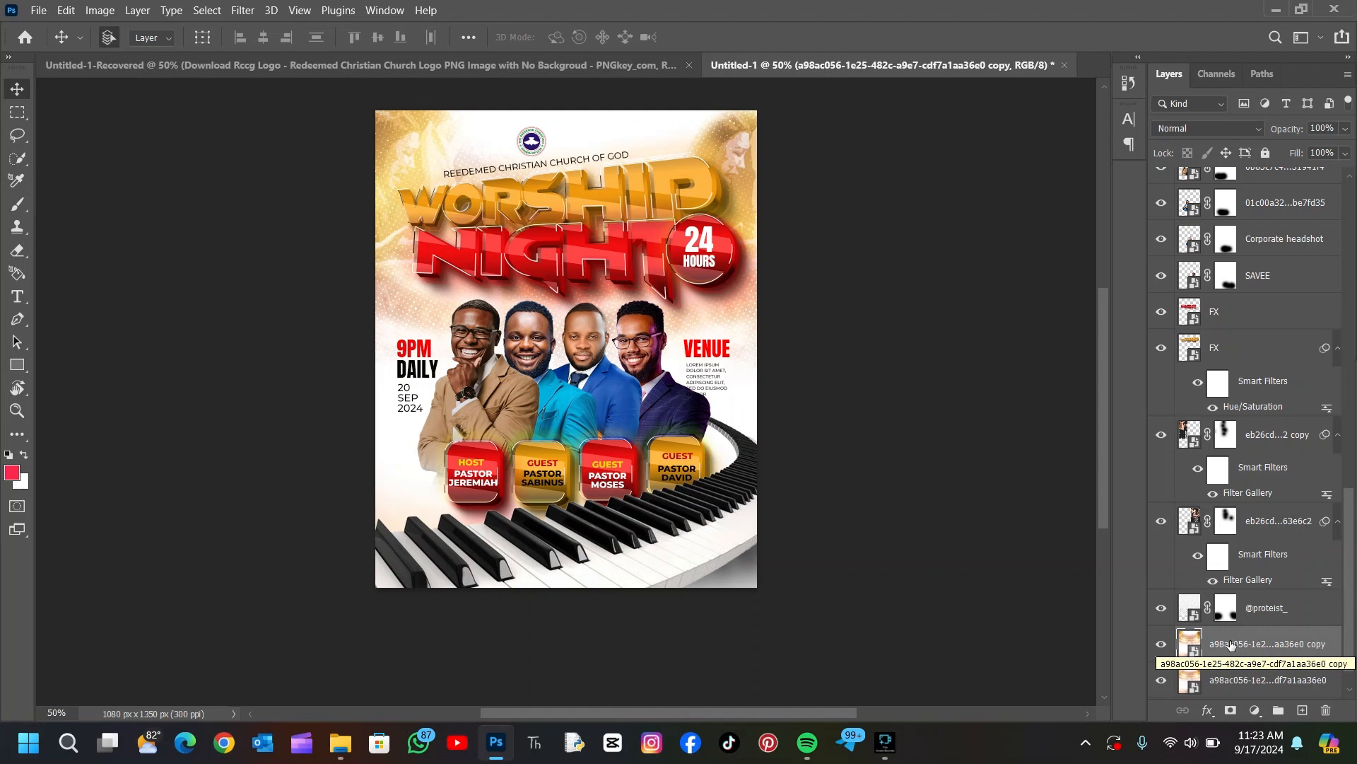
pyautogui.moveTo(1234, 645); pyautogui.dragTo(1238, 185)
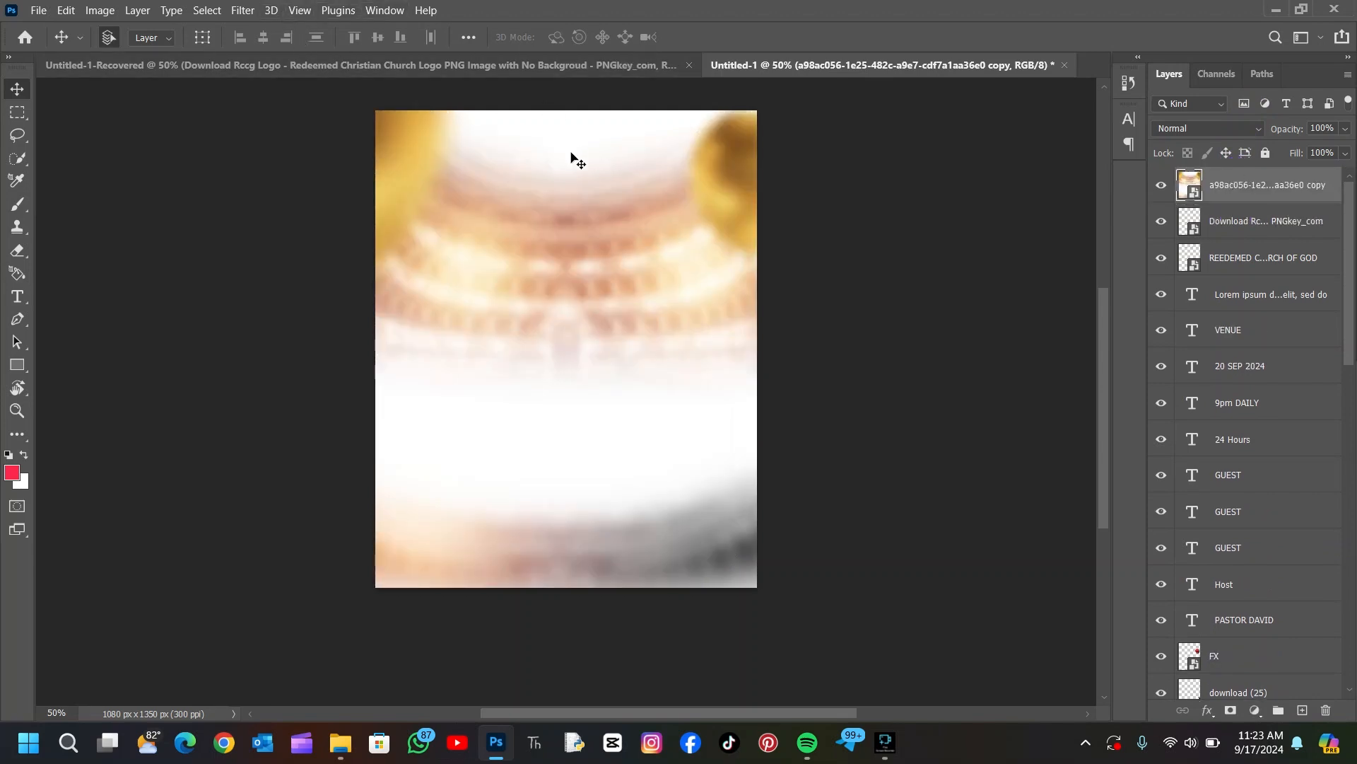
# - Set the background copy's blend mode to Soft Light and its fill to 73%
pyautogui.click(1232, 127)
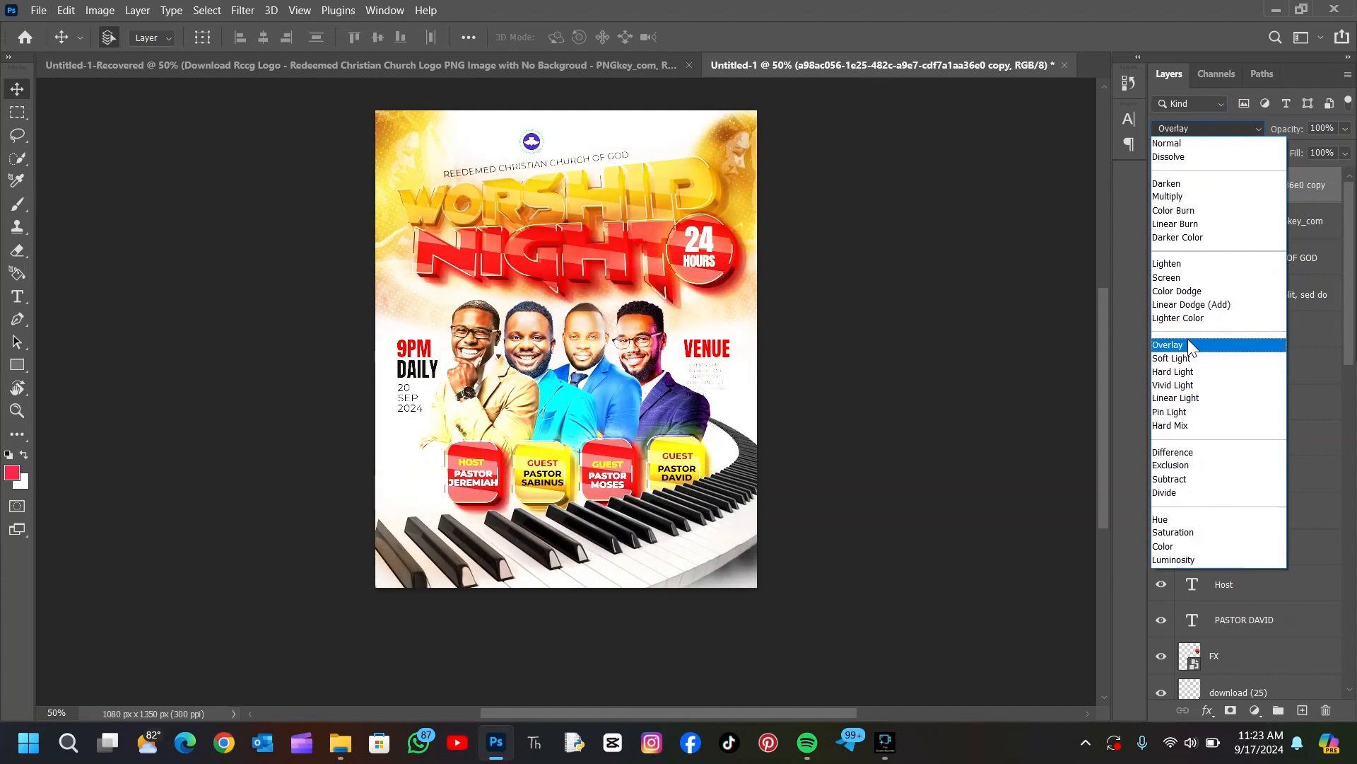
pyautogui.click(1190, 357)
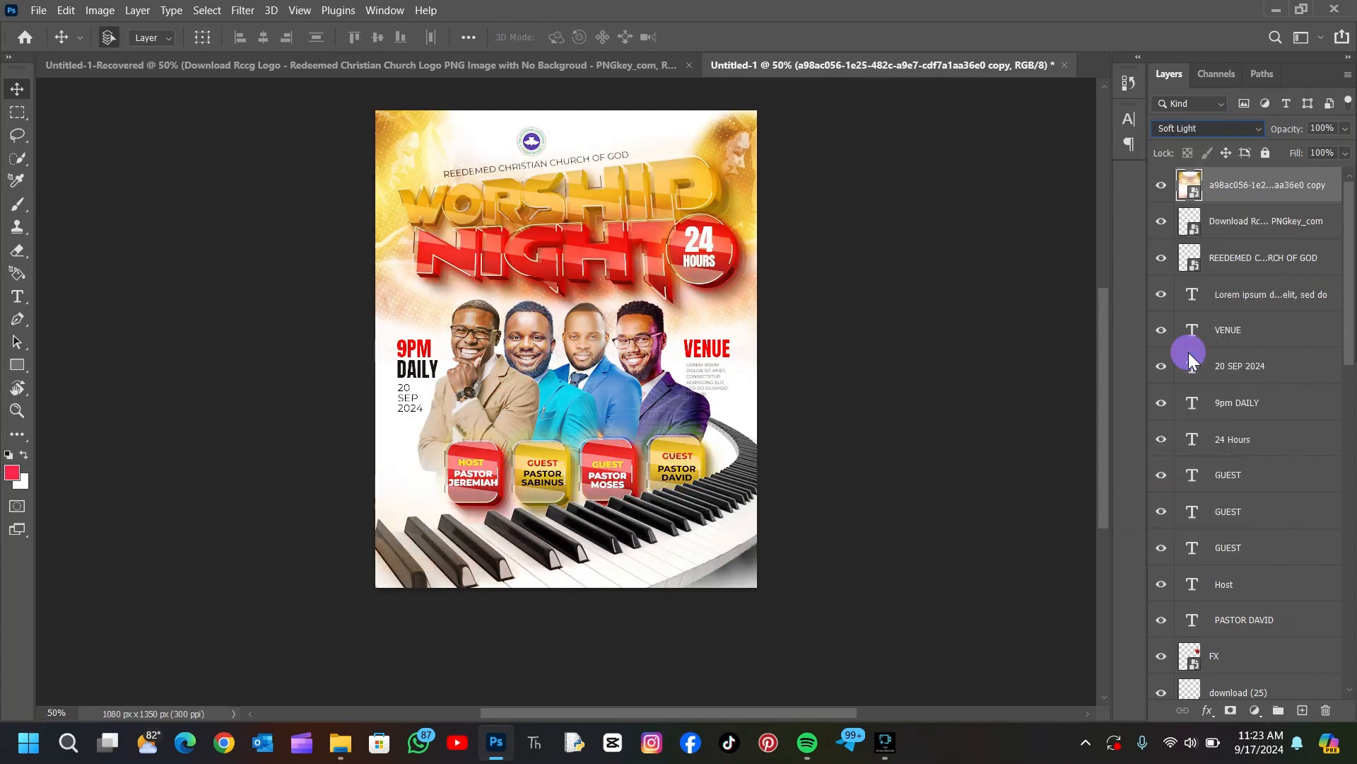
pyautogui.click(1345, 153)
pyautogui.moveTo(1344, 172); pyautogui.dragTo(1324, 180)
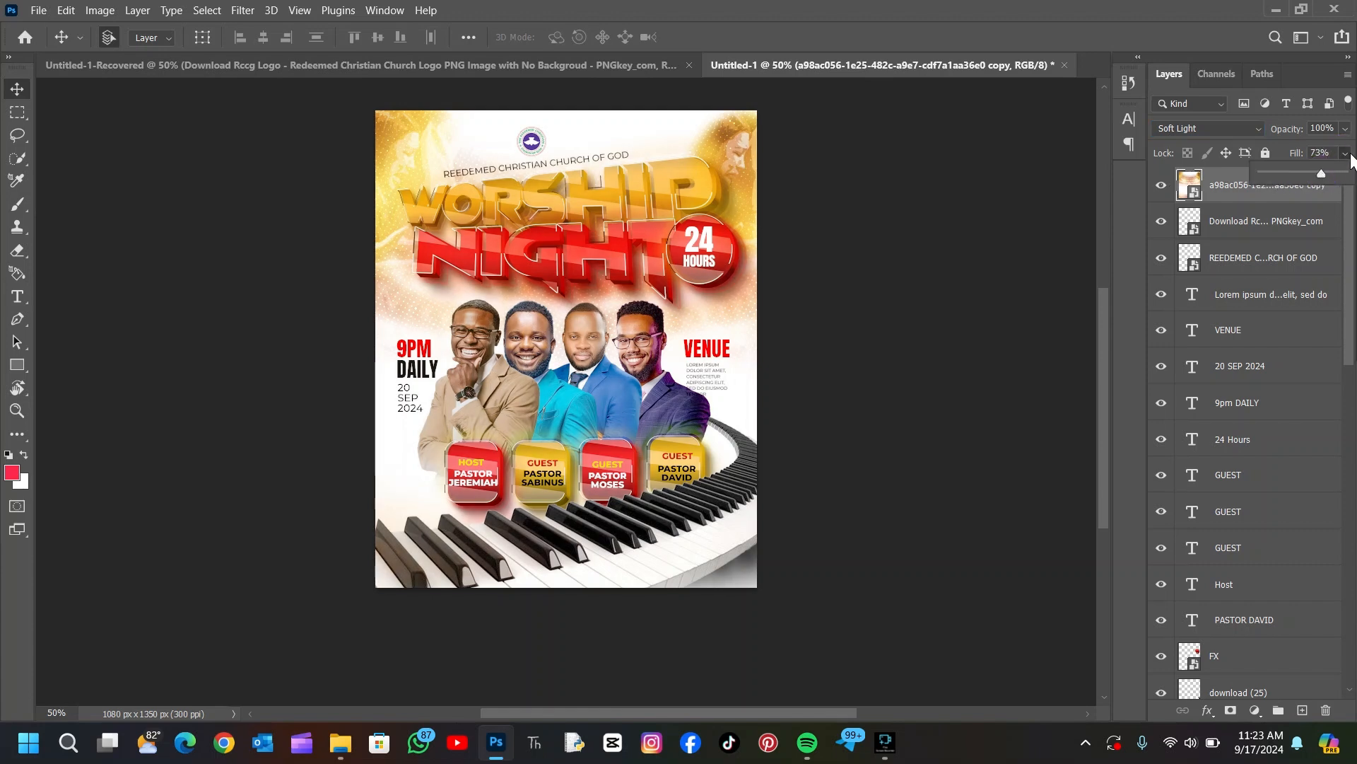
pyautogui.click(1345, 154)
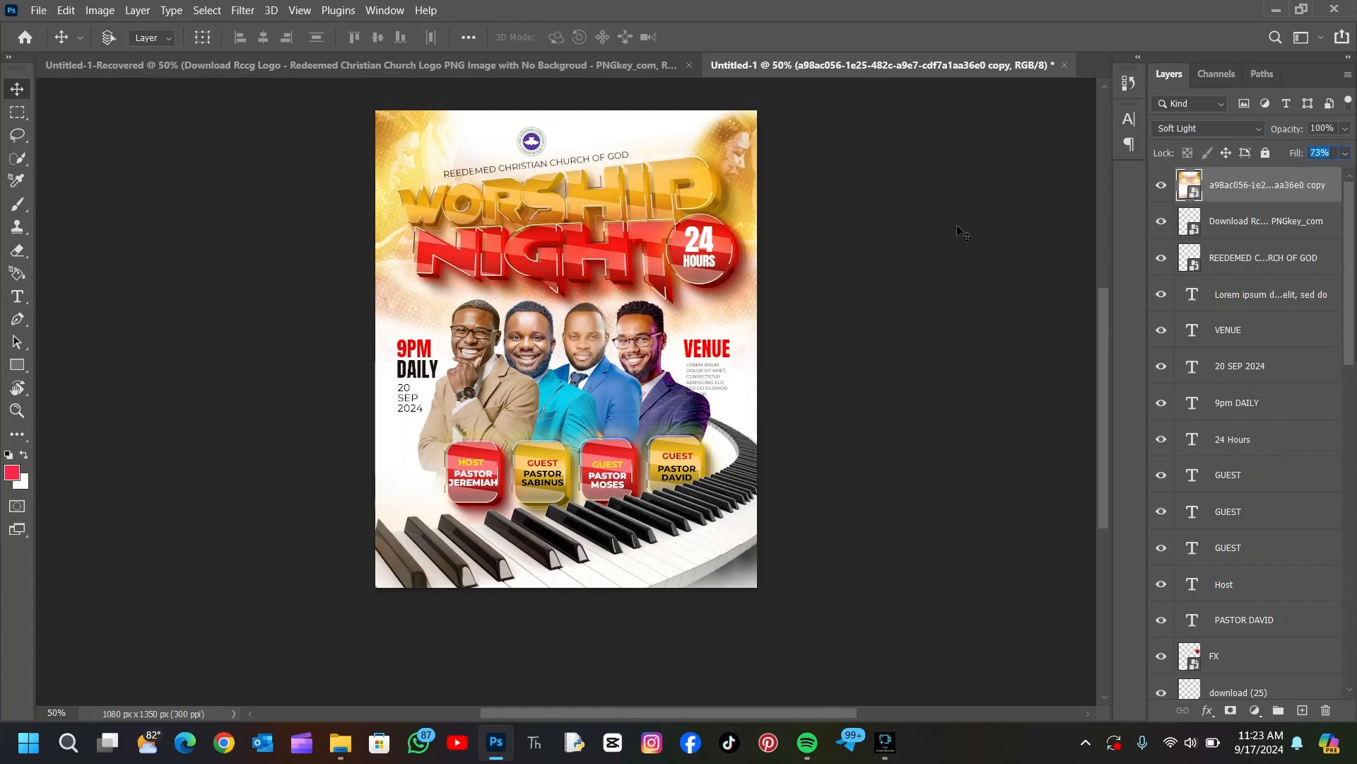
# - Apply a Hue/Saturation adjustment with saturation +66 to the background copy
pyautogui.hotkey('ctrl', 'u')
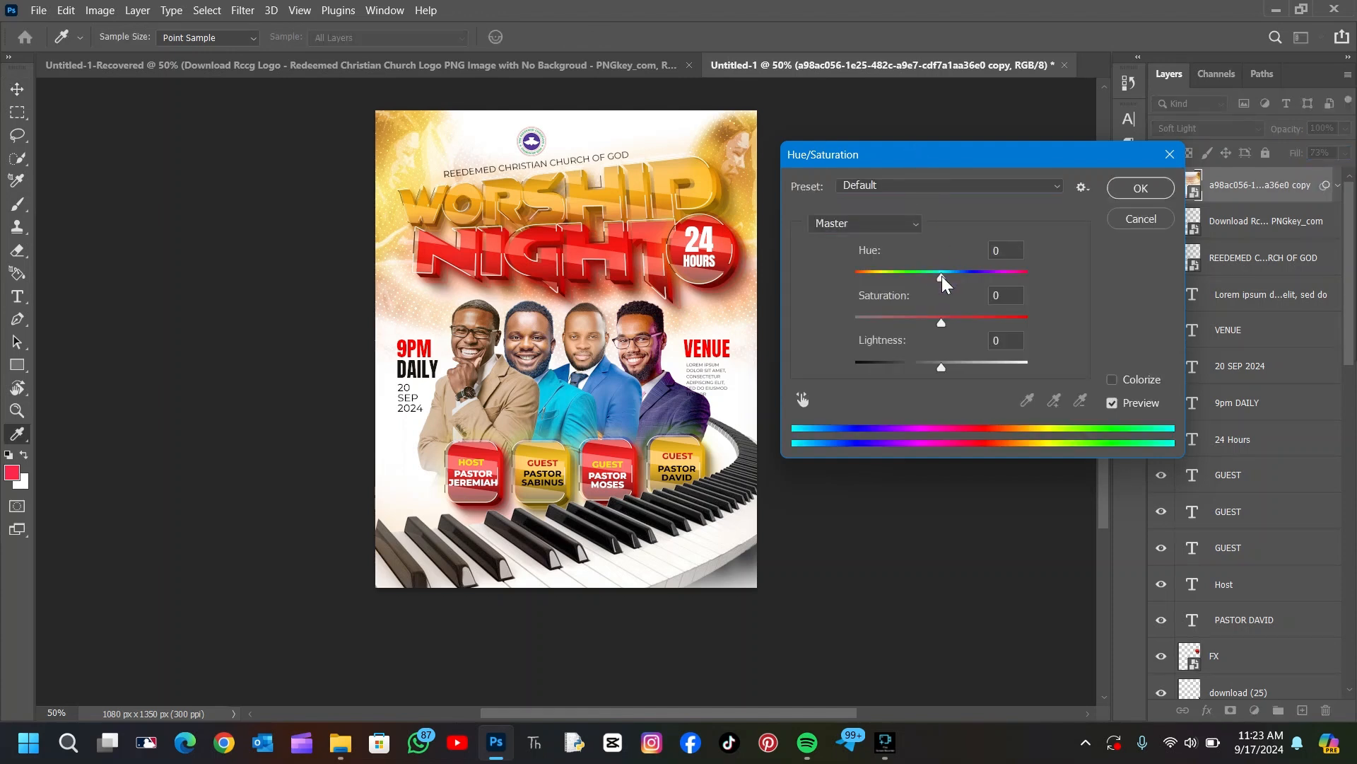
pyautogui.moveTo(942, 316); pyautogui.dragTo(960, 319)
pyautogui.moveTo(999, 320); pyautogui.dragTo(999, 319)
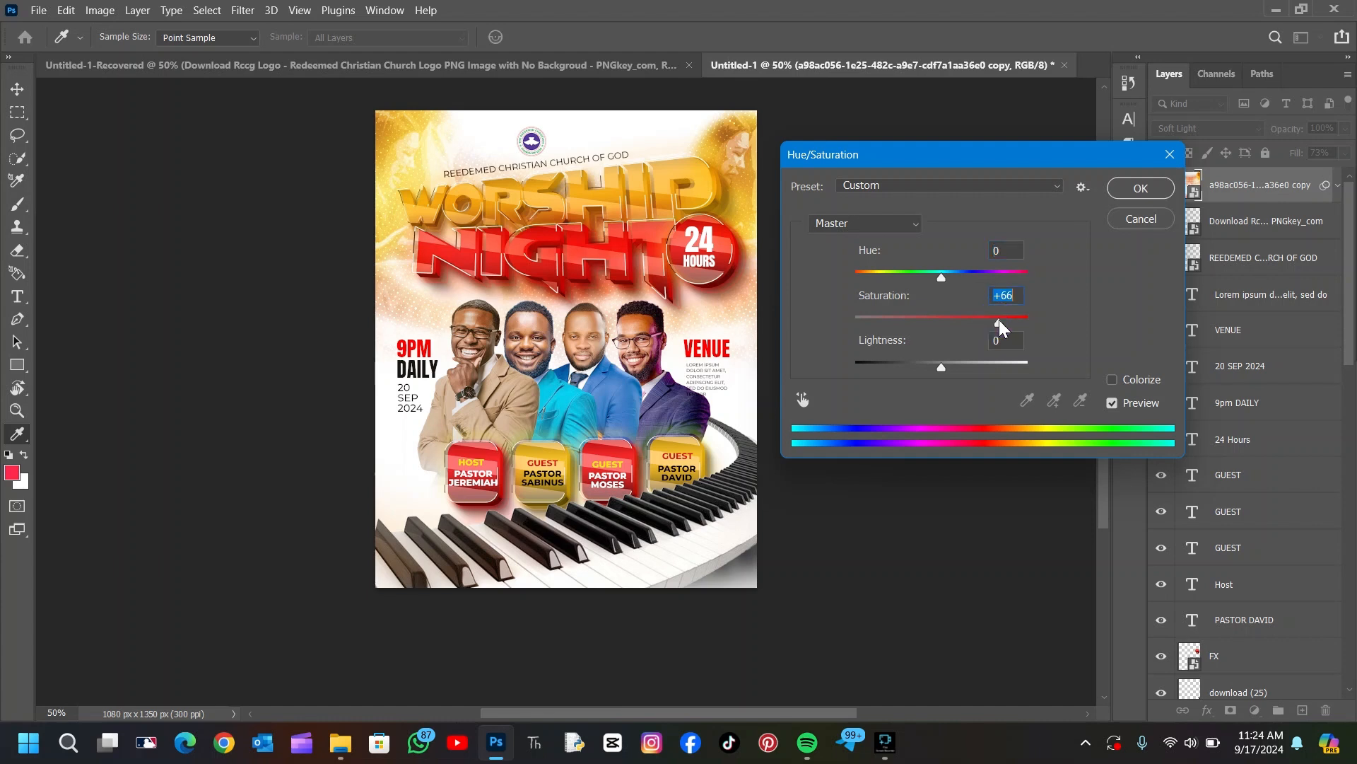
pyautogui.click(1130, 188)
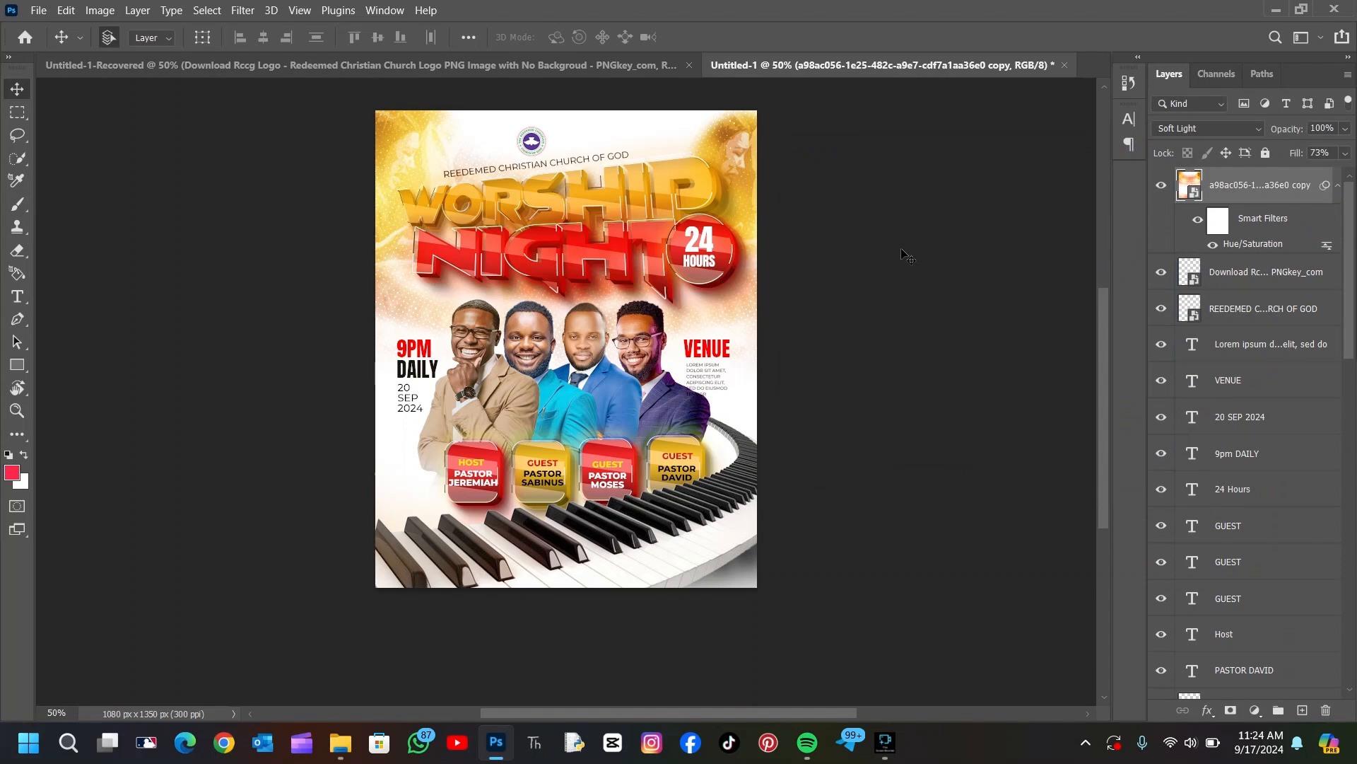
# - Select the first portrait's layer, compare the flyer with Untitled-1-Recovered, and hide the Soft Light background copy
pyautogui.scroll(-2, 1167, 493)
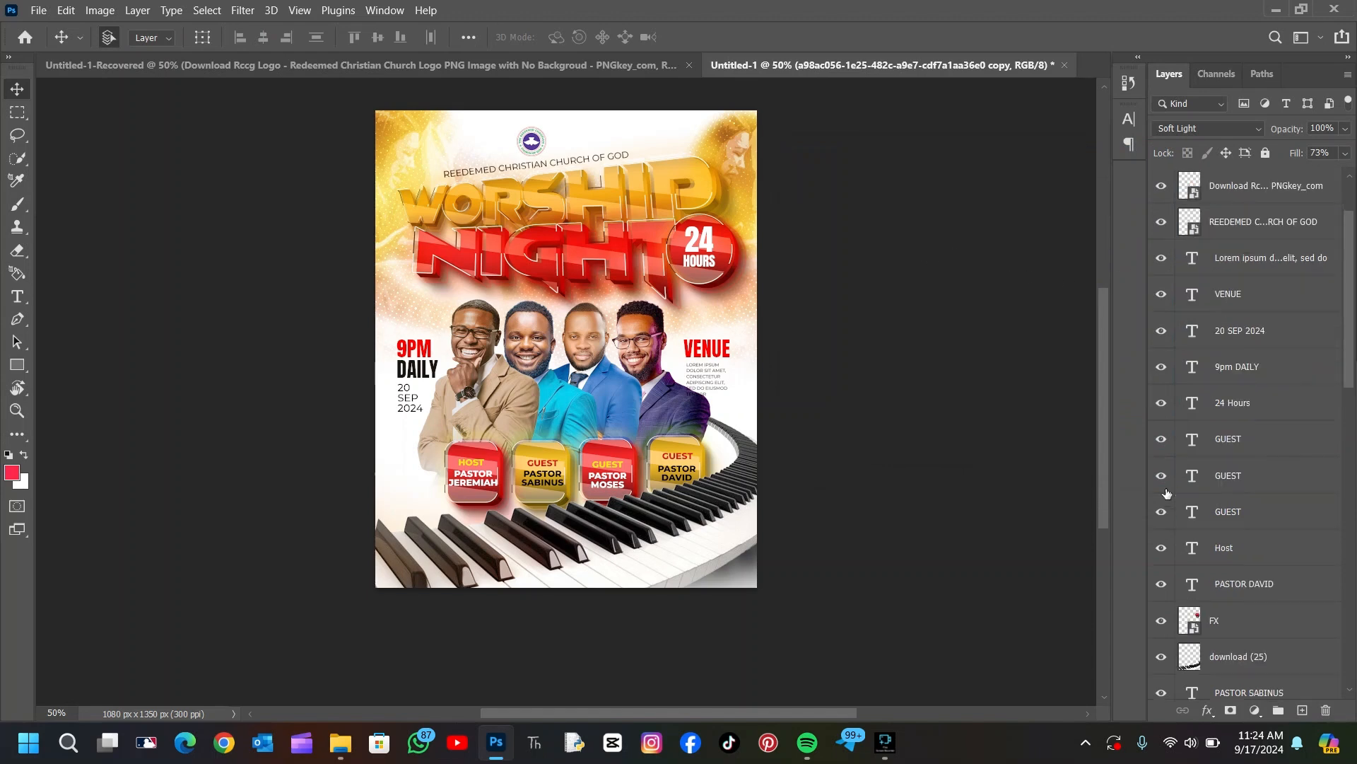
pyautogui.scroll(-3, 1167, 495)
pyautogui.scroll(-3, 1244, 530)
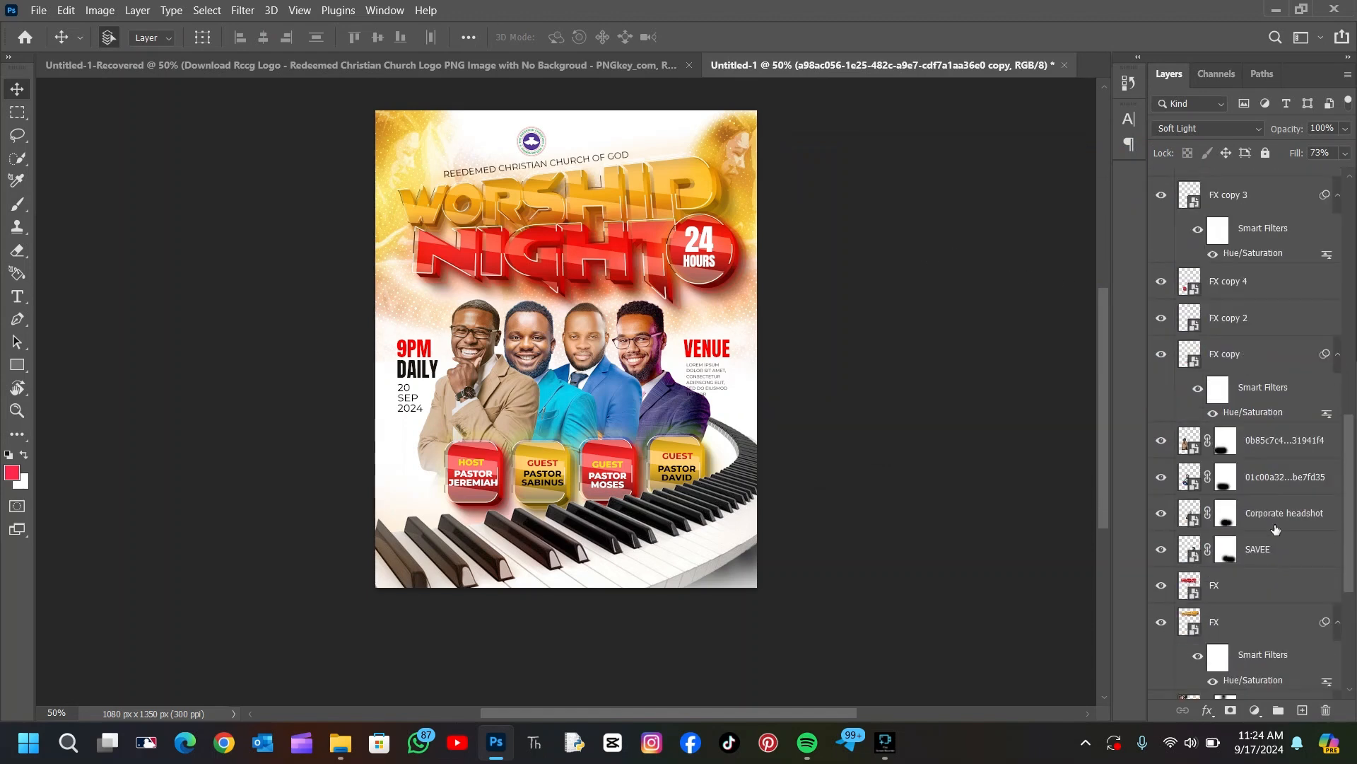
pyautogui.click(1285, 453)
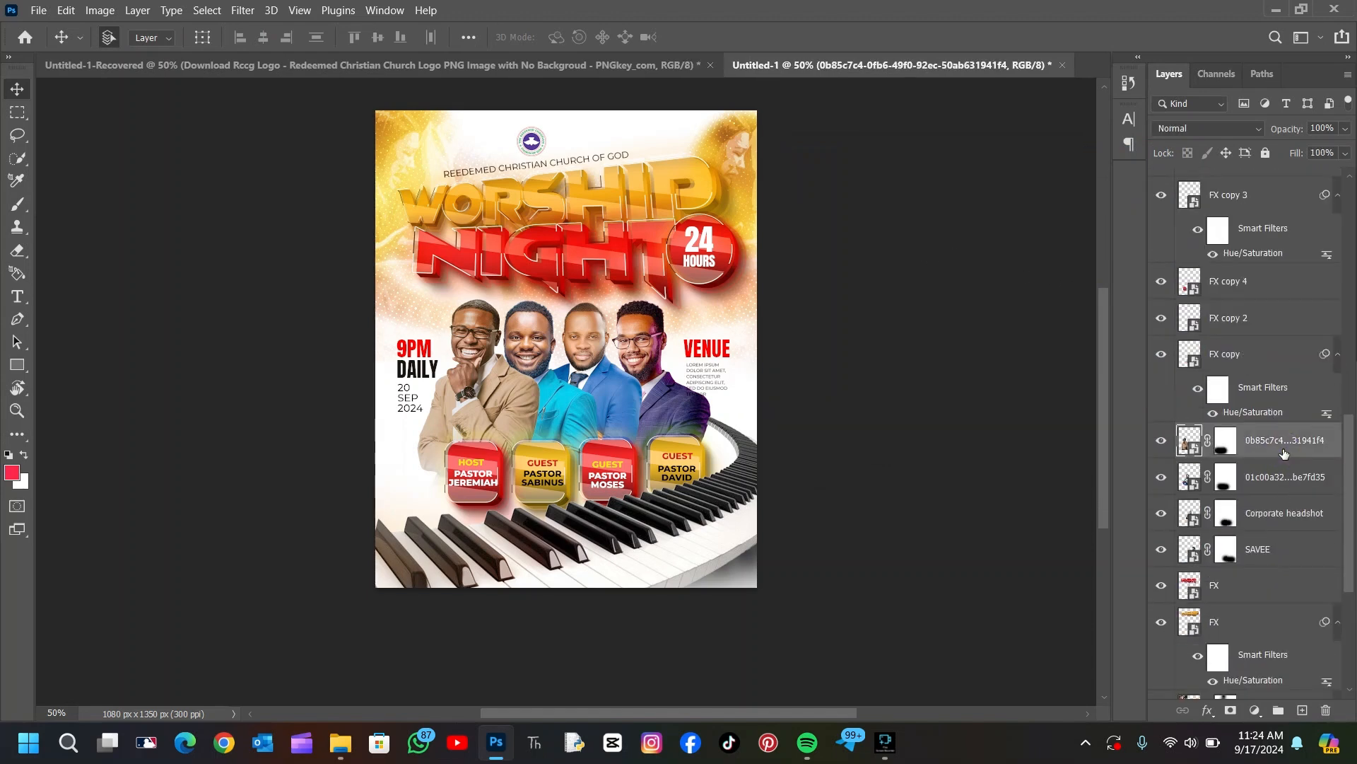
pyautogui.click(246, 62)
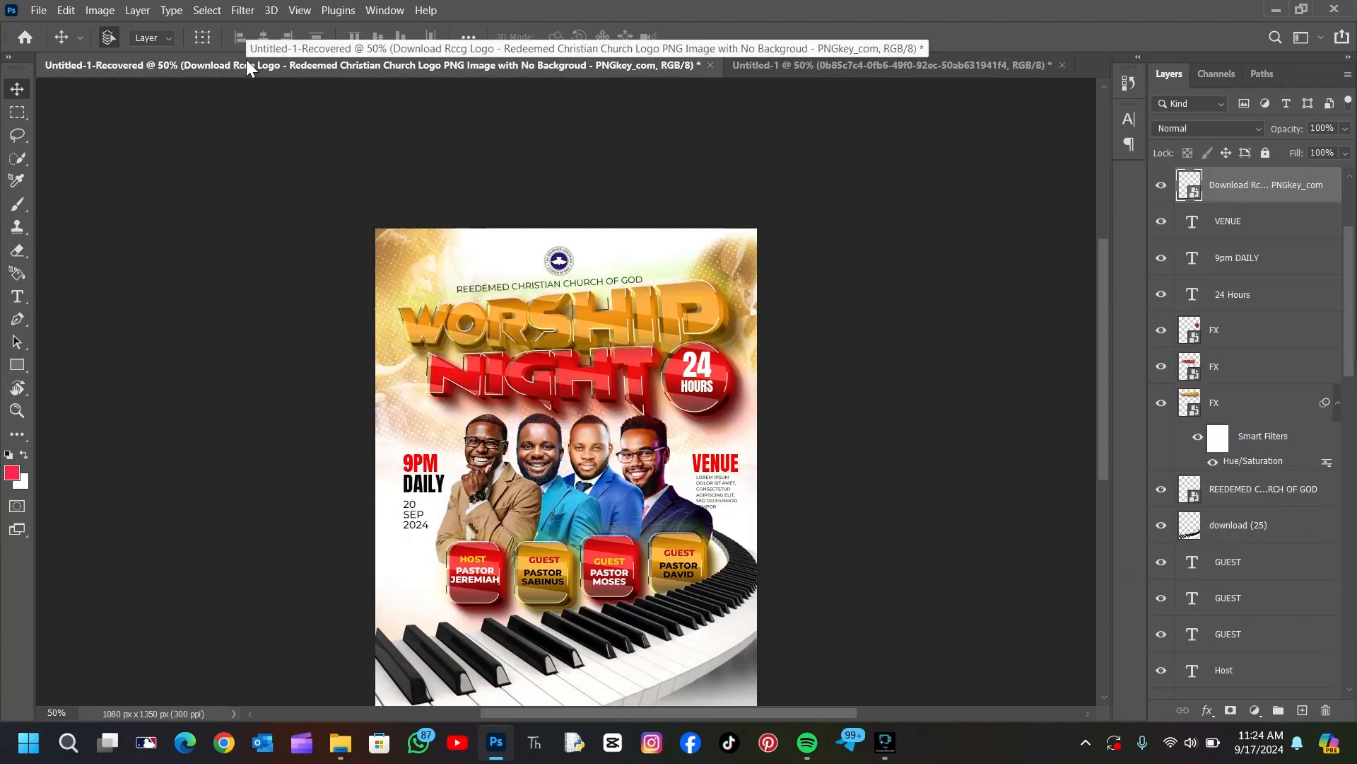
pyautogui.click(808, 62)
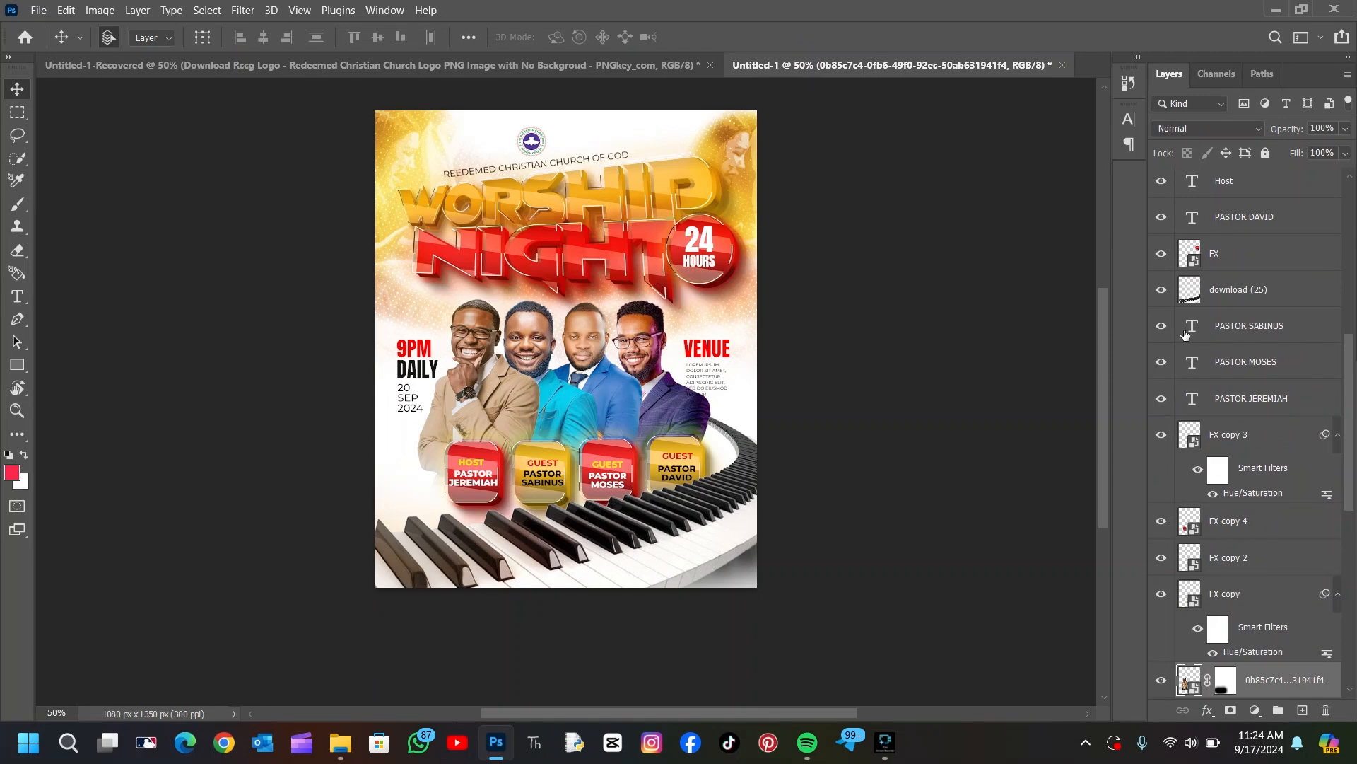
pyautogui.scroll(10, 1181, 297)
pyautogui.click(1163, 186)
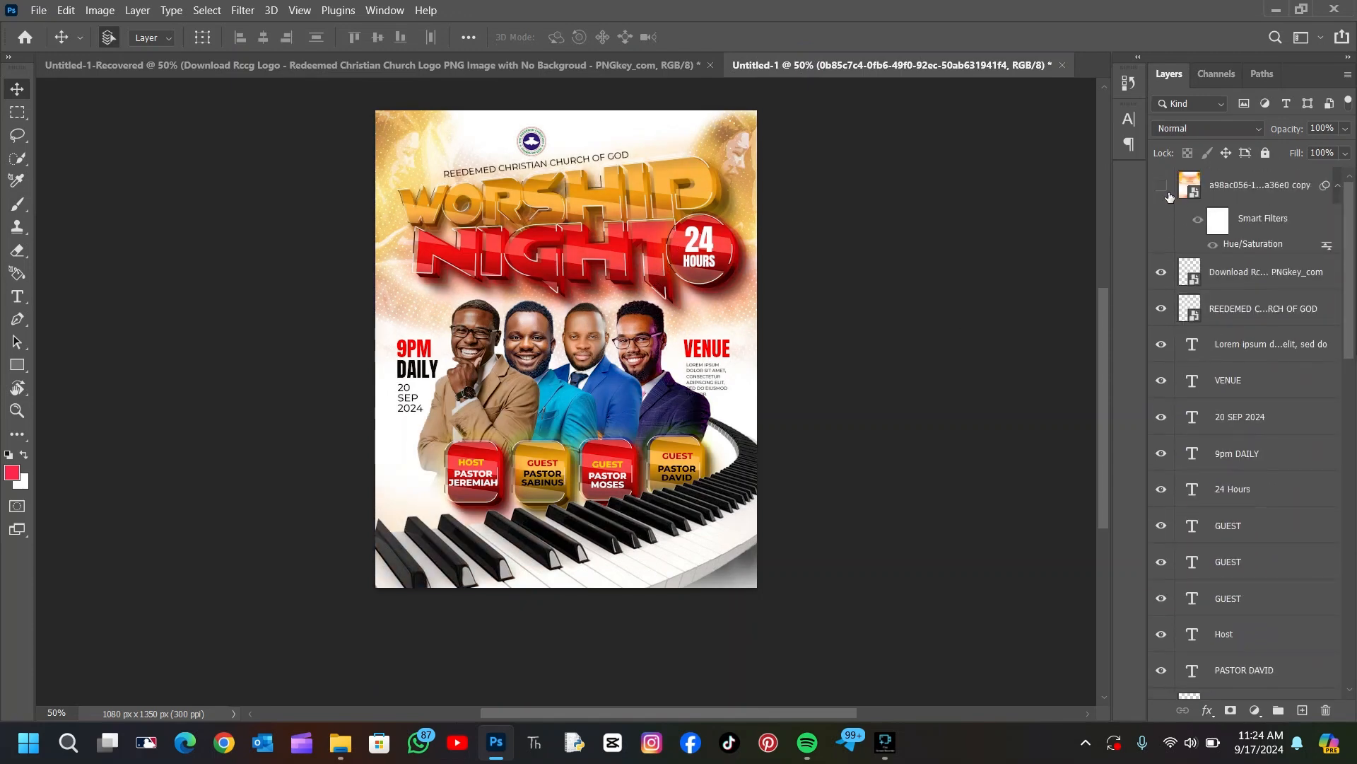
# - Apply a Camera Raw Filter to the first portrait with exposure +0.45, texture +36, clarity +28 and vibrance +19
pyautogui.click(473, 328)
pyautogui.click(237, 11)
pyautogui.click(295, 138)
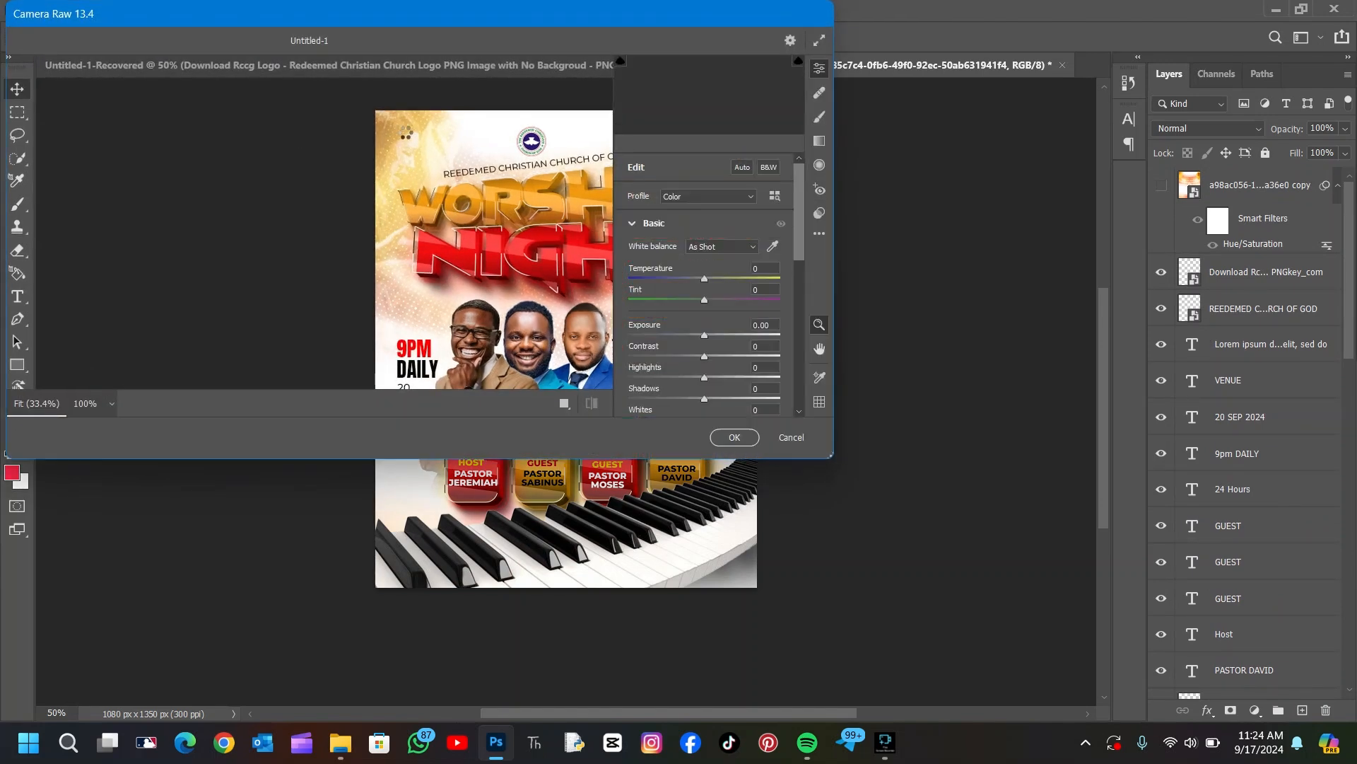
pyautogui.moveTo(705, 341); pyautogui.dragTo(712, 340)
pyautogui.scroll(-1, 712, 341)
pyautogui.scroll(-2, 714, 341)
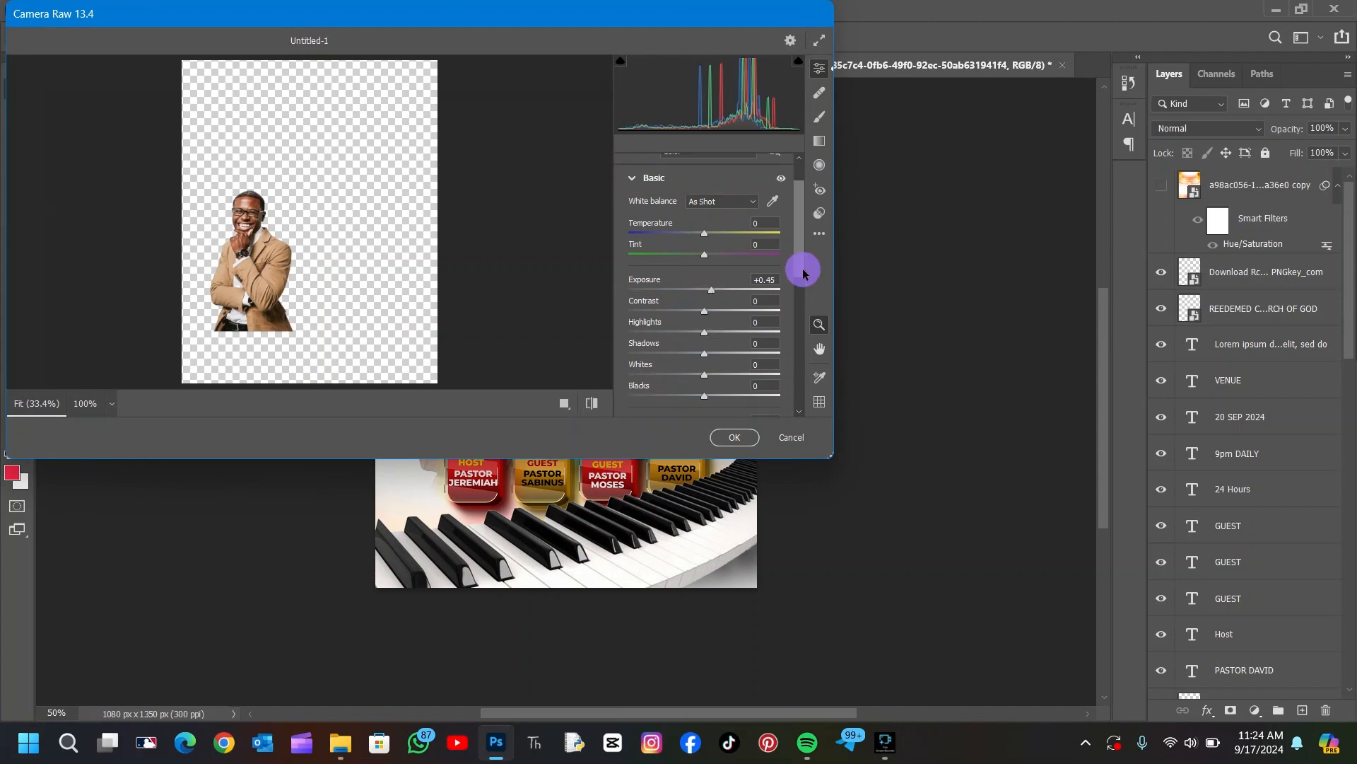
pyautogui.moveTo(803, 268); pyautogui.dragTo(795, 299)
pyautogui.moveTo(714, 339); pyautogui.dragTo(717, 342)
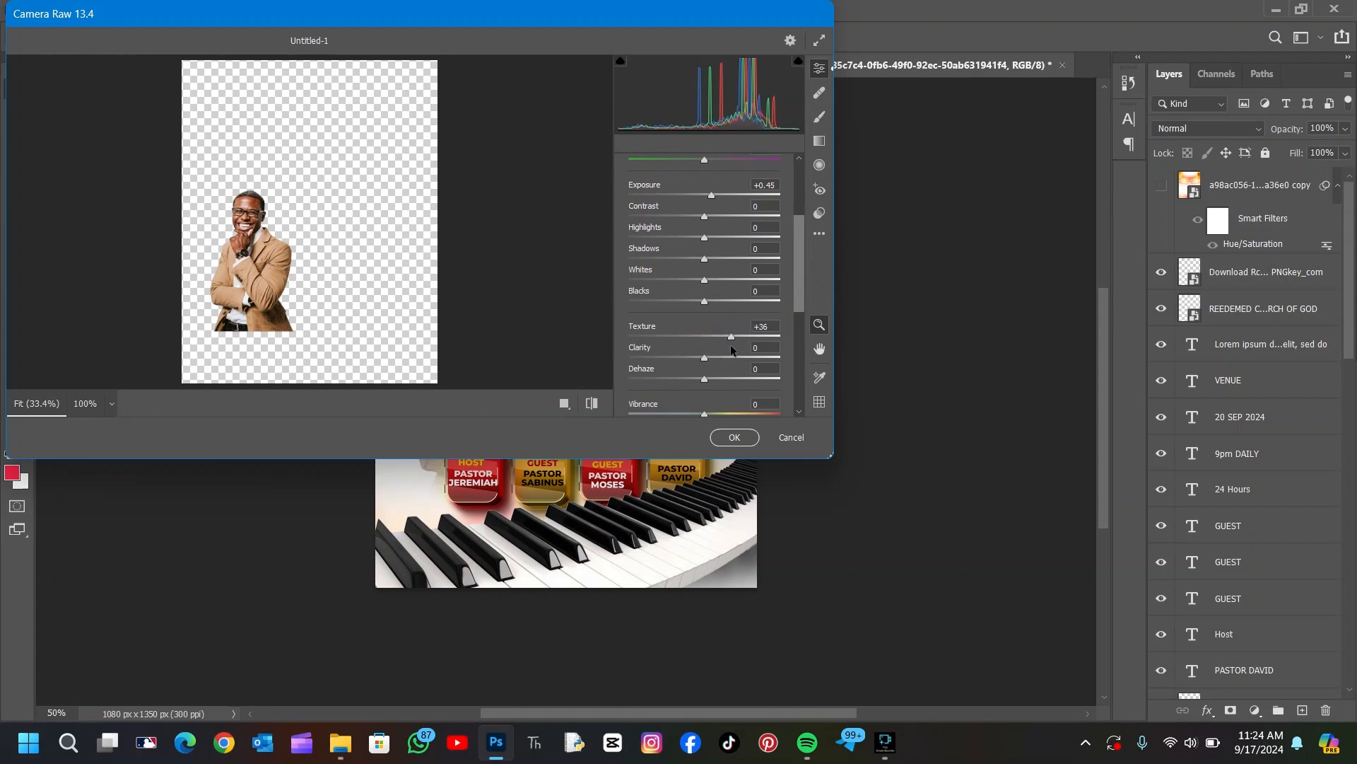
pyautogui.moveTo(727, 356); pyautogui.dragTo(725, 355)
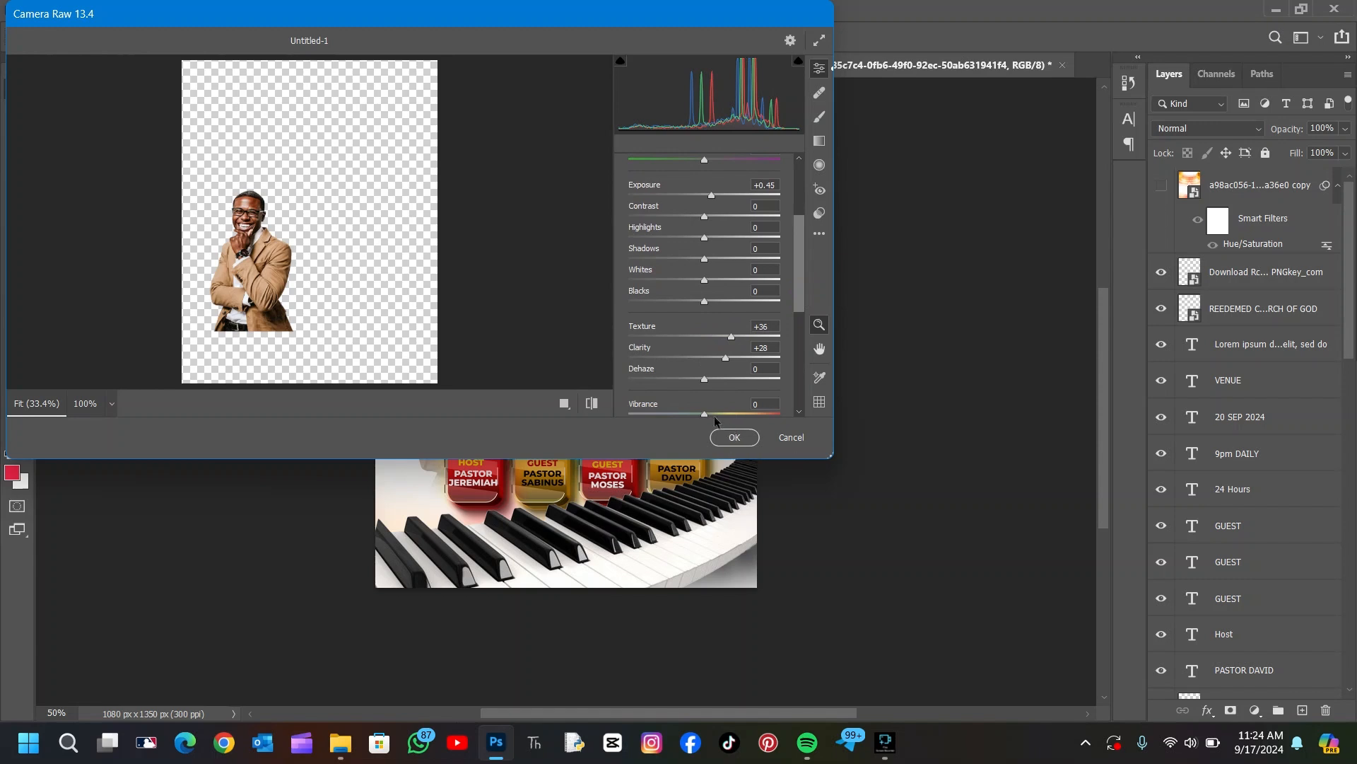
pyautogui.moveTo(714, 415); pyautogui.dragTo(718, 418)
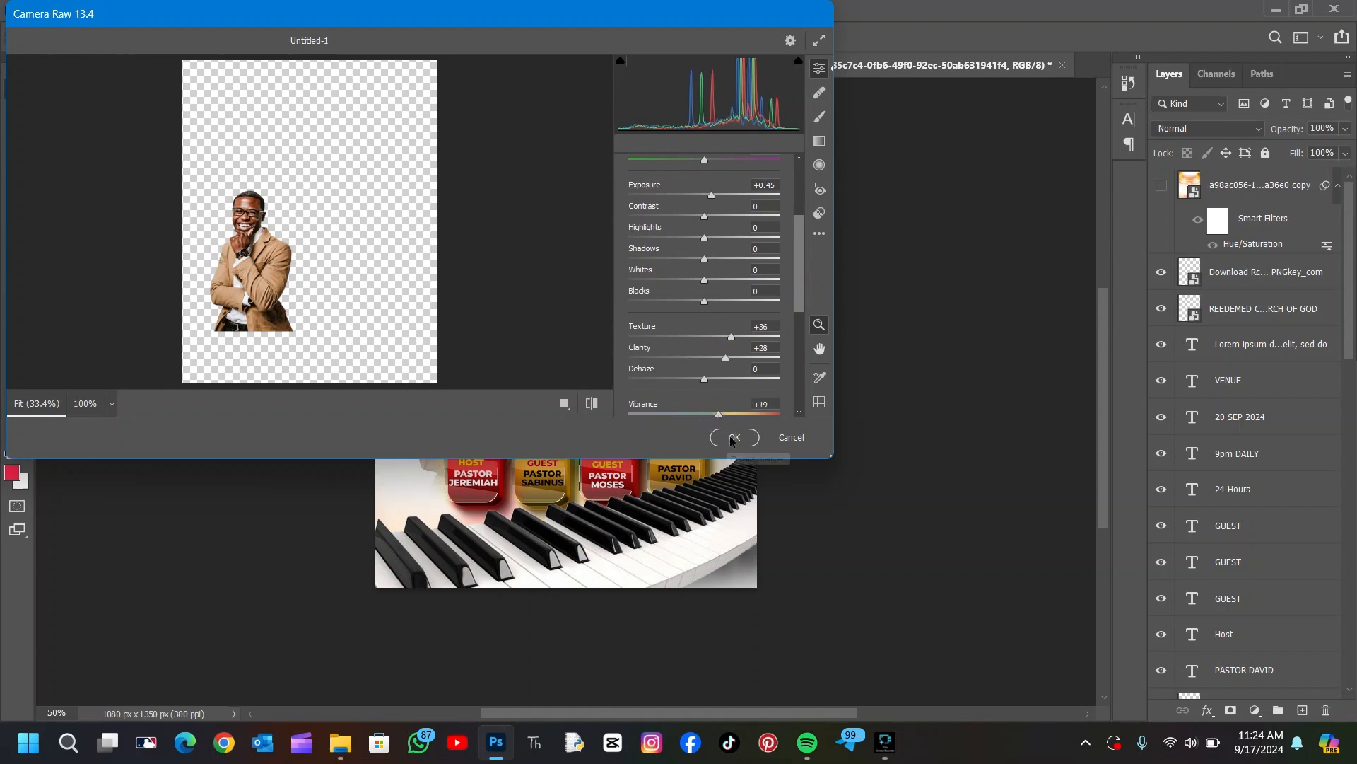
pyautogui.click(733, 436)
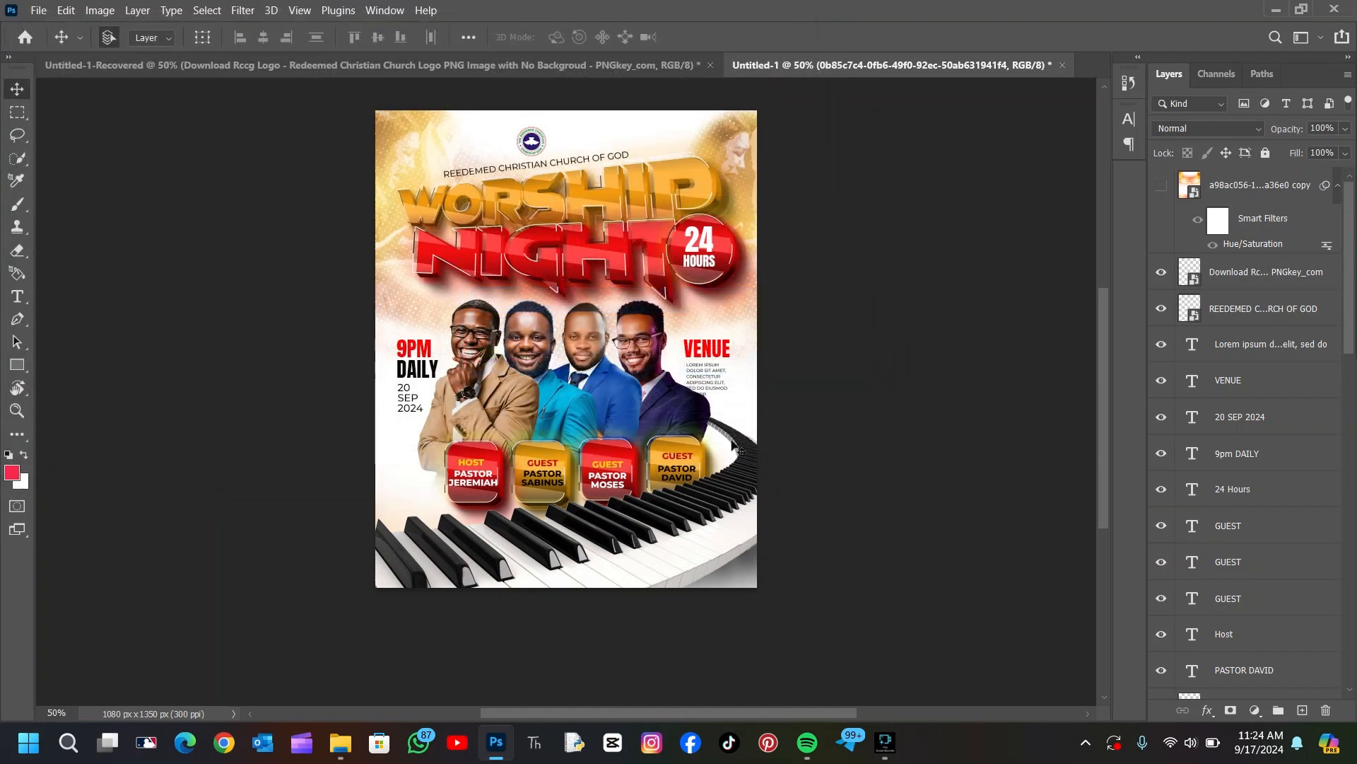
# - Apply a Camera Raw Filter to the second portrait, in the teal suit, with exposure +0.25, texture +43 and clarity +32
pyautogui.click(535, 327)
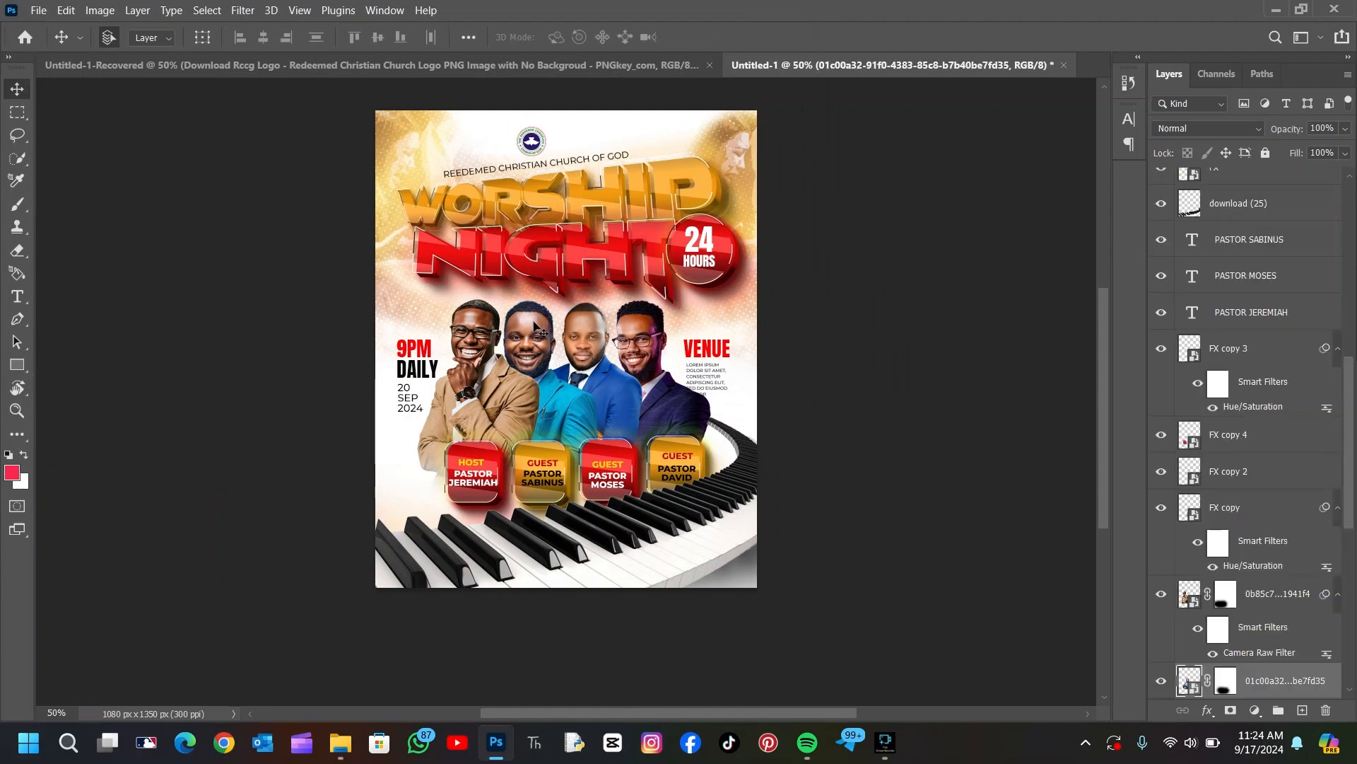
pyautogui.click(242, 11)
pyautogui.click(254, 32)
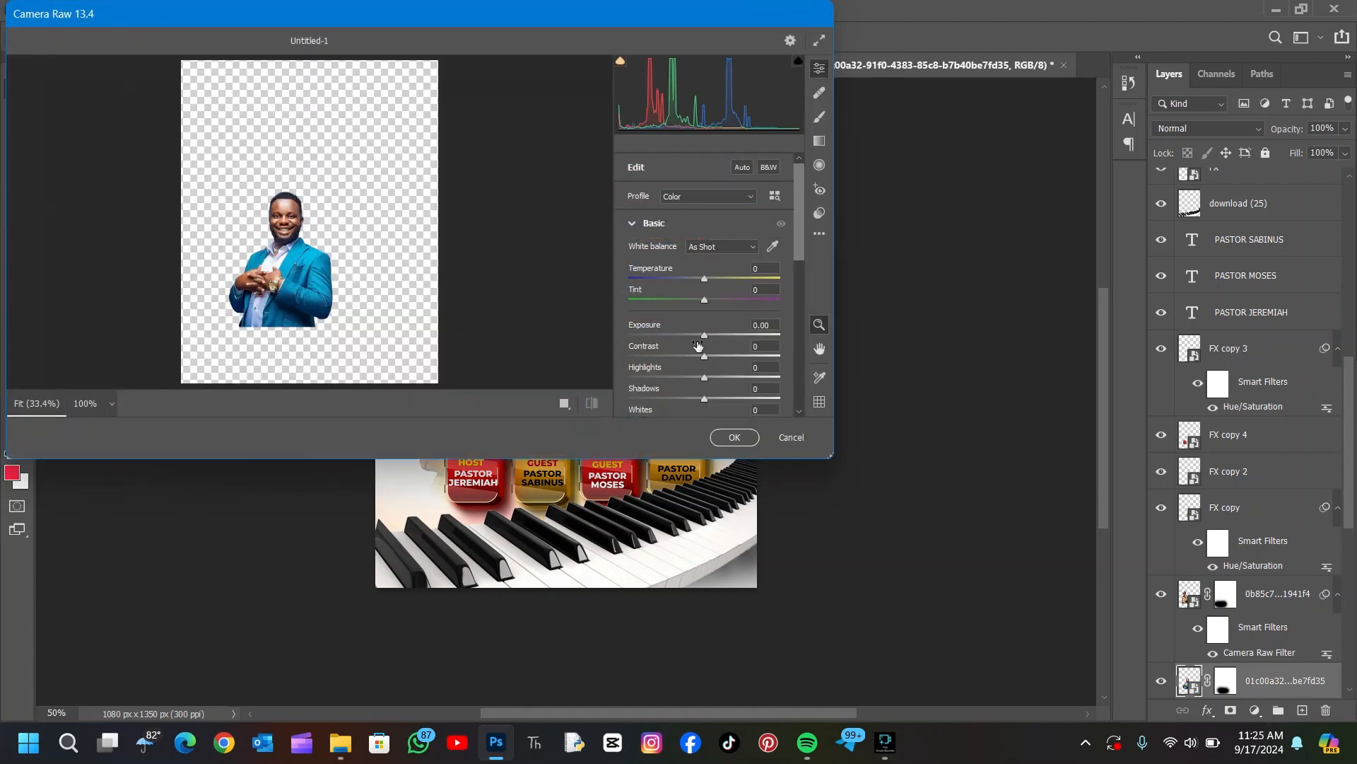
pyautogui.click(707, 341)
pyautogui.moveTo(706, 341); pyautogui.dragTo(711, 337)
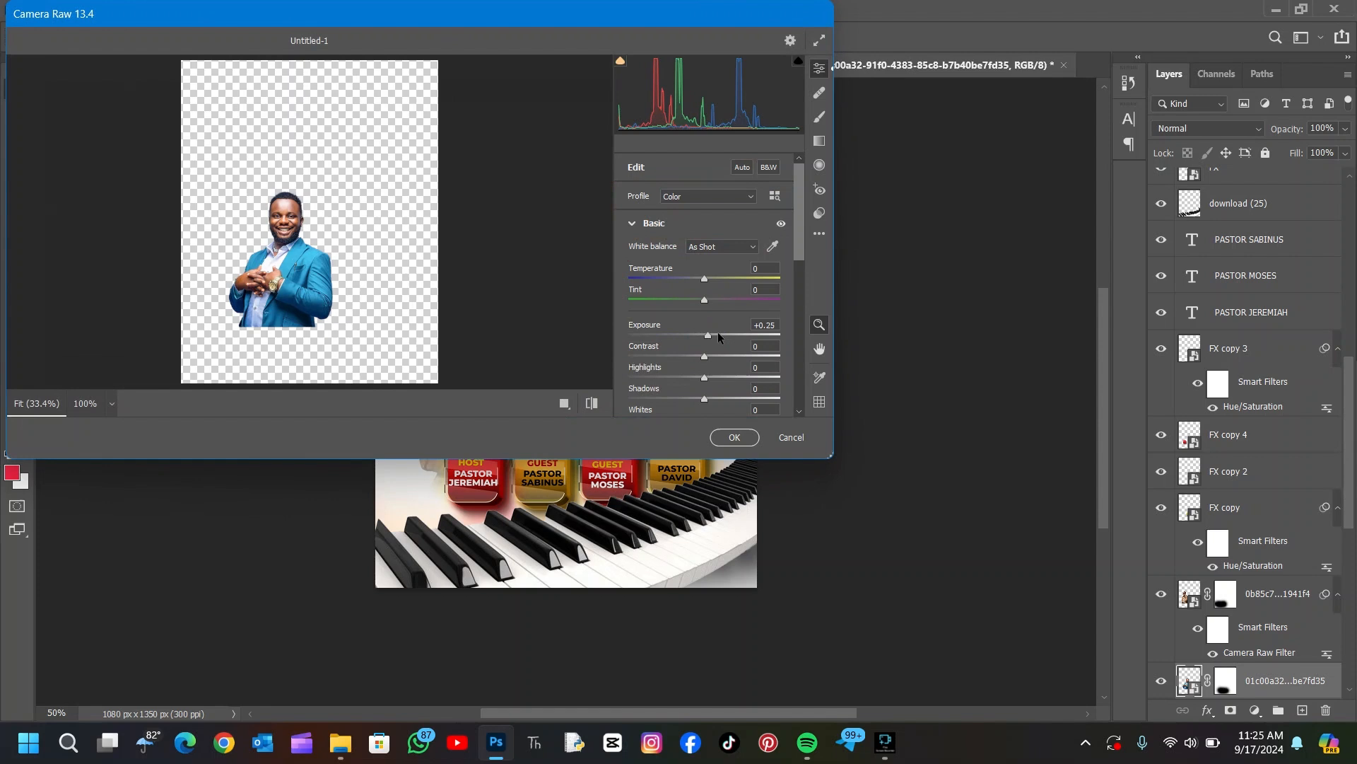
pyautogui.click(798, 274)
pyautogui.moveTo(705, 223); pyautogui.dragTo(727, 244)
pyautogui.click(732, 251)
pyautogui.click(720, 244)
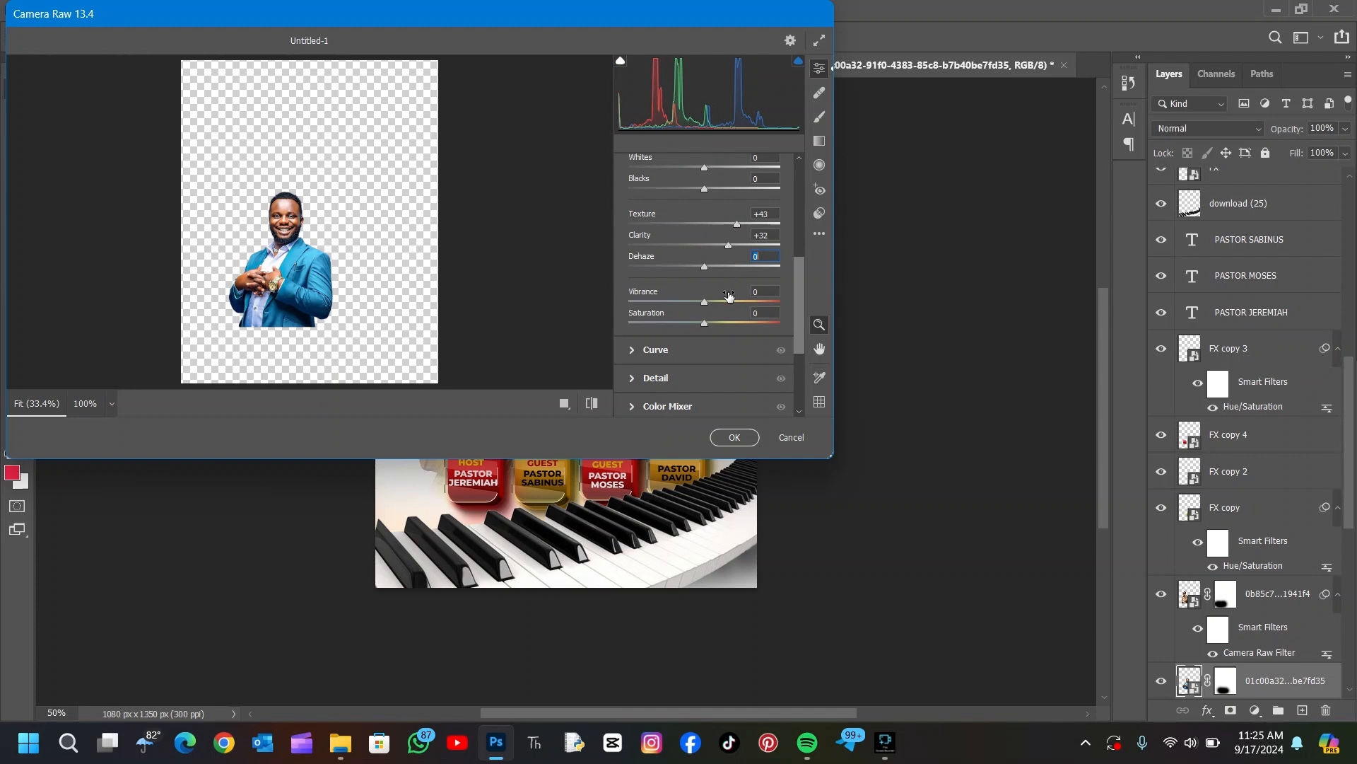
pyautogui.click(731, 438)
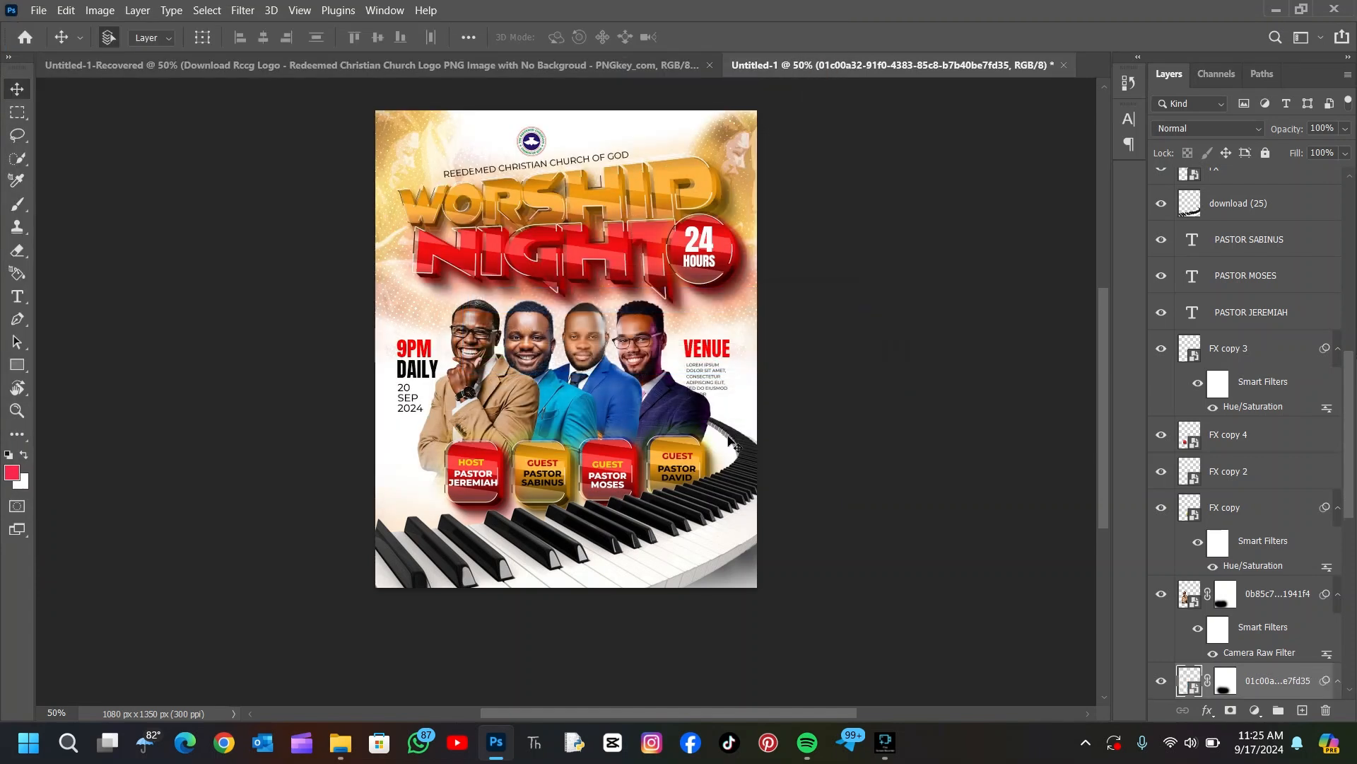
# - Apply a Camera Raw Filter to the Corporate headshot portrait with exposure +0.30, texture +57 and clarity +37
pyautogui.click(601, 363)
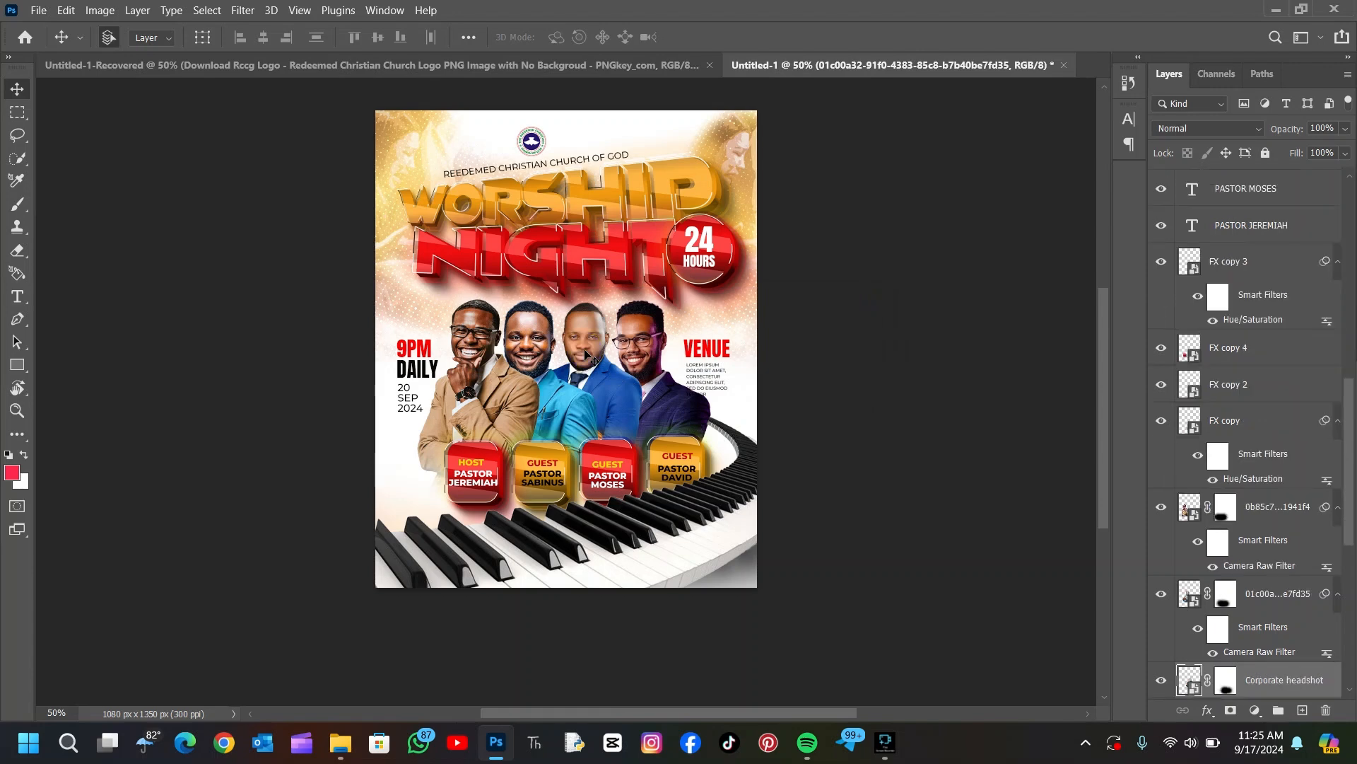
pyautogui.click(242, 11)
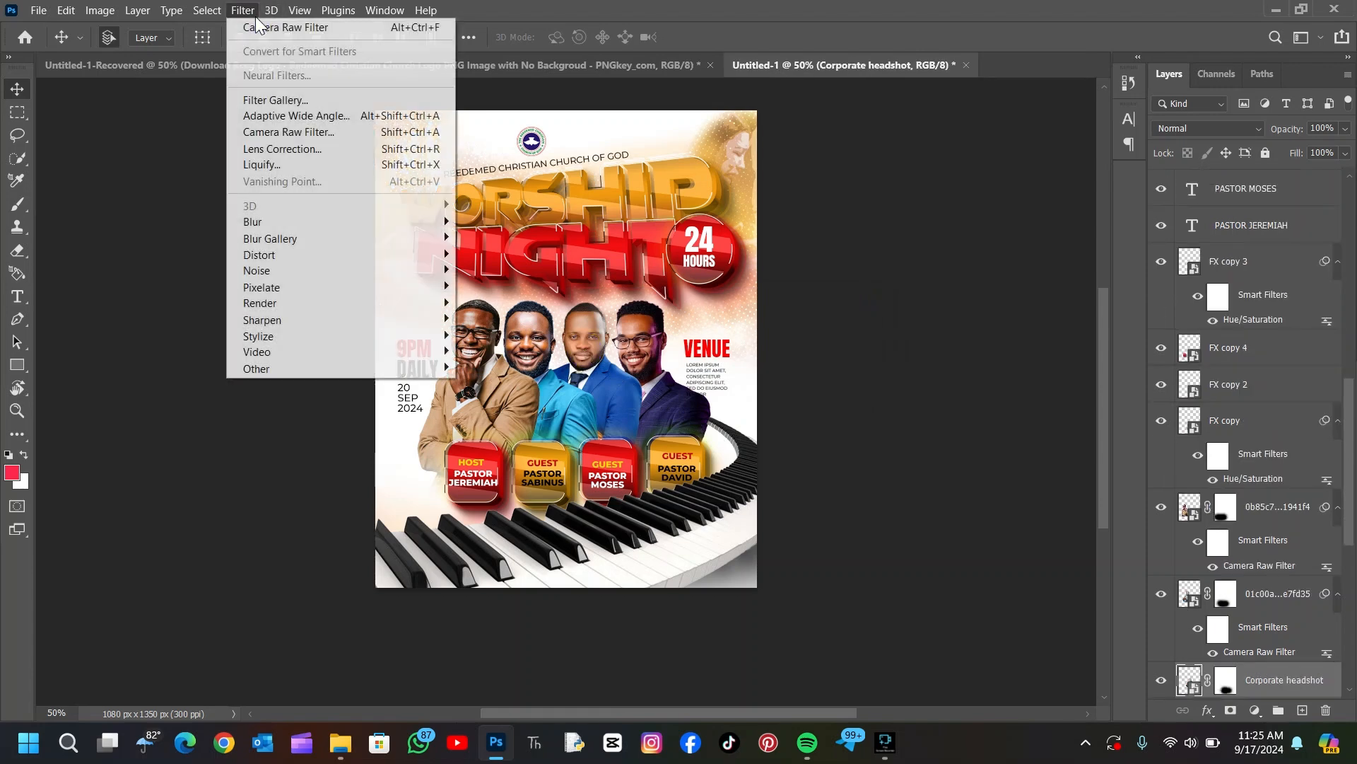
pyautogui.click(272, 28)
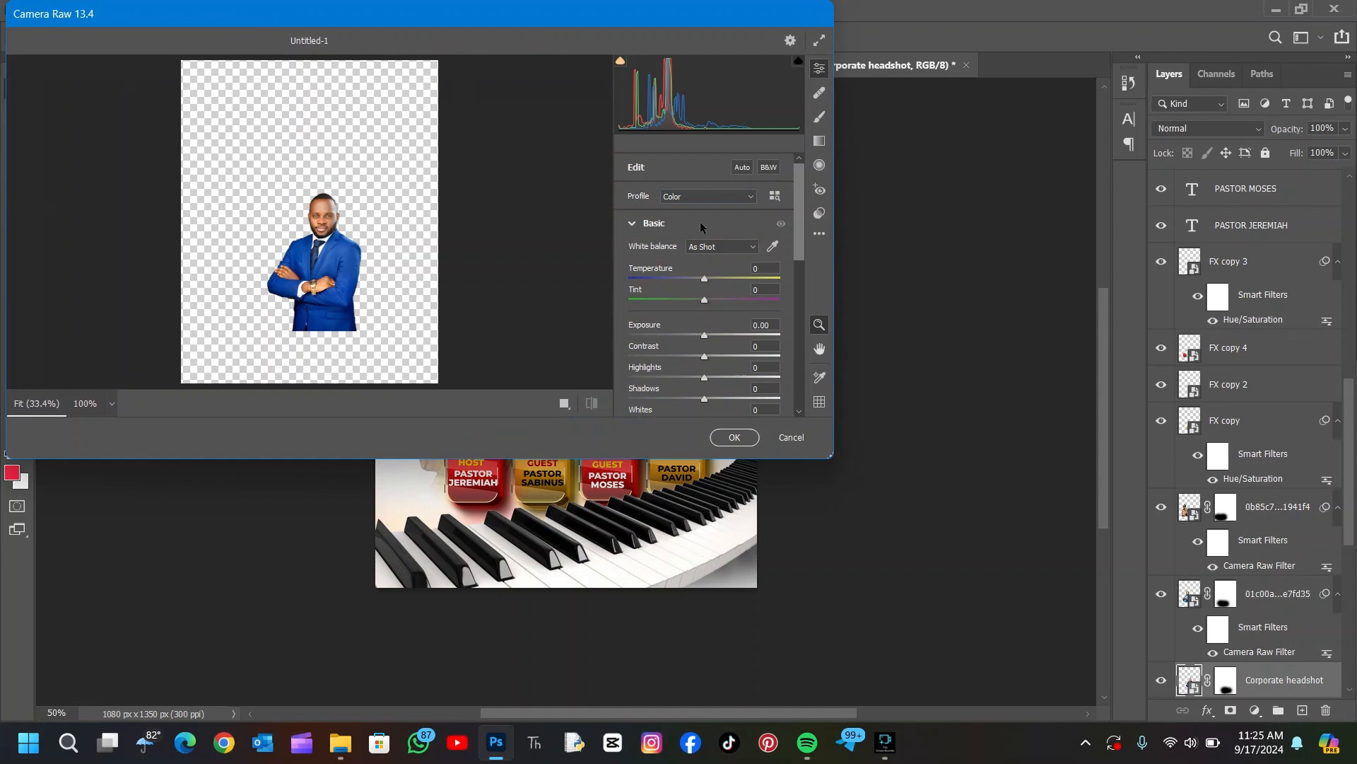
pyautogui.click(712, 335)
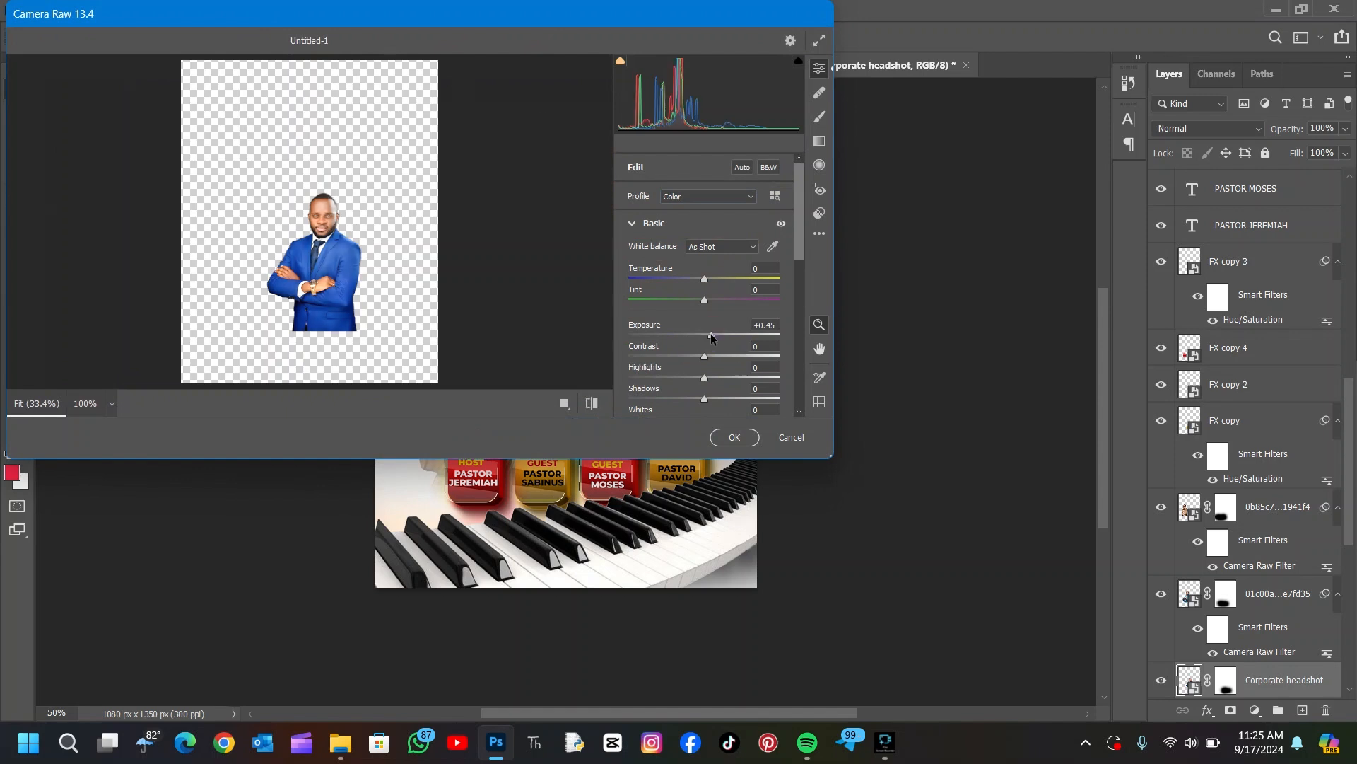
pyautogui.click(707, 337)
pyautogui.moveTo(708, 338); pyautogui.dragTo(710, 340)
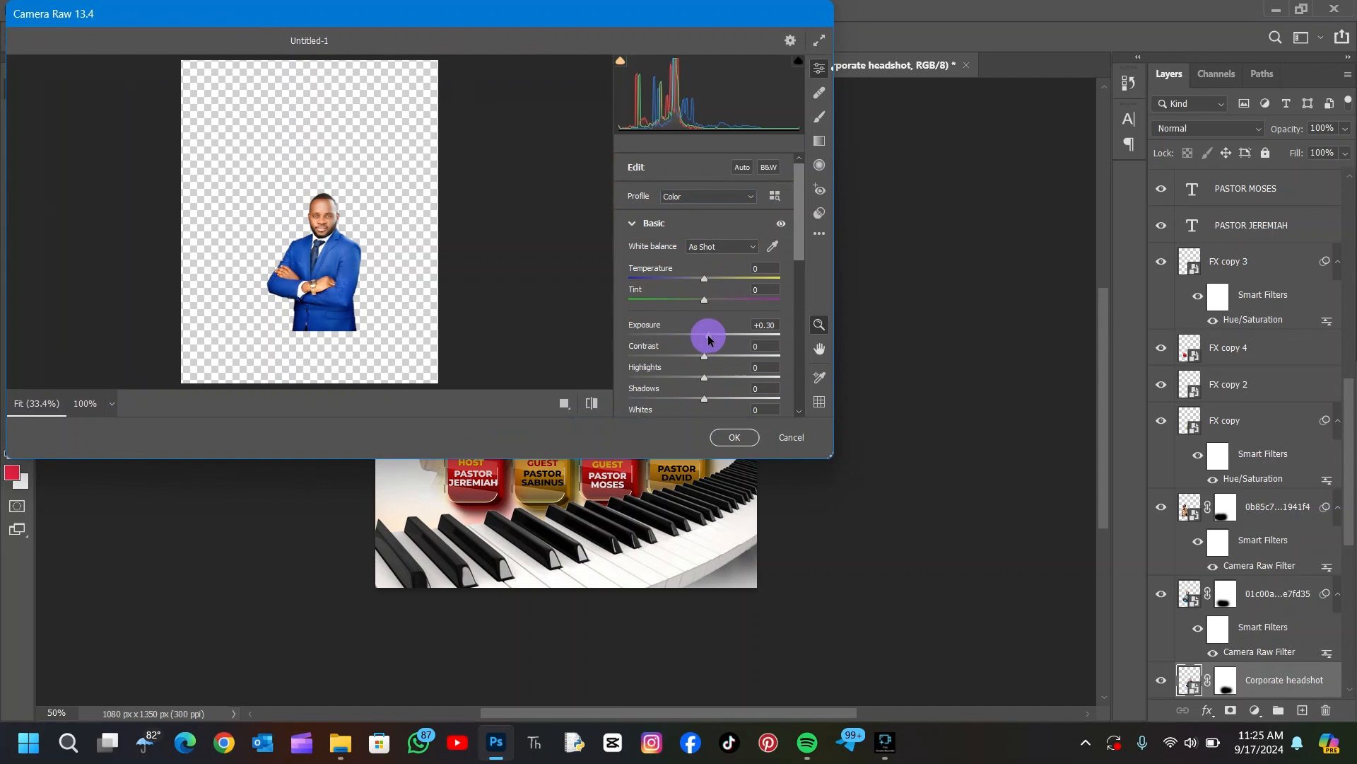
pyautogui.scroll(-1, 712, 332)
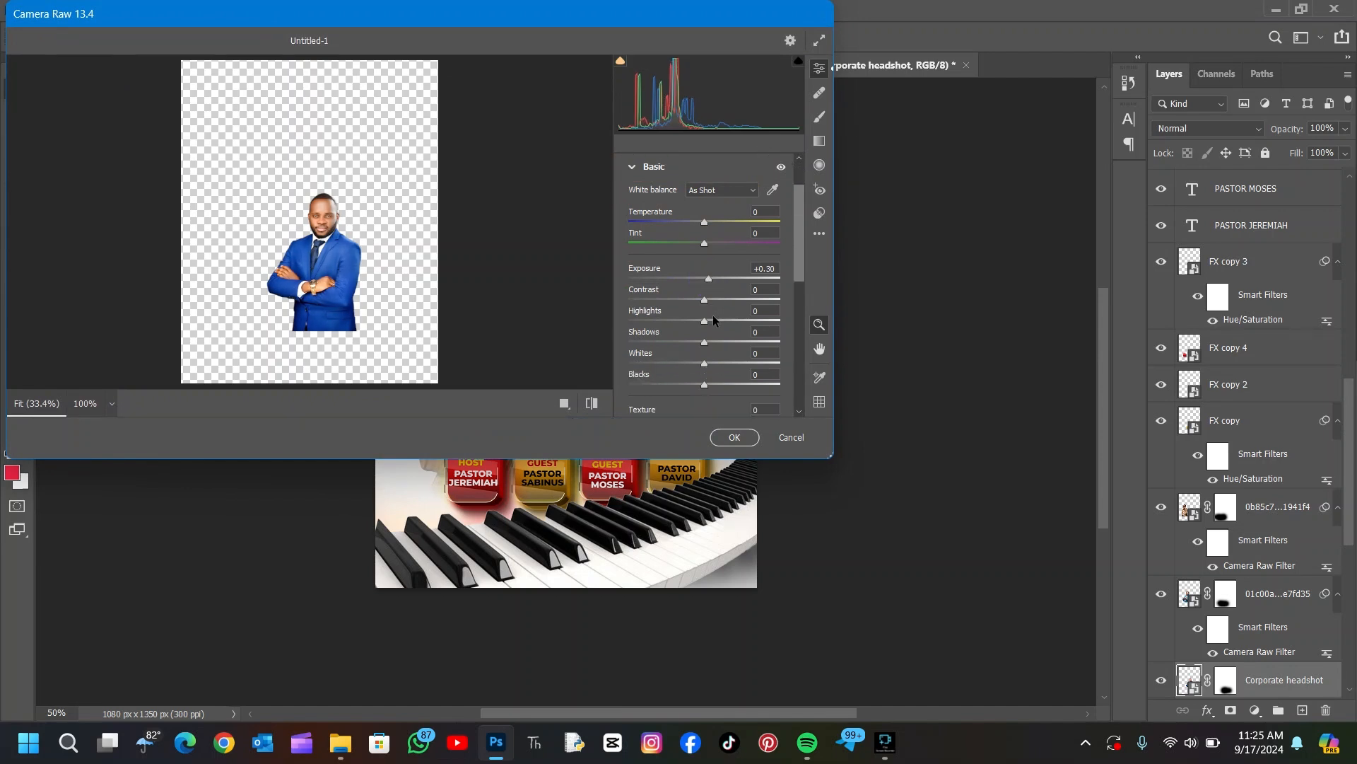
pyautogui.scroll(-1, 731, 361)
pyautogui.moveTo(728, 381); pyautogui.dragTo(748, 388)
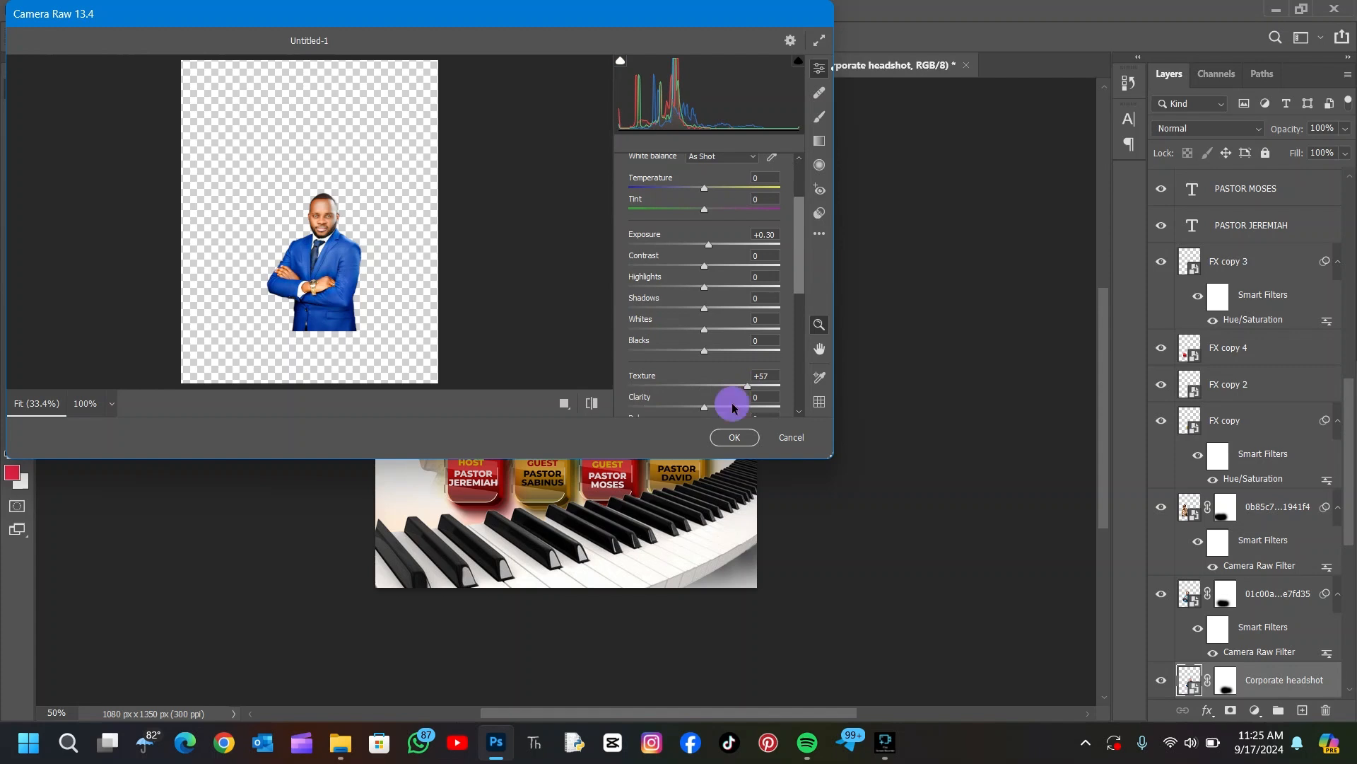
pyautogui.click(732, 407)
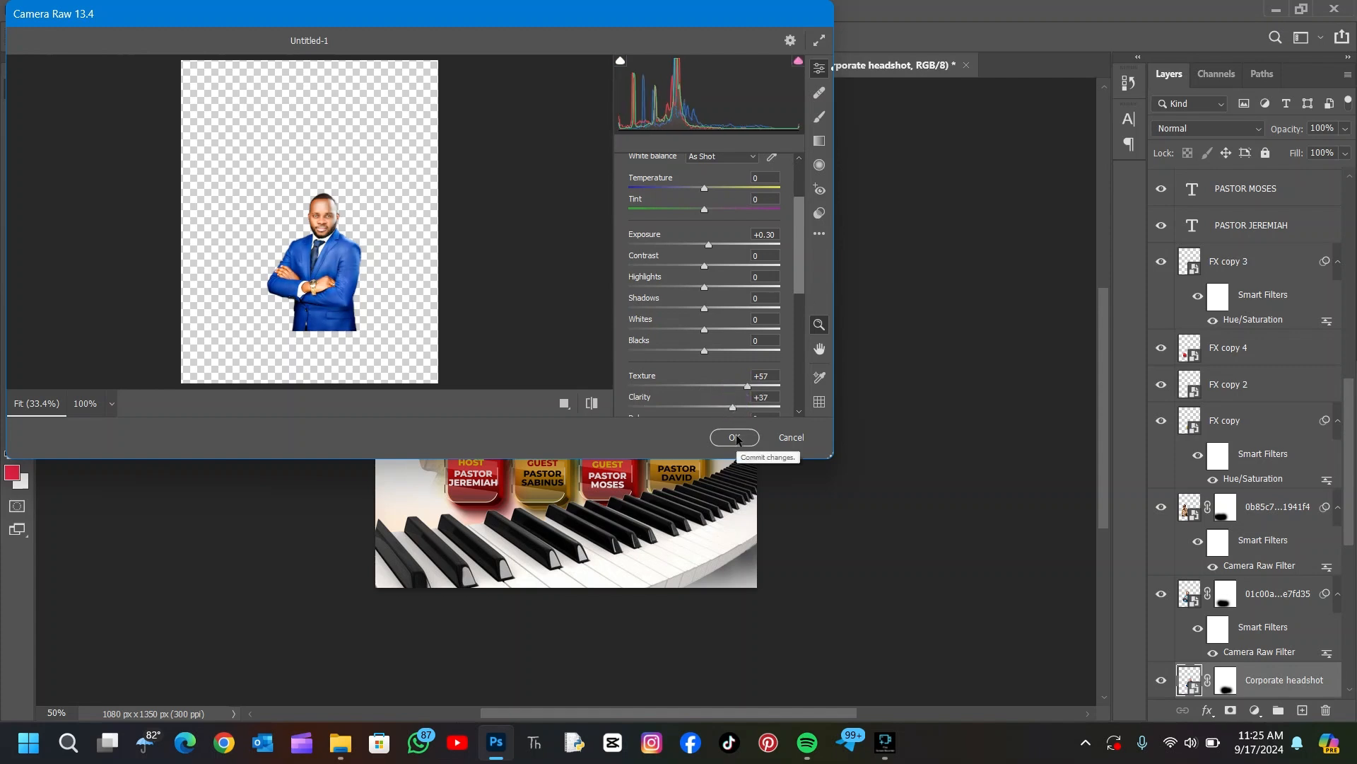
pyautogui.click(735, 437)
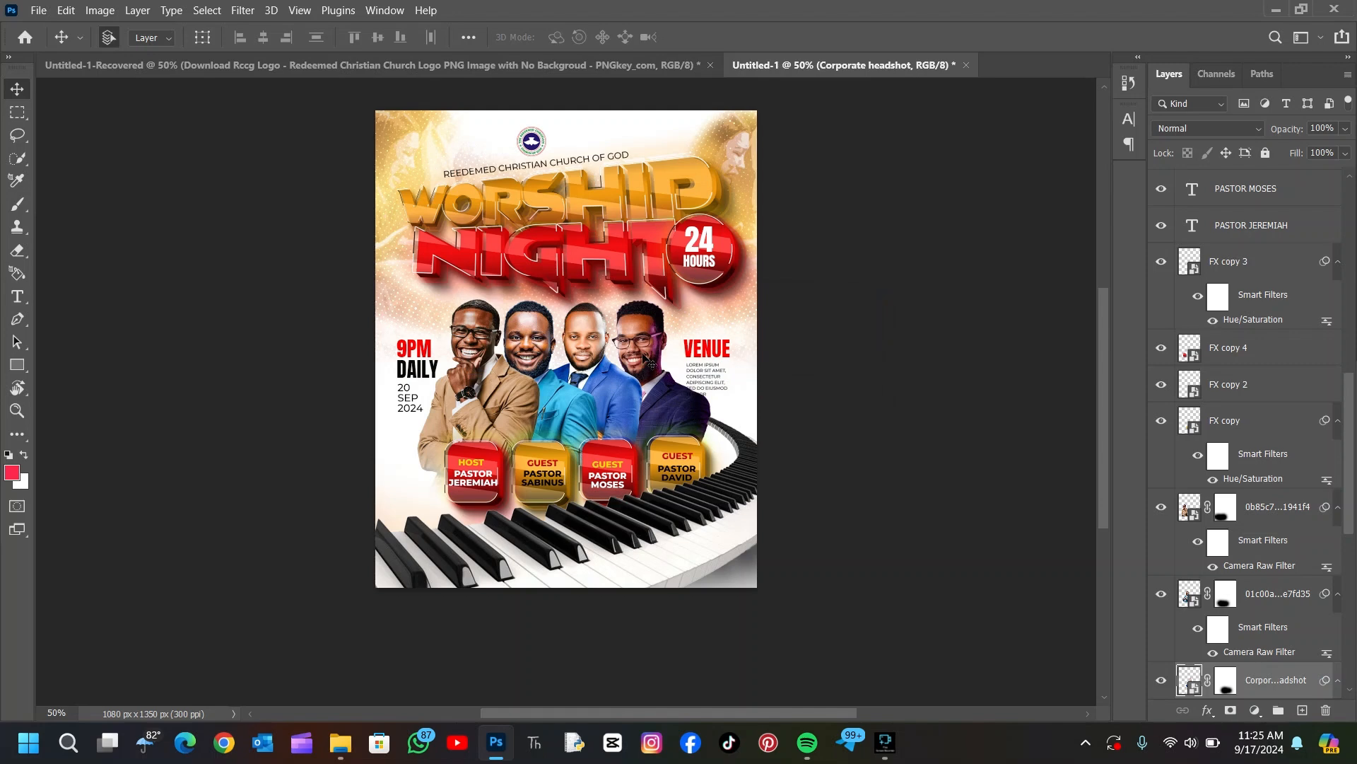
# - Compare the flyer with and without the Soft Light background copy at the top of the layer stack, leaving it visible
pyautogui.scroll(3, 652, 365)
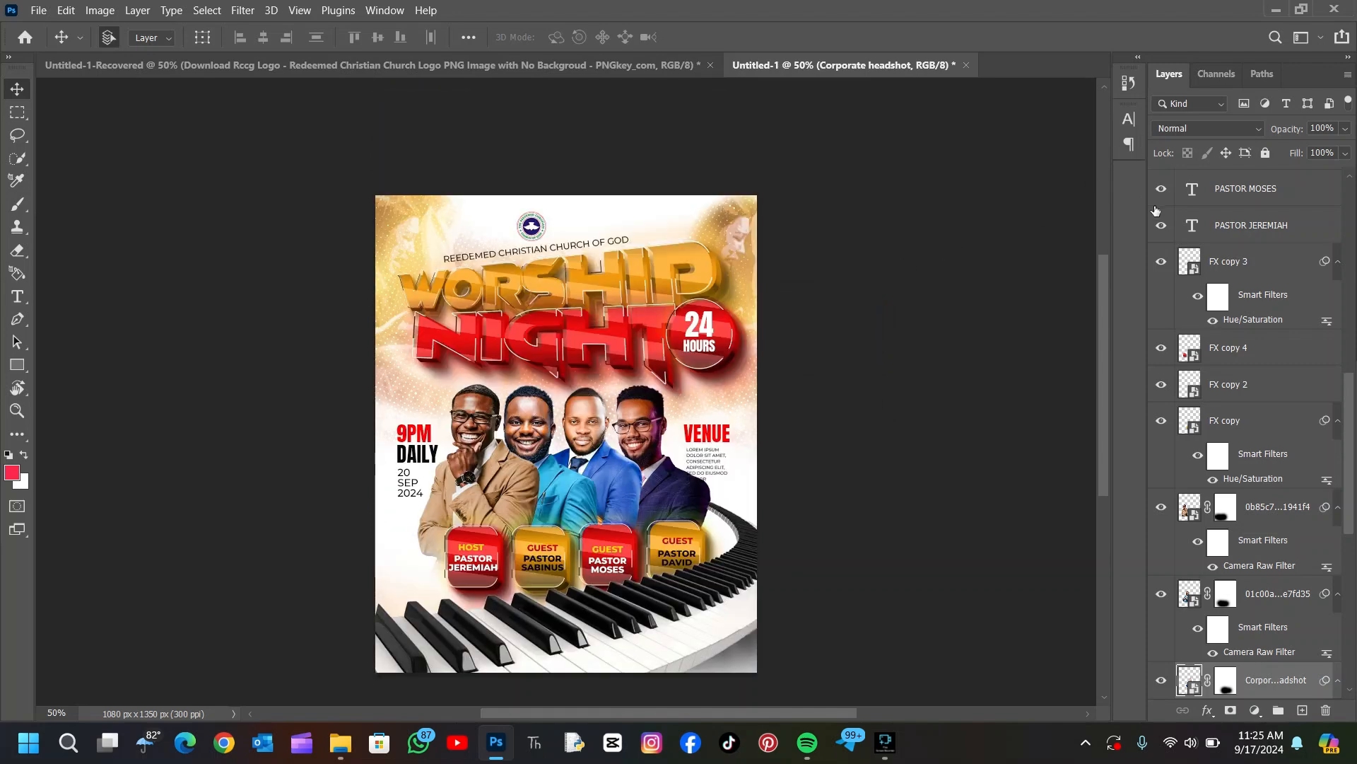
pyautogui.scroll(15, 1166, 201)
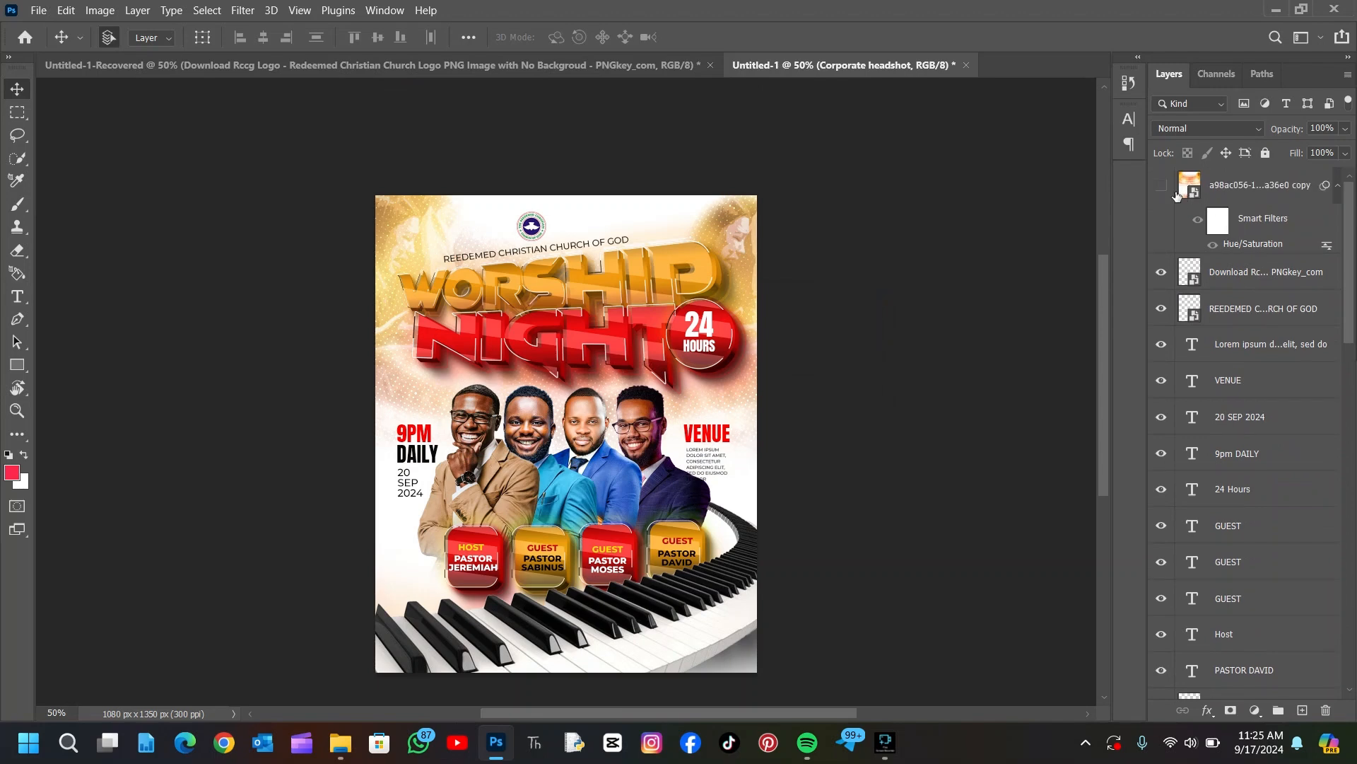
pyautogui.click(1161, 186)
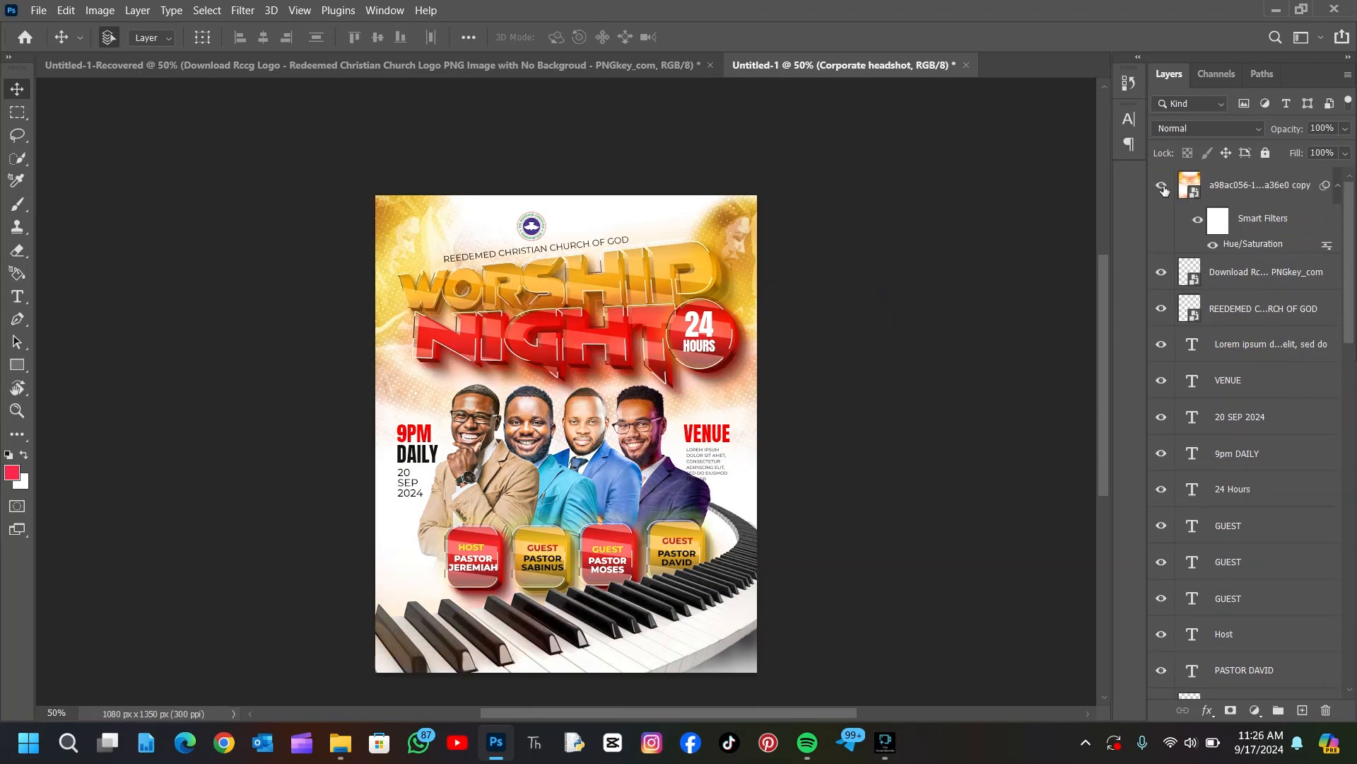
pyautogui.click(1162, 186)
pyautogui.click(1162, 186)
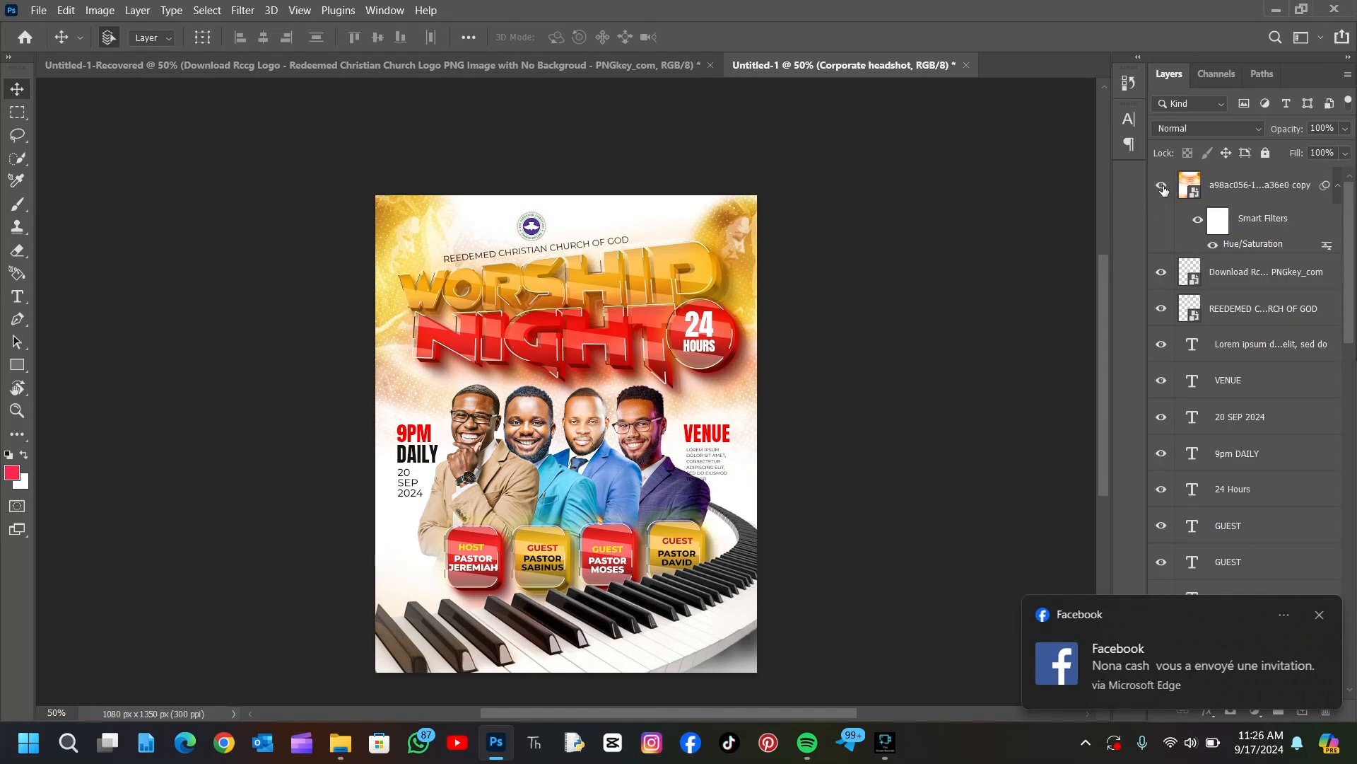
pyautogui.click(1162, 186)
pyautogui.click(1161, 186)
# - Examine the finished flyer as a whole and close up around the portraits, name badges and title
pyautogui.scroll(-3, 665, 414)
pyautogui.scroll(3, 665, 414)
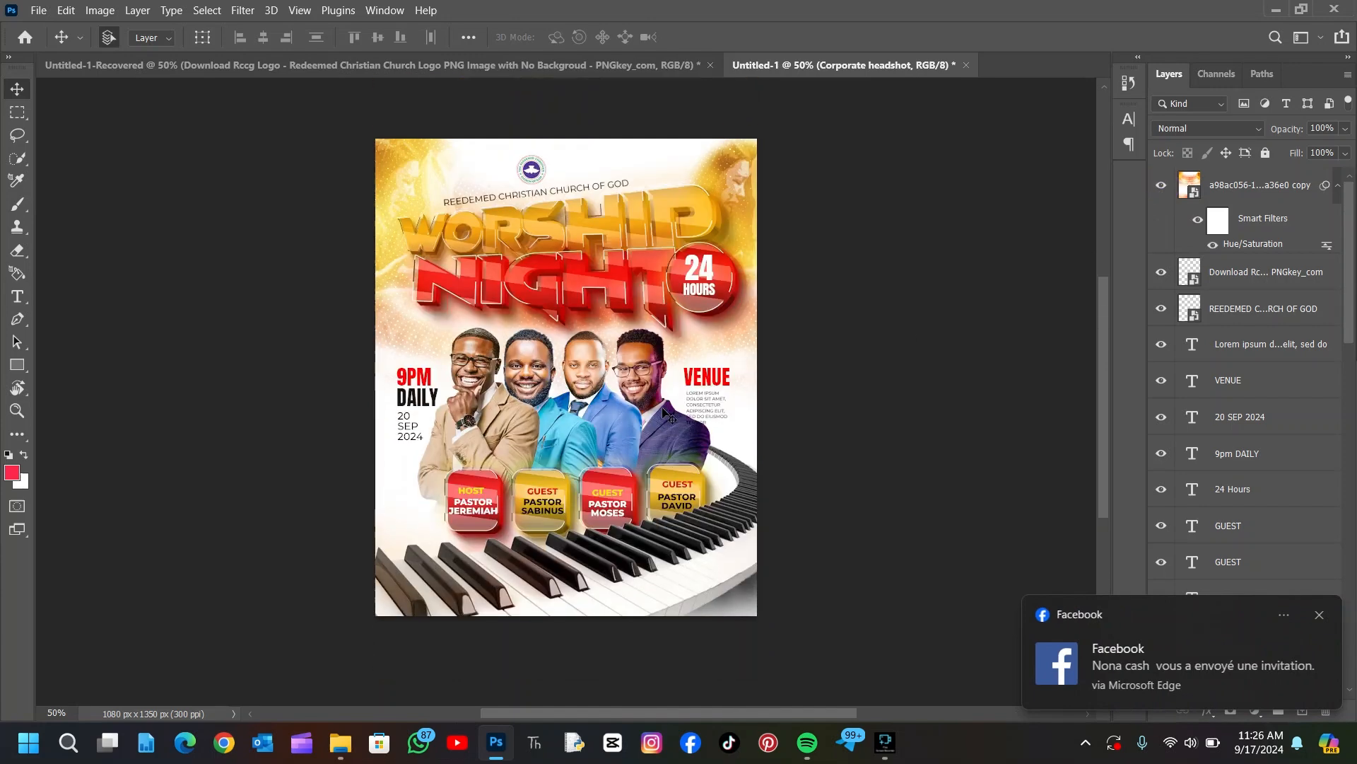
pyautogui.scroll(1, 663, 414)
pyautogui.scroll(-1, 662, 413)
pyautogui.scroll(2, 663, 413)
pyautogui.scroll(-2, 662, 413)
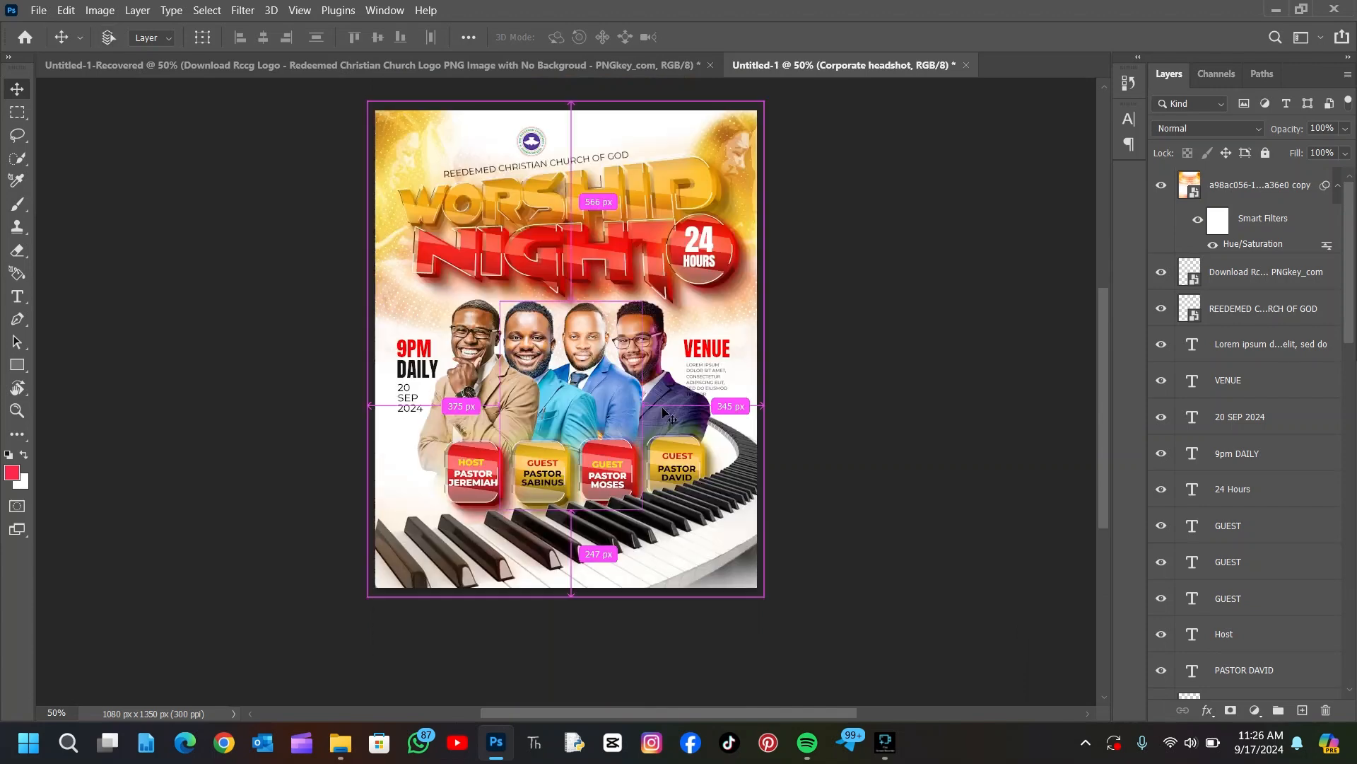
pyautogui.scroll(-1, 665, 414)
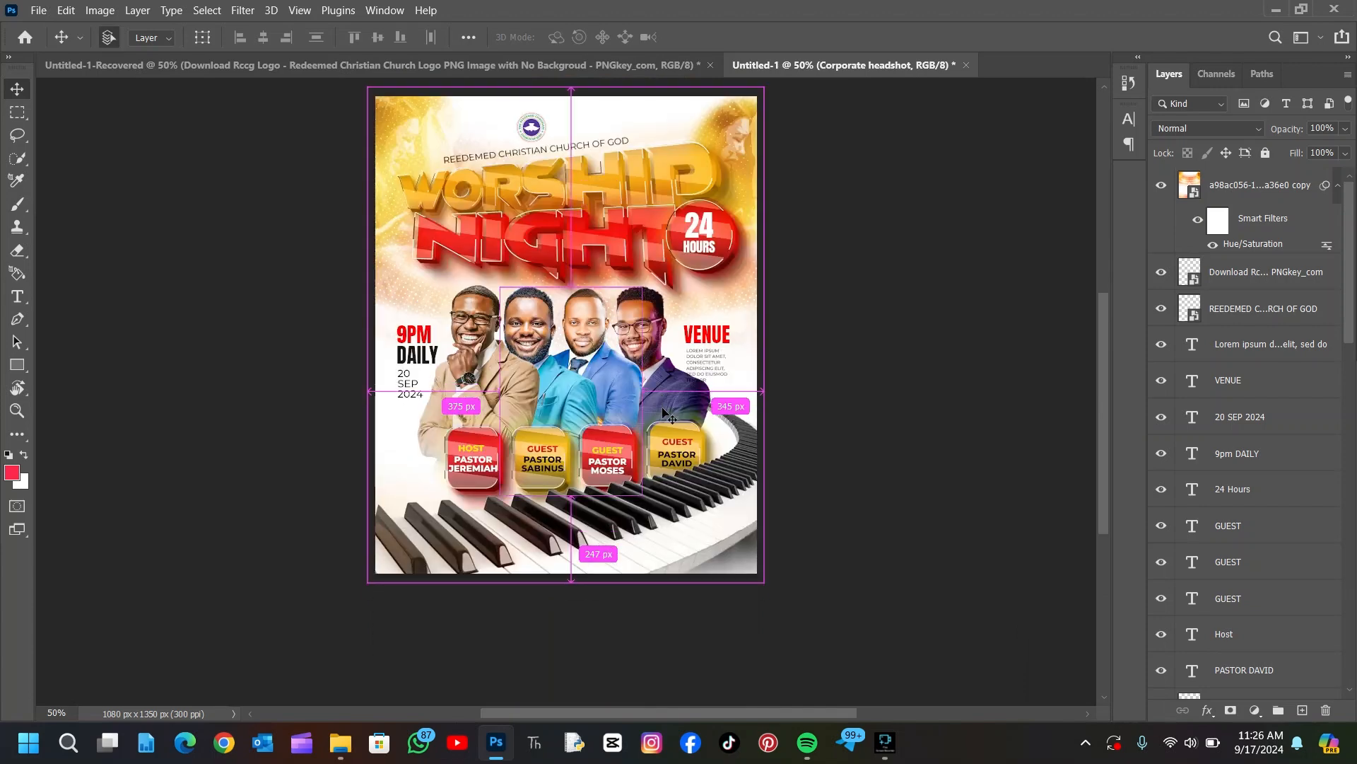
pyautogui.scroll(1, 665, 414)
pyautogui.scroll(-1, 665, 414)
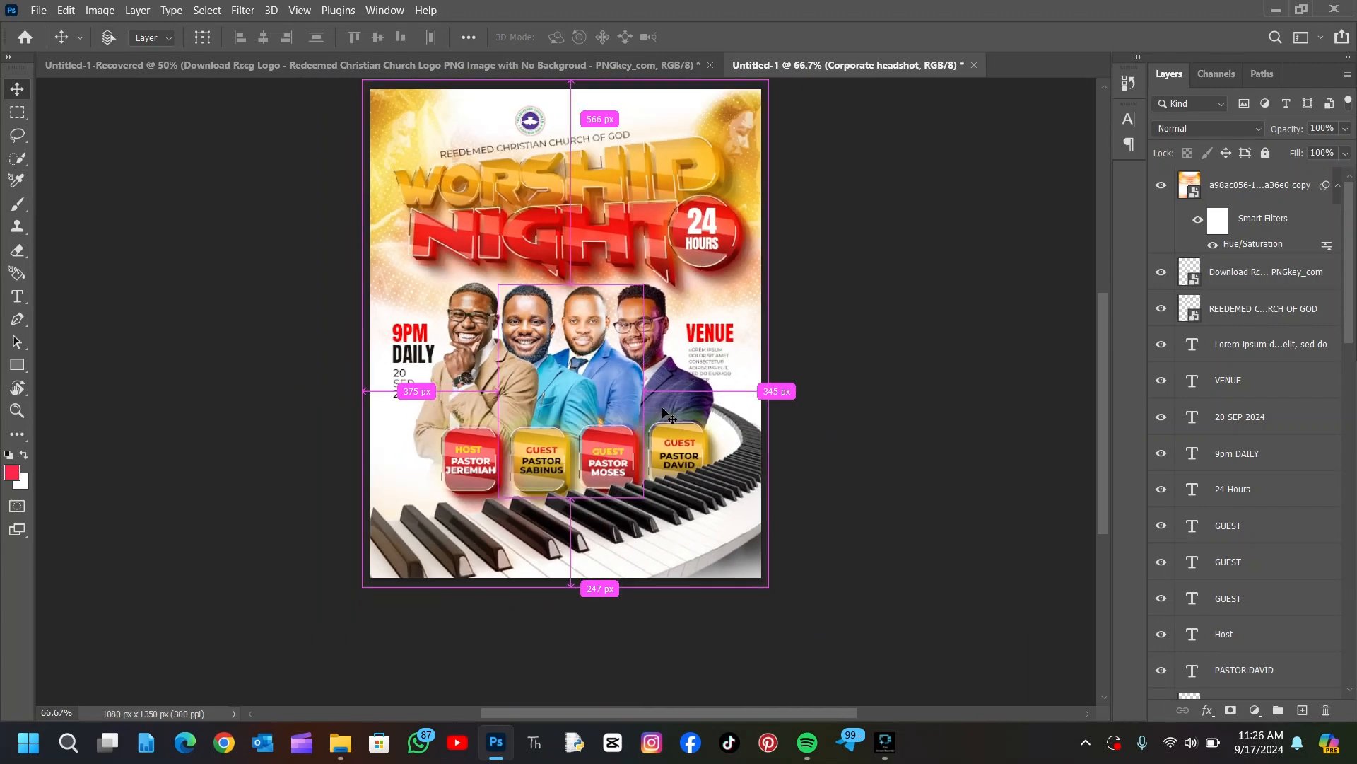
pyautogui.scroll(1, 665, 414)
pyautogui.scroll(-1, 665, 414)
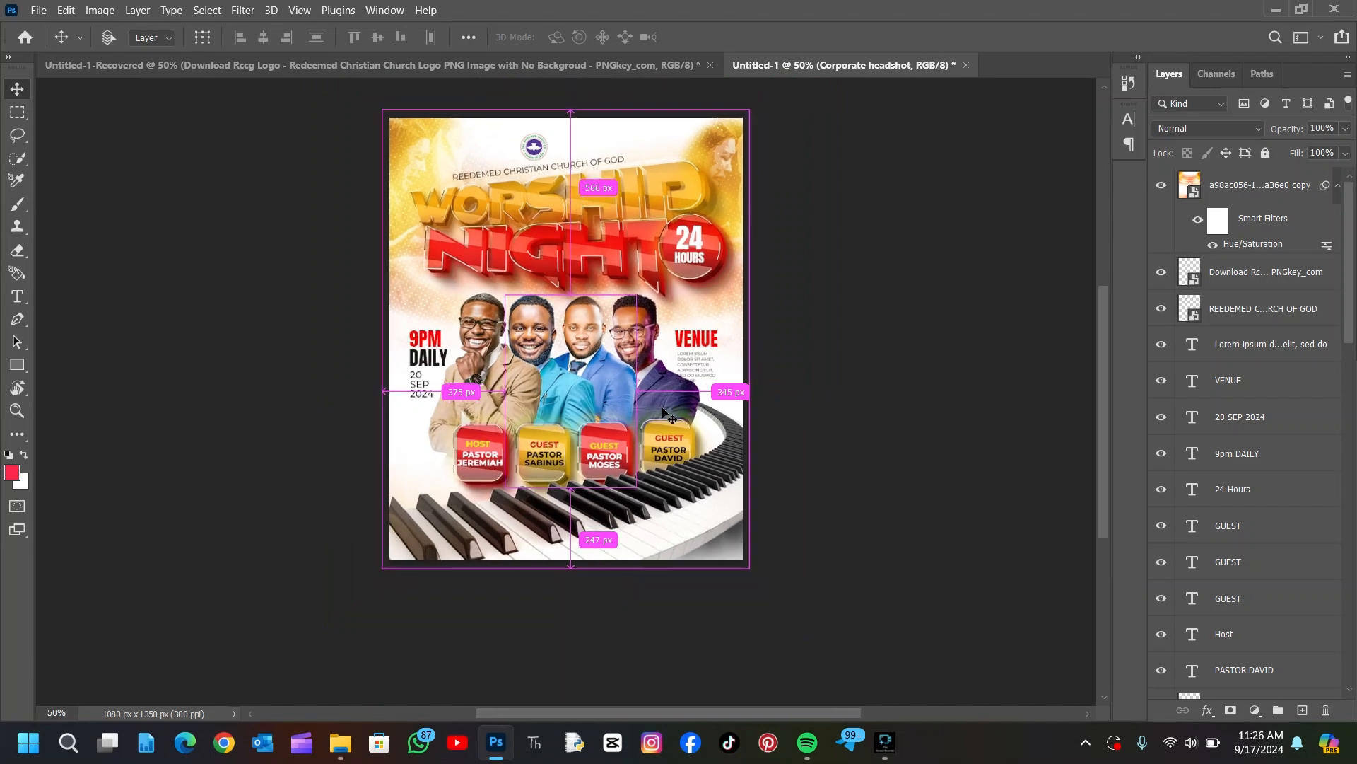
pyautogui.scroll(-1, 664, 414)
pyautogui.scroll(1, 665, 413)
pyautogui.scroll(2, 665, 414)
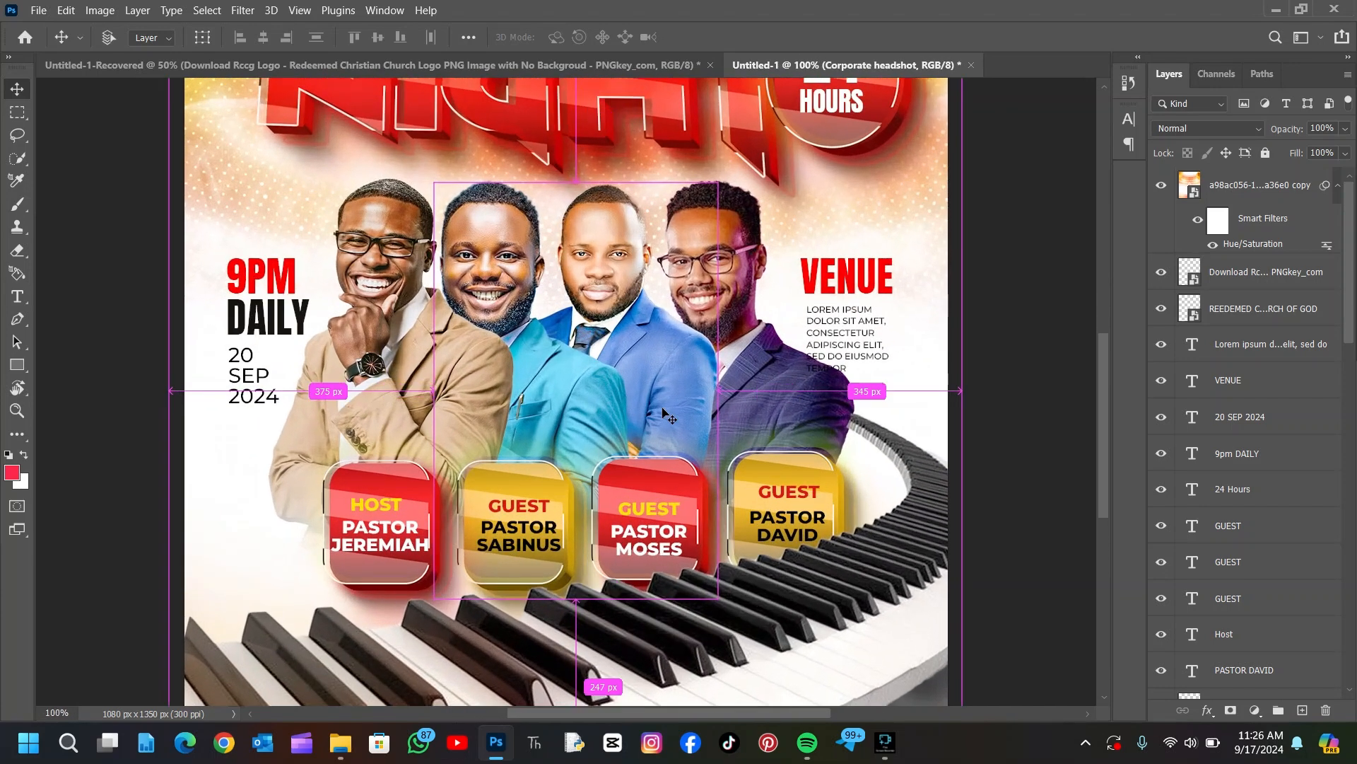
pyautogui.scroll(-1, 664, 414)
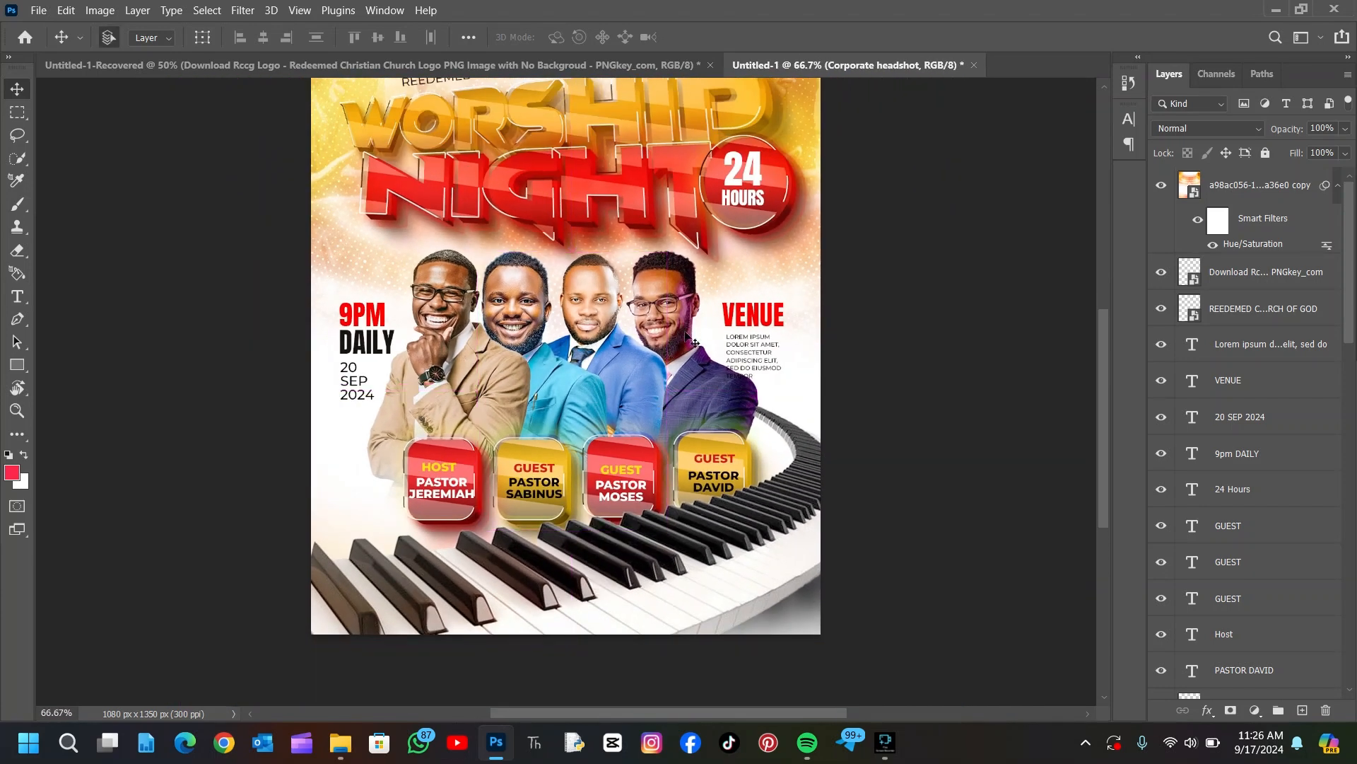
pyautogui.scroll(1, 691, 339)
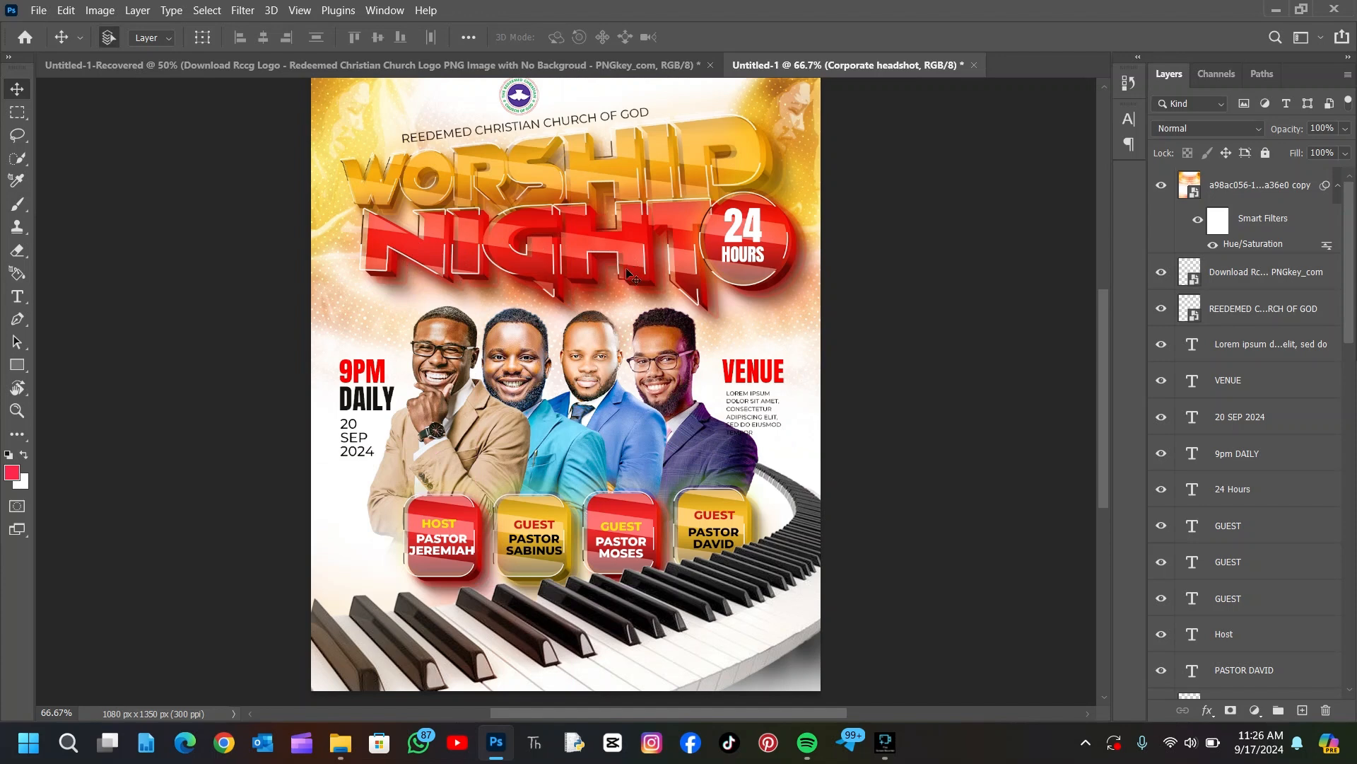
pyautogui.click(895, 753)
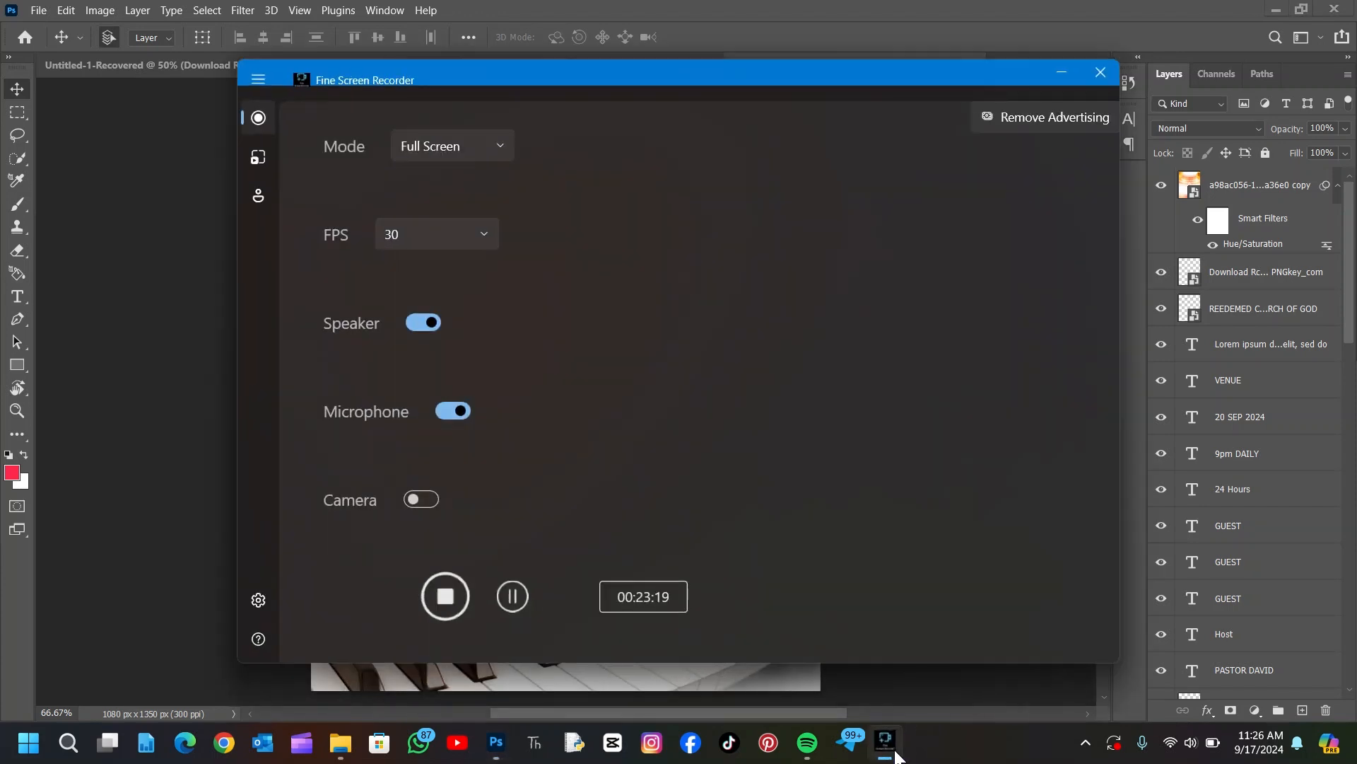
pyautogui.click(445, 594)
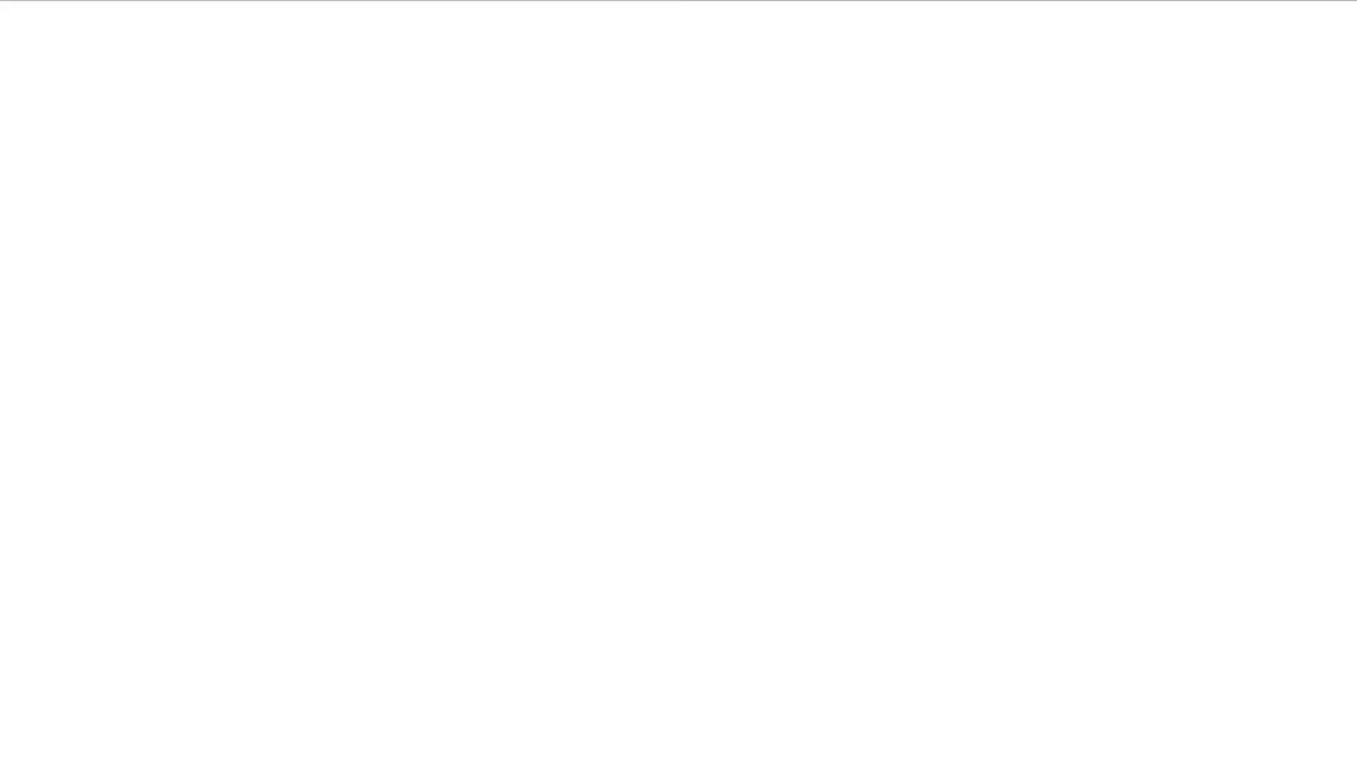